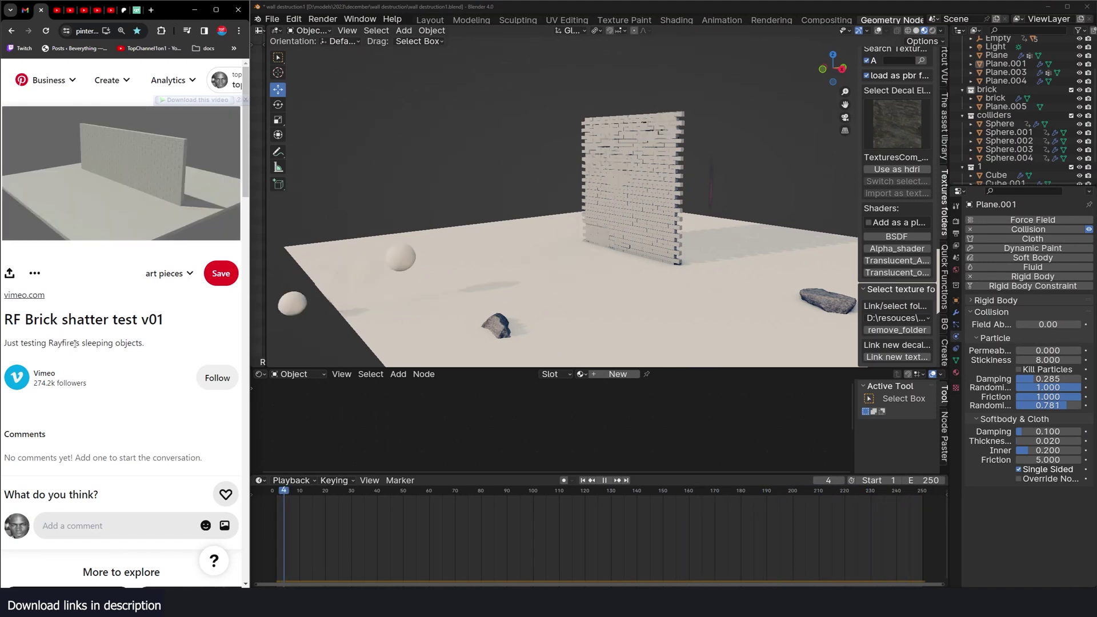
# - Watch the brick shatter reference clip and the wall destruction simulation, and stop the simulation playback
pyautogui.moveTo(87, 227)
pyautogui.click(52, 227)
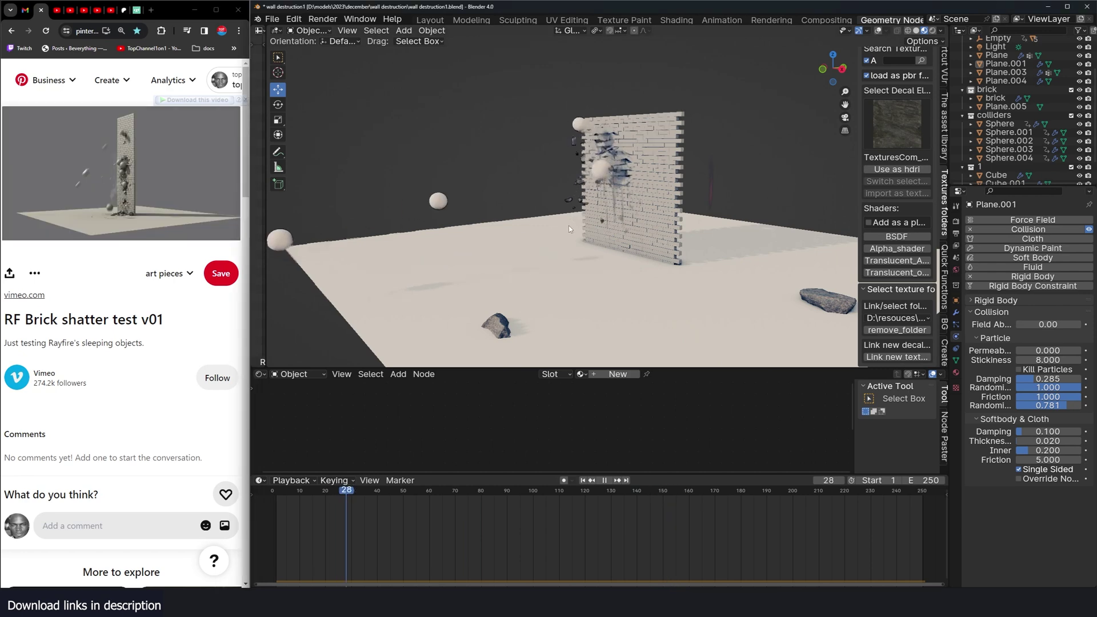
pyautogui.moveTo(567, 225)
pyautogui.mouseDown(button='middle')
pyautogui.moveTo(612, 228)
pyautogui.moveTo(568, 222)
pyautogui.mouseUp(button='middle')
pyautogui.press('space')
# - Show the viewport overlays, delete the keyframes of the empty that launches the spheres, and replay the simulation from the start
pyautogui.click(878, 31)
pyautogui.scroll(-1, 603, 197)
pyautogui.click(489, 269)
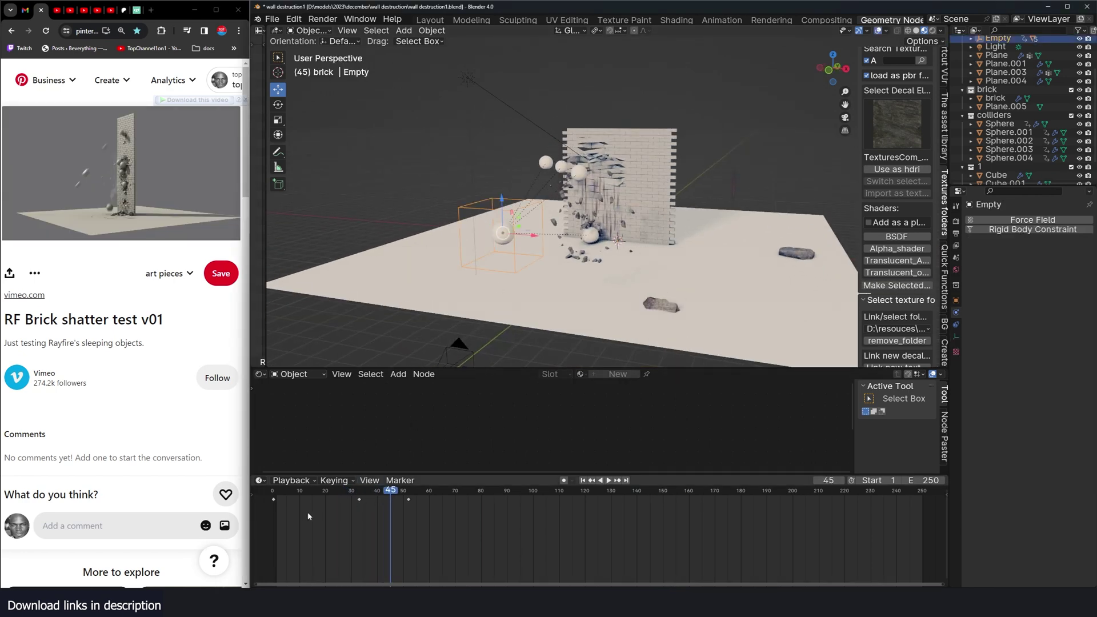
pyautogui.press('x')
pyautogui.click(323, 513)
pyautogui.hotkey('shift', 'Left')
pyautogui.press('space')
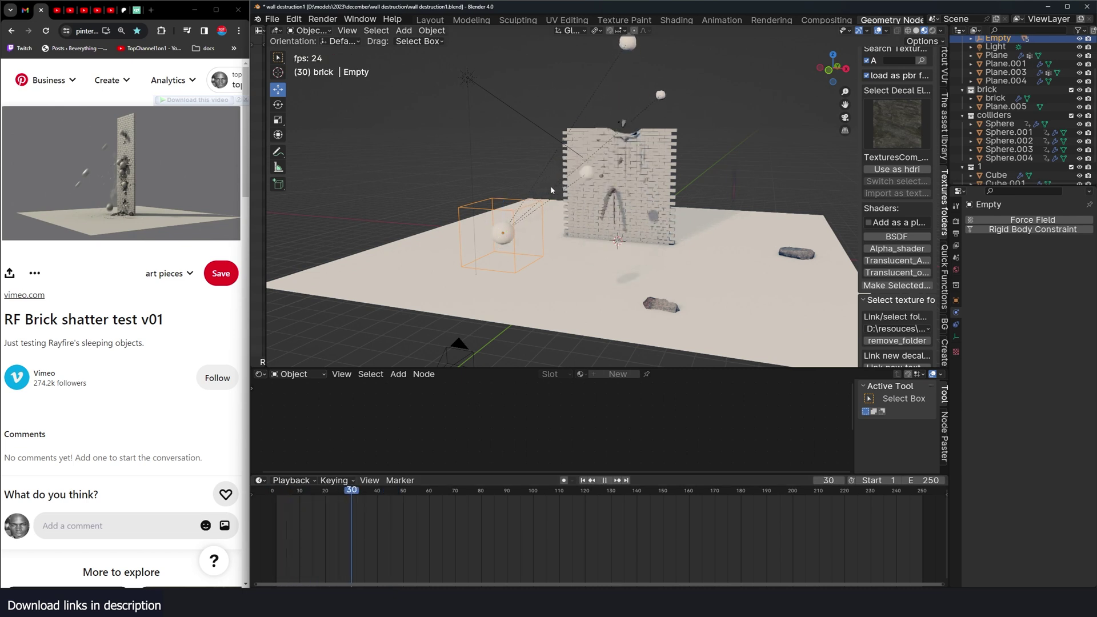
pyautogui.press('Escape')
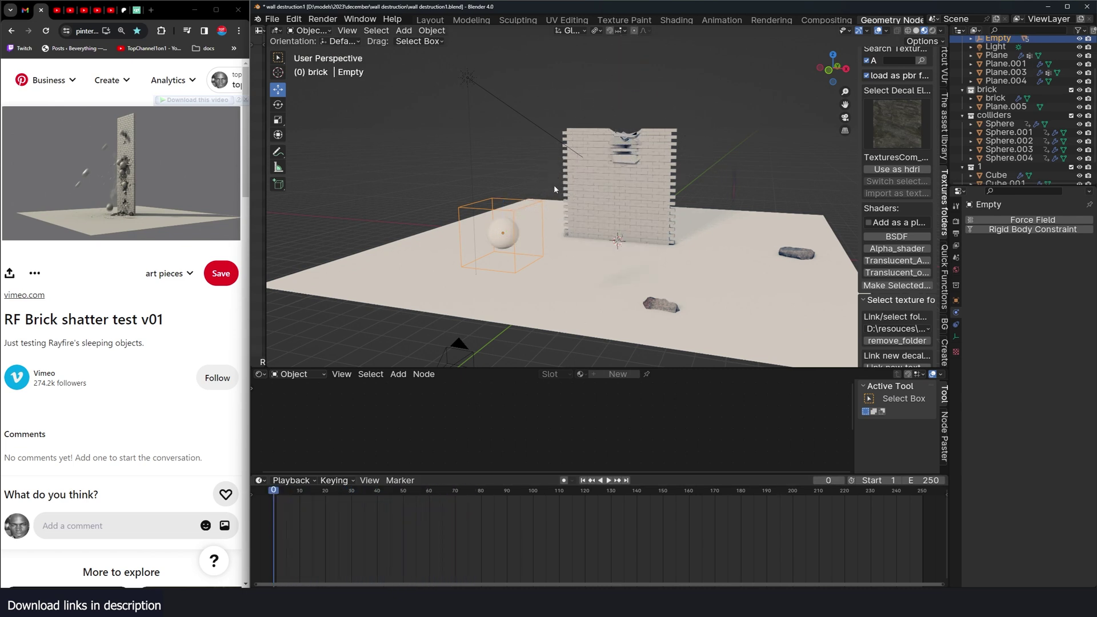
# - Lower the empty about 2 m along Z and play the simulation to check where the spheres hit the wall
pyautogui.moveTo(554, 184); pyautogui.dragTo(659, 122, button='middle')
pyautogui.press('g')
pyautogui.press('z')
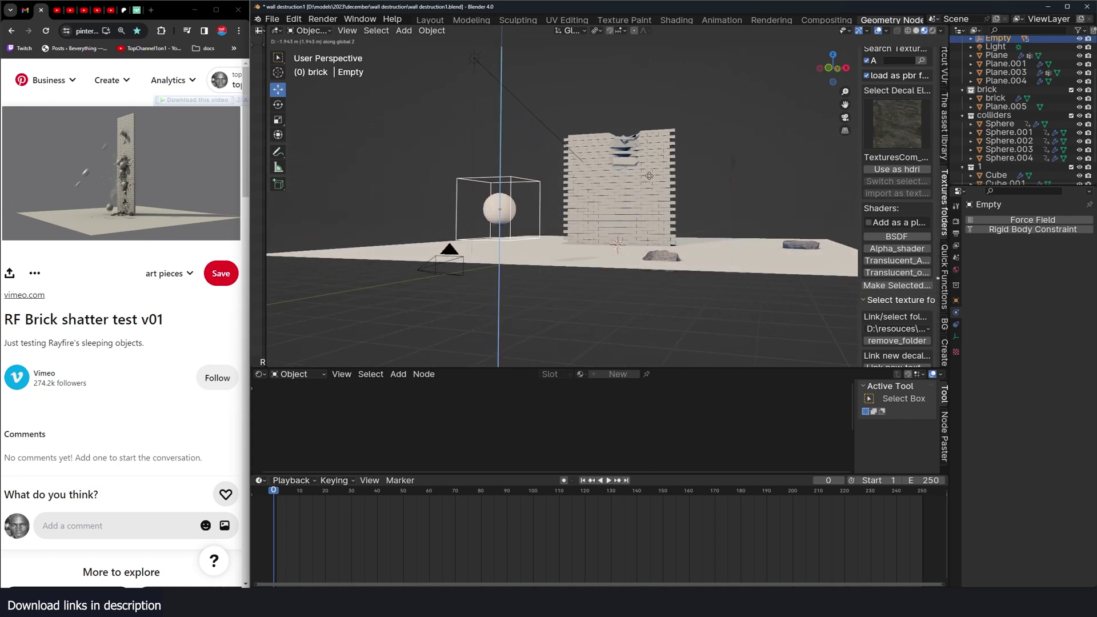
pyautogui.click(657, 182)
pyautogui.moveTo(655, 180); pyautogui.dragTo(616, 193, button='middle')
pyautogui.press('space')
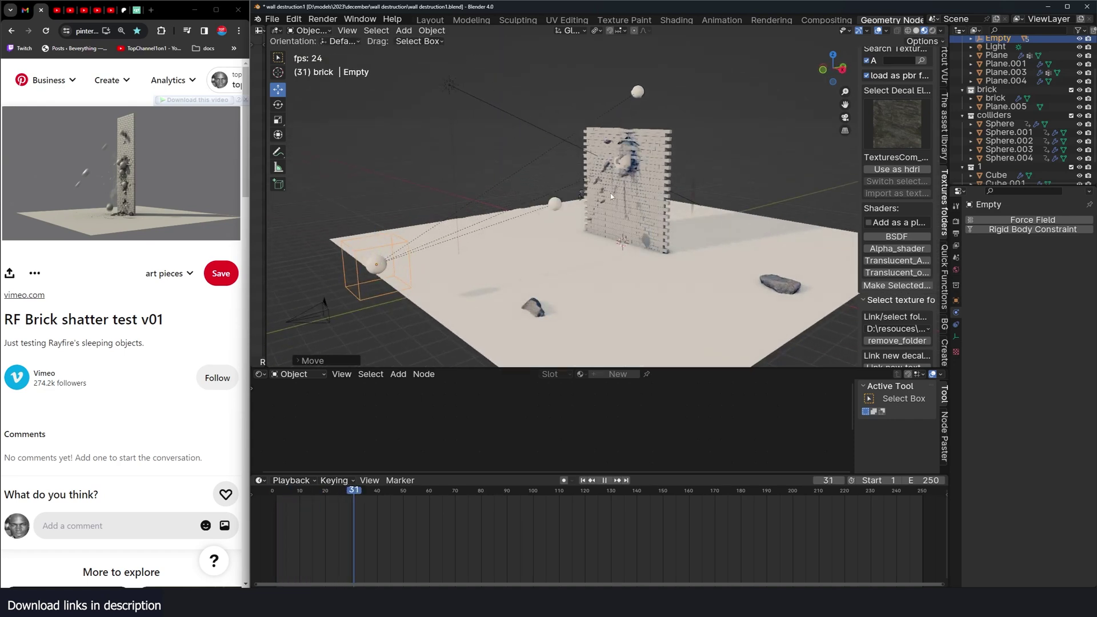
pyautogui.press('Escape')
# - Rotate the empty about the X axis and play the simulation to check the changed impact direction
pyautogui.press('r')
pyautogui.press('x')
pyautogui.click(618, 277)
pyautogui.press('space')
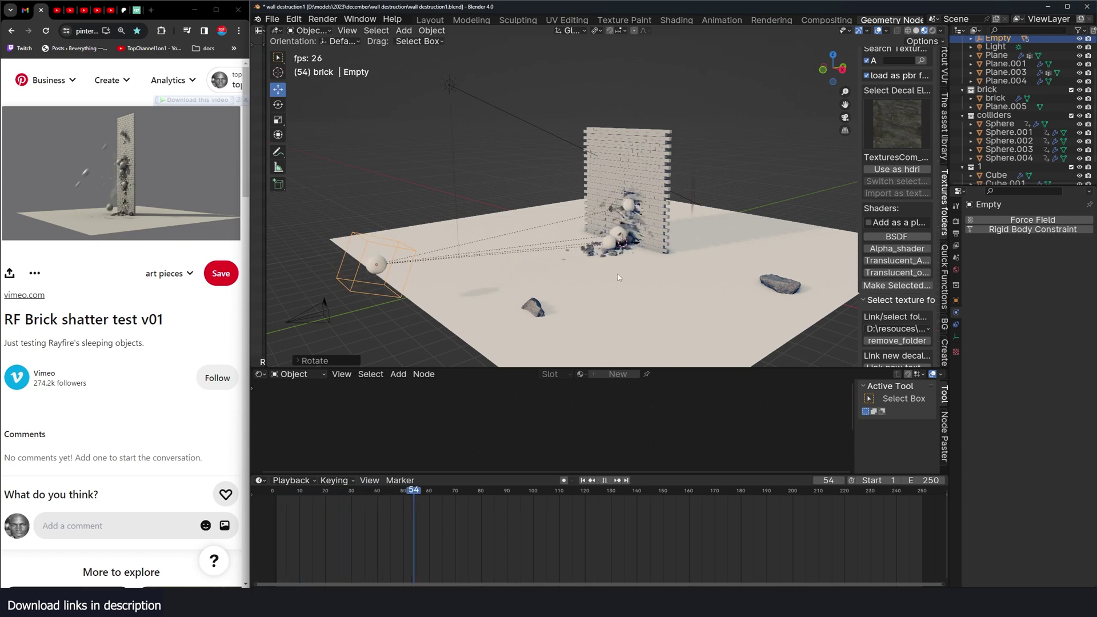
pyautogui.press('space')
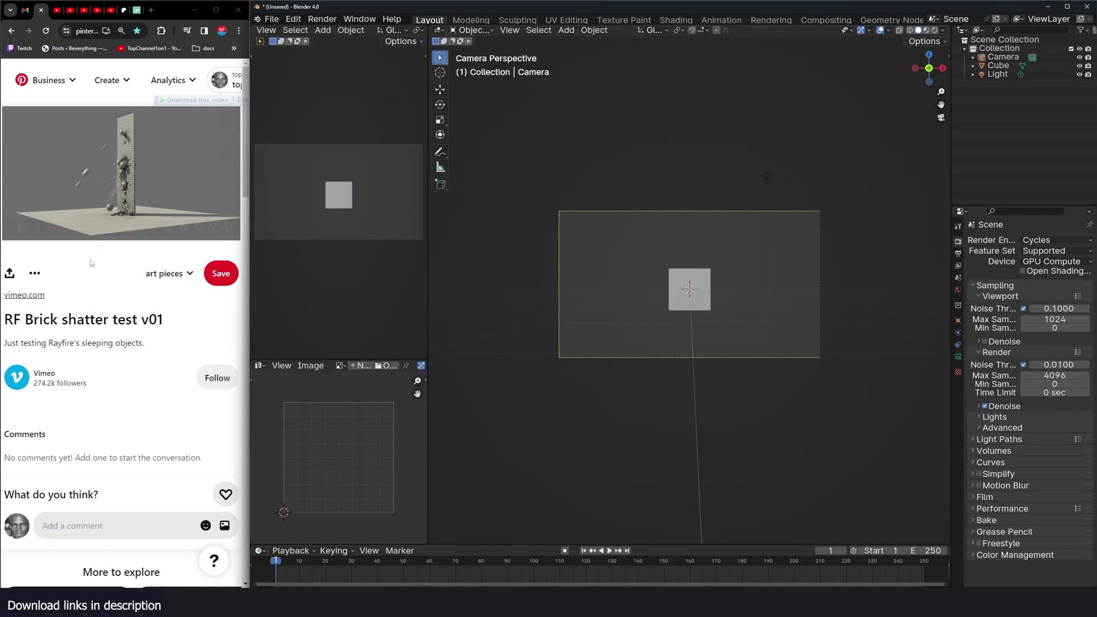
# - In a new scene, scale the default cube into a flat brick elongated along X and apply its scale
pyautogui.click(690, 279)
pyautogui.press('x')
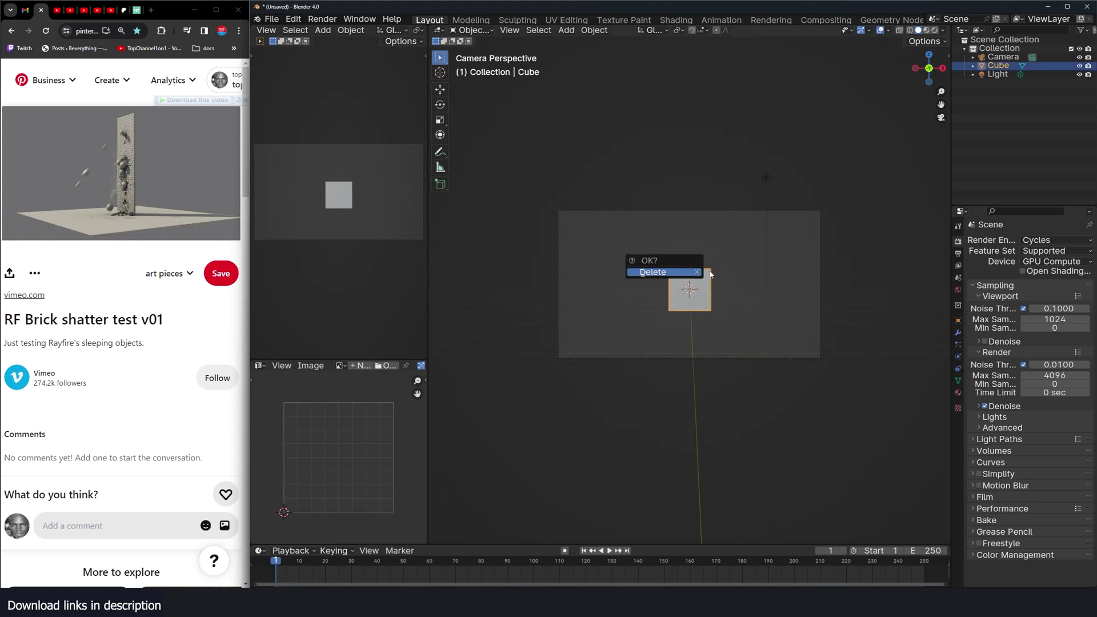
pyautogui.moveTo(751, 291); pyautogui.dragTo(673, 305, button='middle')
pyautogui.scroll(10, 673, 306)
pyautogui.scroll(-1, 673, 306)
pyautogui.rightClick(781, 252)
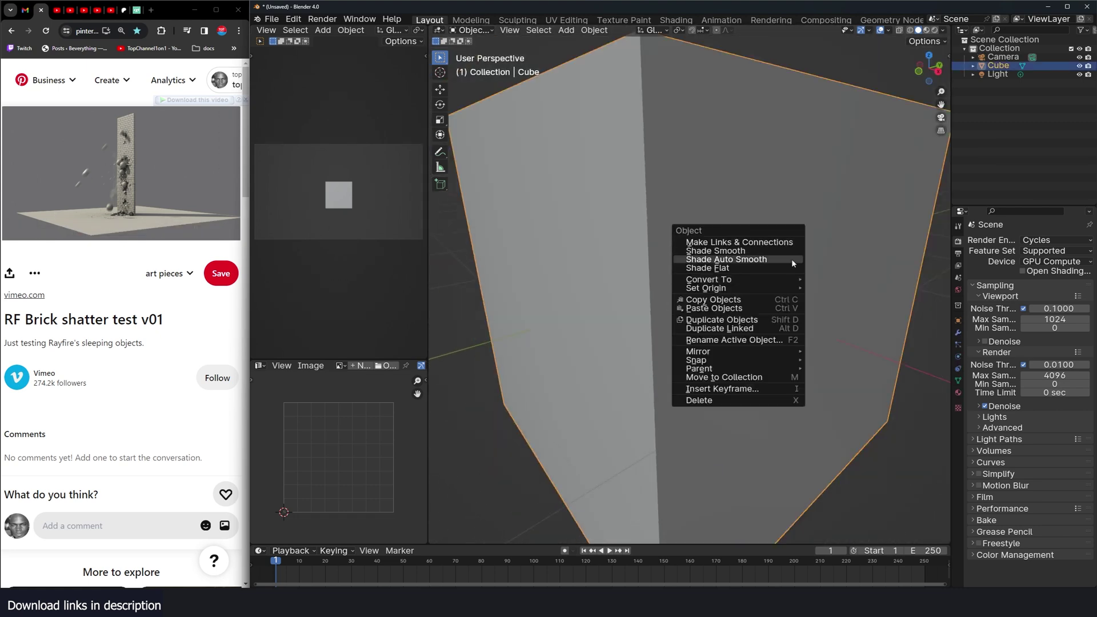
pyautogui.scroll(-4, 875, 226)
pyautogui.press('s')
pyautogui.press('x')
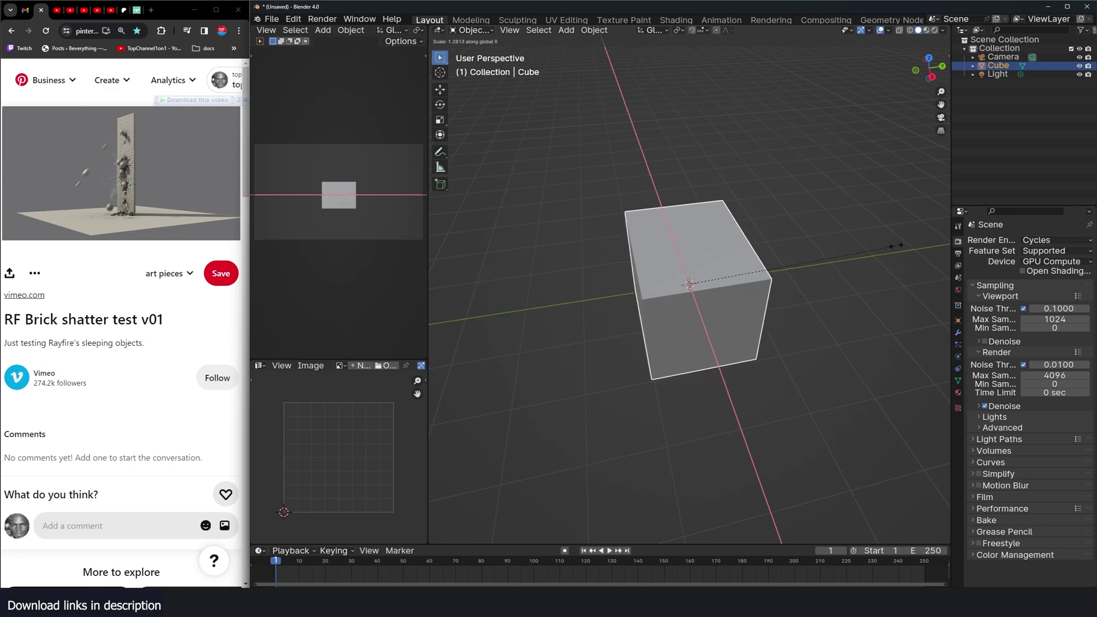
pyautogui.hotkey('ctrl', 'a')
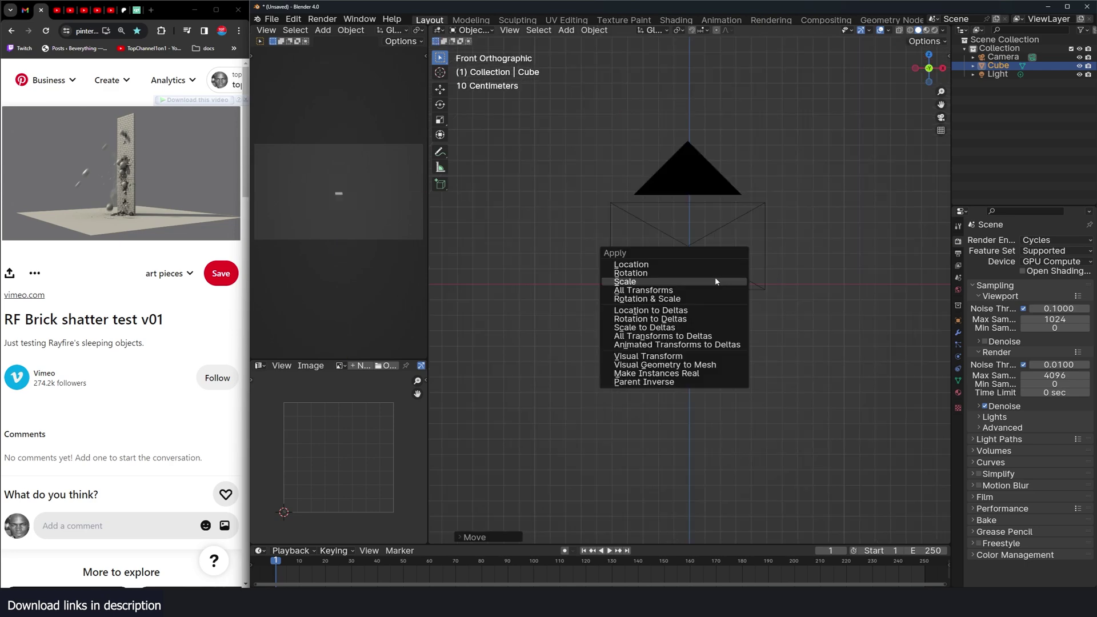
pyautogui.click(714, 281)
# - Add a Bevel modifier to the brick with a 0.007 m amount, 1 segment and Harden Normals enabled
pyautogui.scroll(-2, 694, 228)
pyautogui.keyDown('shift'); pyautogui.moveTo(694, 225); pyautogui.dragTo(594, 201, button='middle'); pyautogui.keyUp('shift')
pyautogui.scroll(7, 617, 251)
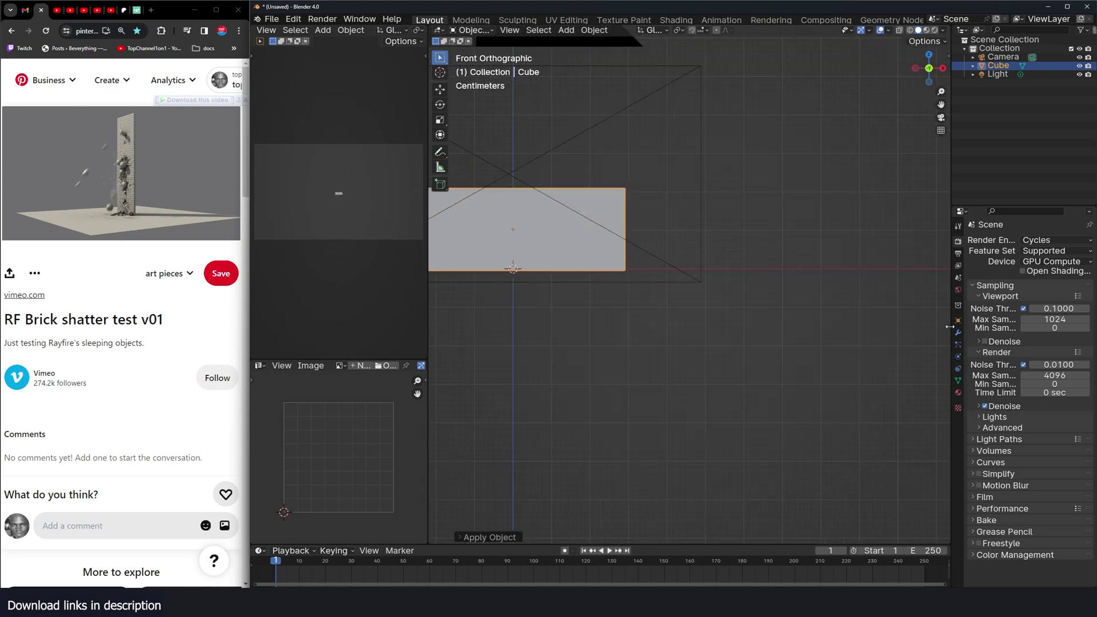
pyautogui.click(957, 333)
pyautogui.click(1022, 241)
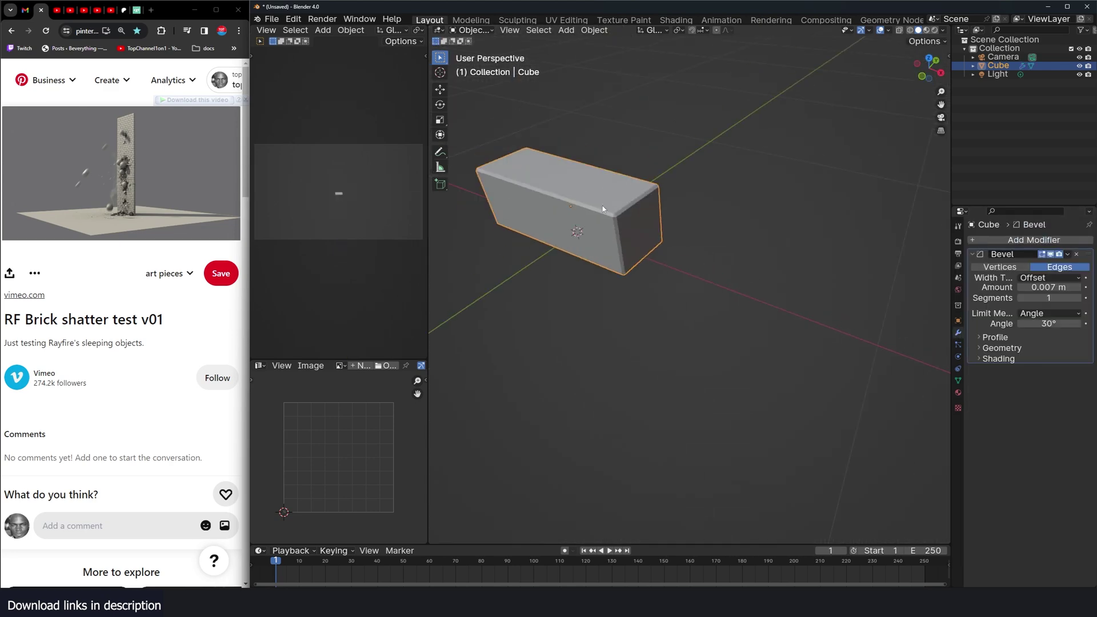
pyautogui.keyDown('shift'); pyautogui.moveTo(607, 211); pyautogui.dragTo(684, 254, button='middle'); pyautogui.keyUp('shift')
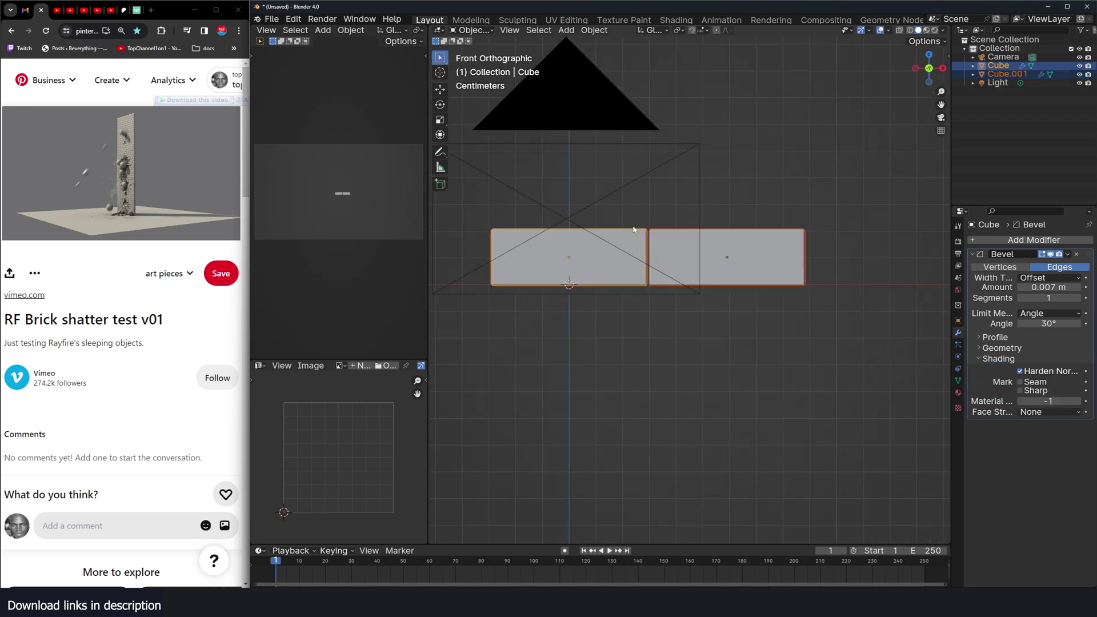
# - Duplicate the two bricks along X into a four-brick row, and duplicate that row above with a sideways offset
pyautogui.scroll(-5, 625, 234)
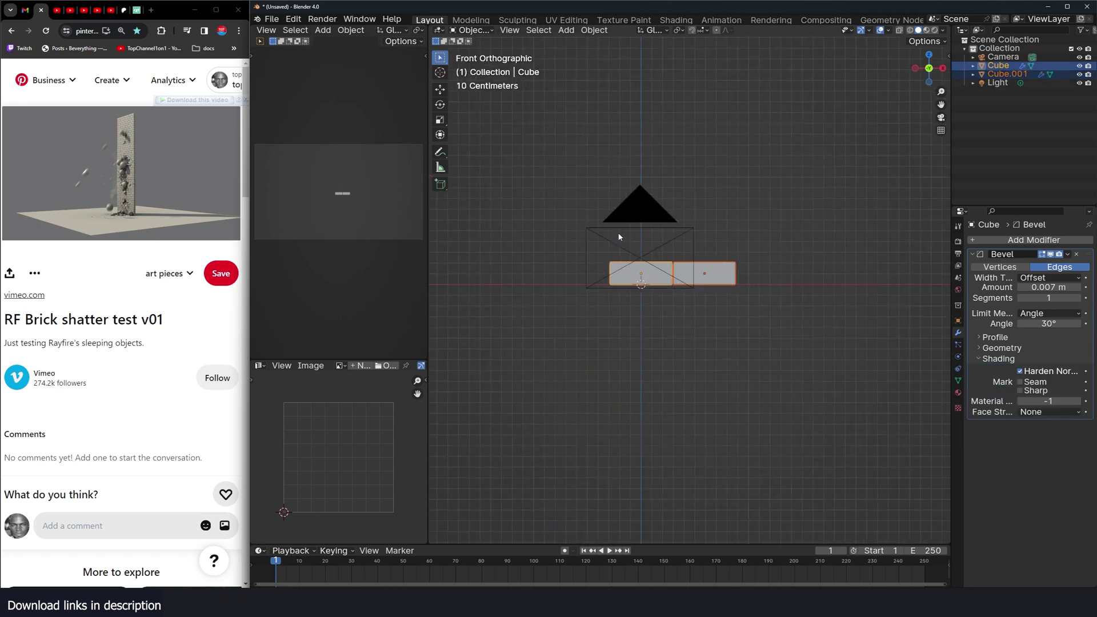
pyautogui.hotkey('shift', 'd')
pyautogui.press('x')
pyautogui.click(784, 242)
pyautogui.moveTo(784, 242); pyautogui.dragTo(689, 272, button='middle')
pyautogui.scroll(-5, 687, 263)
pyautogui.scroll(2, 686, 252)
pyautogui.moveTo(655, 253); pyautogui.dragTo(775, 329)
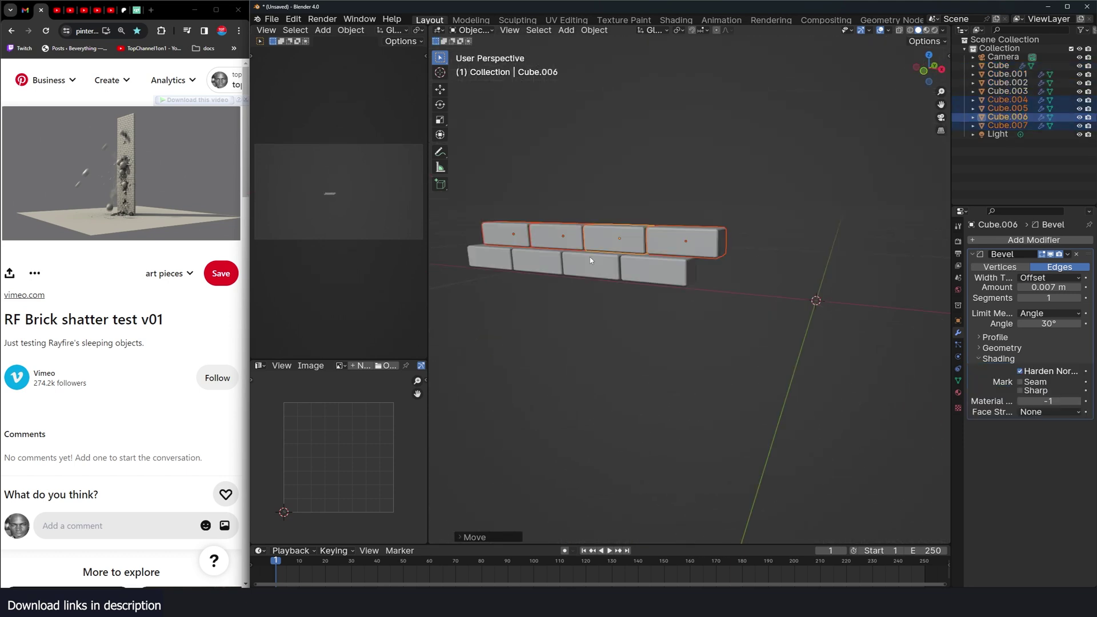
# - Select all eight bricks and move them to a new collection named bricks
pyautogui.scroll(-3, 589, 256)
pyautogui.moveTo(537, 229); pyautogui.dragTo(744, 292)
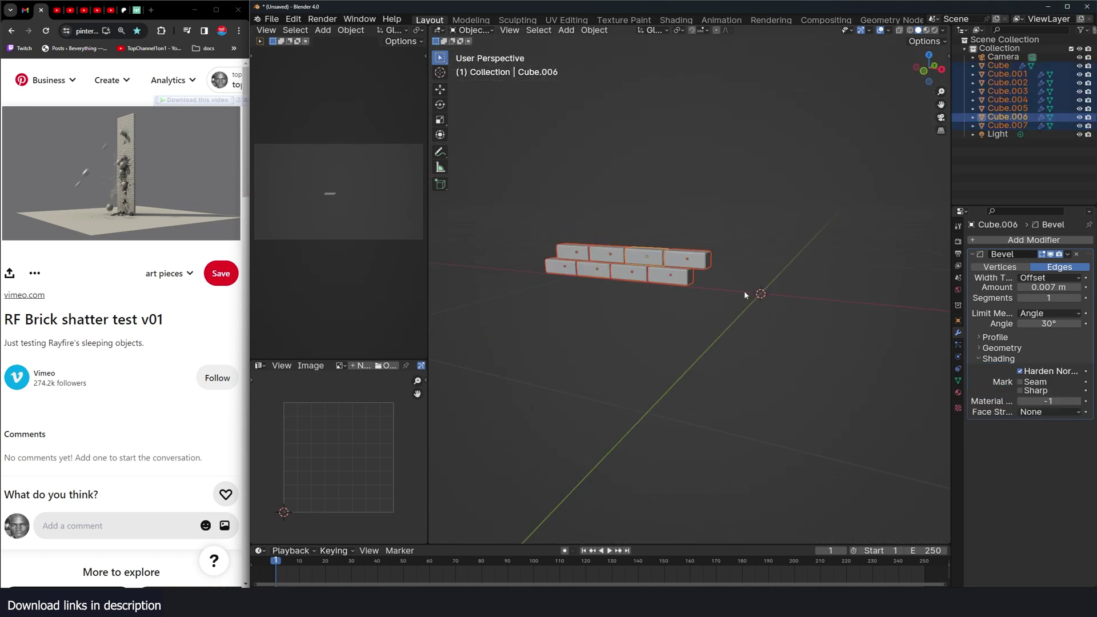
pyautogui.press('m')
pyautogui.click(680, 271)
pyautogui.write('br')
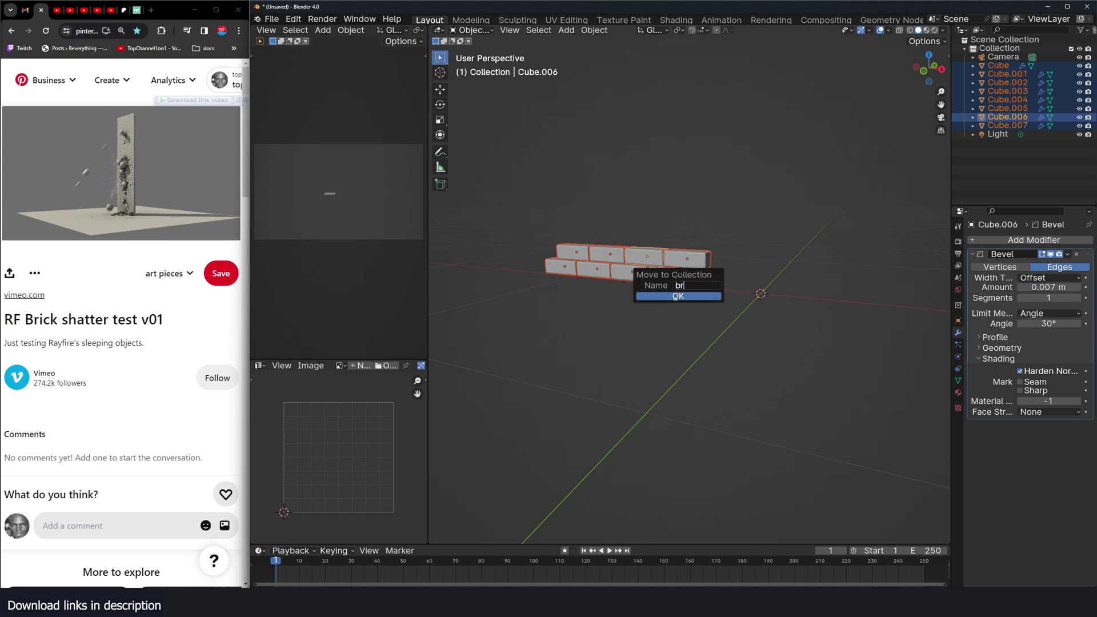
pyautogui.write('icks')
pyautogui.click(678, 296)
# - In the Geometry Nodes workspace, add a plane and create a new geometry node tree for it
pyautogui.click(891, 20)
pyautogui.hotkey('shift', 'a')
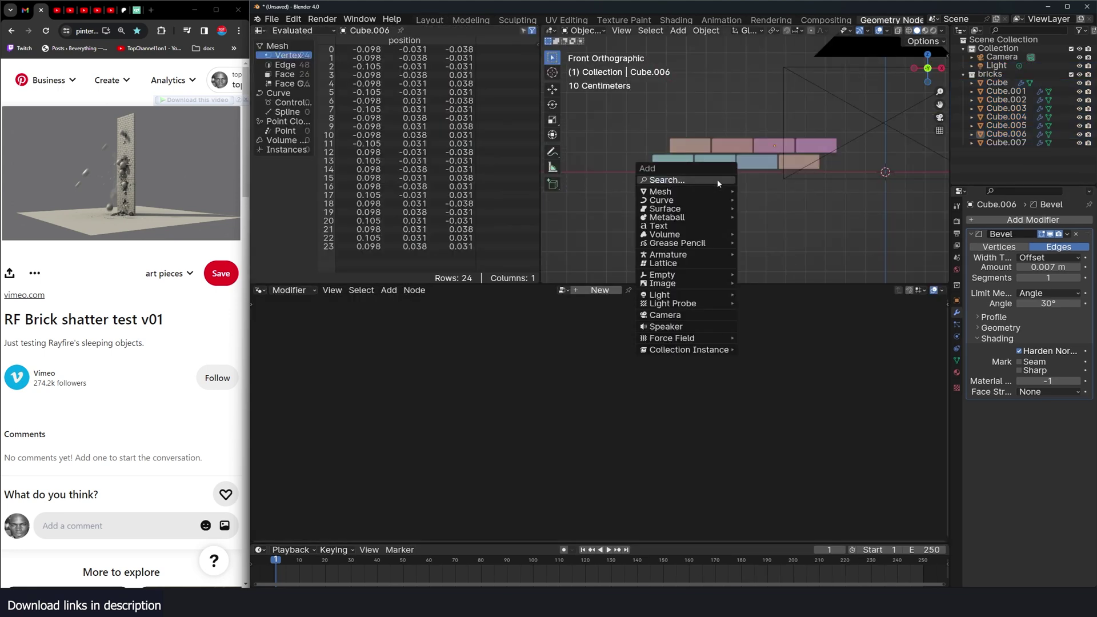
pyautogui.click(748, 192)
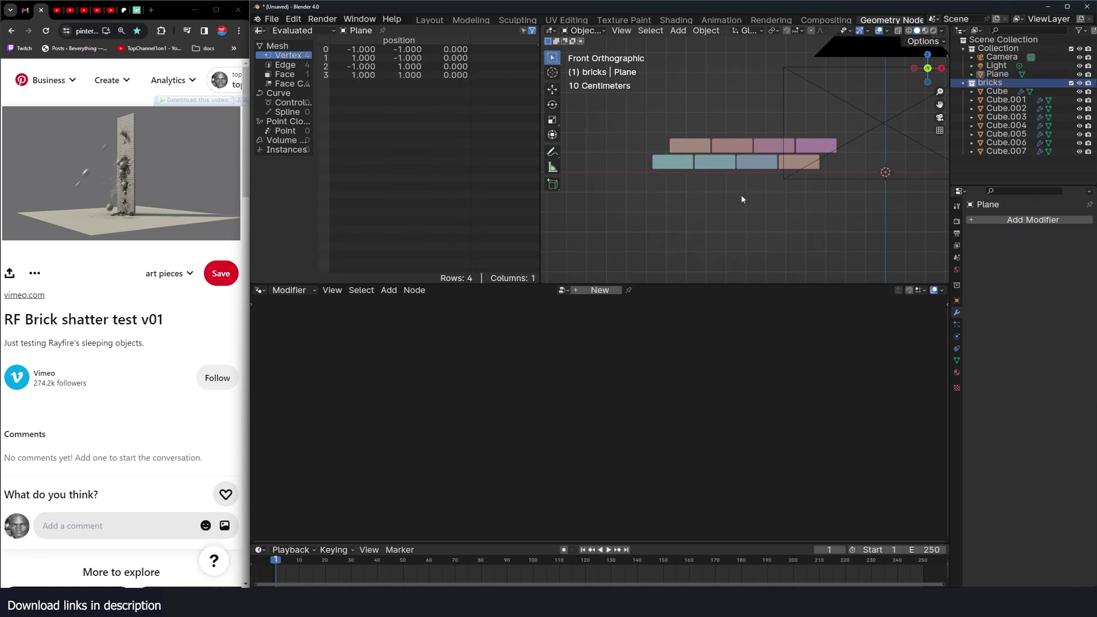
pyautogui.click(585, 291)
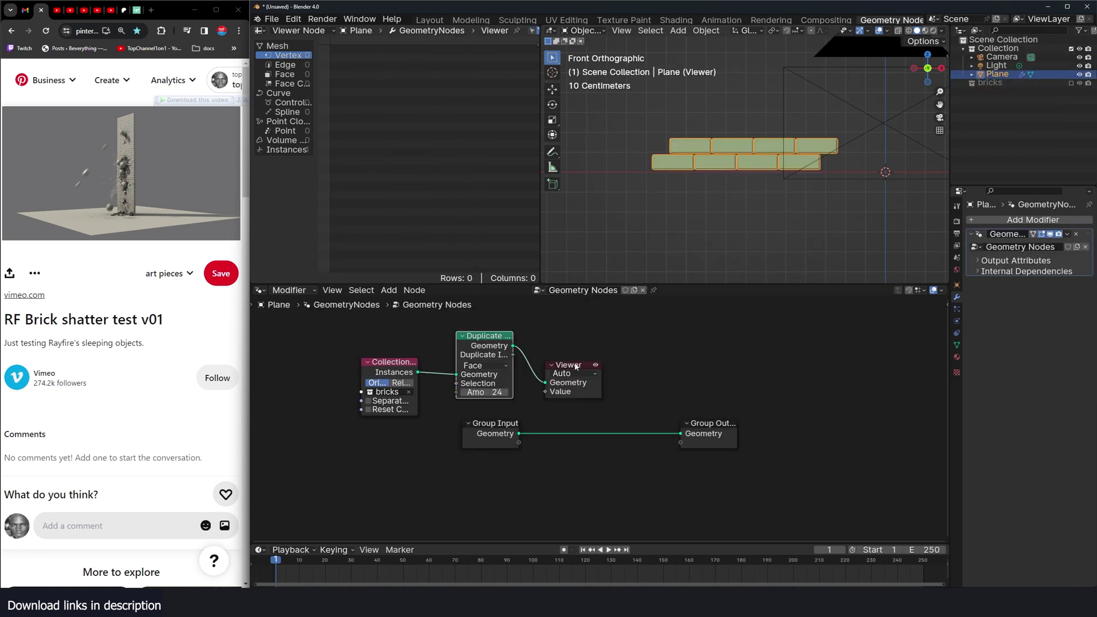
# - Insert a Set Position node between the Duplicate Elements and Viewer nodes
pyautogui.moveTo(576, 366); pyautogui.dragTo(708, 352)
pyautogui.hotkey('shift', 'a')
pyautogui.write('se')
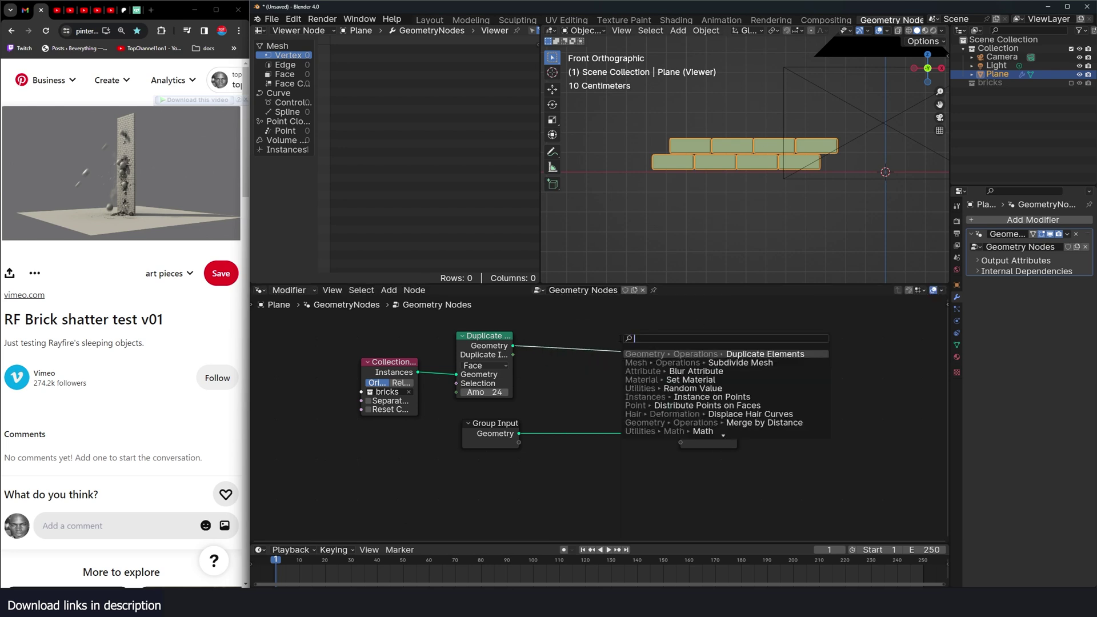
pyautogui.write('se')
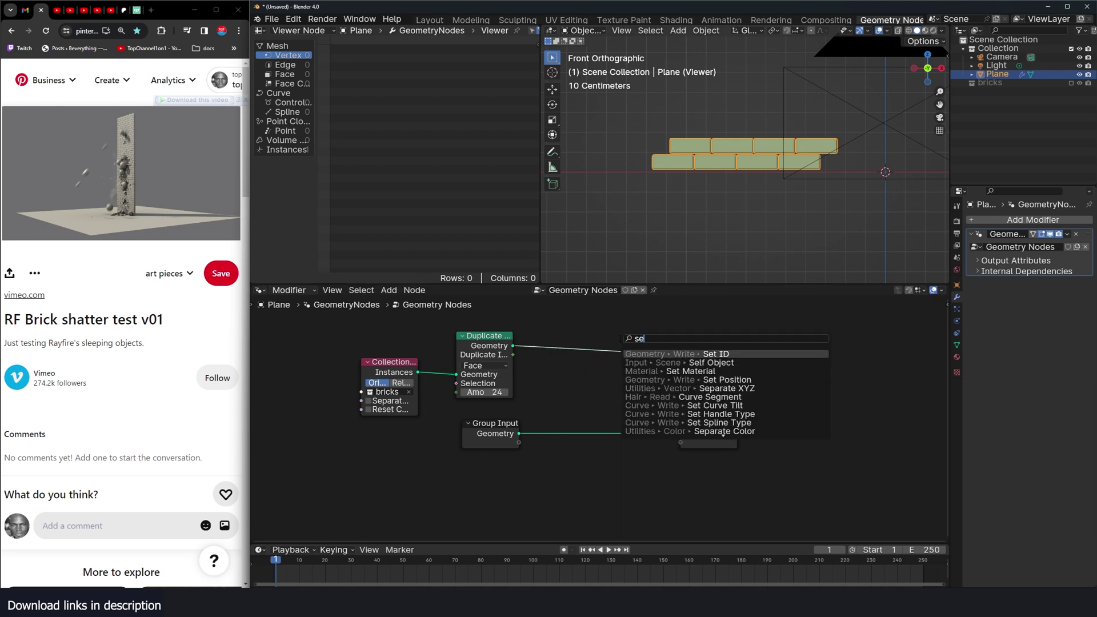
pyautogui.click(685, 380)
pyautogui.click(578, 329)
# - Connect Set Position's geometry to the Group Output and space out the Group Input, Collection Info and Duplicate Elements nodes
pyautogui.moveTo(467, 473); pyautogui.dragTo(442, 447)
pyautogui.moveTo(634, 339); pyautogui.dragTo(680, 433)
pyautogui.moveTo(490, 428); pyautogui.dragTo(456, 475)
pyautogui.moveTo(476, 411); pyautogui.dragTo(384, 358)
pyautogui.moveTo(475, 345); pyautogui.dragTo(376, 358)
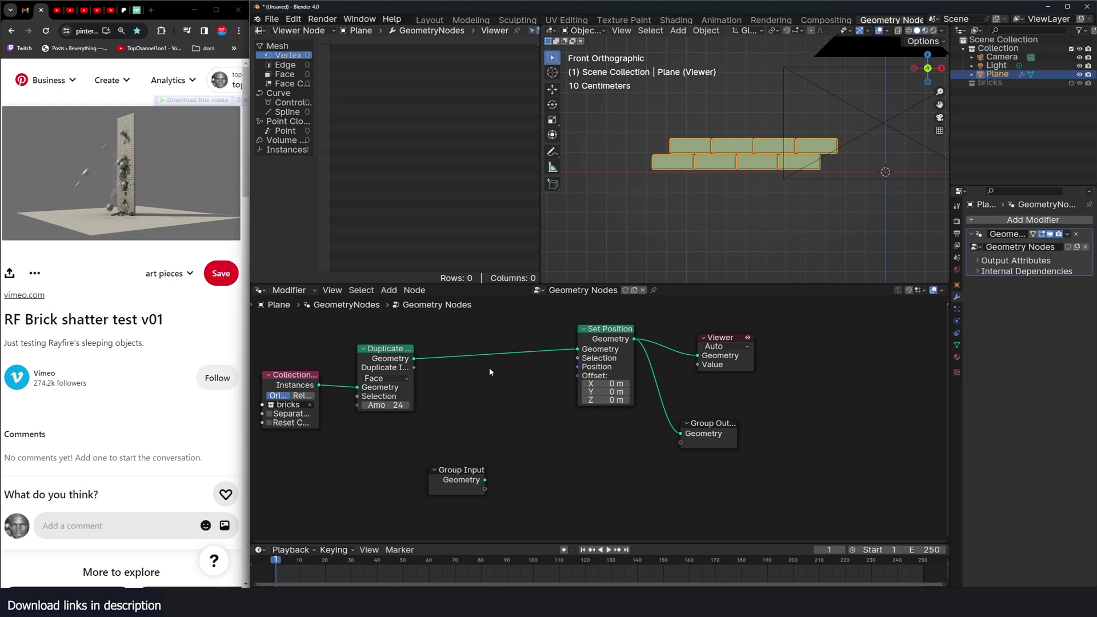
# - Add a Combine XYZ node feeding Set Position's Offset, with the instance-mode Duplicate Index driving its Z
pyautogui.hotkey('shift', 'a')
pyautogui.write('comb')
pyautogui.press('Return')
pyautogui.click(512, 392)
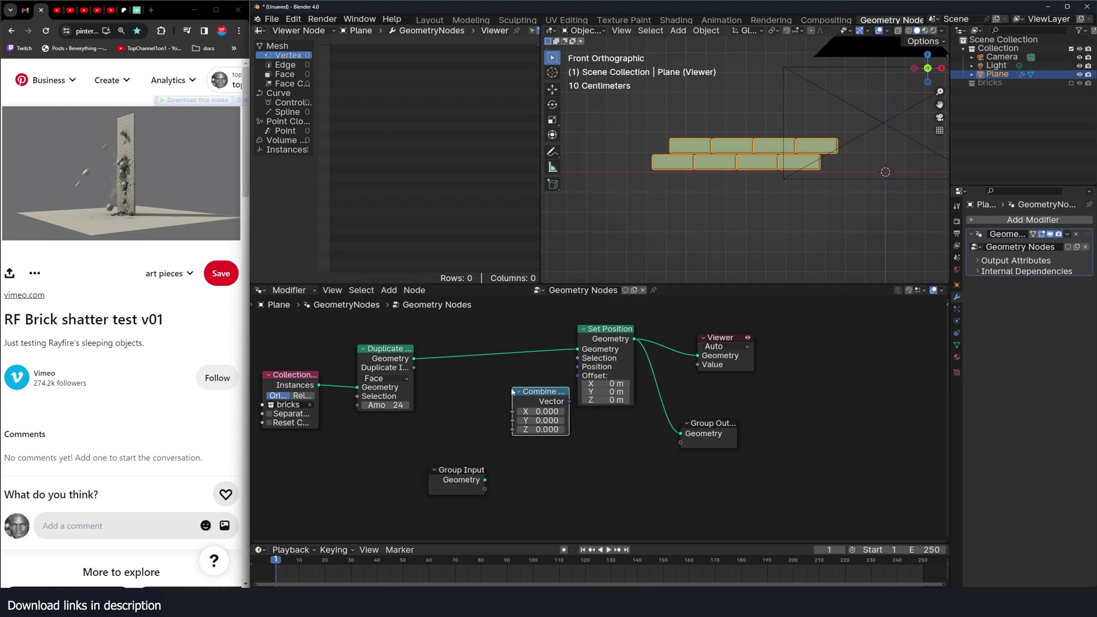
pyautogui.moveTo(579, 381); pyautogui.dragTo(576, 375)
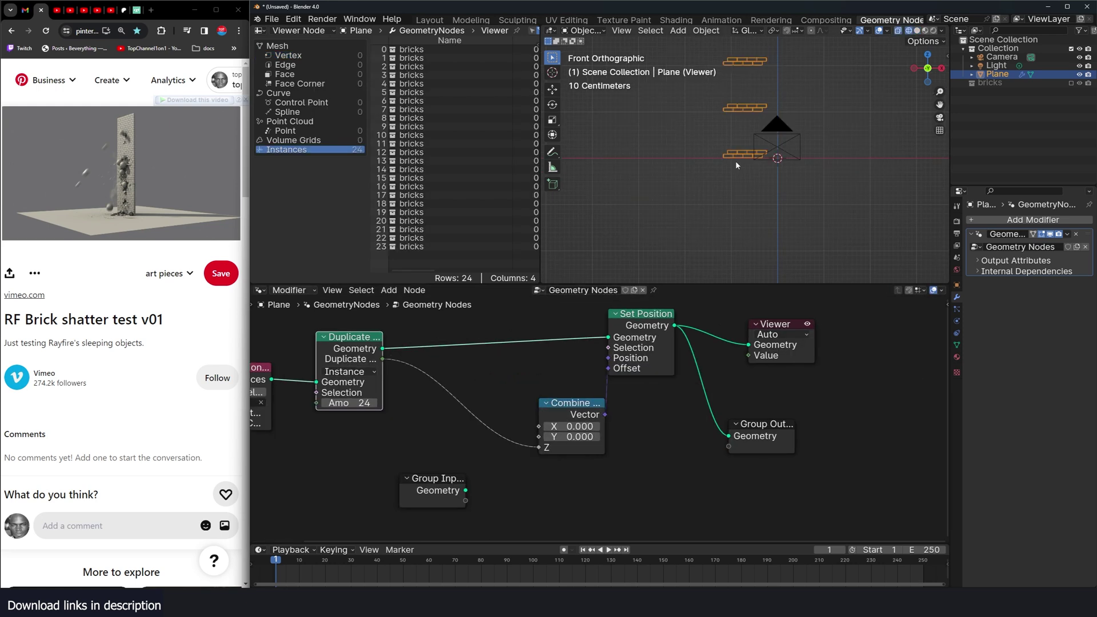
# - Insert a Math node between the Duplicate Index output and Combine XYZ's Z input
pyautogui.press('z')
pyautogui.click(790, 161)
pyautogui.moveTo(755, 137); pyautogui.dragTo(747, 133, button='middle')
pyautogui.scroll(9, 744, 131)
pyautogui.moveTo(497, 439); pyautogui.dragTo(519, 364, button='middle')
pyautogui.scroll(-1, 520, 363)
pyautogui.hotkey('shift', 'a')
pyautogui.write('ma')
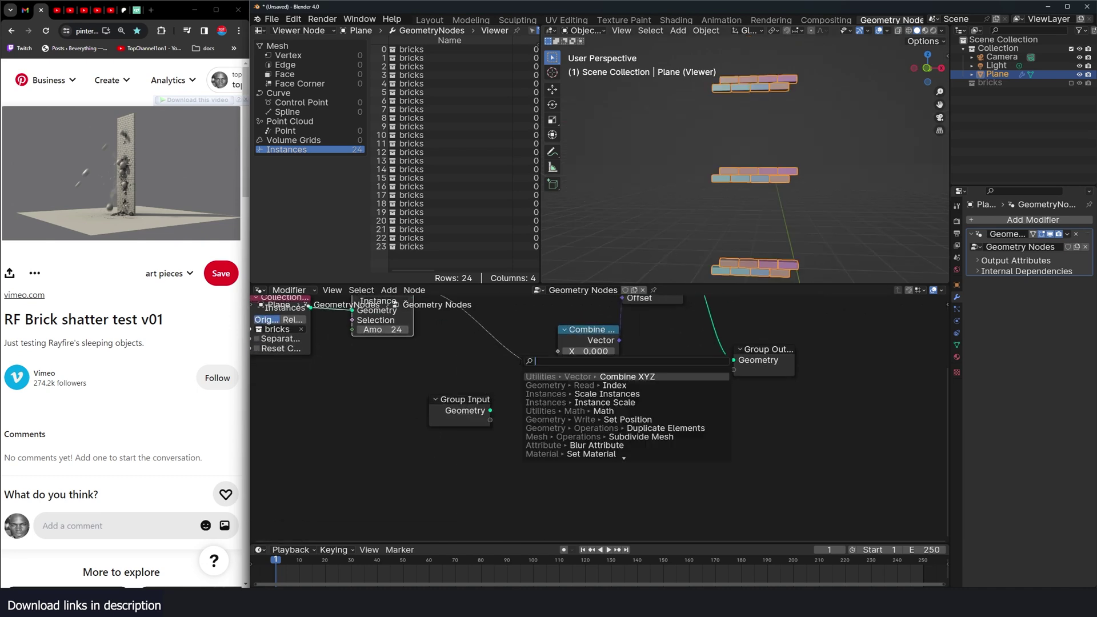
pyautogui.press('Return')
pyautogui.click(497, 337)
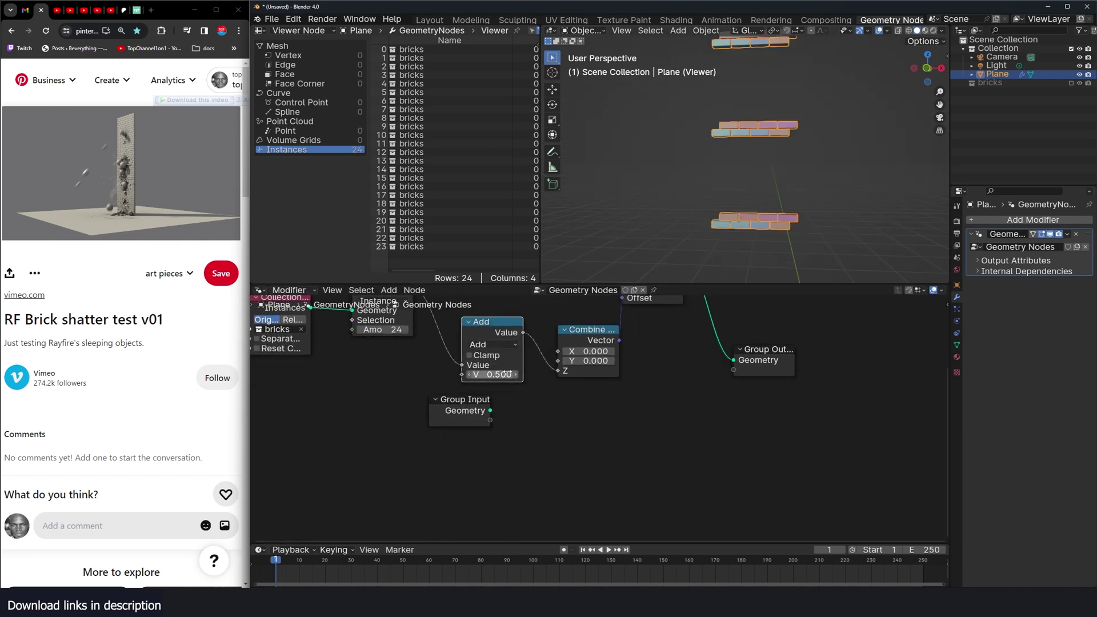
# - Set the Math node to Multiply with a value of 0.160 and the duplicate amount to 21
pyautogui.click(503, 344)
pyautogui.click(505, 388)
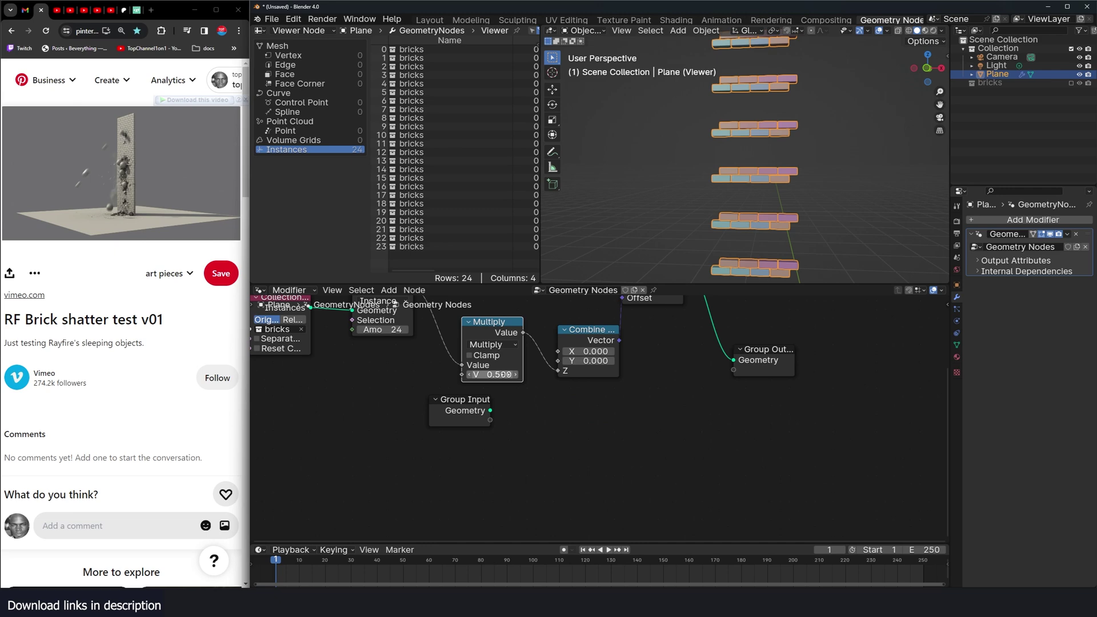
pyautogui.moveTo(504, 374); pyautogui.dragTo(486, 374)
pyautogui.press('KP_1')
pyautogui.keyDown('shift'); pyautogui.moveTo(745, 168); pyautogui.dragTo(708, 106, button='middle'); pyautogui.keyUp('shift')
pyautogui.keyDown('shift'); pyautogui.moveTo(765, 193); pyautogui.dragTo(767, 147, button='middle'); pyautogui.keyUp('shift')
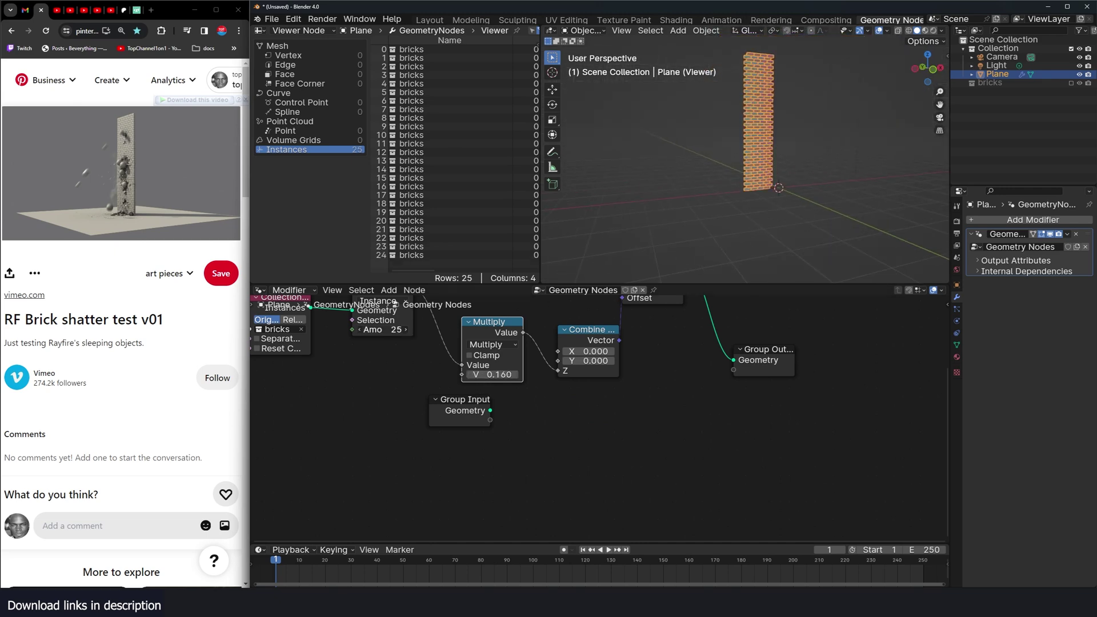
pyautogui.moveTo(381, 330)
pyautogui.mouseDown()
pyautogui.moveTo(329, 330)
pyautogui.moveTo(372, 330)
pyautogui.mouseUp()
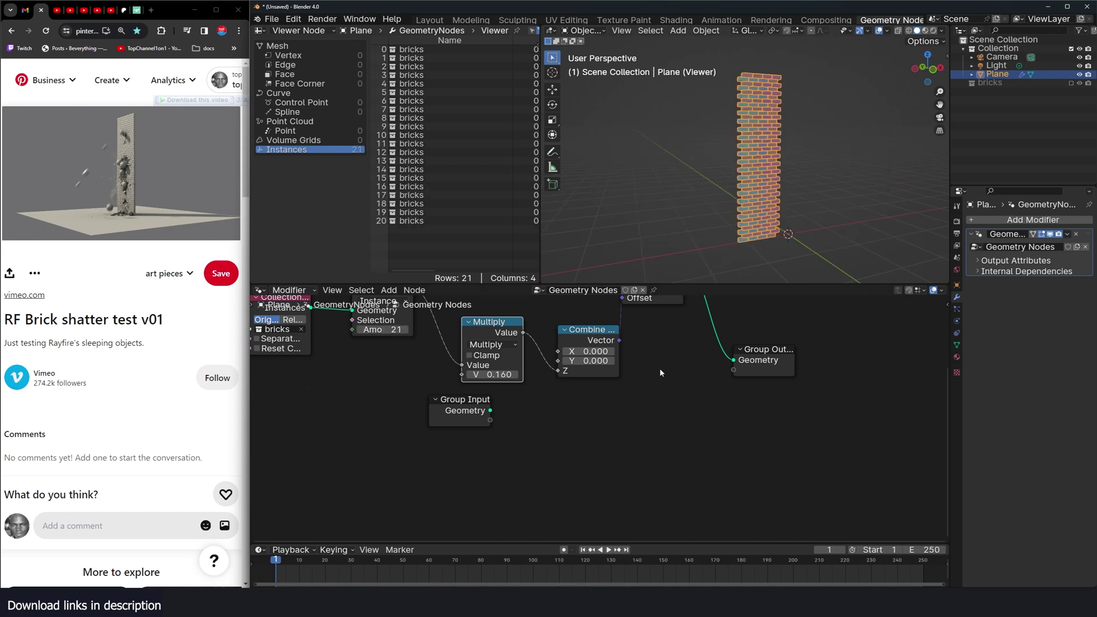
# - Make room before the Viewer and insert a copy of the Duplicate Elements node between Set Position and the Viewer
pyautogui.press('Home')
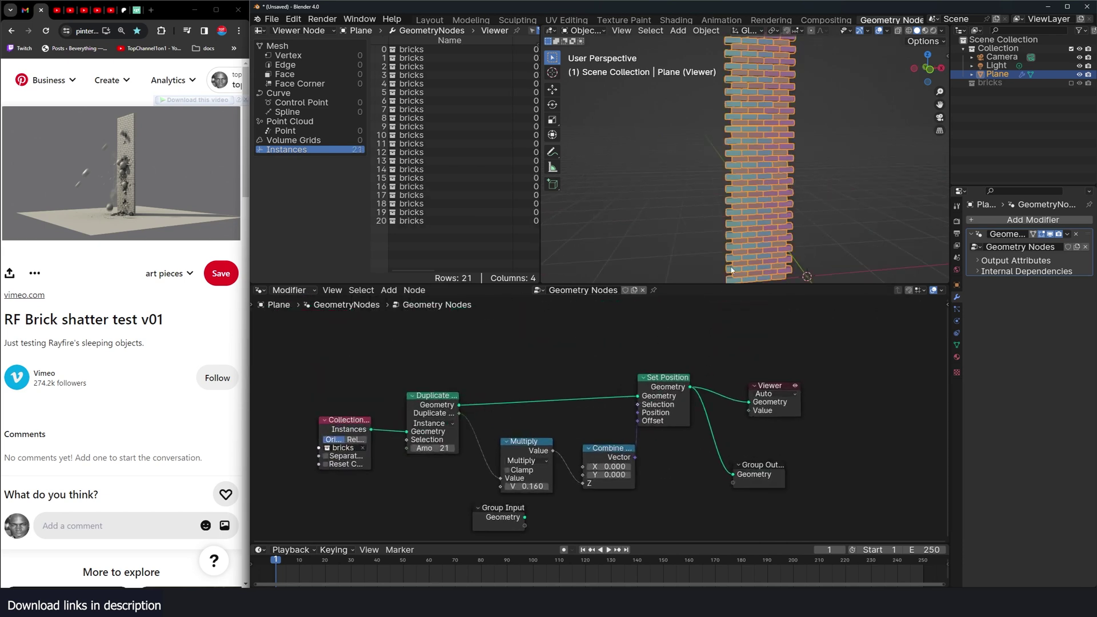
pyautogui.moveTo(665, 378); pyautogui.dragTo(660, 380)
pyautogui.moveTo(861, 417); pyautogui.dragTo(623, 410, button='middle')
pyautogui.moveTo(540, 379); pyautogui.dragTo(852, 379)
pyautogui.moveTo(558, 445); pyautogui.dragTo(742, 450, button='middle')
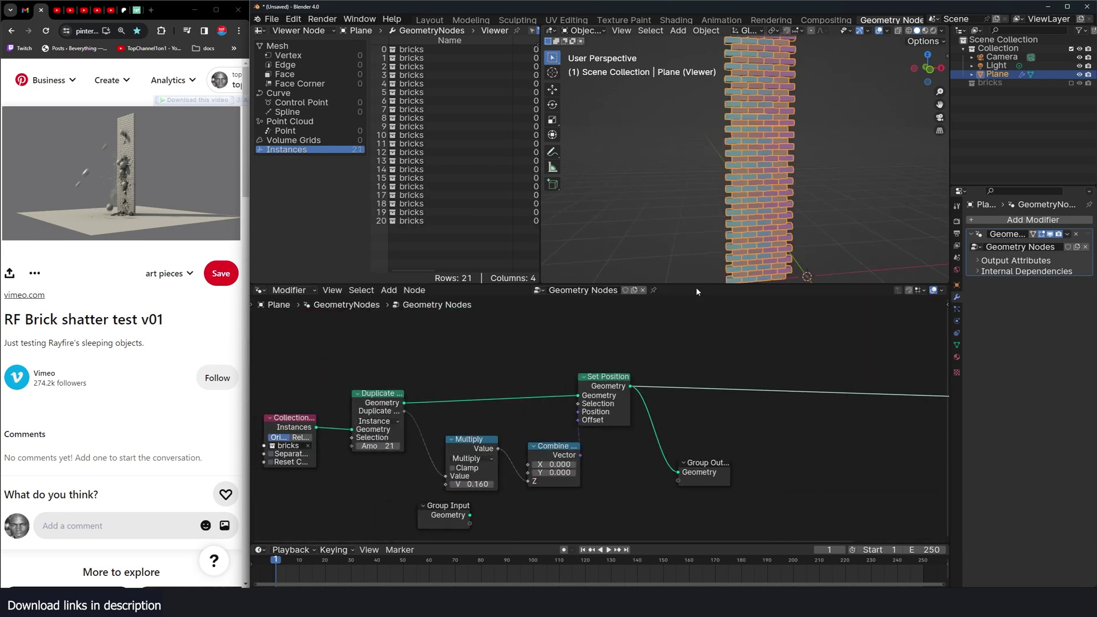
pyautogui.hotkey('shift', 'd')
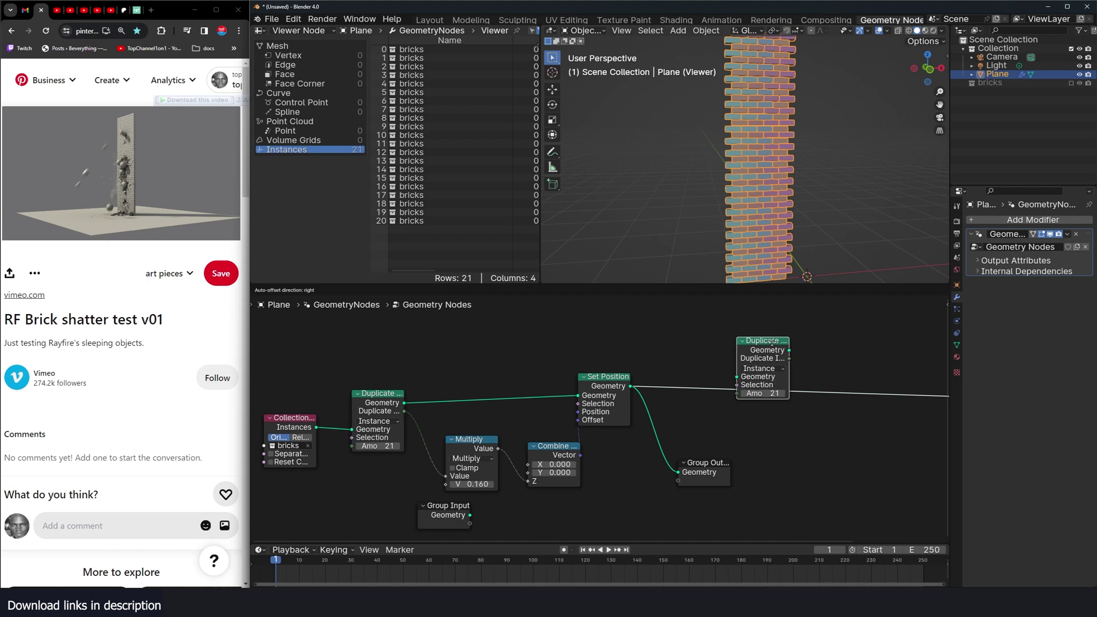
pyautogui.click(766, 379)
pyautogui.moveTo(744, 424); pyautogui.dragTo(661, 410, button='middle')
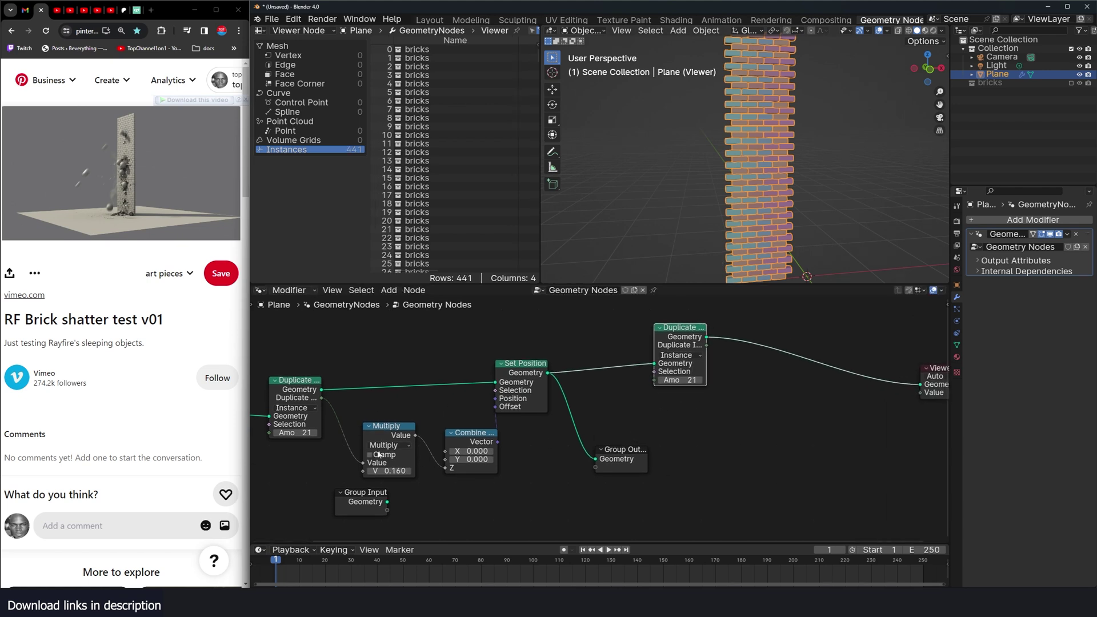
# - Duplicate the Multiply, Combine XYZ and Set Position nodes and insert the copies between the second Duplicate Elements and the Viewer
pyautogui.moveTo(430, 435); pyautogui.dragTo(400, 450)
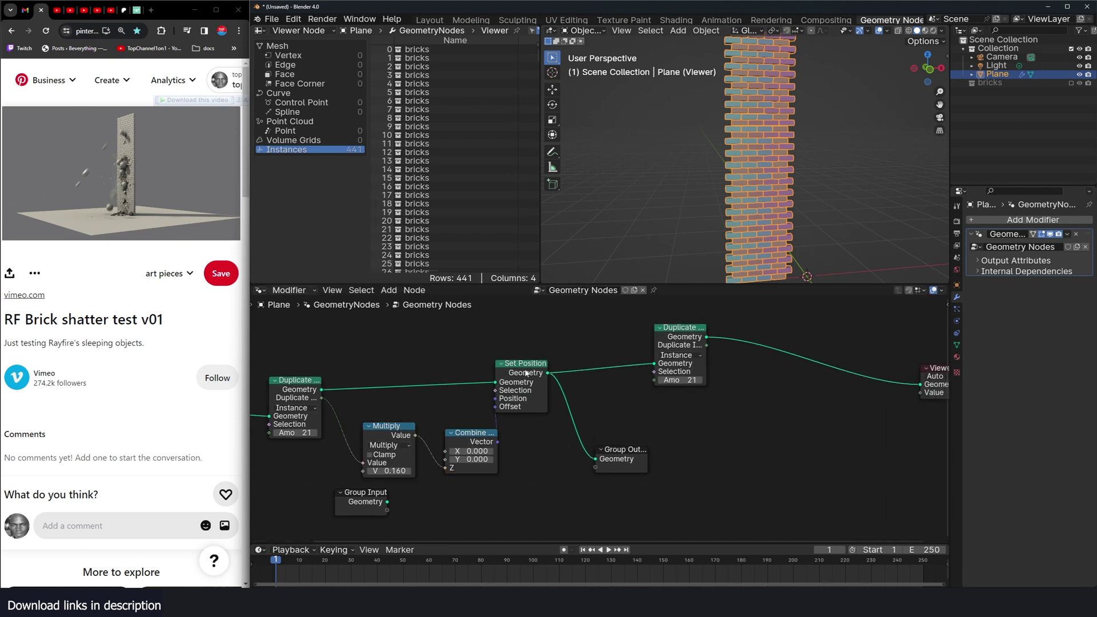
pyautogui.click(525, 372)
pyautogui.moveTo(546, 338); pyautogui.dragTo(374, 455)
pyautogui.hotkey('shift', 'd')
pyautogui.click(903, 472)
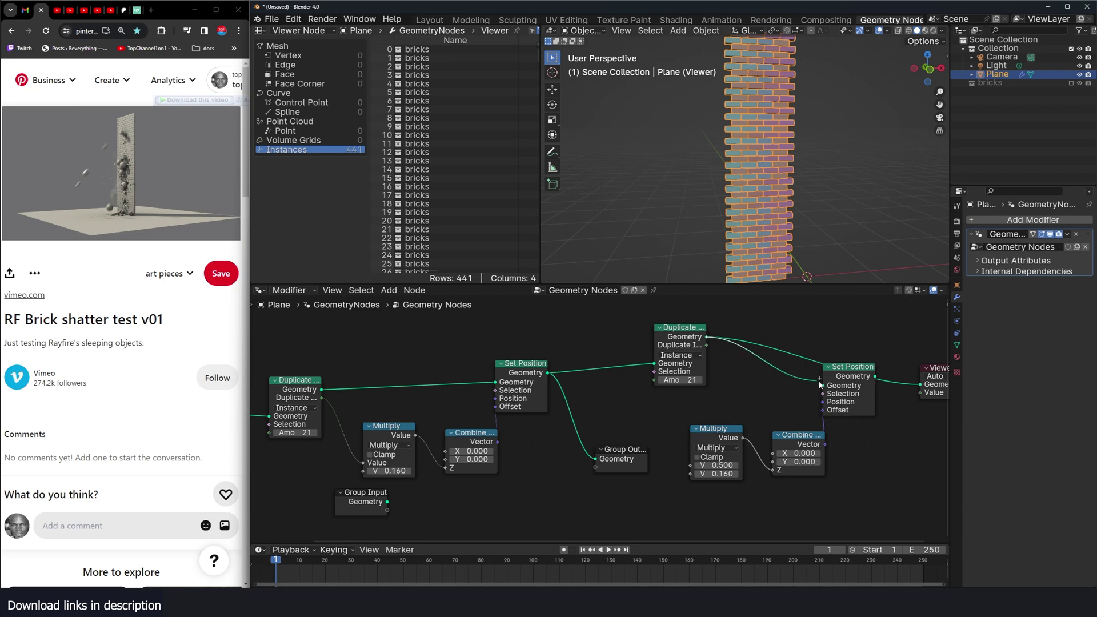
# - Wire the second Duplicate Elements' geometry to the copied Set Position and its Duplicate Index through Multiply to Combine XYZ's X
pyautogui.moveTo(819, 381); pyautogui.dragTo(823, 385)
pyautogui.moveTo(678, 326); pyautogui.dragTo(614, 329)
pyautogui.moveTo(642, 348); pyautogui.dragTo(690, 465)
pyautogui.moveTo(773, 469); pyautogui.dragTo(774, 453)
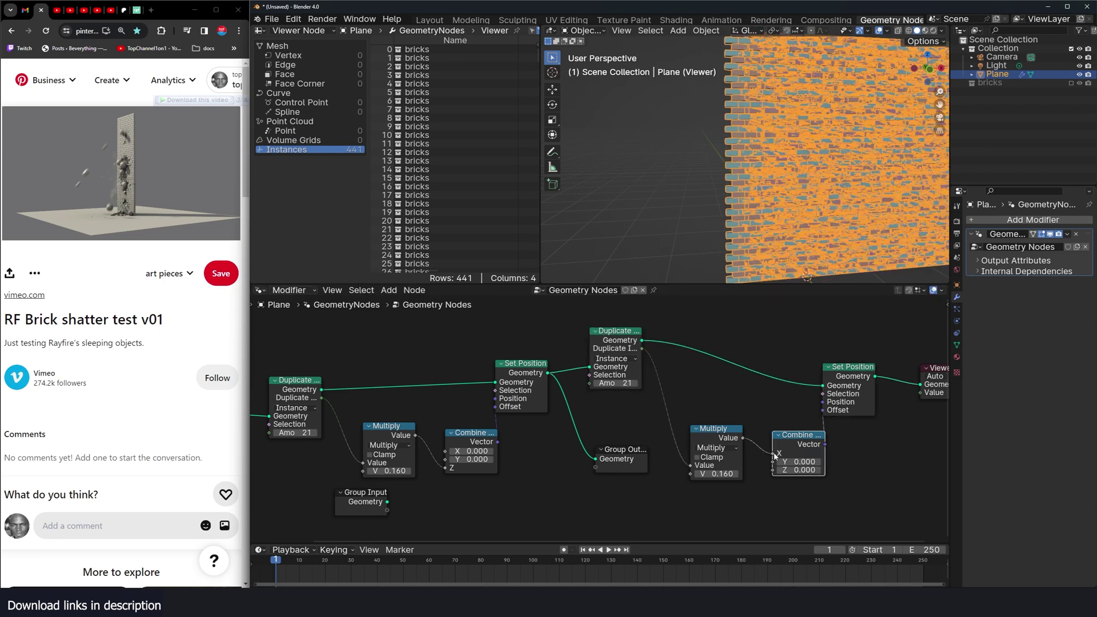
# - Set the copied Multiply value to 0.840 and the second Duplicate Elements amount to 7
pyautogui.scroll(-2, 728, 210)
pyautogui.moveTo(717, 474); pyautogui.dragTo(726, 473)
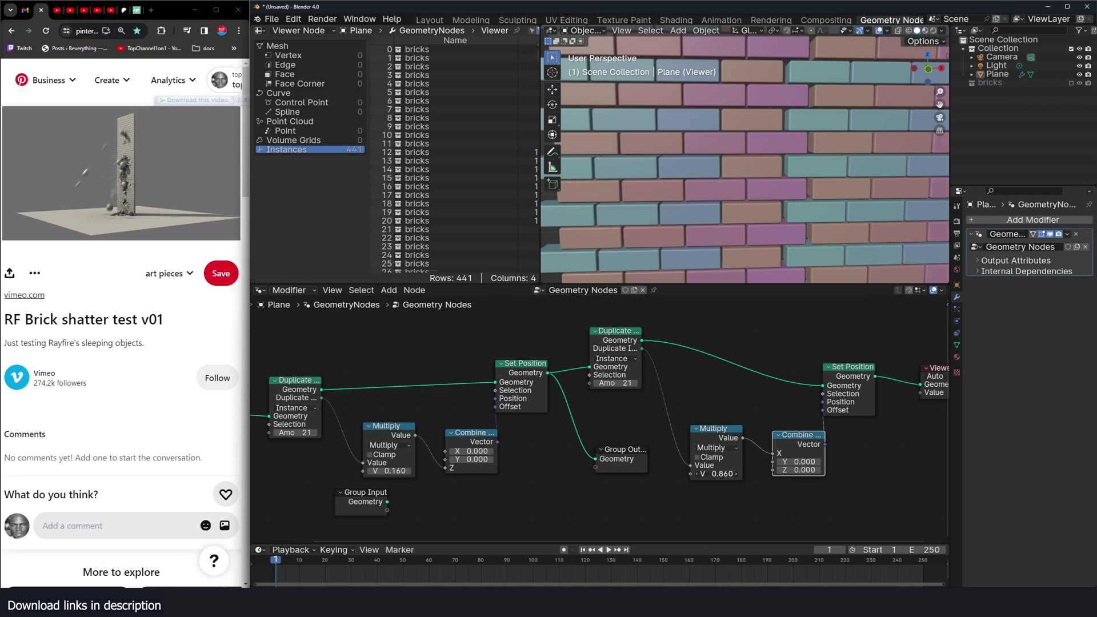
pyautogui.moveTo(716, 474); pyautogui.dragTo(709, 473)
pyautogui.scroll(-7, 790, 187)
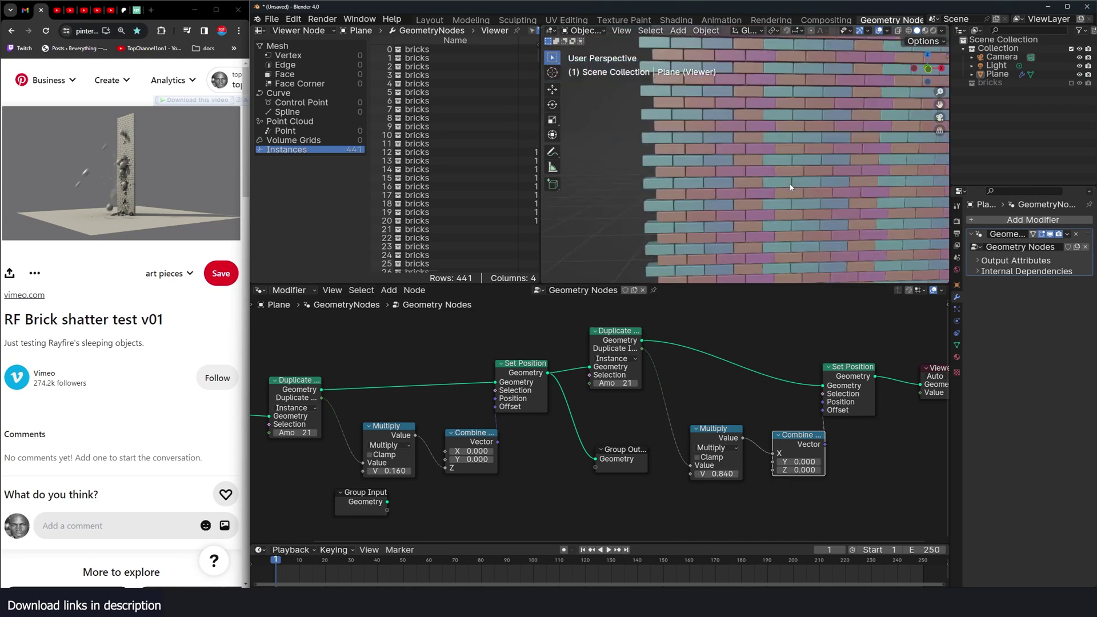
pyautogui.scroll(-3, 793, 183)
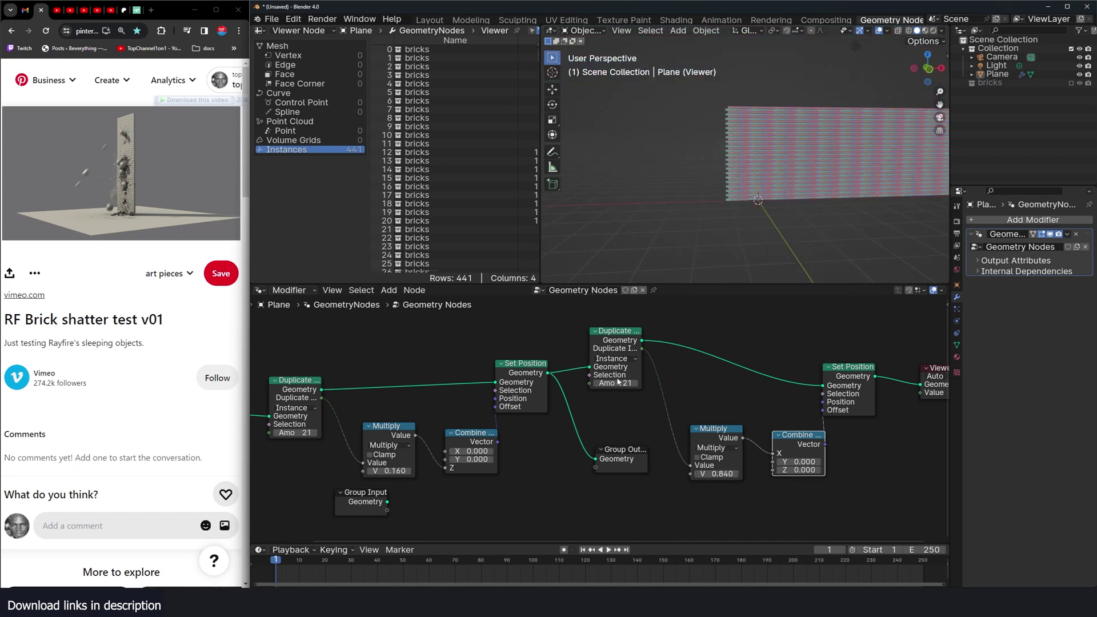
pyautogui.moveTo(615, 382); pyautogui.dragTo(588, 383)
pyautogui.scroll(5, 732, 226)
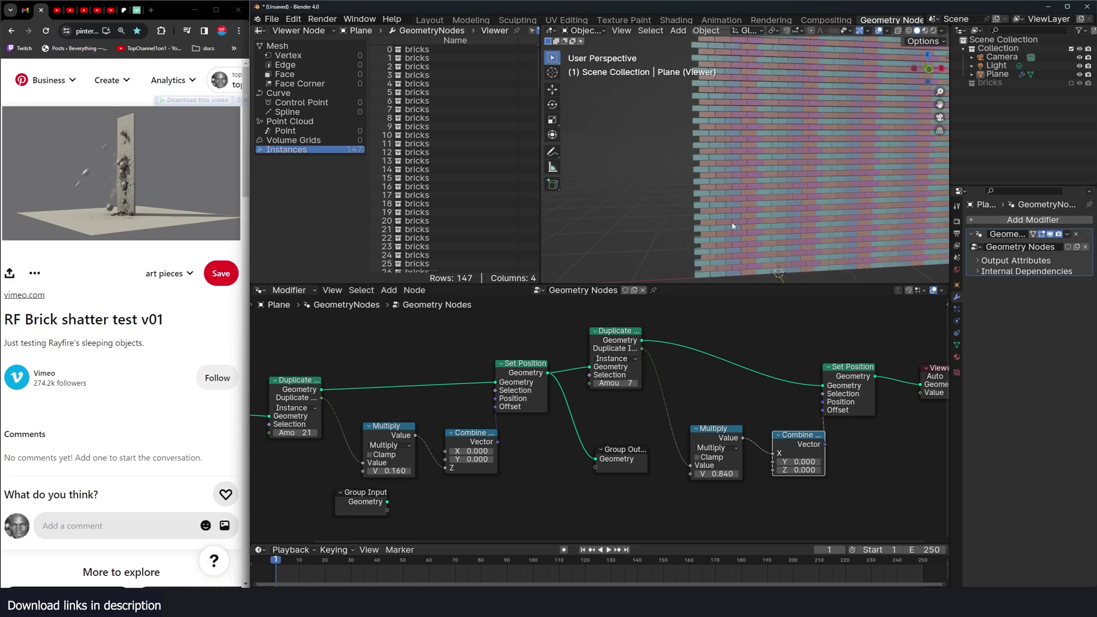
# - Re-enable the bricks collection and delete all its bricks except Cube and Cube.004
pyautogui.click(1071, 83)
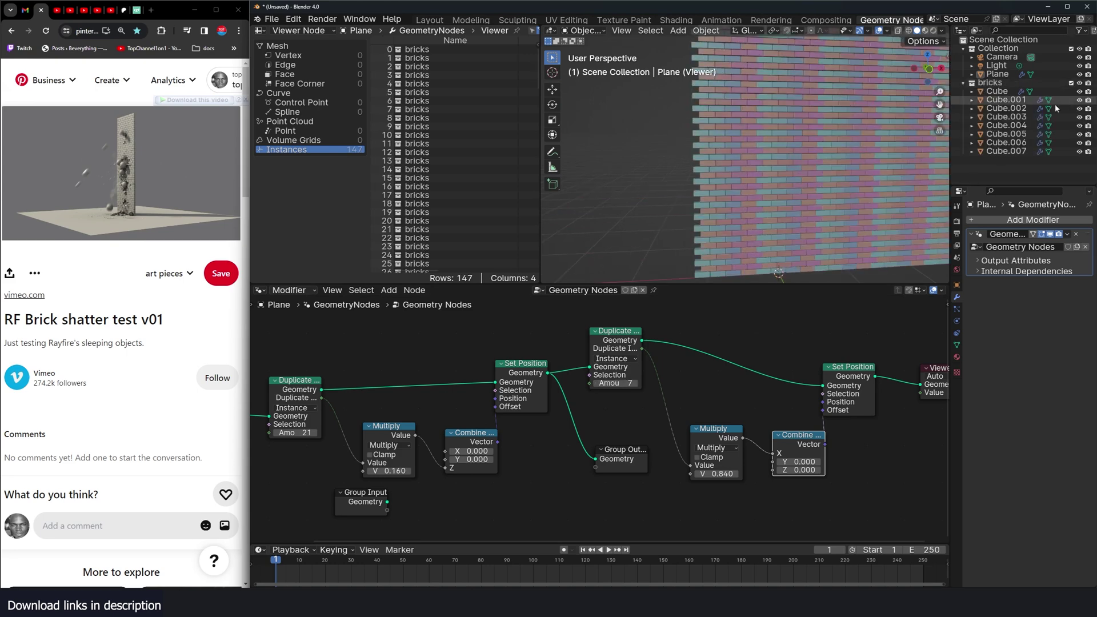
pyautogui.click(997, 94)
pyautogui.scroll(6, 796, 158)
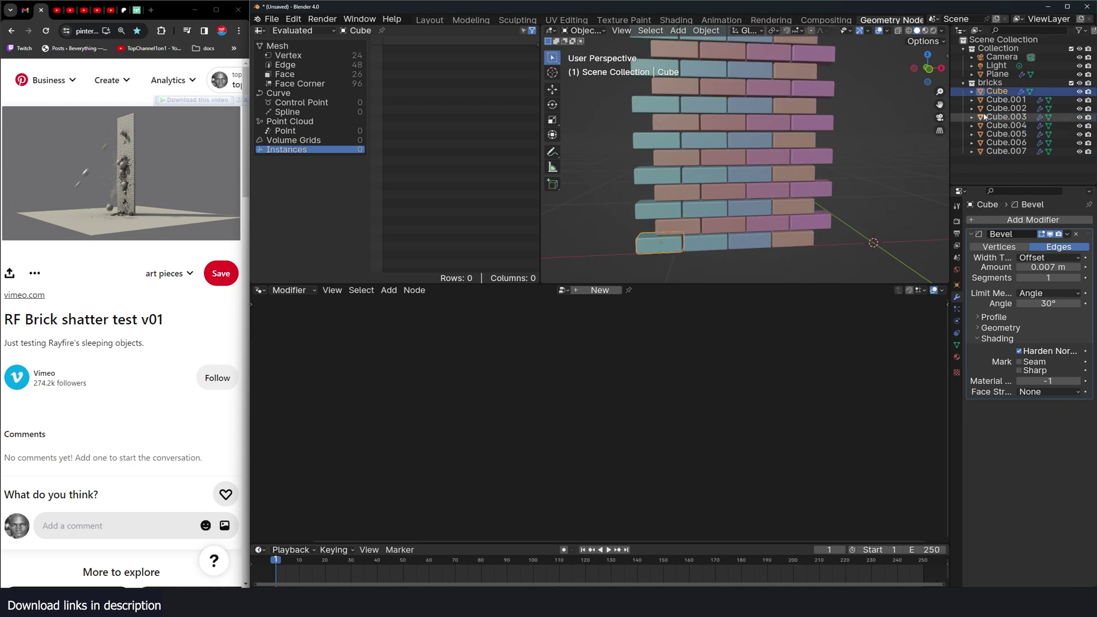
pyautogui.click(760, 184)
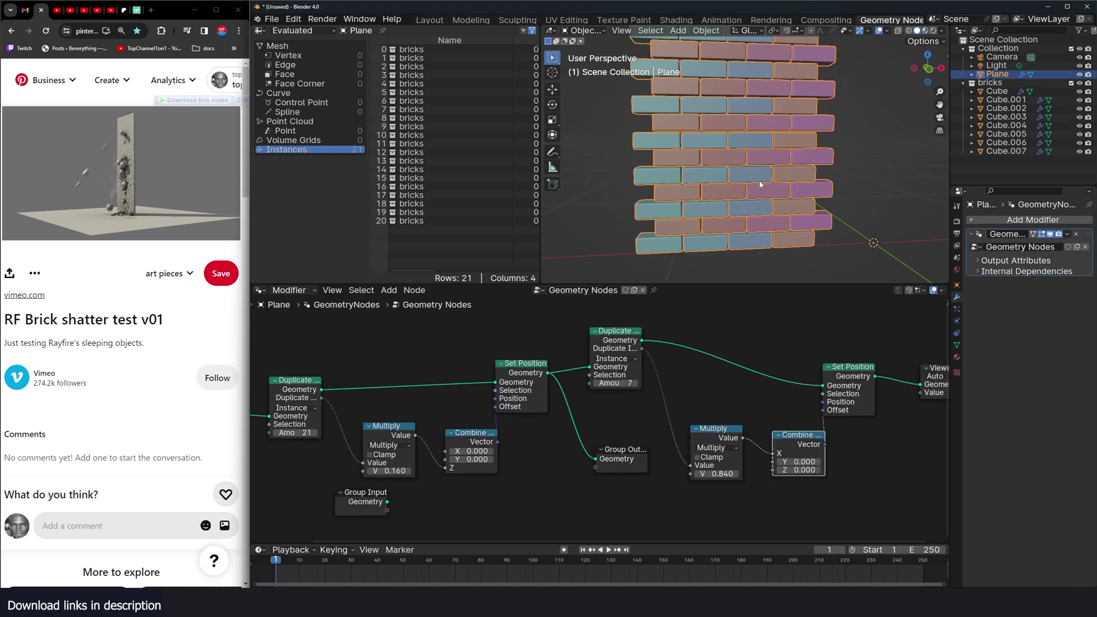
pyautogui.press('h')
pyautogui.moveTo(811, 250); pyautogui.dragTo(811, 251)
pyautogui.press('Delete')
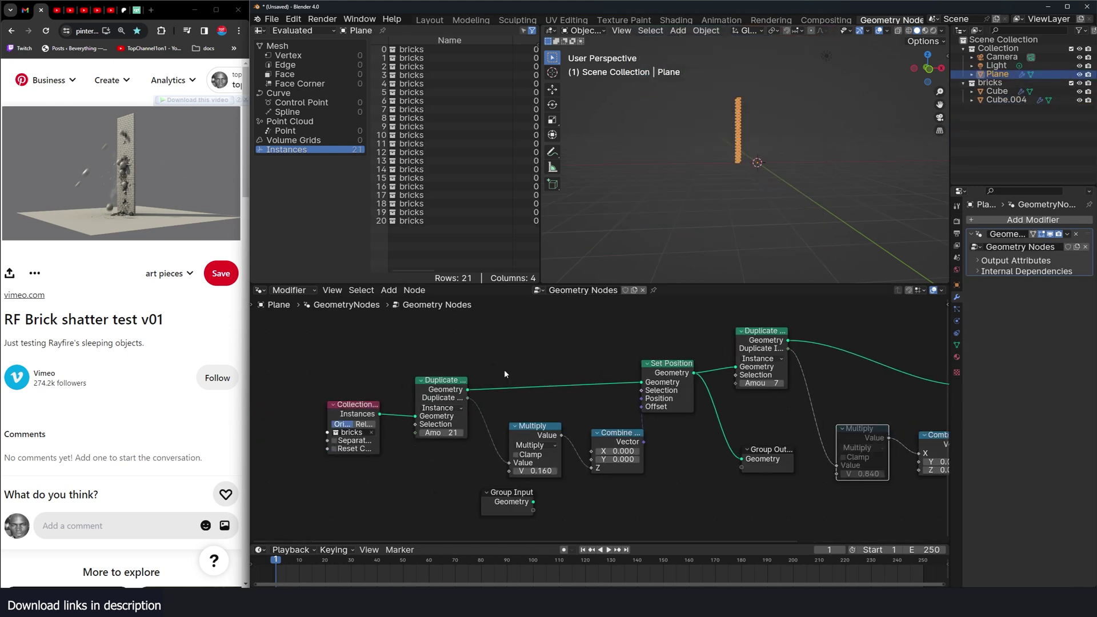
# - Set the copied Multiply value to 0.220 and expose the duplicate amounts, 32 vertically and 12 horizontally, through the Group Input
pyautogui.moveTo(449, 431)
pyautogui.mouseDown()
pyautogui.moveTo(473, 431)
pyautogui.moveTo(400, 431)
pyautogui.moveTo(451, 431)
pyautogui.mouseUp()
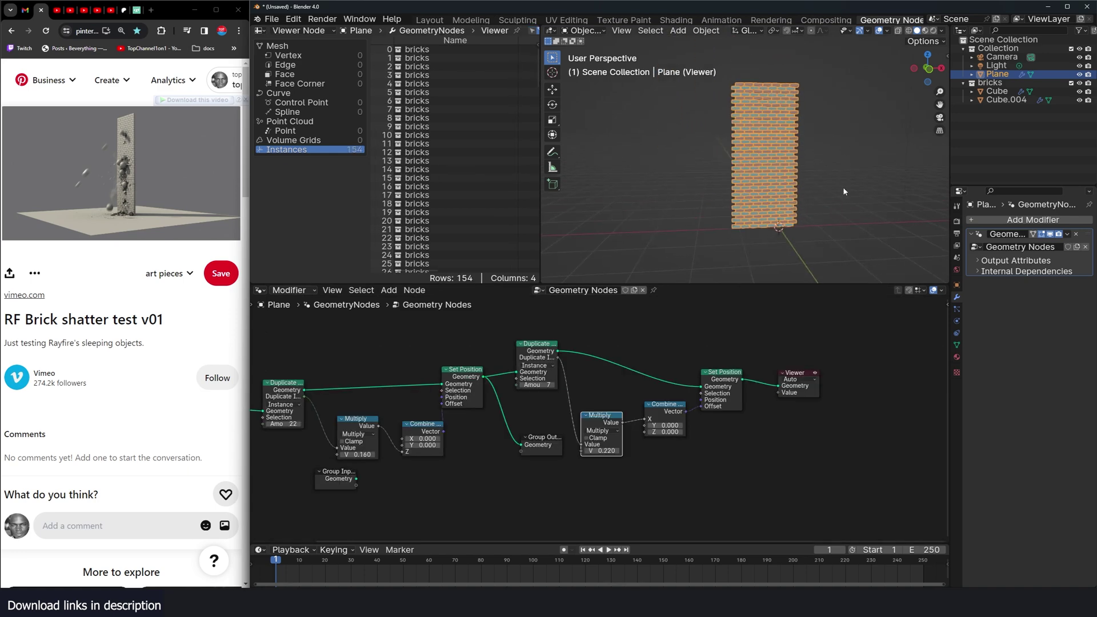
pyautogui.moveTo(613, 399); pyautogui.dragTo(652, 400, button='middle')
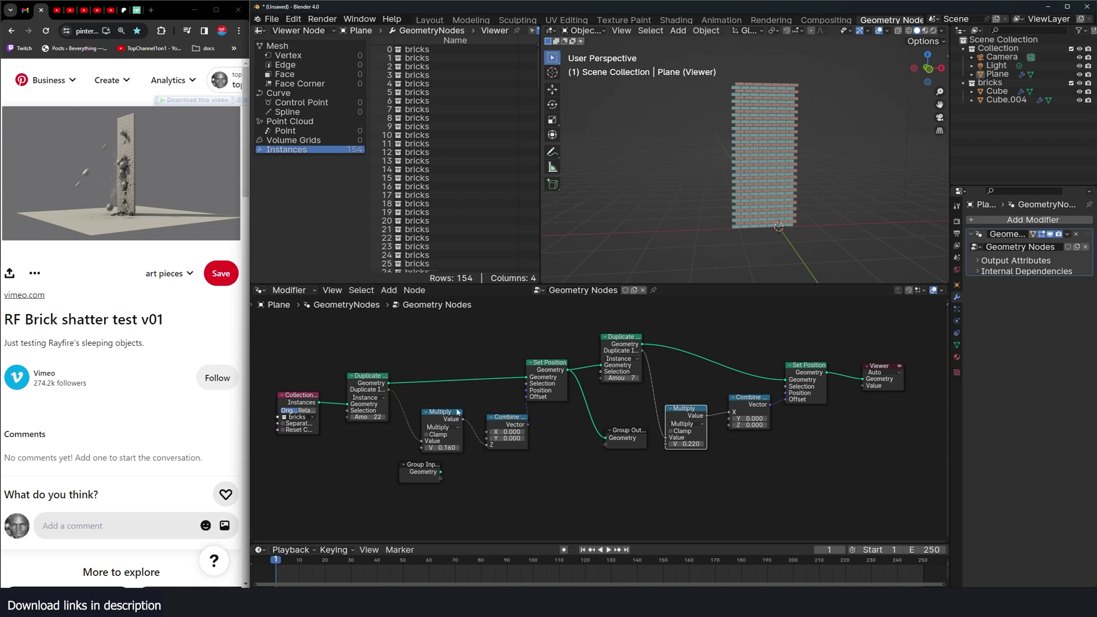
pyautogui.moveTo(375, 418); pyautogui.dragTo(377, 418)
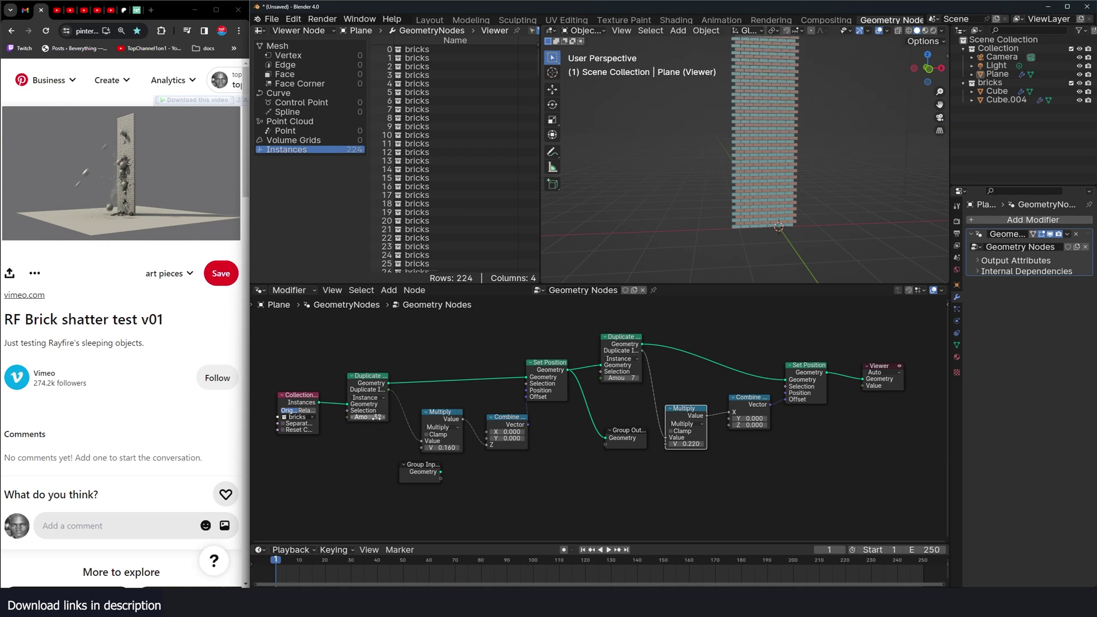
pyautogui.moveTo(619, 377)
pyautogui.mouseDown()
pyautogui.moveTo(631, 377)
pyautogui.moveTo(615, 378)
pyautogui.mouseUp()
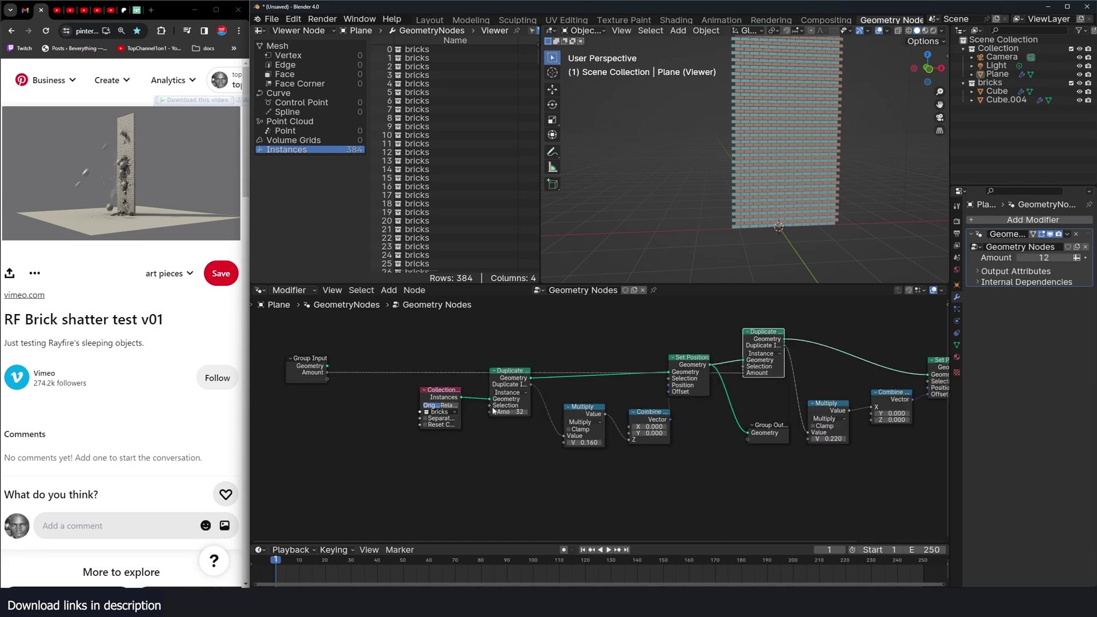
pyautogui.moveTo(488, 410); pyautogui.dragTo(364, 389)
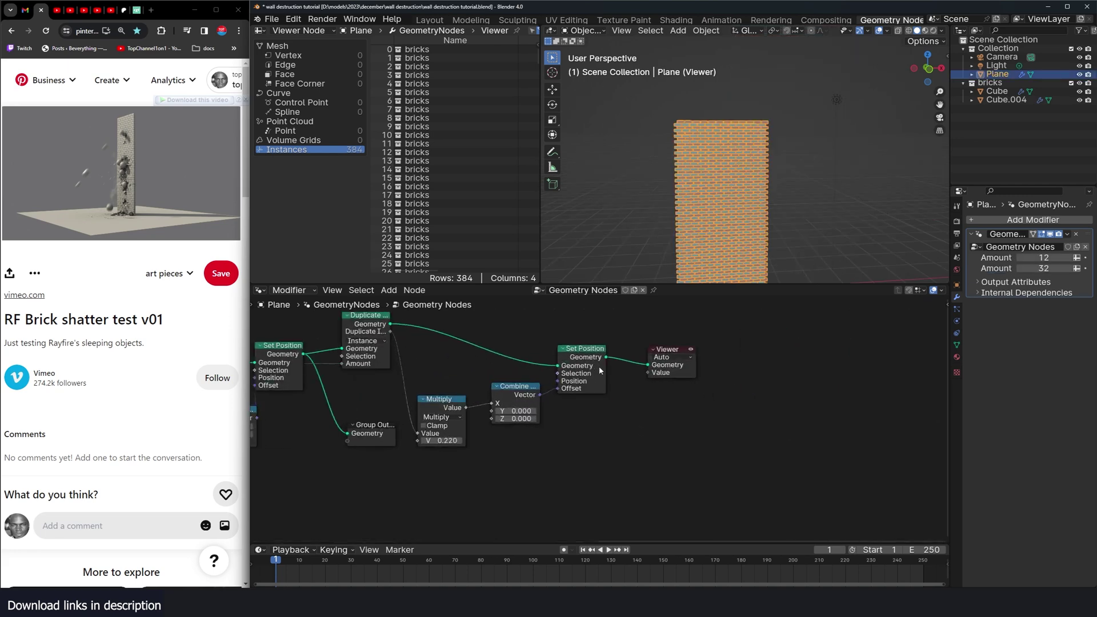
# - Insert a Realize Instances node between the last Set Position and the Viewer
pyautogui.moveTo(657, 359); pyautogui.dragTo(721, 361)
pyautogui.click(648, 334)
pyautogui.scroll(4, 822, 240)
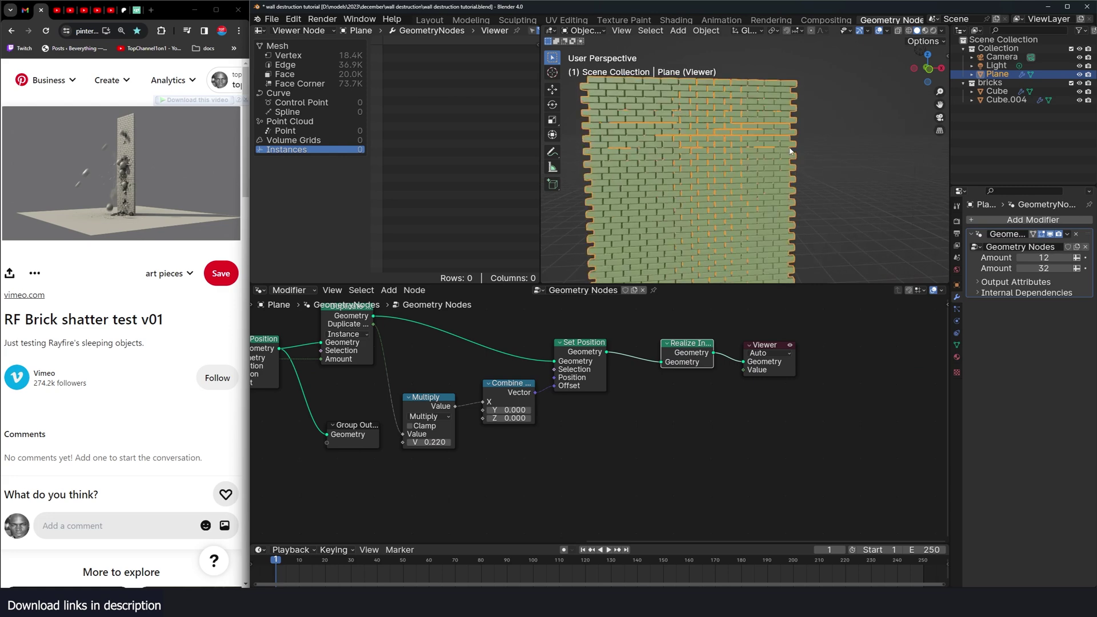
pyautogui.moveTo(845, 243); pyautogui.dragTo(811, 244, button='middle')
pyautogui.scroll(-3, 844, 244)
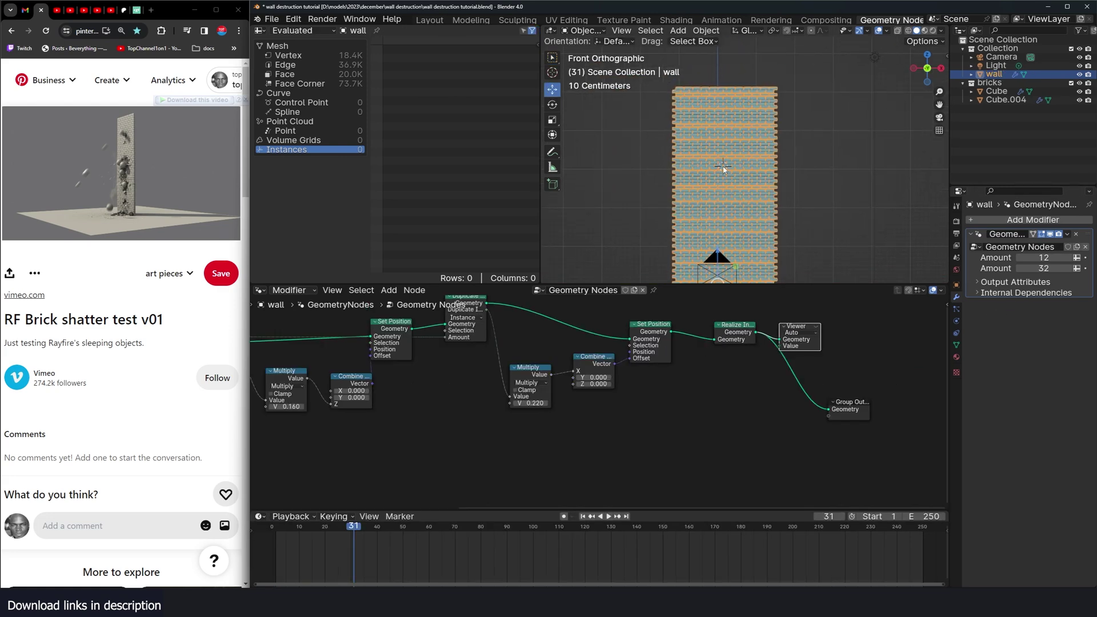
# - Add a mesh plane in front view and rotate it 90 degrees about the X axis
pyautogui.hotkey('shift', 'a')
pyautogui.click(766, 84)
pyautogui.write('rx')
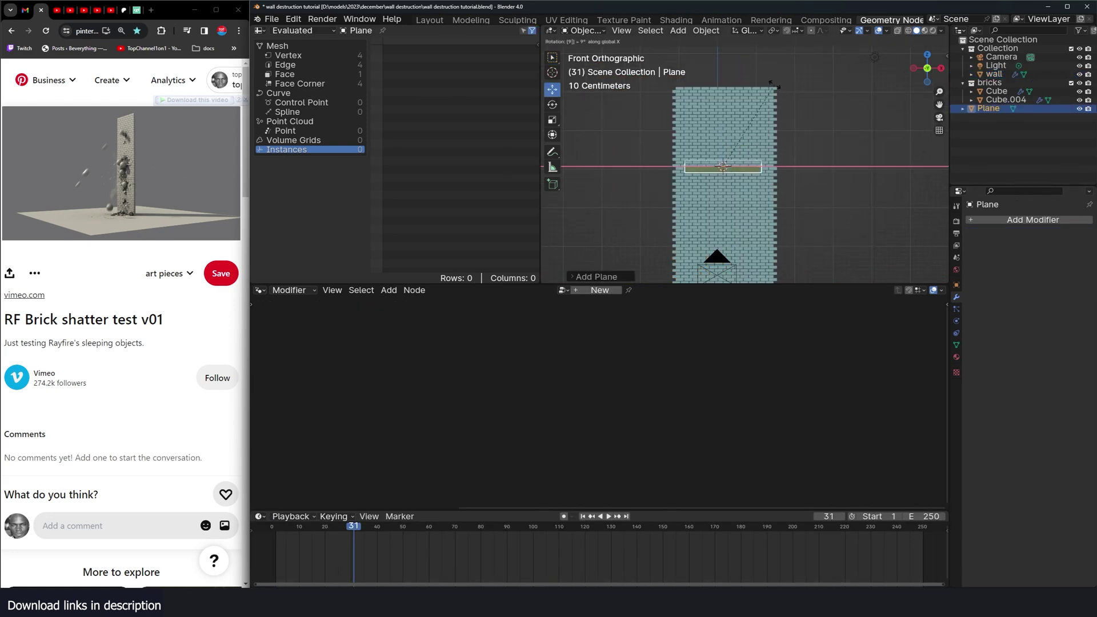
pyautogui.write('90')
pyautogui.press('Return')
# - Scale the plane, stretch it along Z and shift it vertically so it covers the brick wall
pyautogui.press('s')
pyautogui.click(758, 182)
pyautogui.press('s')
pyautogui.press('z')
pyautogui.click(799, 178)
pyautogui.scroll(-1, 798, 179)
pyautogui.press('g')
pyautogui.press('z')
pyautogui.click(801, 193)
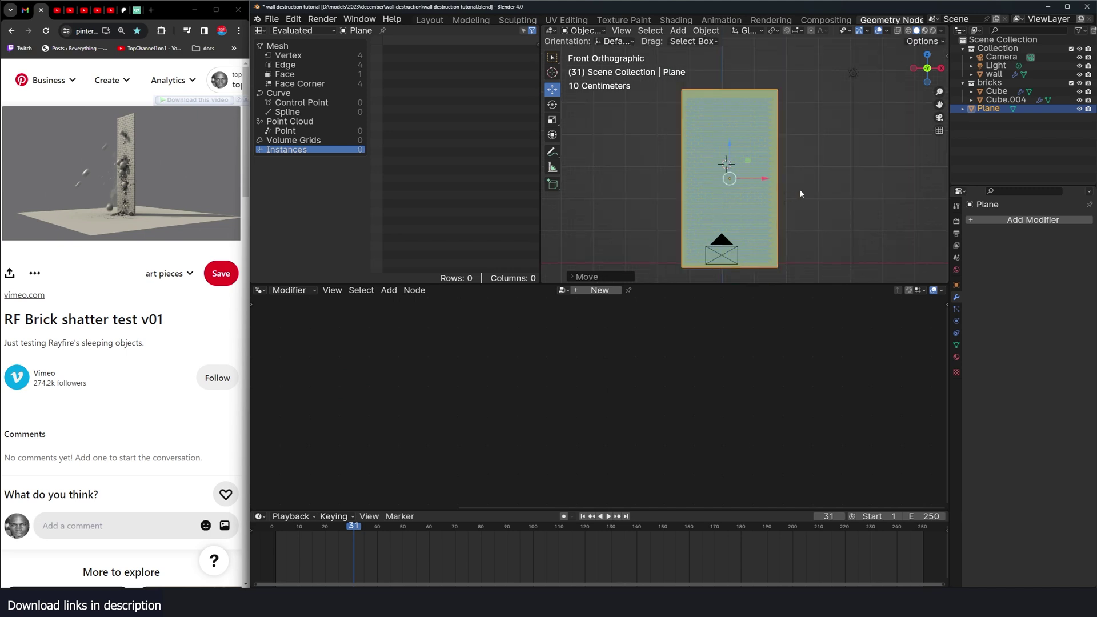
pyautogui.press('s')
pyautogui.click(803, 193)
# - Split the plane's mesh into two faces with a single loop cut
pyautogui.moveTo(803, 193); pyautogui.dragTo(721, 212, button='middle')
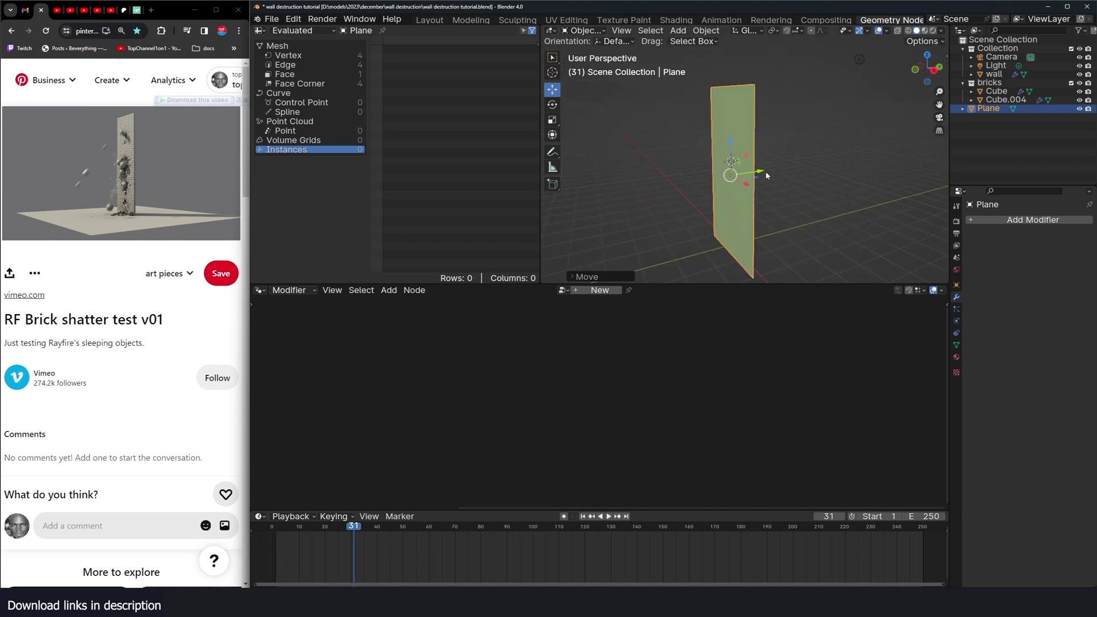
pyautogui.moveTo(769, 172); pyautogui.dragTo(776, 174, button='middle')
pyautogui.press('Tab')
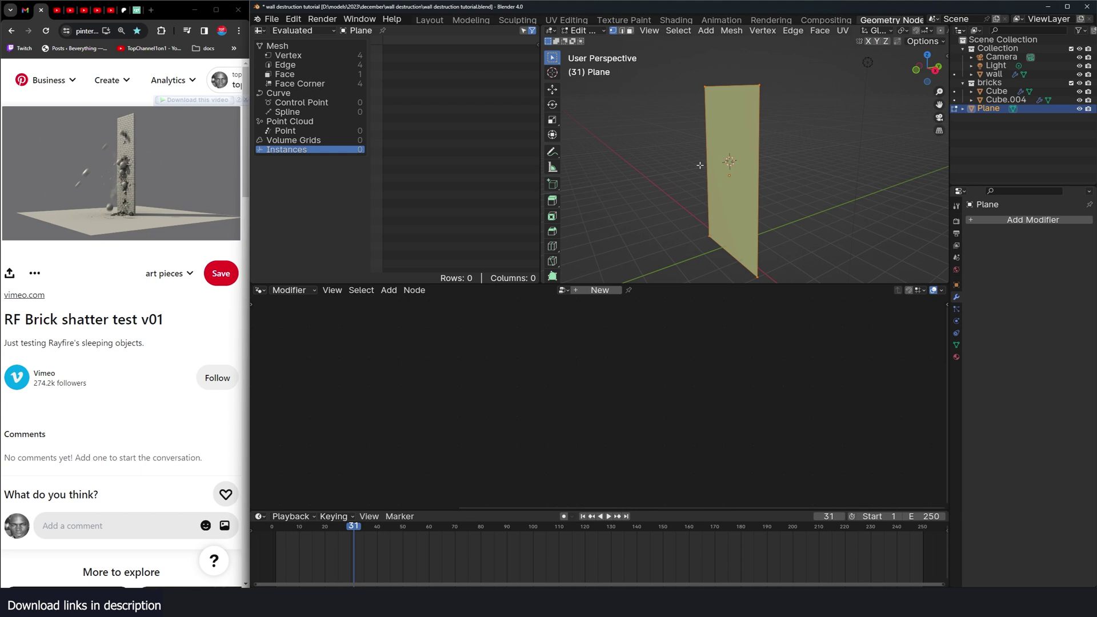
pyautogui.press('Tab')
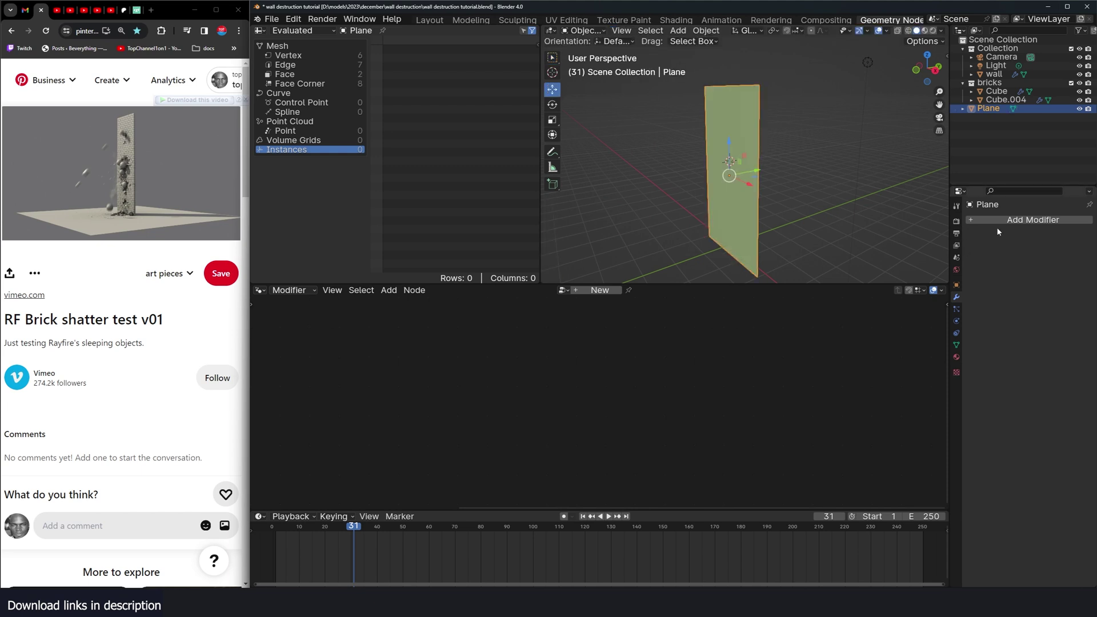
# - Add a Subdivision Surface modifier to the plane, using Simple mode with viewport level 5
pyautogui.click(1001, 221)
pyautogui.click(971, 223)
pyautogui.write('s')
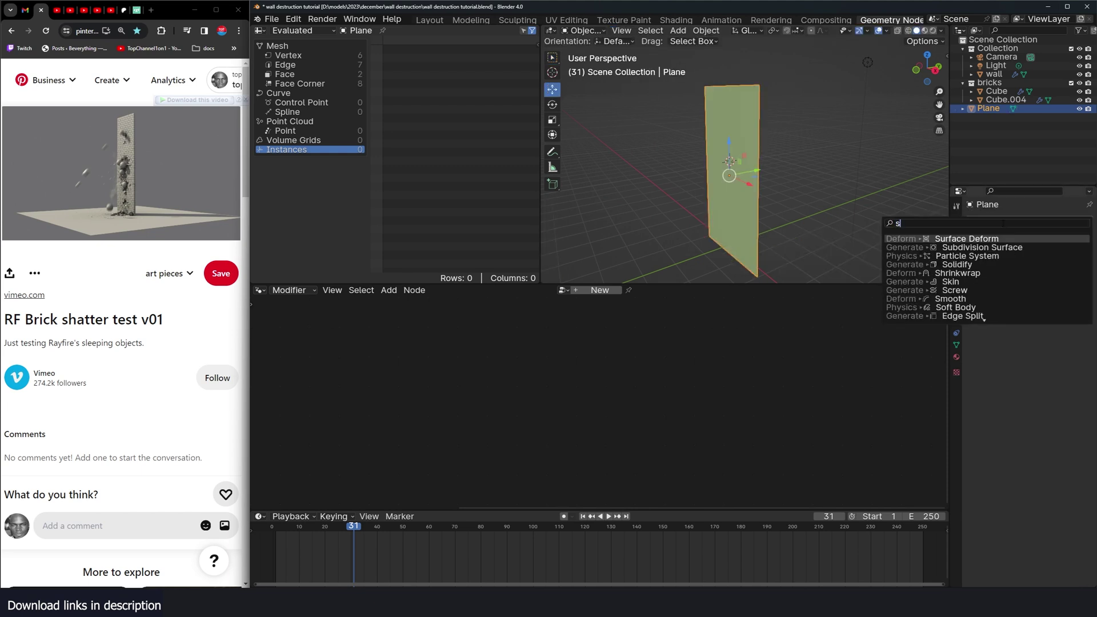
pyautogui.click(999, 248)
pyautogui.click(1058, 246)
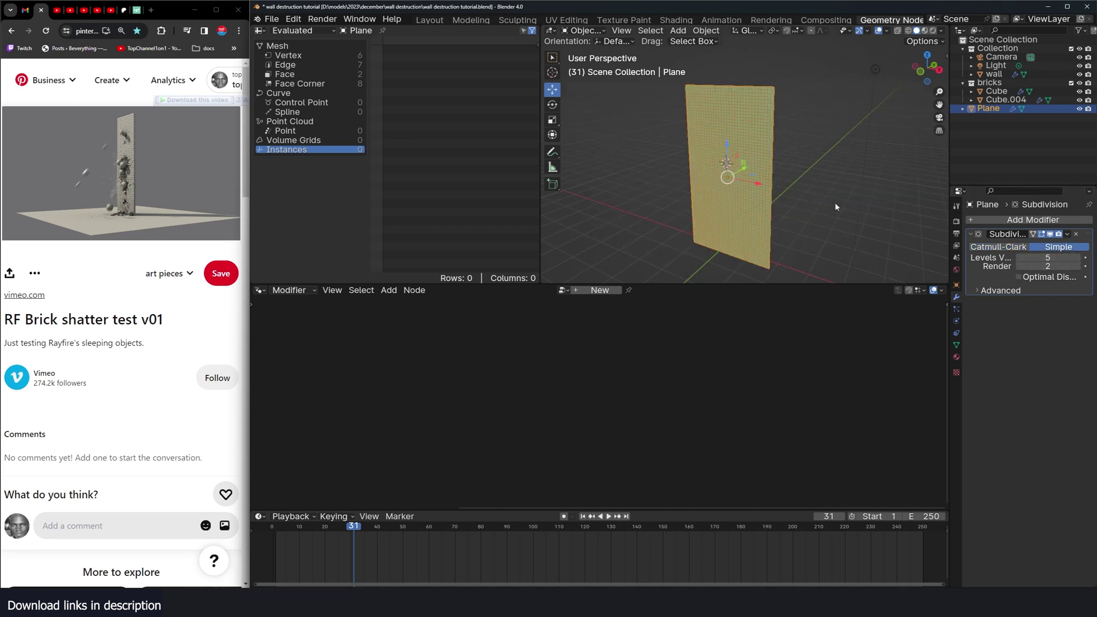
# - Select the brick wall object and add a Surface Deform modifier to it
pyautogui.moveTo(835, 202); pyautogui.dragTo(732, 182, button='middle')
pyautogui.scroll(2, 717, 187)
pyautogui.click(717, 187)
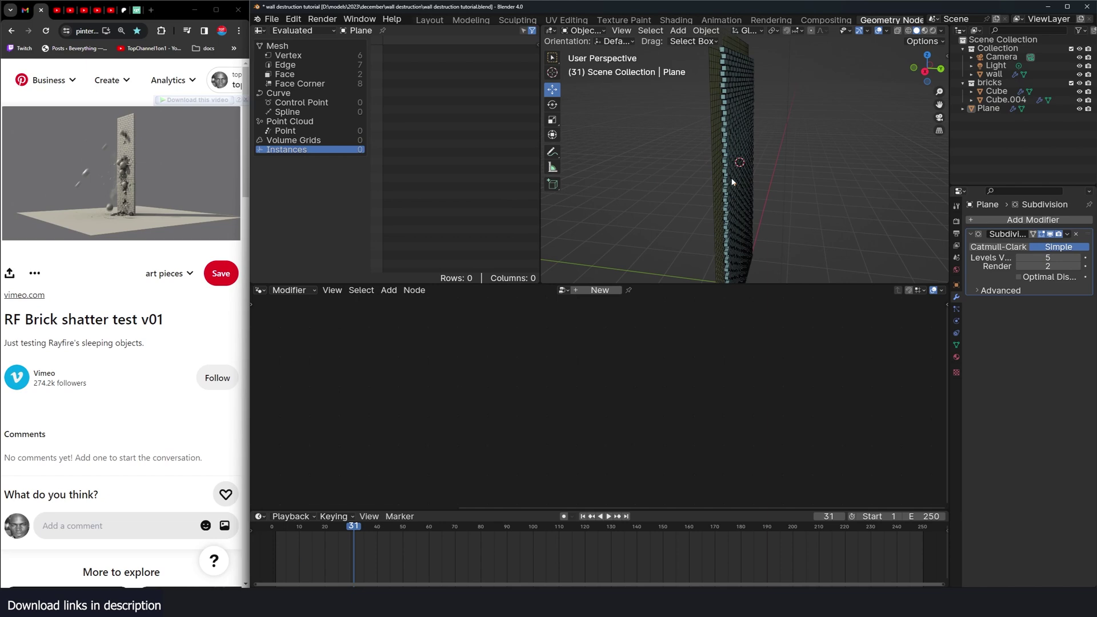
pyautogui.click(731, 181)
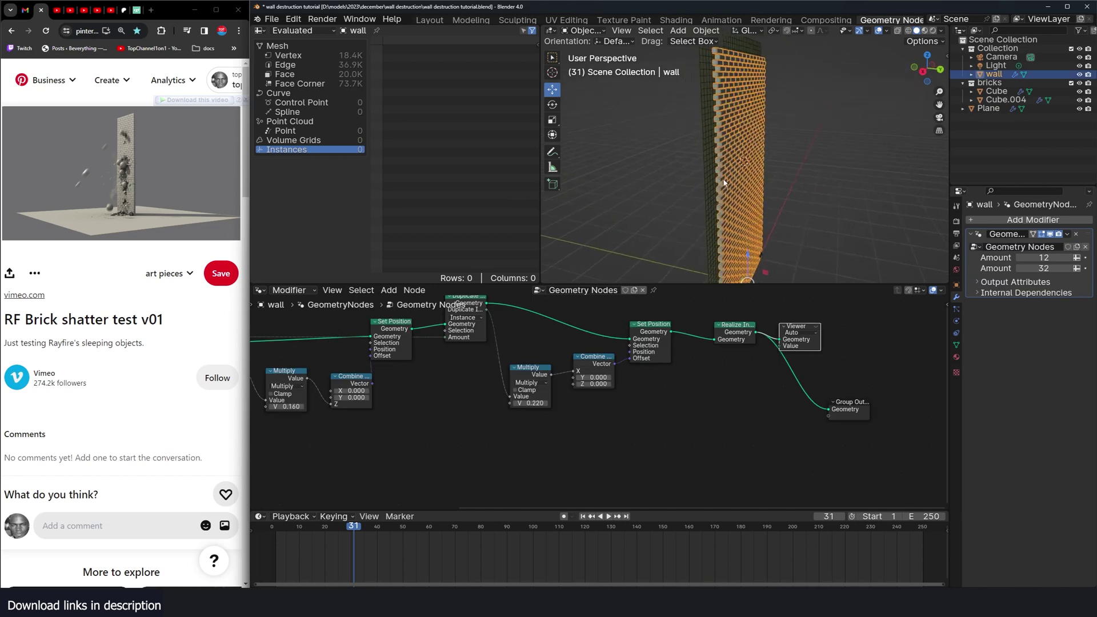
pyautogui.click(1005, 221)
pyautogui.click(997, 220)
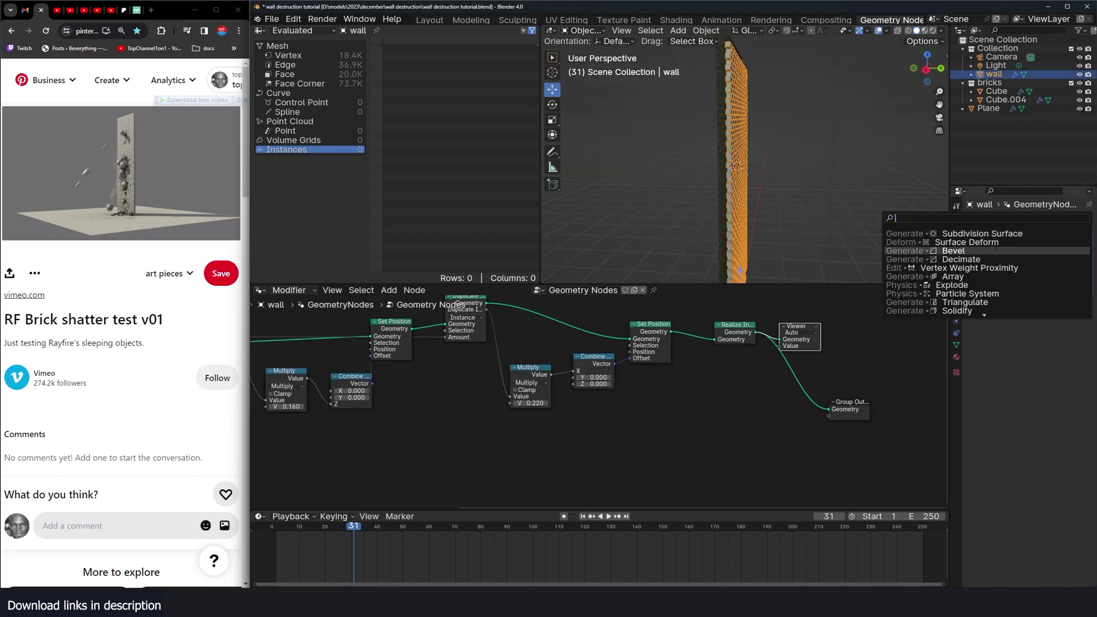
pyautogui.click(999, 243)
# - Set the plane as the Surface Deform target and bind the wall to it
pyautogui.moveTo(811, 233); pyautogui.dragTo(887, 253, button='middle')
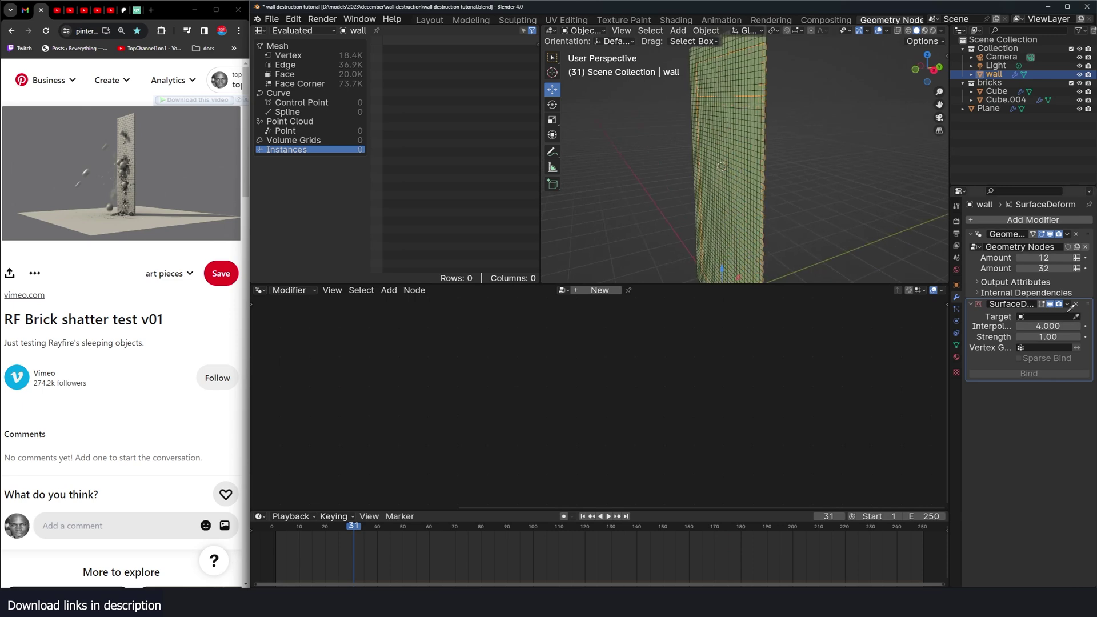
pyautogui.click(737, 149)
pyautogui.moveTo(737, 150); pyautogui.dragTo(712, 189, button='middle')
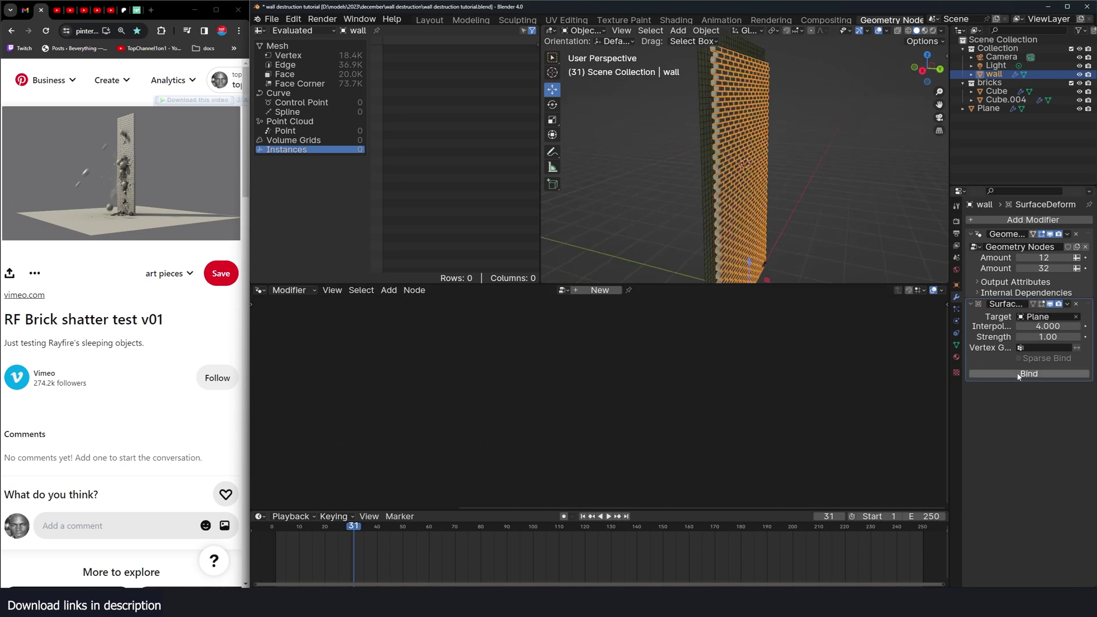
pyautogui.click(725, 186)
pyautogui.press('Tab')
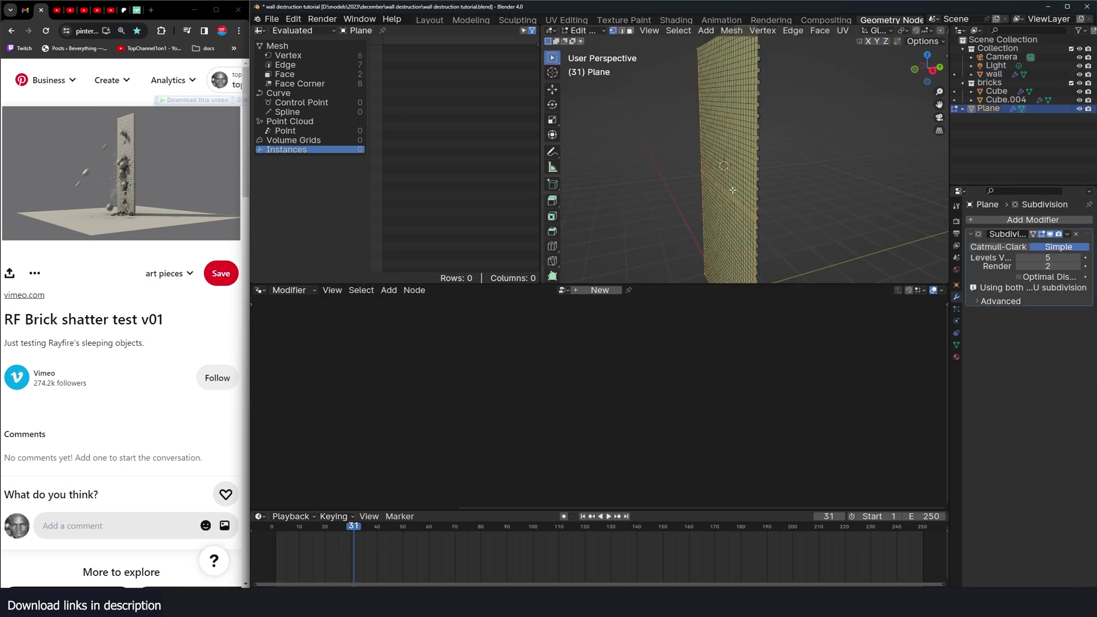
pyautogui.moveTo(725, 169); pyautogui.dragTo(745, 153, button='middle')
pyautogui.press('Tab')
# - Add a UV sphere in the right orthographic view and apply its scale
pyautogui.press('KP_3')
pyautogui.hotkey('shift', 'a')
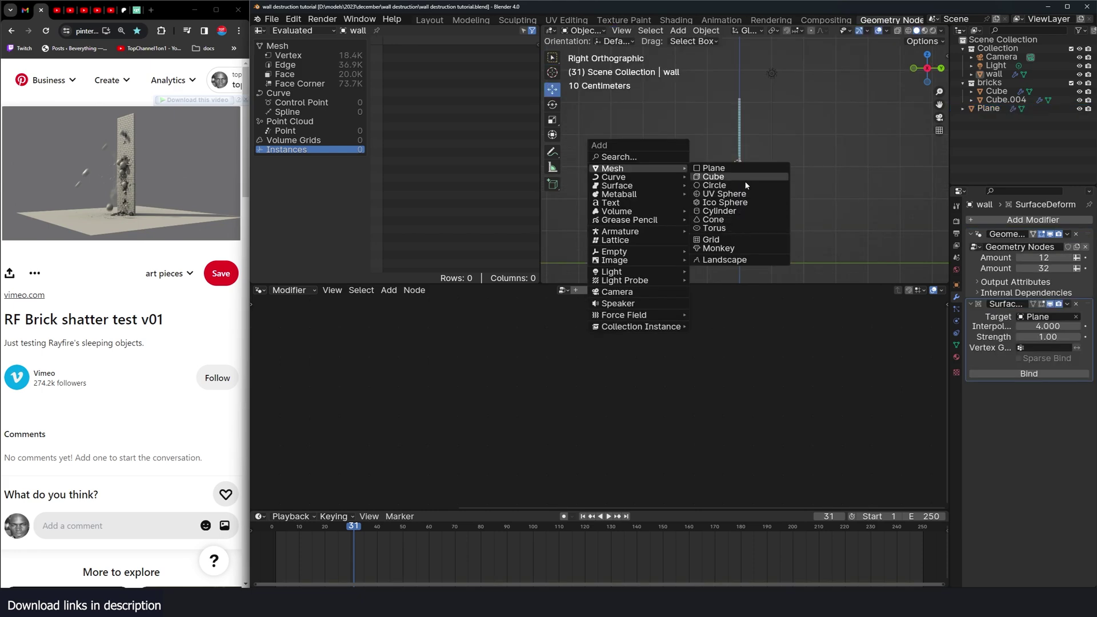
pyautogui.click(746, 201)
pyautogui.hotkey('ctrl', 'a')
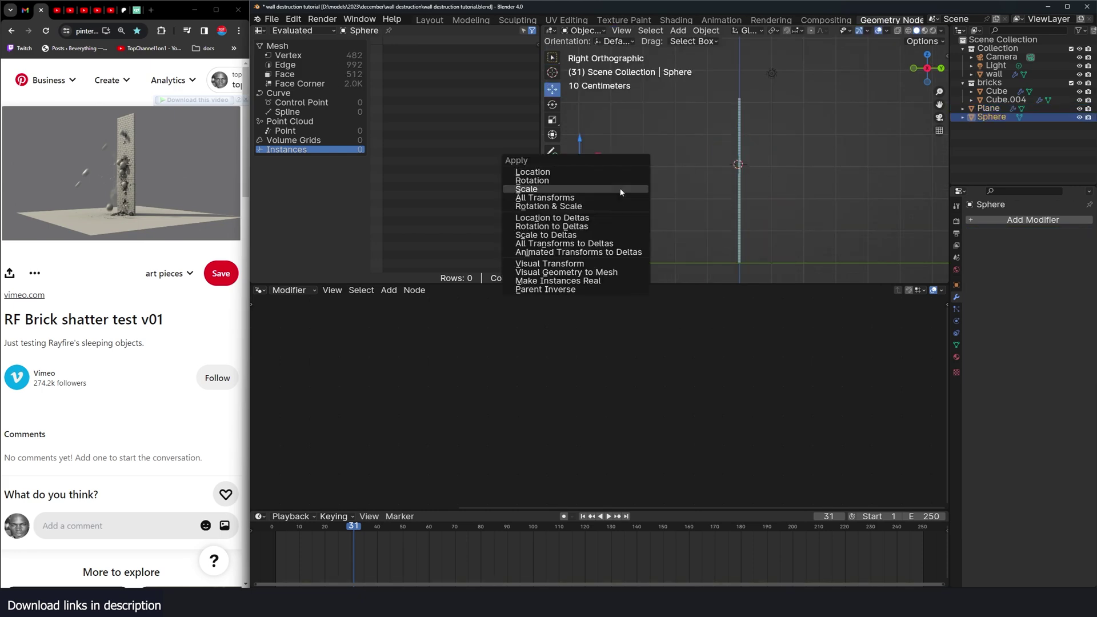
pyautogui.click(528, 194)
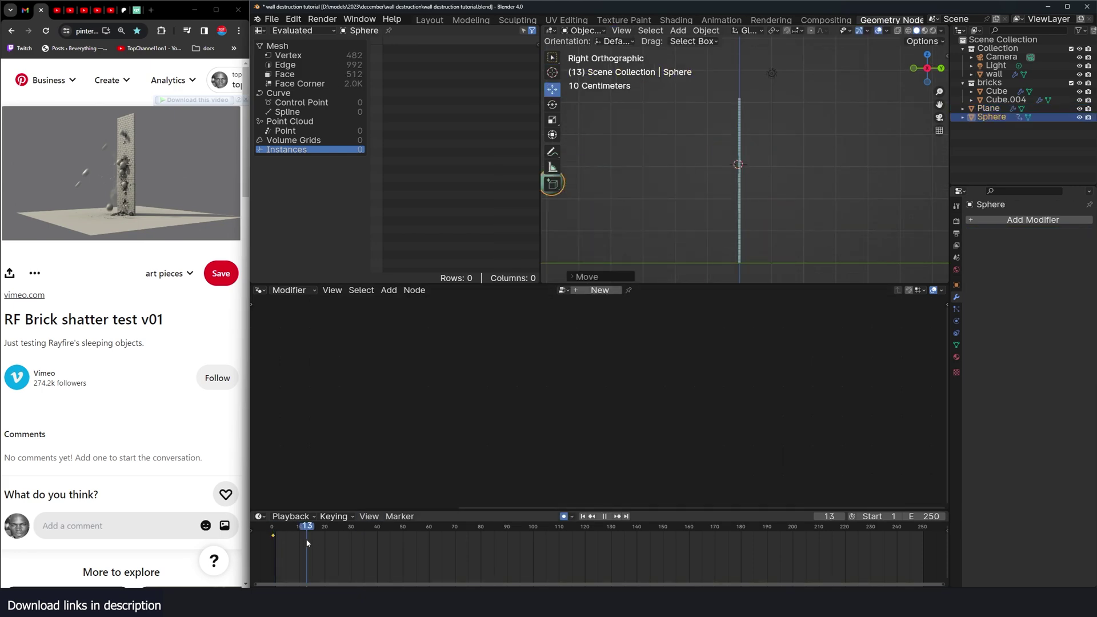
# - Keyframe the sphere at frame 13 on the far side of the wall and play the motion from frame 0
pyautogui.press('g')
pyautogui.click(843, 178)
pyautogui.click(274, 526)
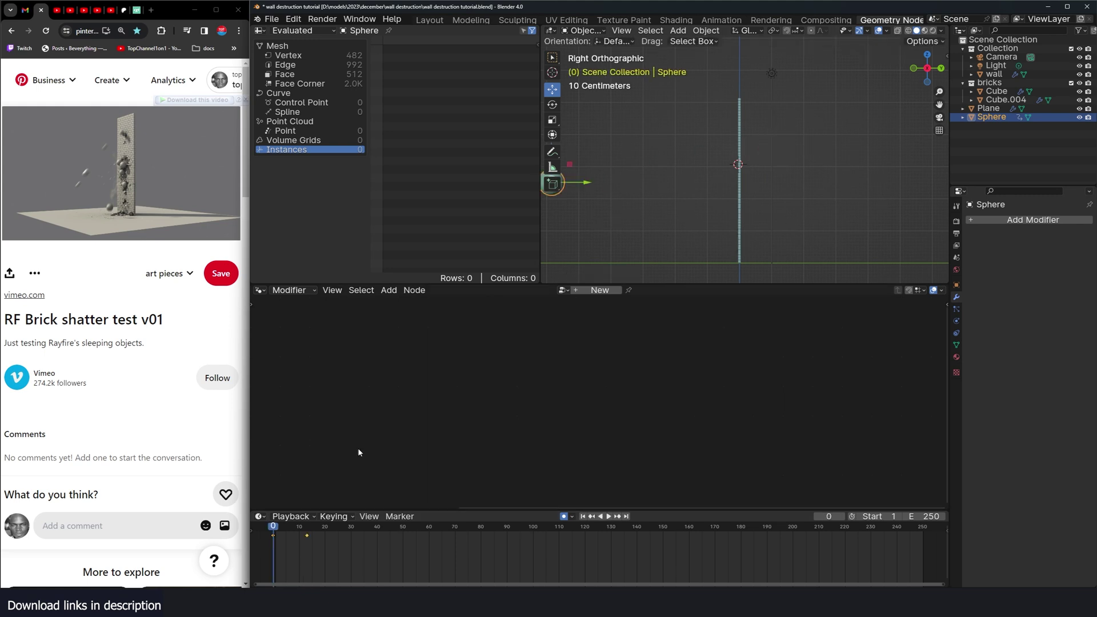
pyautogui.press('space')
pyautogui.press('Escape')
pyautogui.moveTo(673, 234); pyautogui.dragTo(745, 230, button='middle')
pyautogui.press('space')
pyautogui.press('Escape')
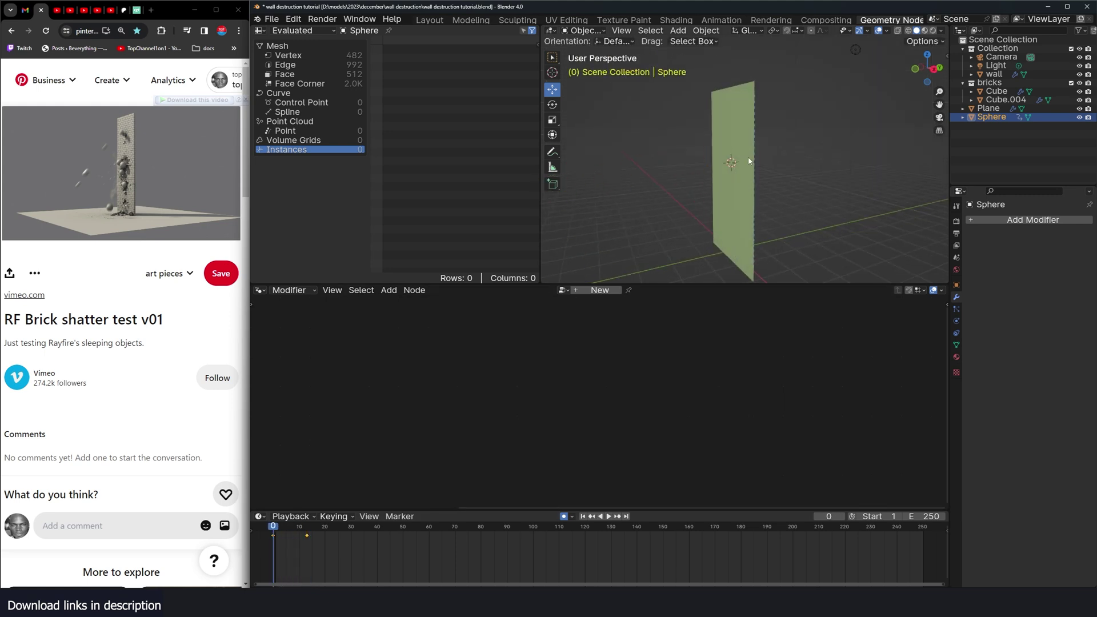
# - Enable Dynamic Paint physics on the plane, keeping Canvas as its type
pyautogui.click(741, 114)
pyautogui.click(957, 321)
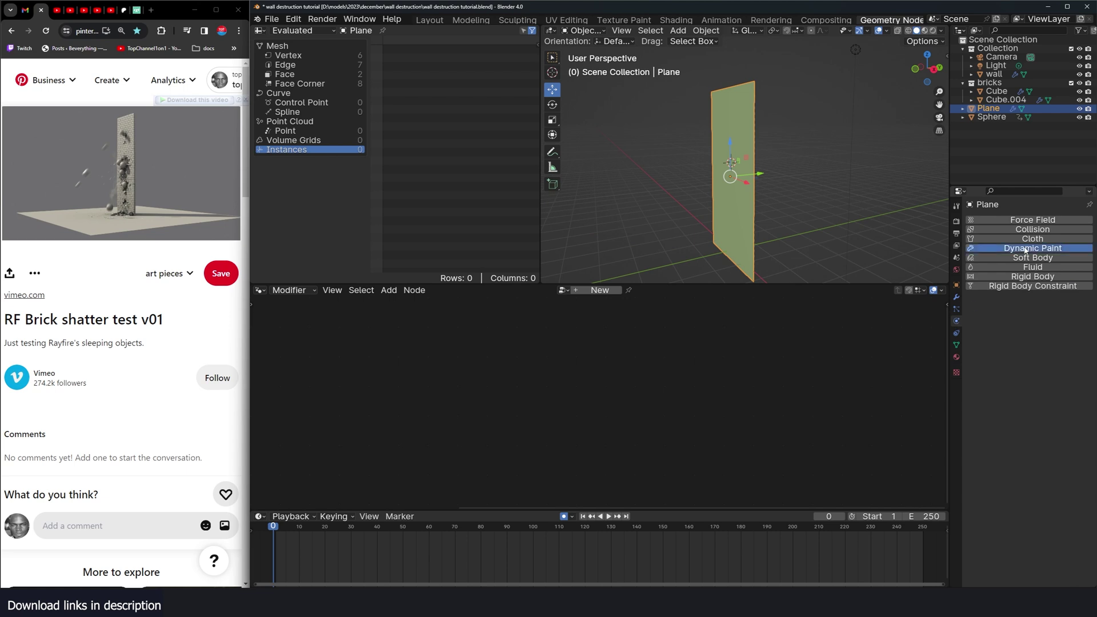
pyautogui.click(1025, 251)
pyautogui.click(1018, 314)
pyautogui.click(1021, 323)
pyautogui.click(1020, 341)
pyautogui.hotkey('ctrl', 'z')
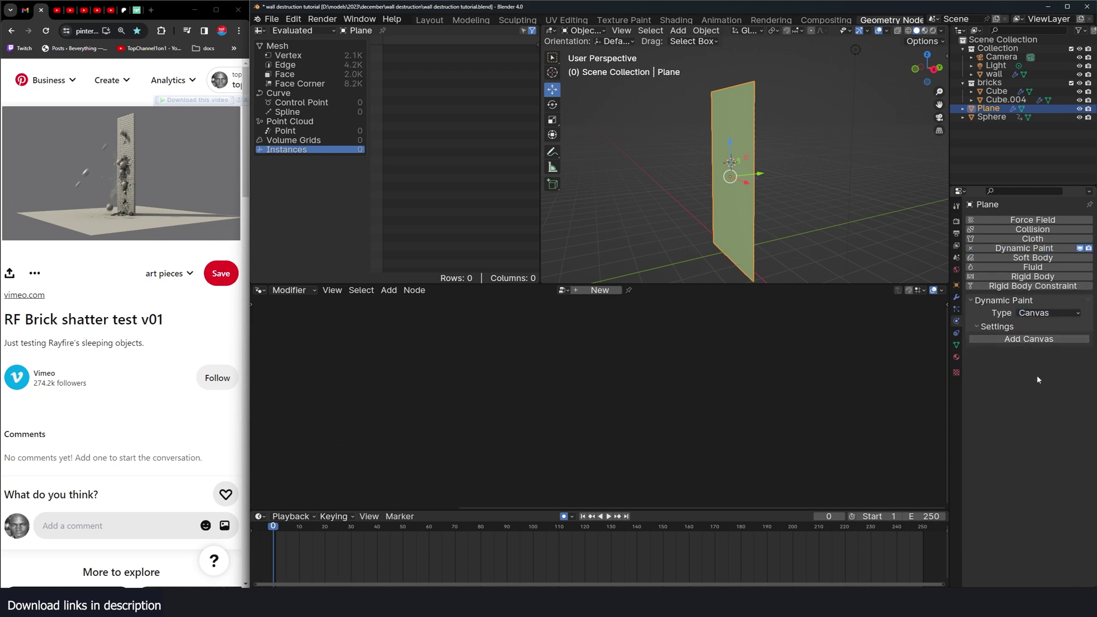
# - Add a Dynamic Paint canvas to the plane and set its surface type to Displace
pyautogui.click(1028, 339)
pyautogui.click(1052, 436)
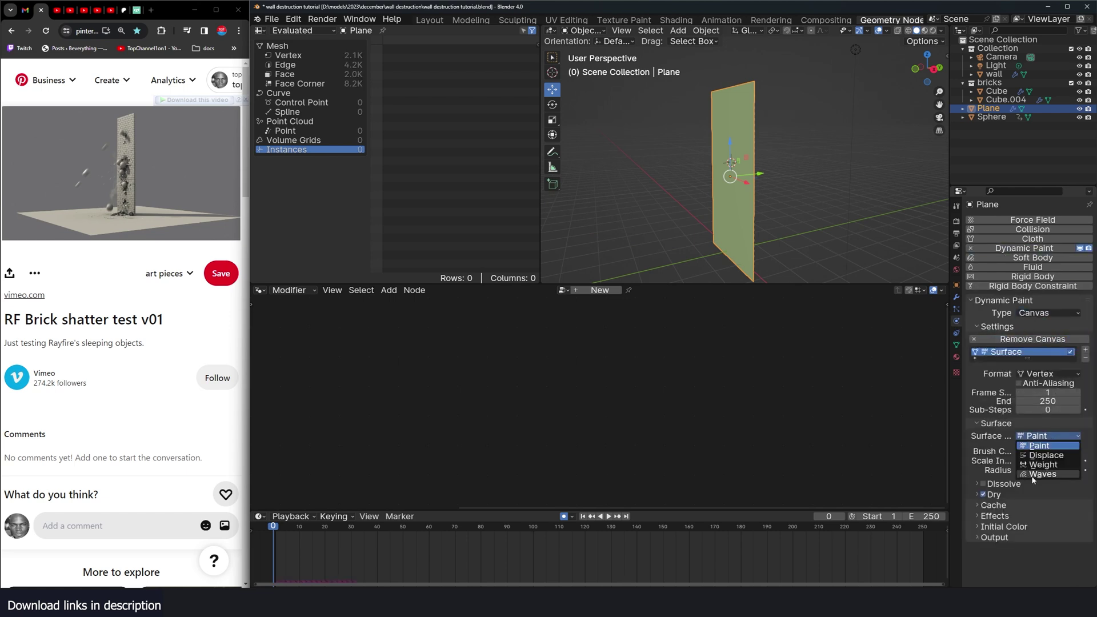
pyautogui.click(1047, 455)
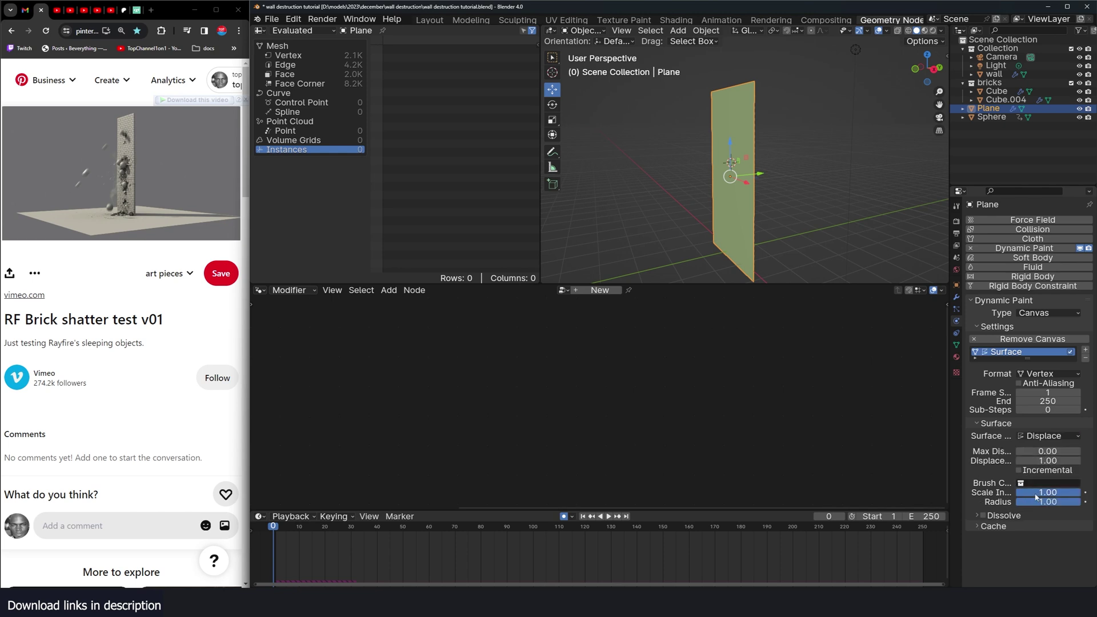
# - Make the sphere a Dynamic Paint brush with Mesh Volume + Proximity as the paint source
pyautogui.scroll(-4, 701, 215)
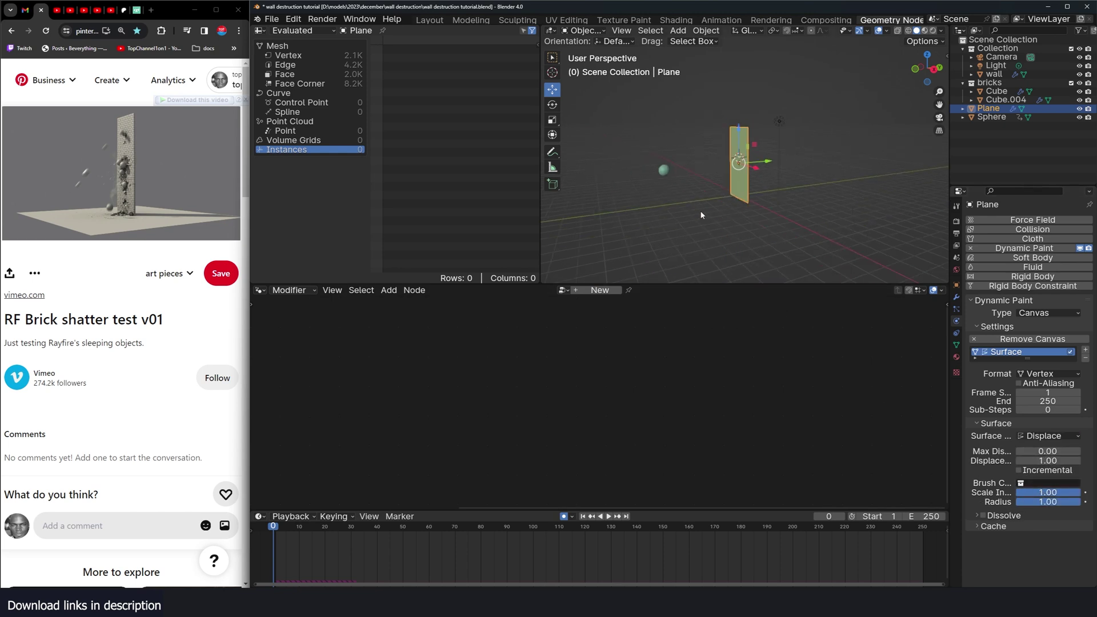
pyautogui.click(663, 169)
pyautogui.scroll(4, 663, 169)
pyautogui.click(1053, 251)
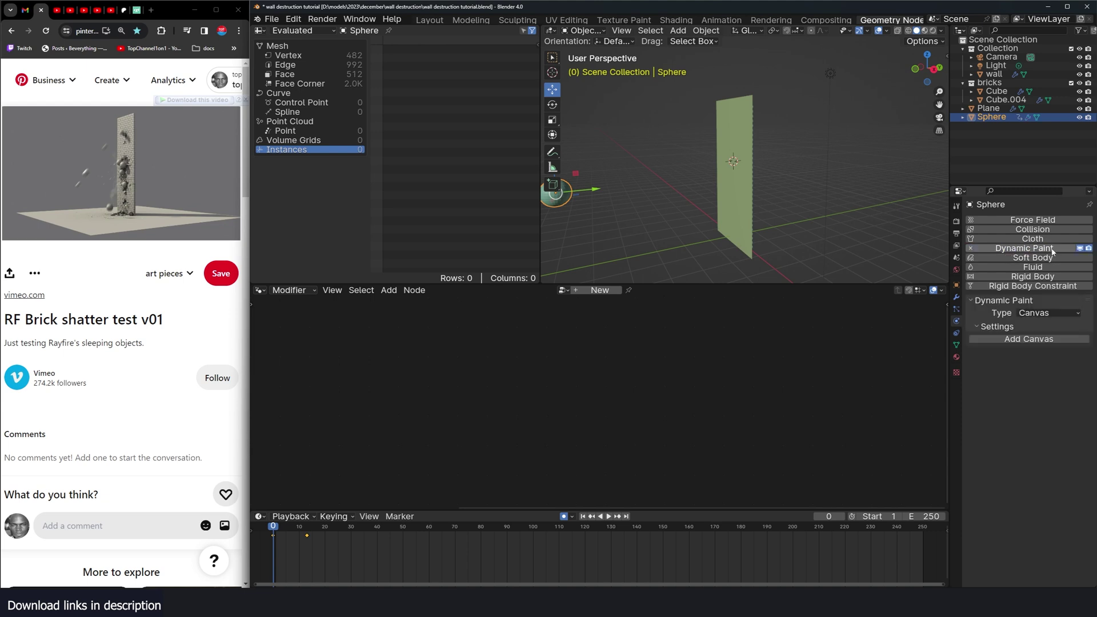
pyautogui.click(1047, 332)
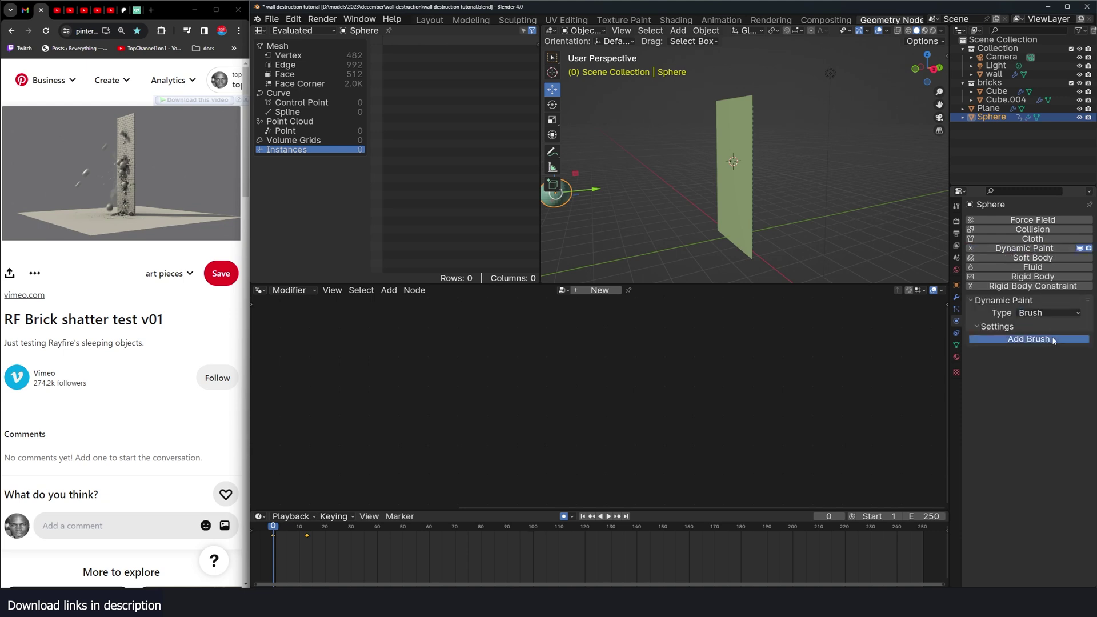
pyautogui.click(1054, 339)
pyautogui.click(1048, 414)
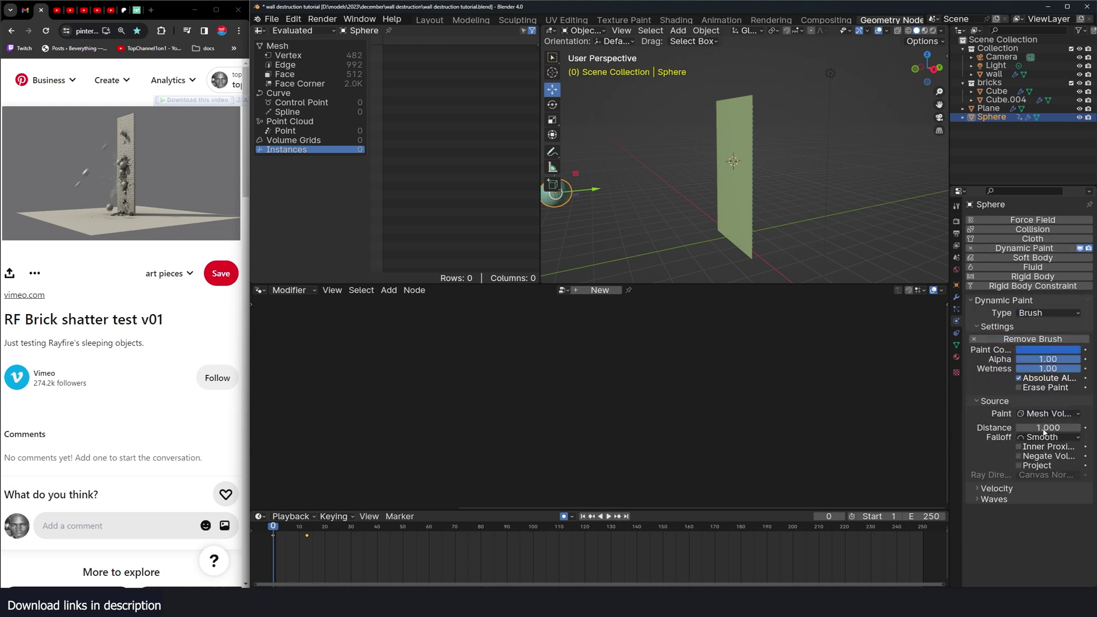
# - Return to frame 0, bind the wall's Surface Deform modifier to the plane, and play the sphere's impact
pyautogui.press('space')
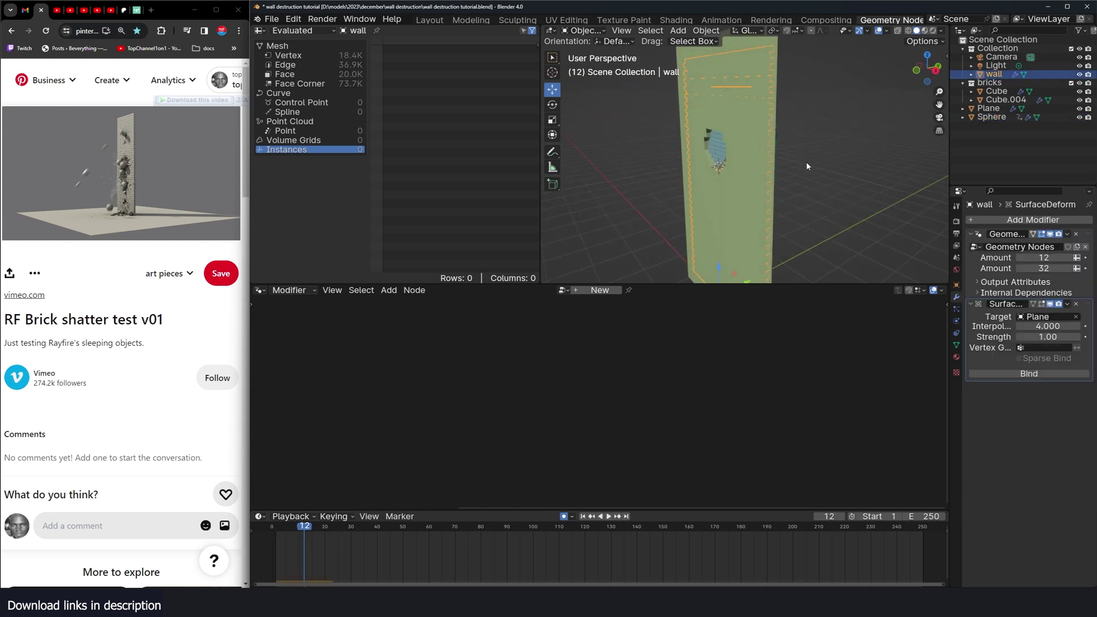
pyautogui.moveTo(806, 163); pyautogui.dragTo(751, 148, button='middle')
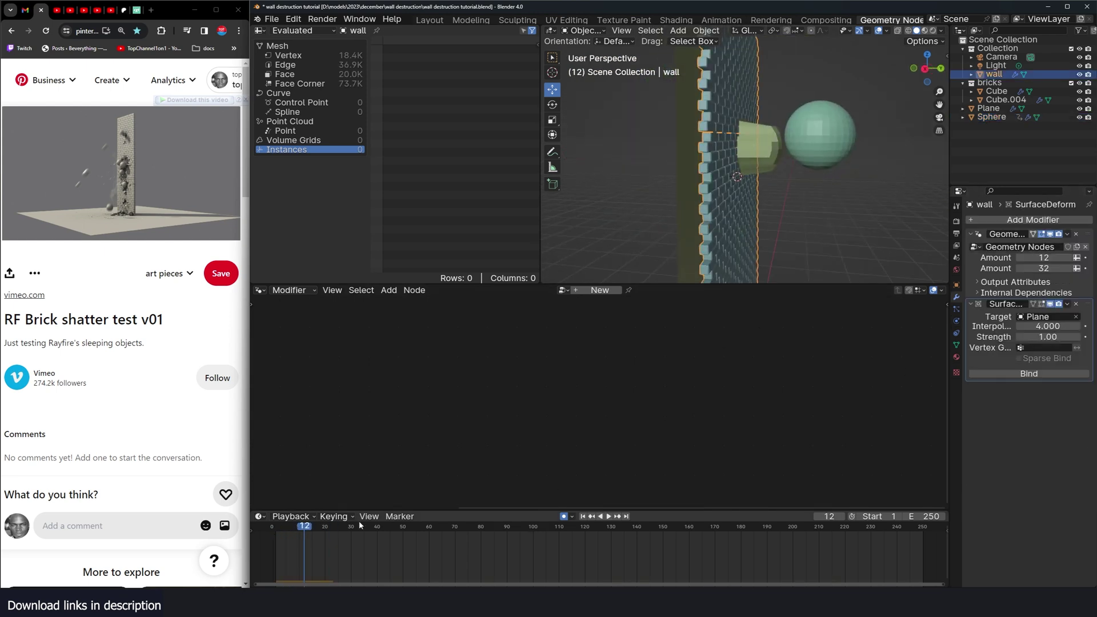
pyautogui.moveTo(304, 526); pyautogui.dragTo(266, 543)
pyautogui.press('space')
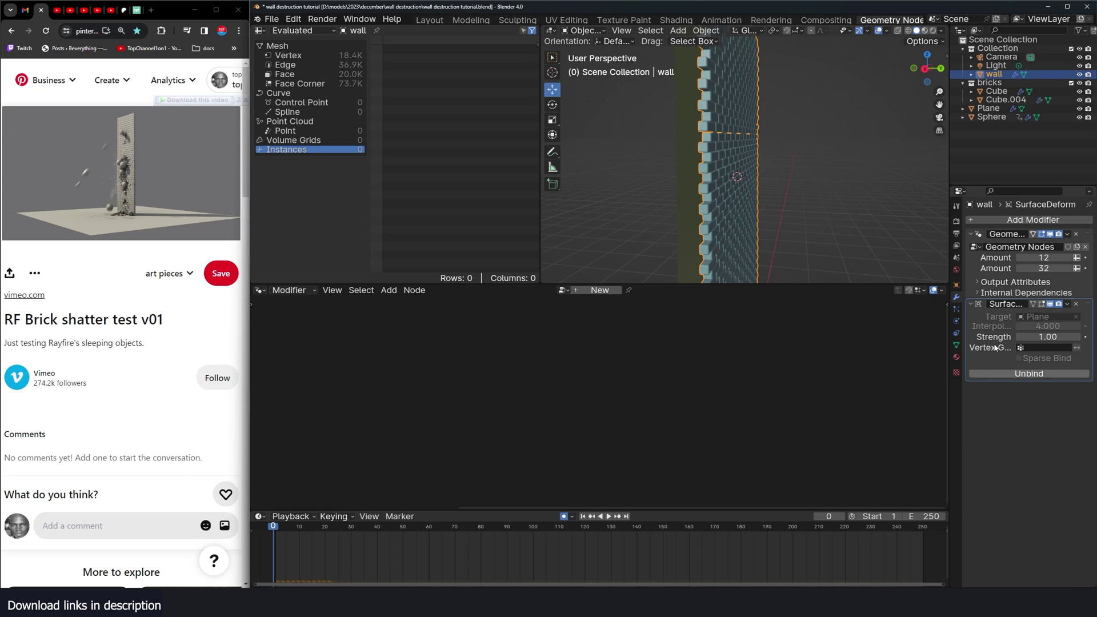
pyautogui.press('space')
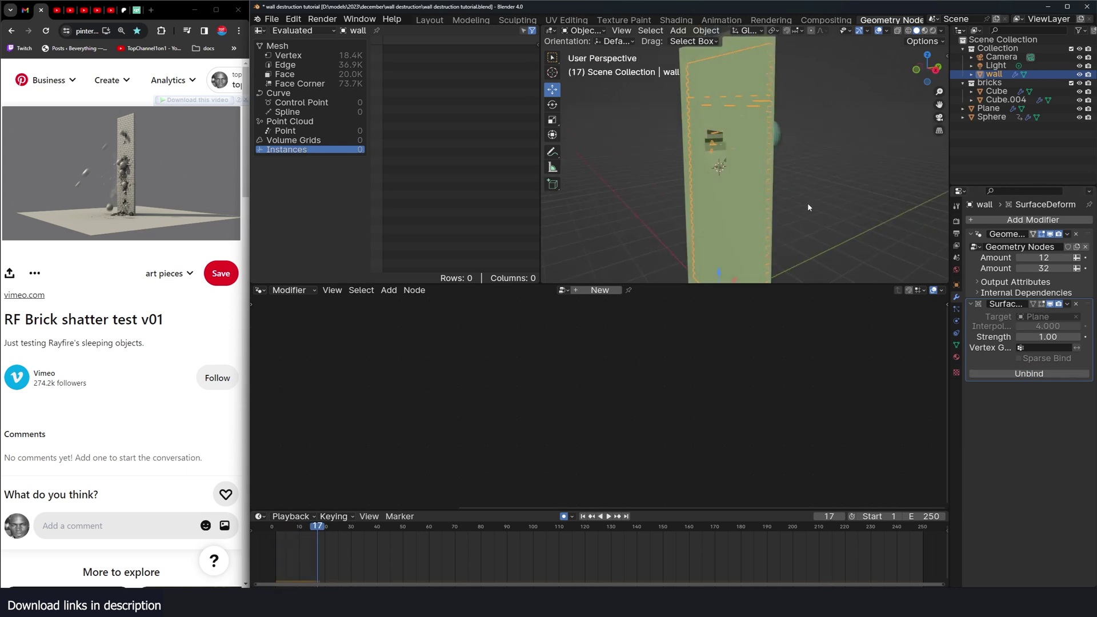
pyautogui.moveTo(807, 203); pyautogui.dragTo(840, 201, button='middle')
# - Set the plane's viewport display to Wire so it does not cover the bricks
pyautogui.click(792, 177)
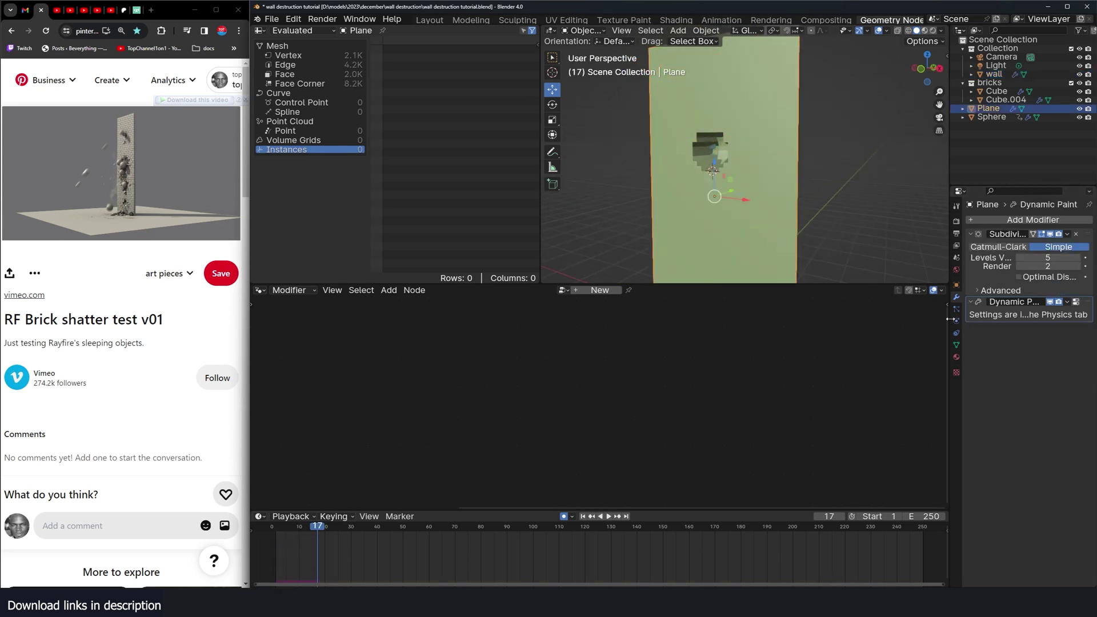
pyautogui.click(956, 285)
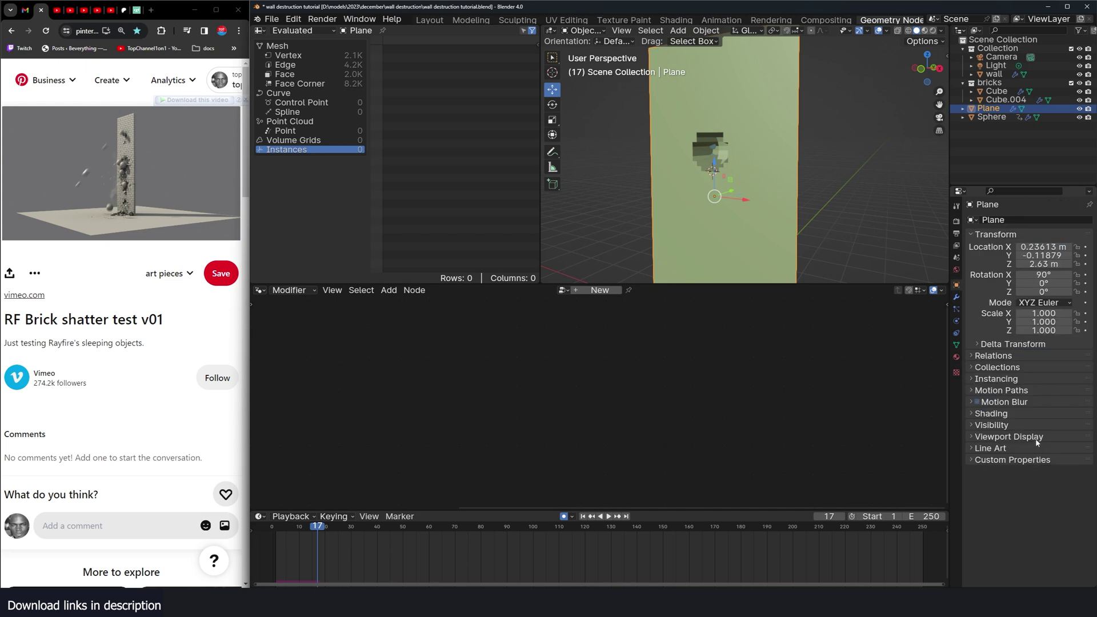
pyautogui.click(1037, 439)
pyautogui.click(1051, 527)
pyautogui.click(1048, 552)
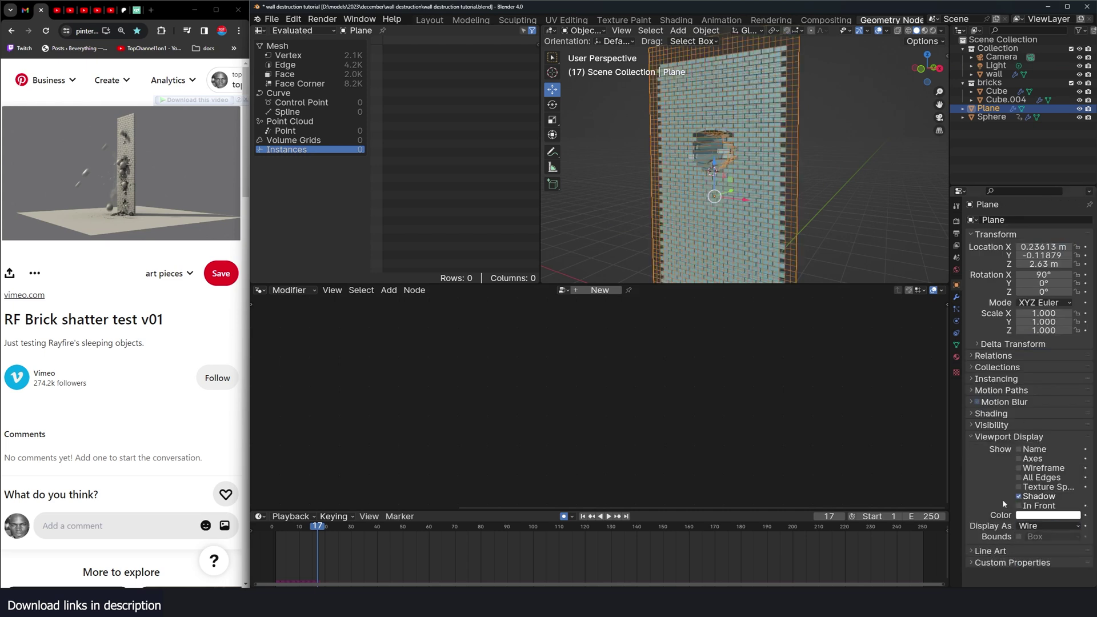
# - Hide the viewport overlays and play the sphere's impact on the brick wall from frame 0
pyautogui.click(273, 542)
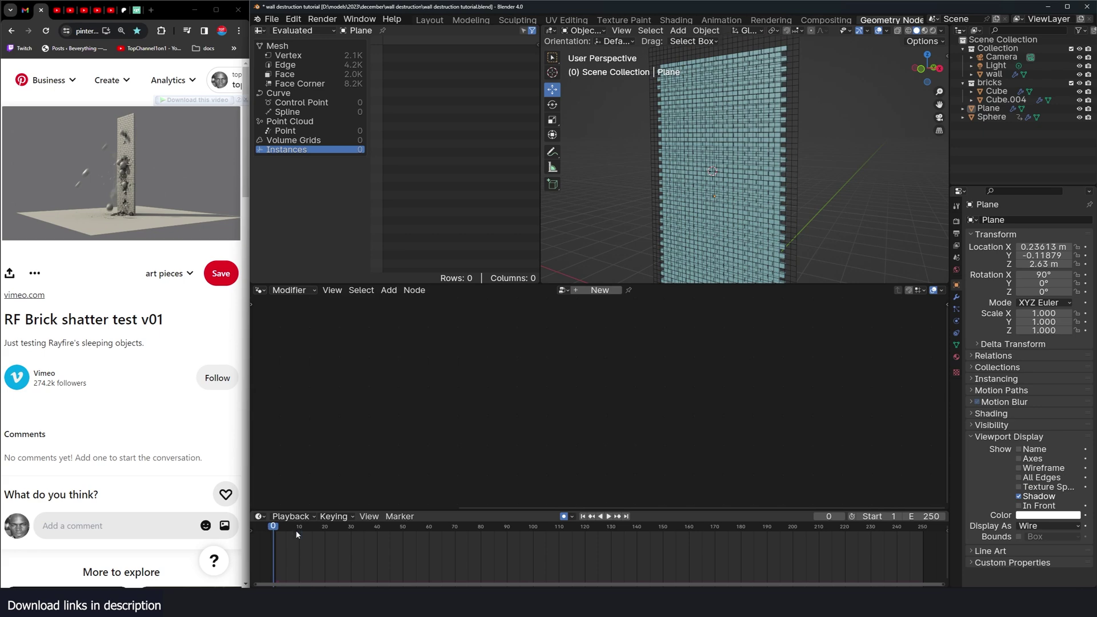
pyautogui.click(879, 31)
pyautogui.press('space')
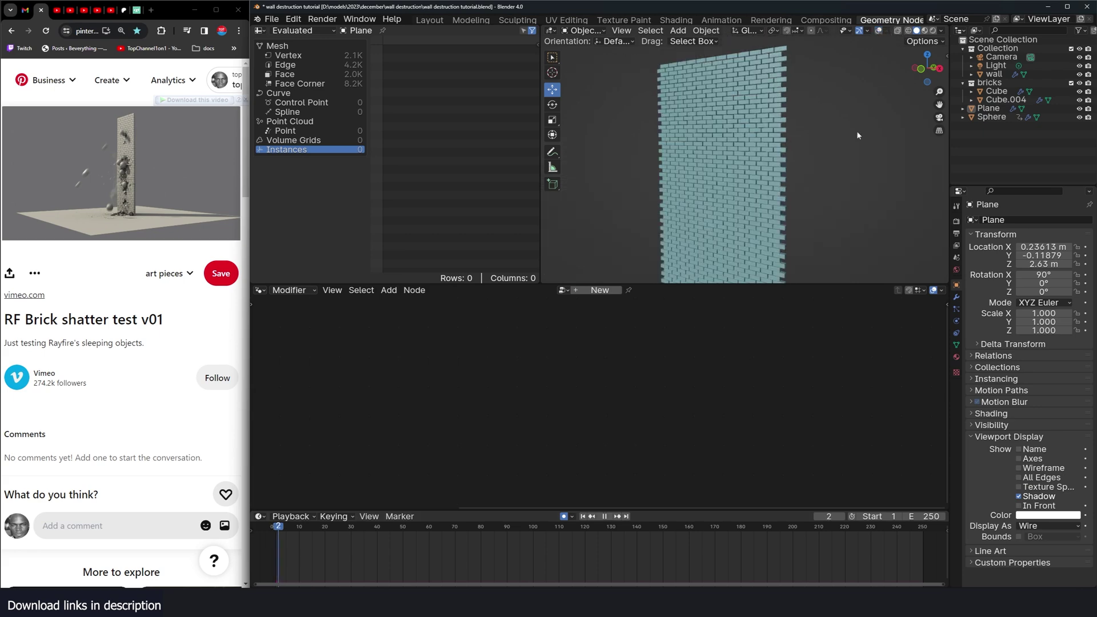
pyautogui.moveTo(855, 160); pyautogui.dragTo(826, 172, button='middle')
pyautogui.press('Escape')
pyautogui.press('space')
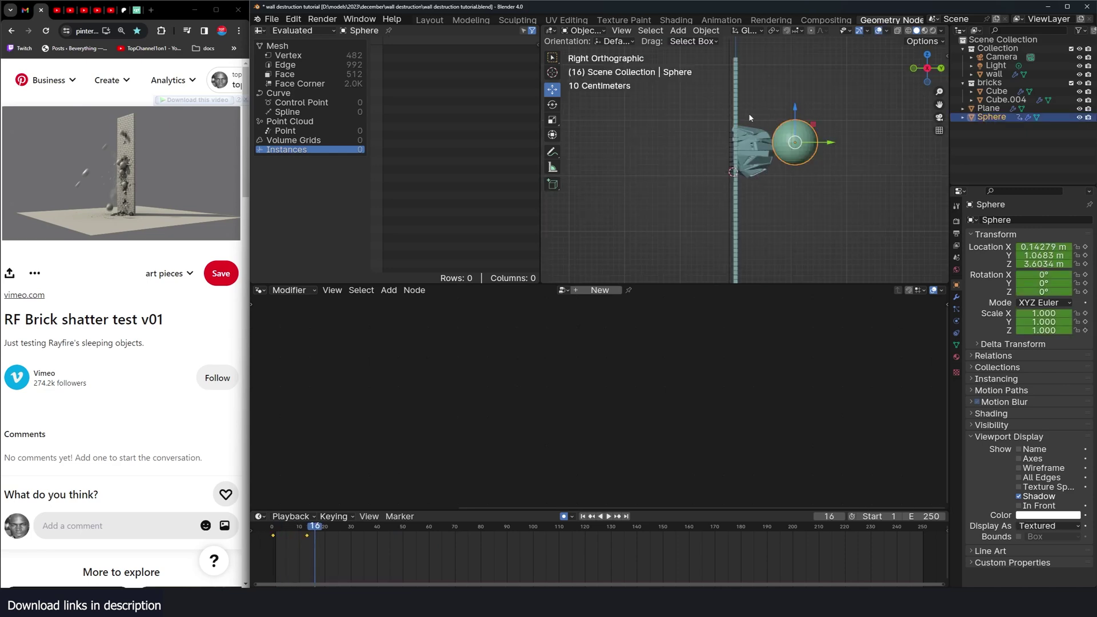
# - Make the brick wall a Passive rigid body
pyautogui.click(730, 120)
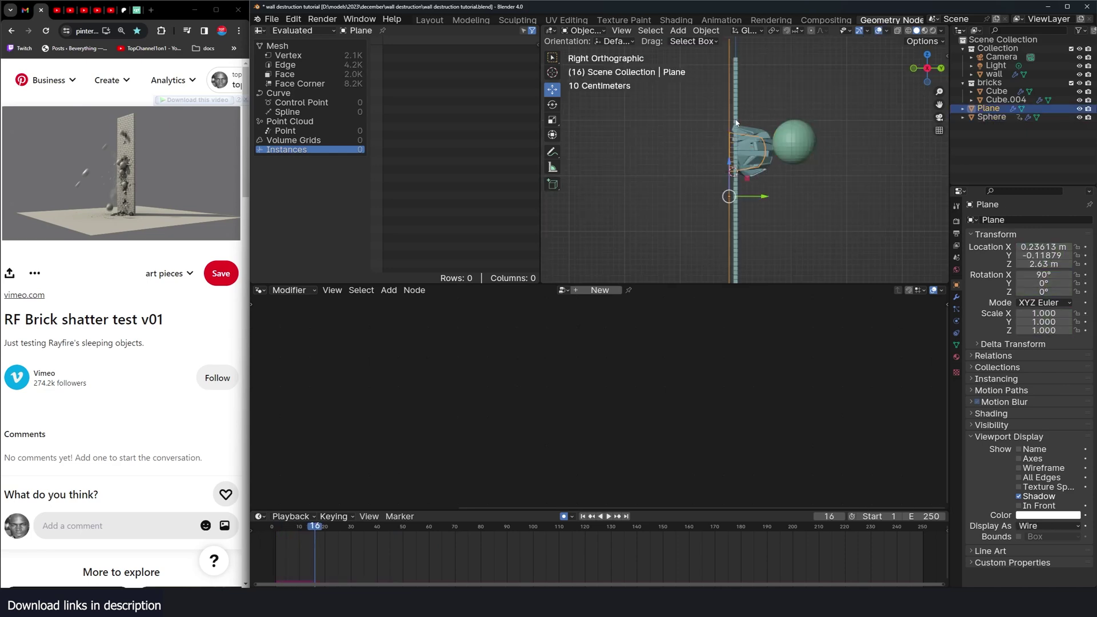
pyautogui.click(734, 121)
pyautogui.click(955, 322)
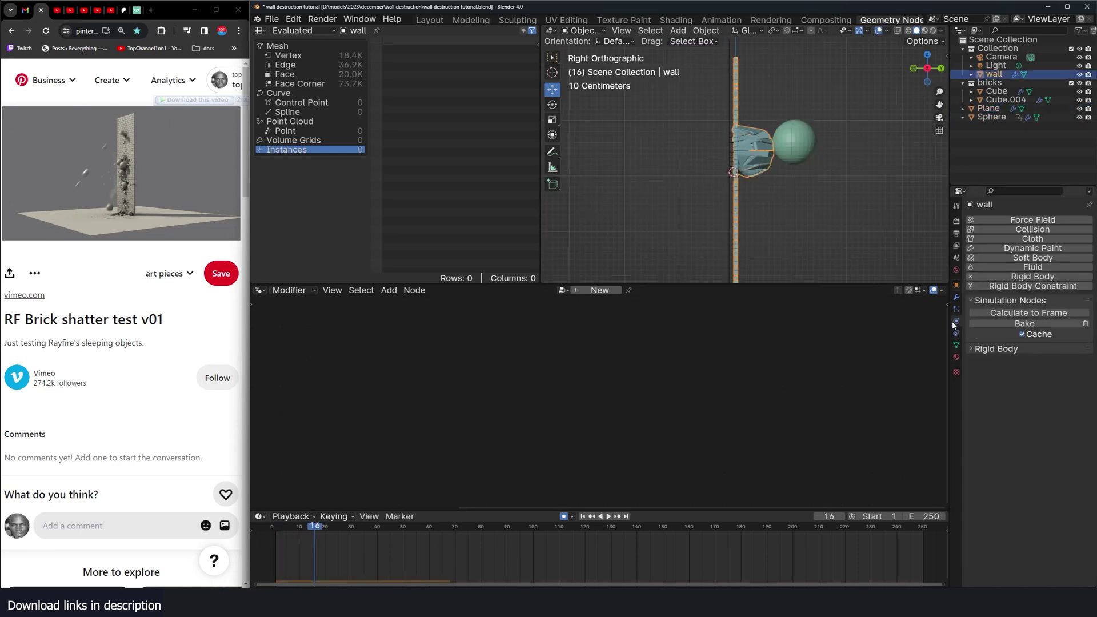
pyautogui.click(1029, 349)
pyautogui.click(1044, 361)
pyautogui.click(1035, 381)
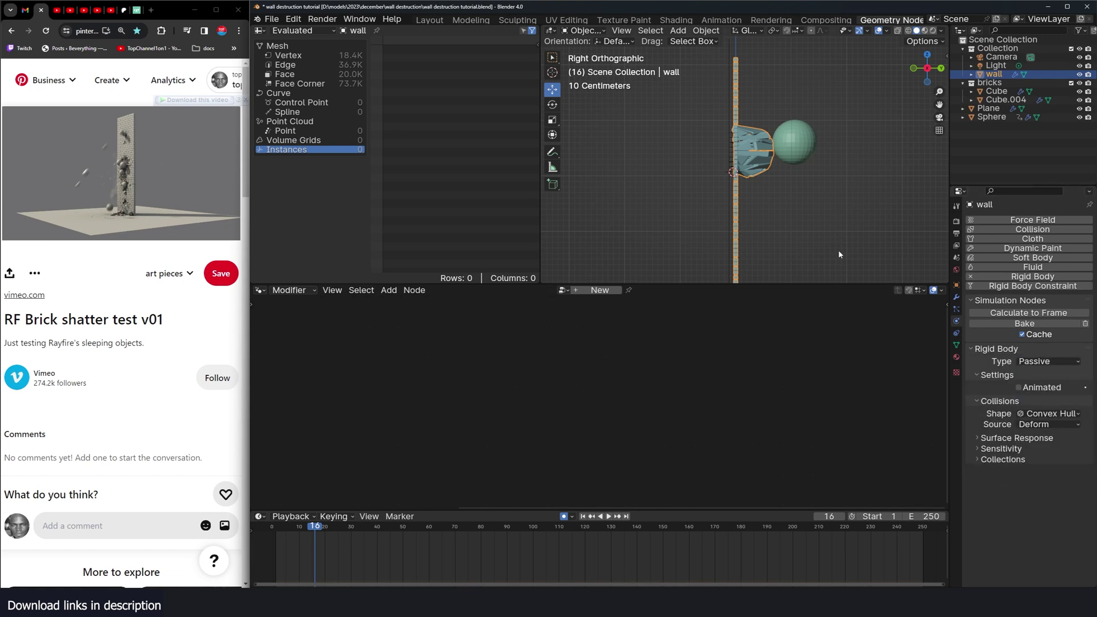
# - Make the sphere an Active rigid body with Animated enabled
pyautogui.click(809, 149)
pyautogui.click(282, 547)
pyautogui.press('space')
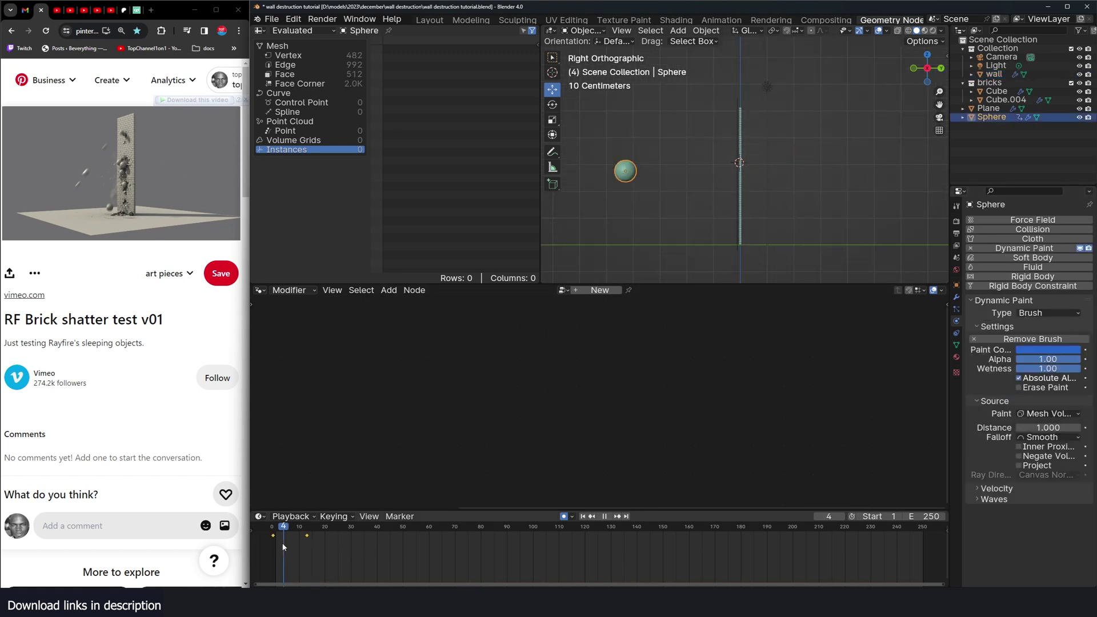
pyautogui.keyDown('shift'); pyautogui.moveTo(678, 254); pyautogui.dragTo(716, 241, button='middle'); pyautogui.keyUp('shift')
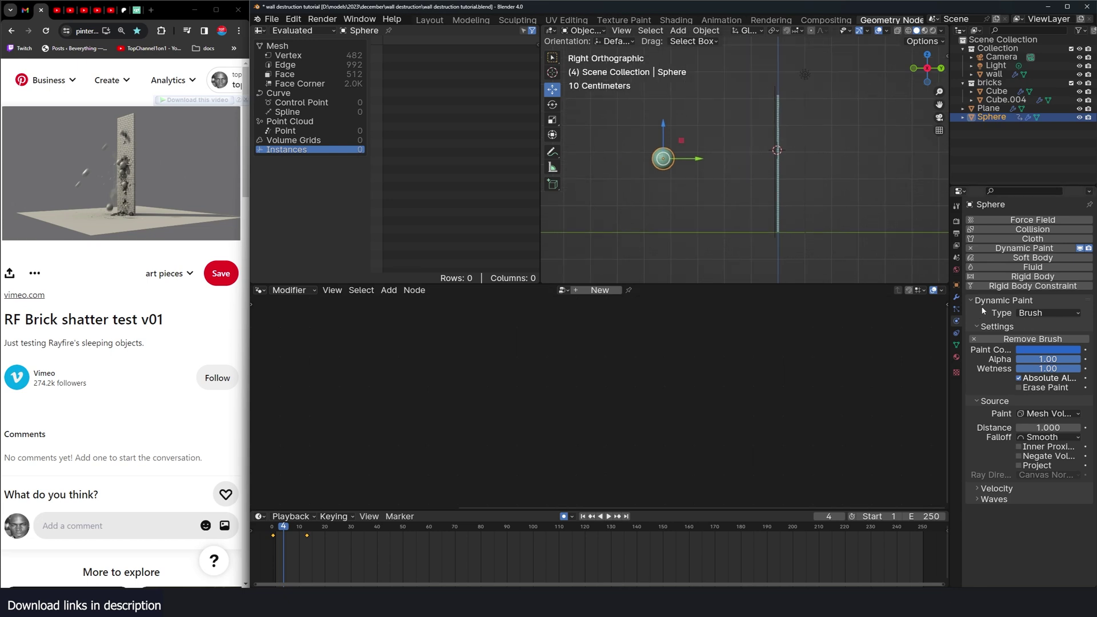
pyautogui.click(1042, 301)
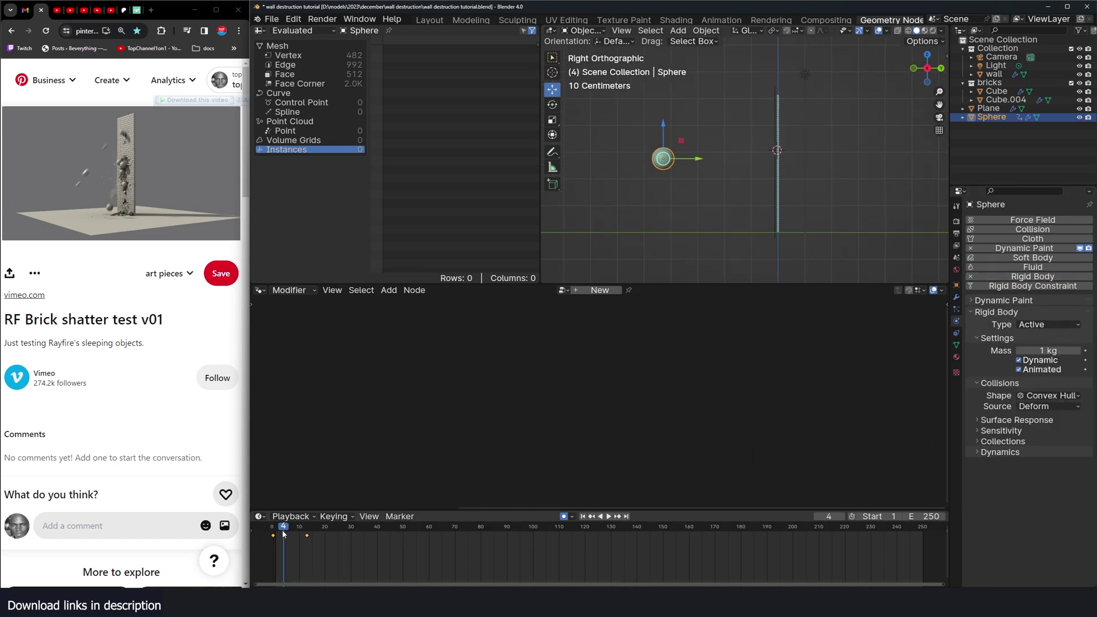
# - Keyframe the sphere's rigid body Animated option to switch off at frame 8, and play the simulation from frame 0
pyautogui.moveTo(283, 531); pyautogui.dragTo(294, 530)
pyautogui.click(1085, 369)
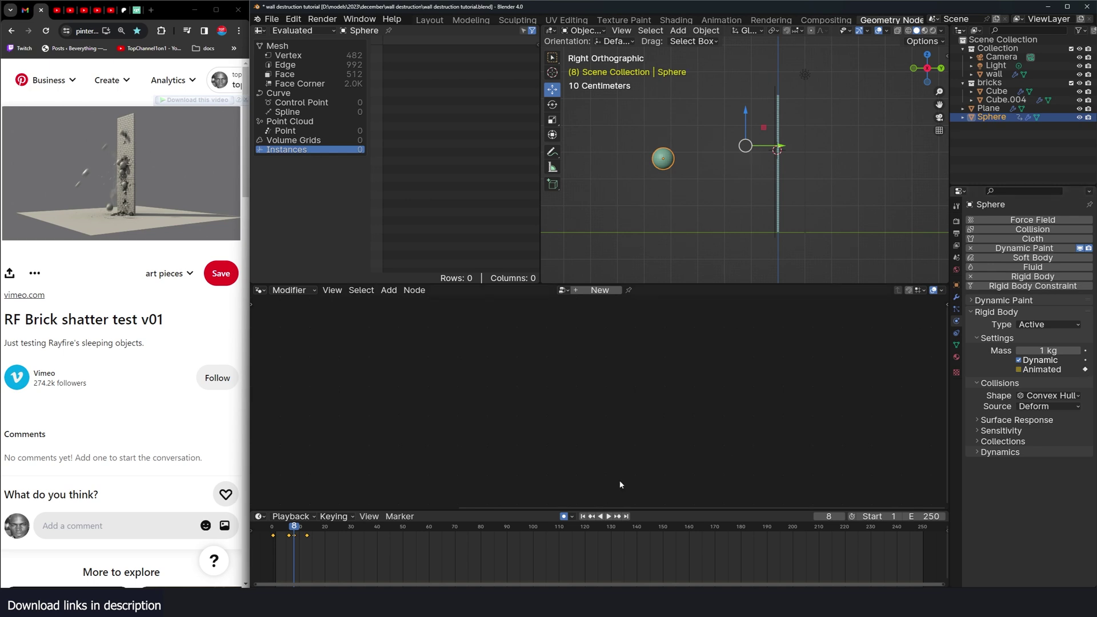
pyautogui.moveTo(334, 531); pyautogui.dragTo(261, 550)
pyautogui.press('space')
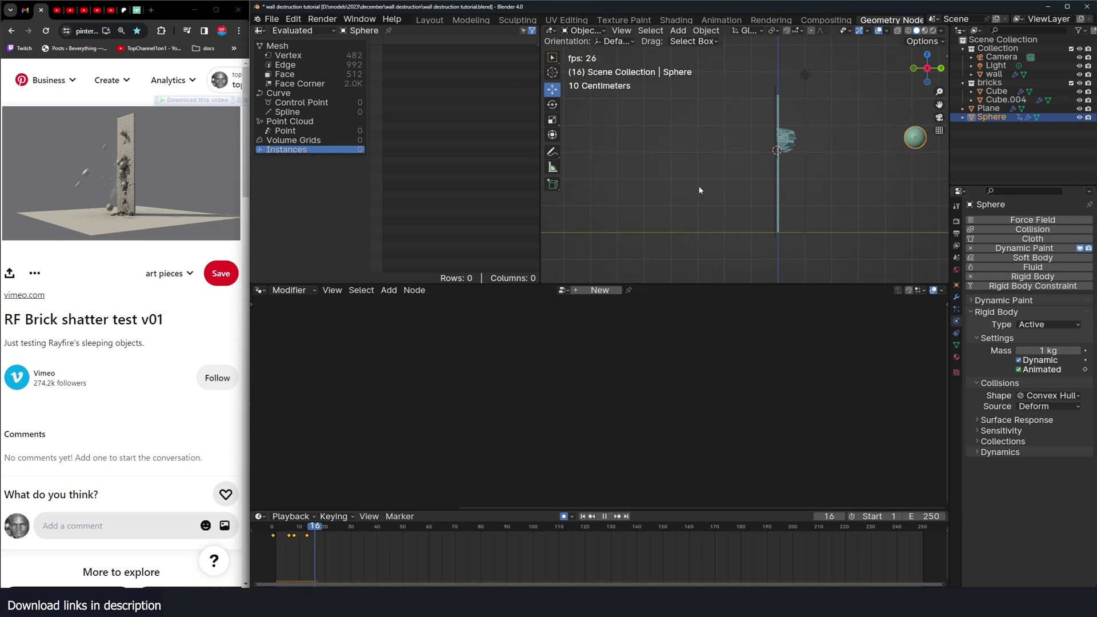
pyautogui.press('Escape')
pyautogui.press('space')
pyautogui.press('Escape')
# - Set the brick wall's rigid body collision source to Final
pyautogui.click(776, 189)
pyautogui.moveTo(783, 193); pyautogui.dragTo(845, 222, button='middle')
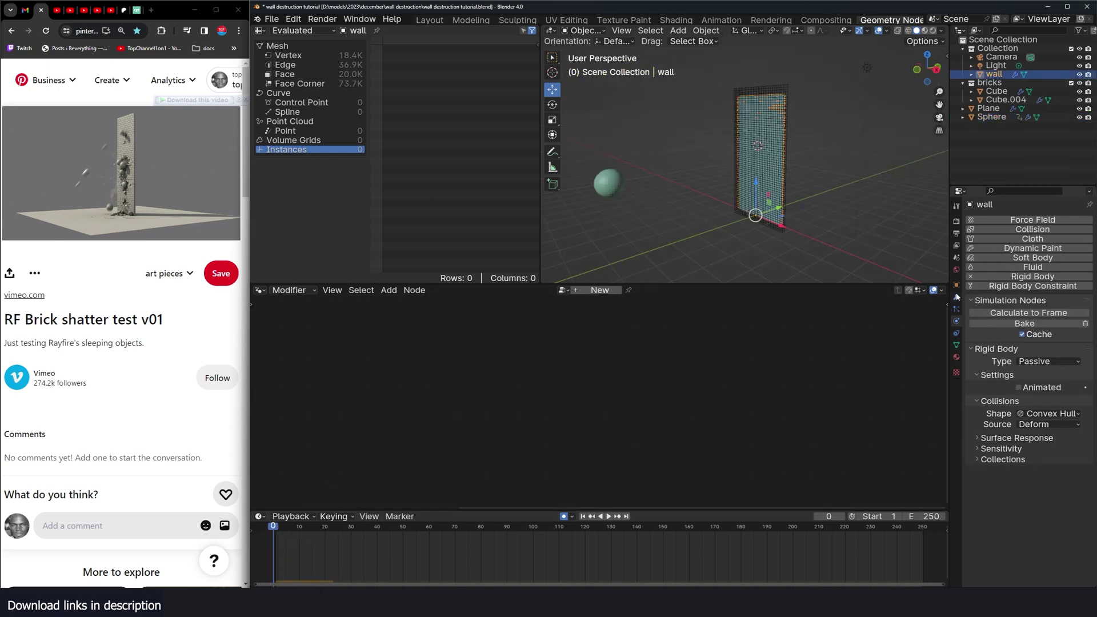
pyautogui.click(957, 296)
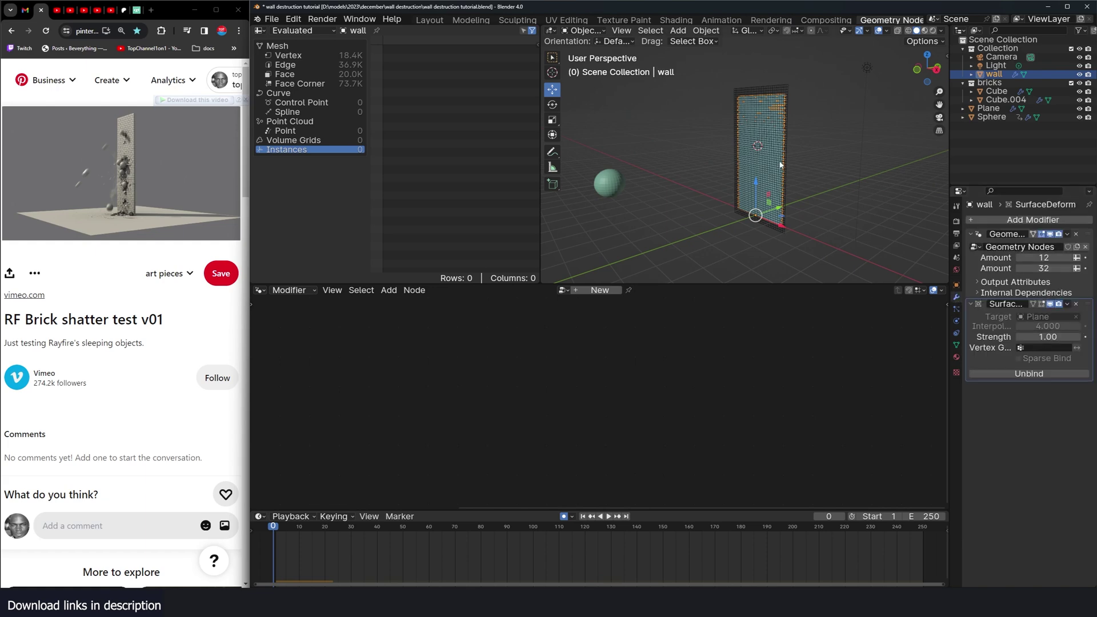
pyautogui.scroll(3, 780, 165)
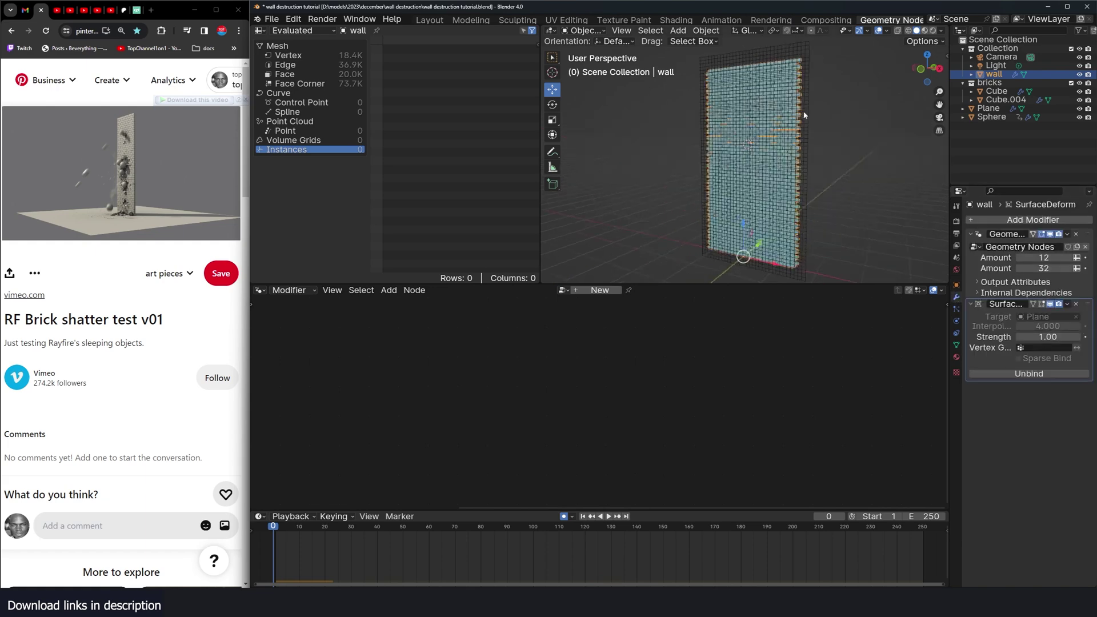
pyautogui.click(957, 321)
pyautogui.click(1049, 424)
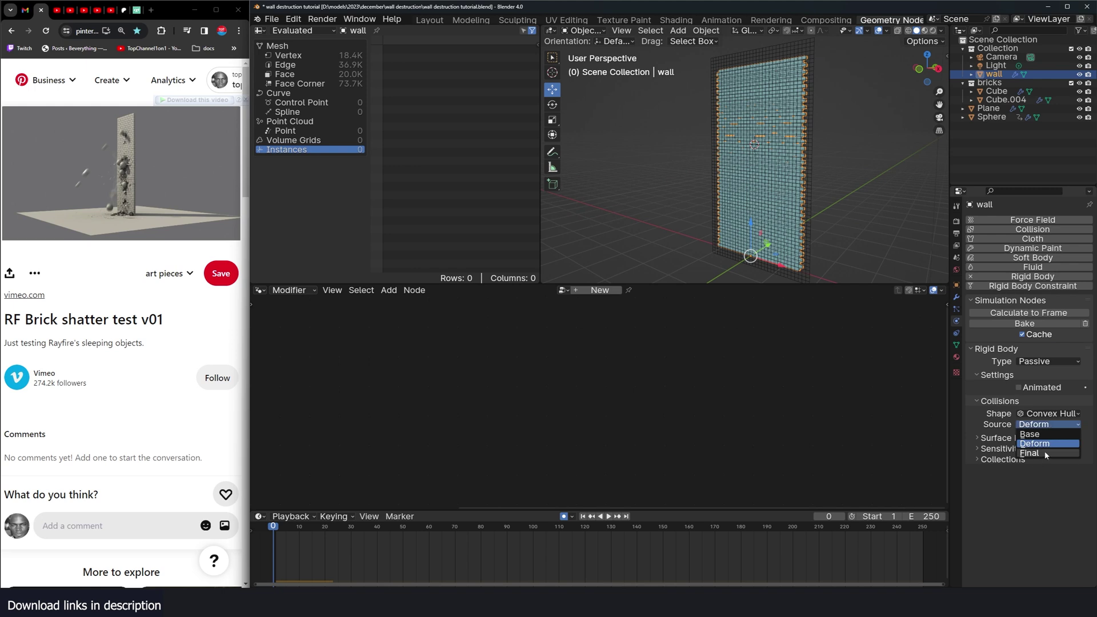
pyautogui.click(1044, 451)
# - Play the sphere's impact on the wall from several angles, with the viewport overlays shown and temporarily hidden
pyautogui.press('space')
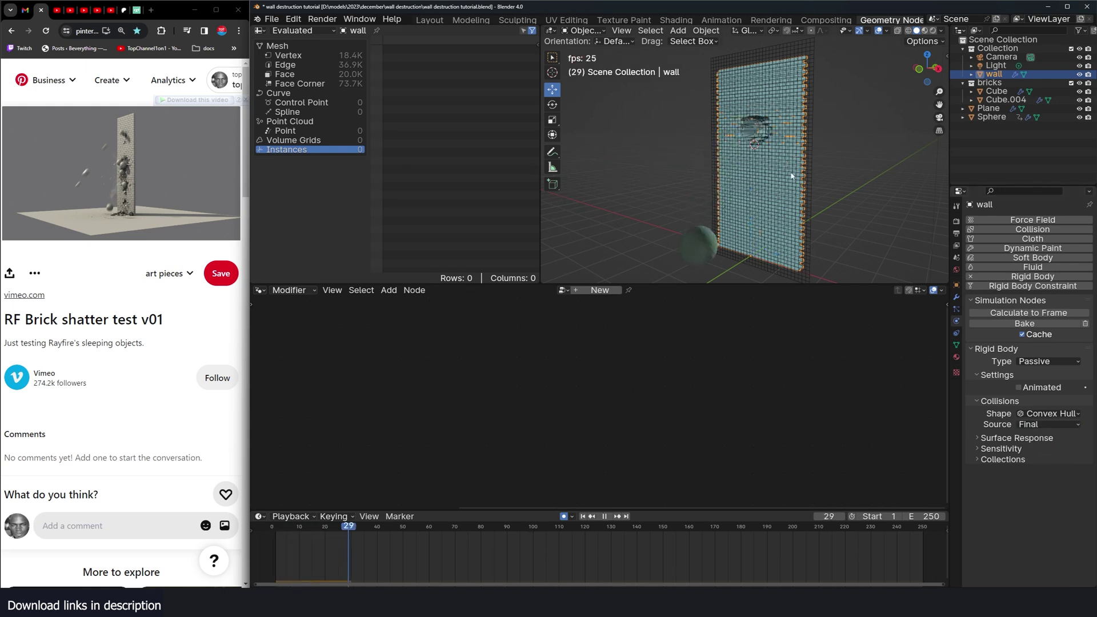
pyautogui.moveTo(791, 176); pyautogui.dragTo(736, 150, button='middle')
pyautogui.press('Escape')
pyautogui.press('space')
pyautogui.press('Escape')
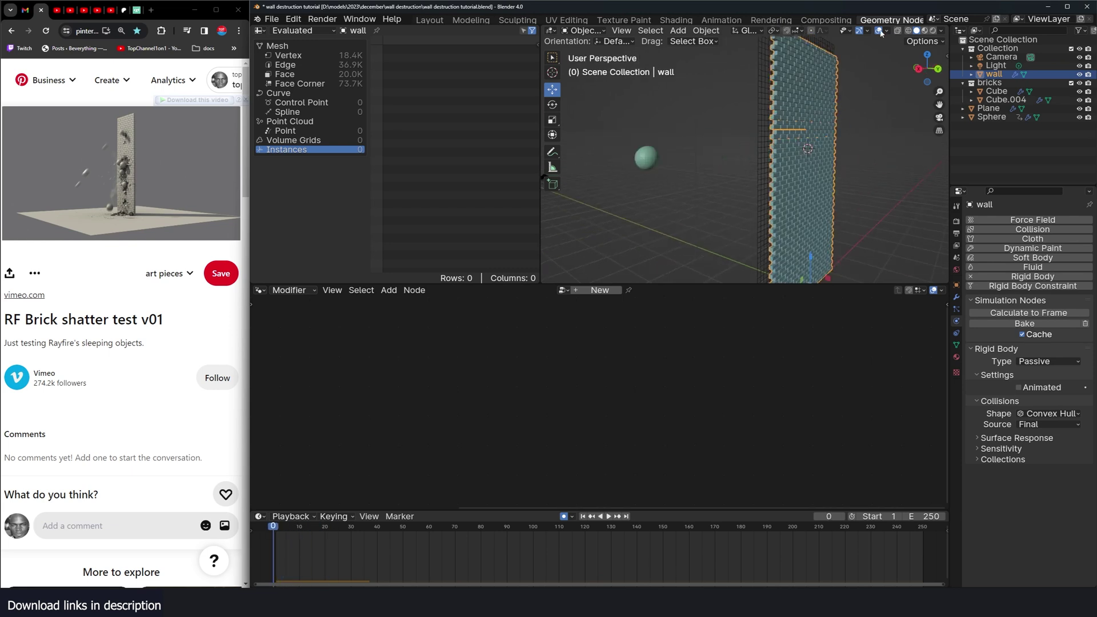
pyautogui.click(880, 32)
pyautogui.moveTo(860, 63); pyautogui.dragTo(841, 94, button='middle')
pyautogui.press('space')
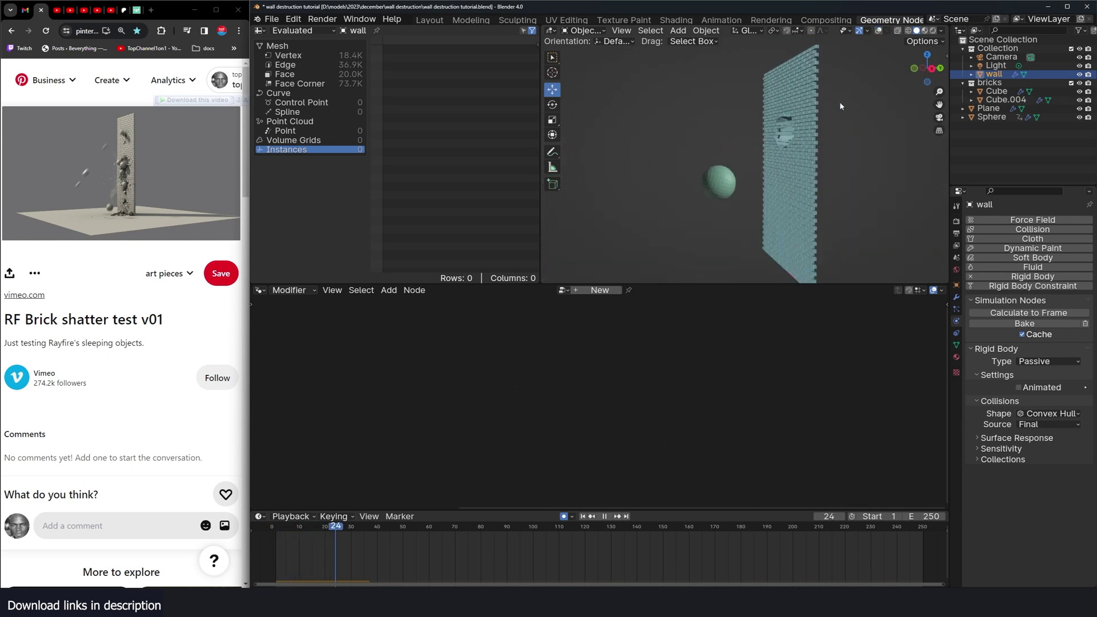
pyautogui.press('Escape')
pyautogui.click(880, 33)
pyautogui.moveTo(811, 188); pyautogui.dragTo(736, 232, button='middle')
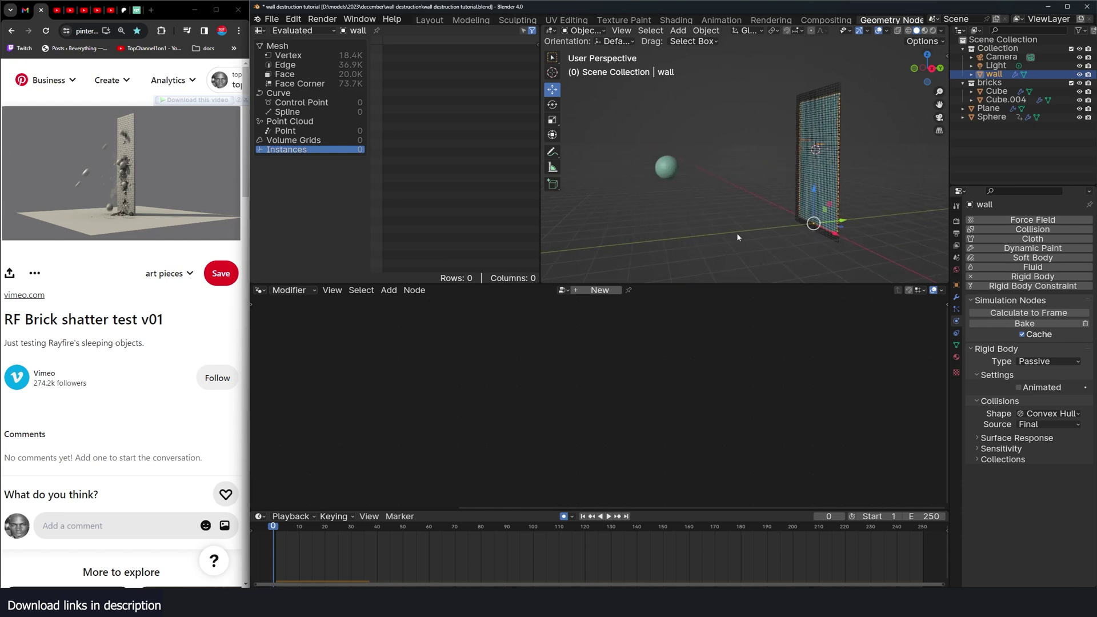
# - Select the sphere and turn off auto keying
pyautogui.click(668, 163)
pyautogui.moveTo(673, 139); pyautogui.dragTo(645, 108, button='middle')
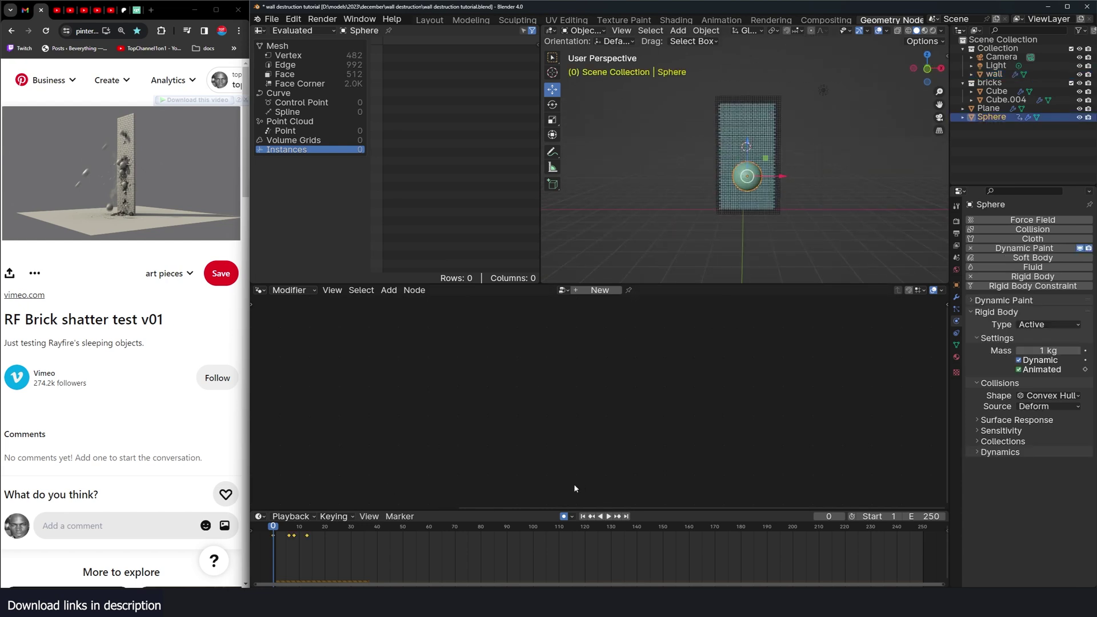
pyautogui.moveTo(758, 206); pyautogui.dragTo(739, 174, button='middle')
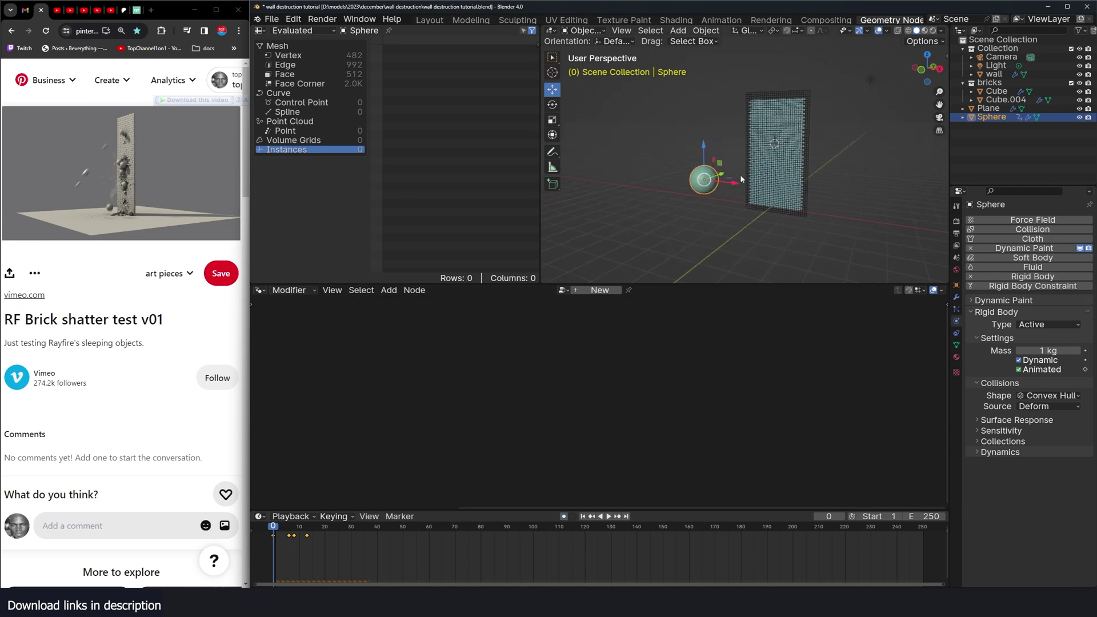
# - Try to move the keyframed sphere to a new starting position and play the animation from frame 0
pyautogui.press('g')
pyautogui.click(789, 155)
pyautogui.press('space')
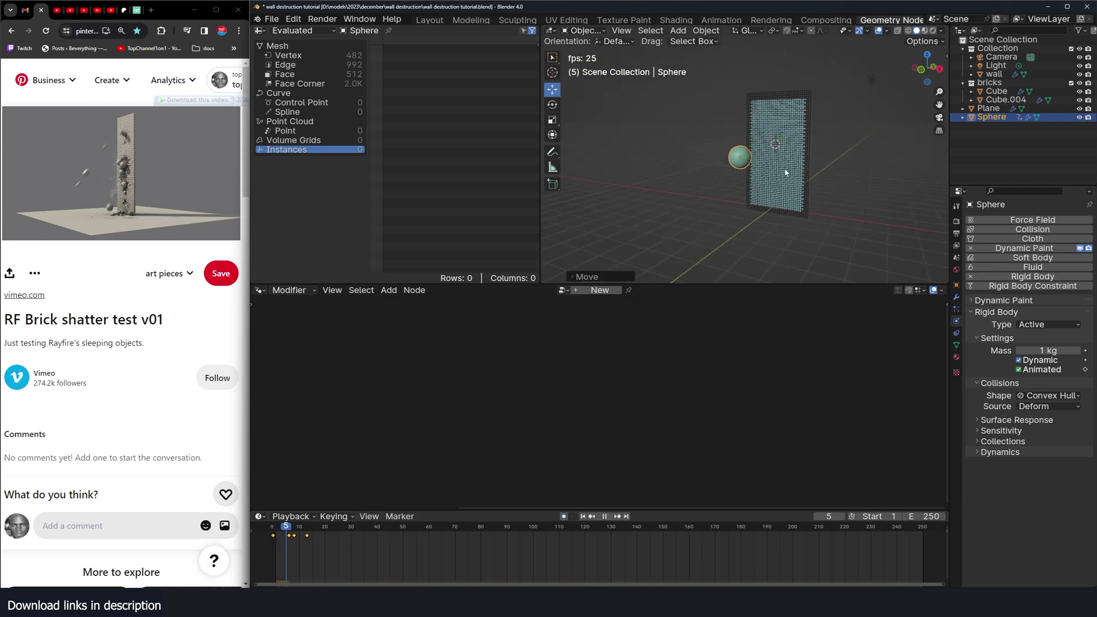
pyautogui.press('Escape')
pyautogui.press('space')
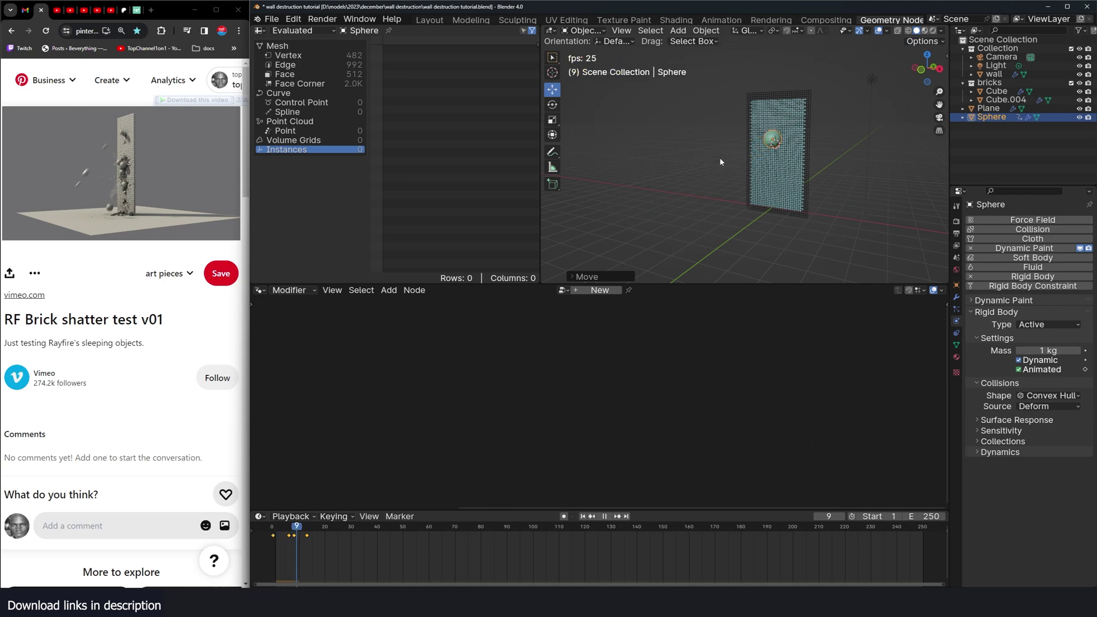
pyautogui.press('Escape')
# - Snap the 3D cursor to the sphere and add a cube Empty there, scaled down to just enclose the sphere
pyautogui.hotkey('shift', 's')
pyautogui.click(701, 259)
pyautogui.hotkey('shift', 'a')
pyautogui.moveTo(693, 213)
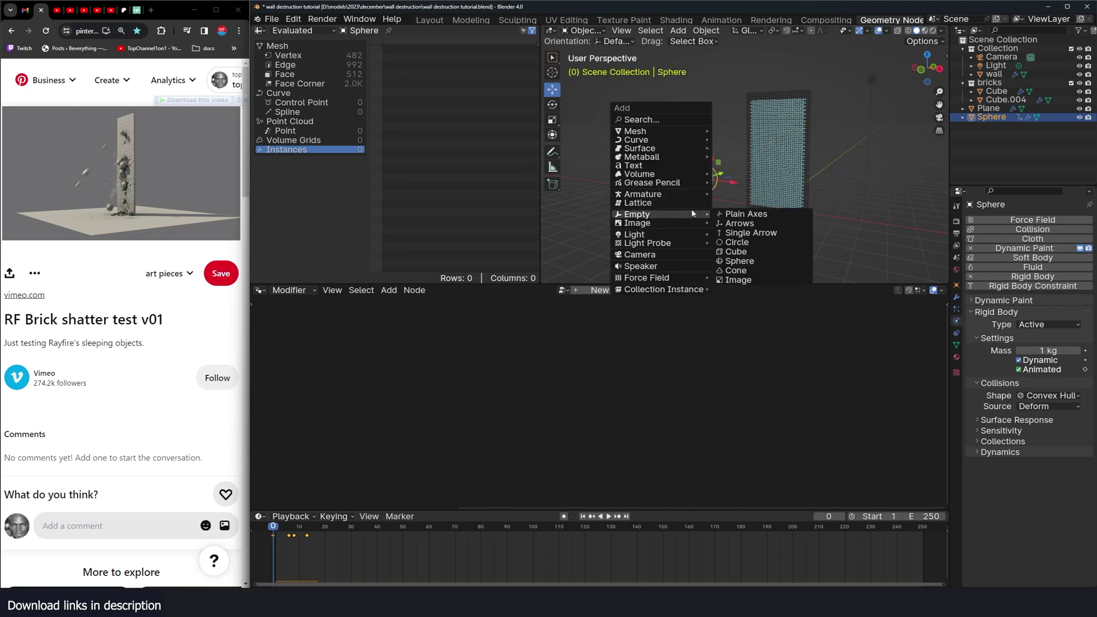
pyautogui.click(736, 251)
pyautogui.press('s')
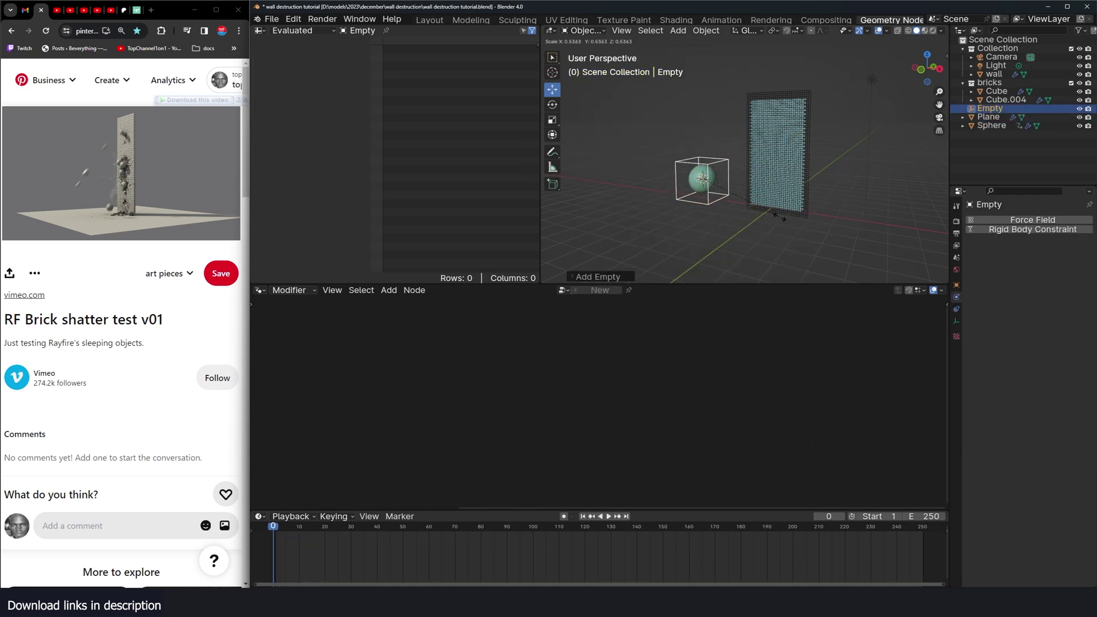
pyautogui.click(742, 195)
# - Parent the sphere to the cube Empty
pyautogui.scroll(2, 742, 195)
pyautogui.click(634, 223)
pyautogui.keyDown('shift'); pyautogui.click(675, 184); pyautogui.keyUp('shift')
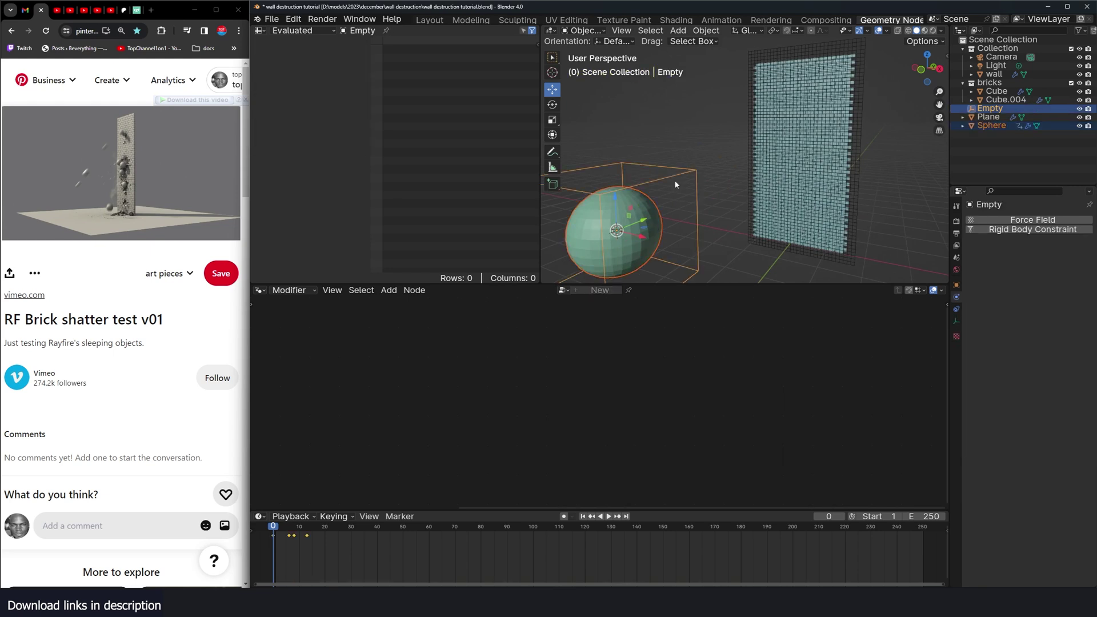
pyautogui.hotkey('ctrl', 'p')
pyautogui.click(677, 197)
# - Move the Empty with its child sphere sideways to a new starting position and test the playback
pyautogui.click(683, 180)
pyautogui.scroll(-3, 683, 180)
pyautogui.press('g')
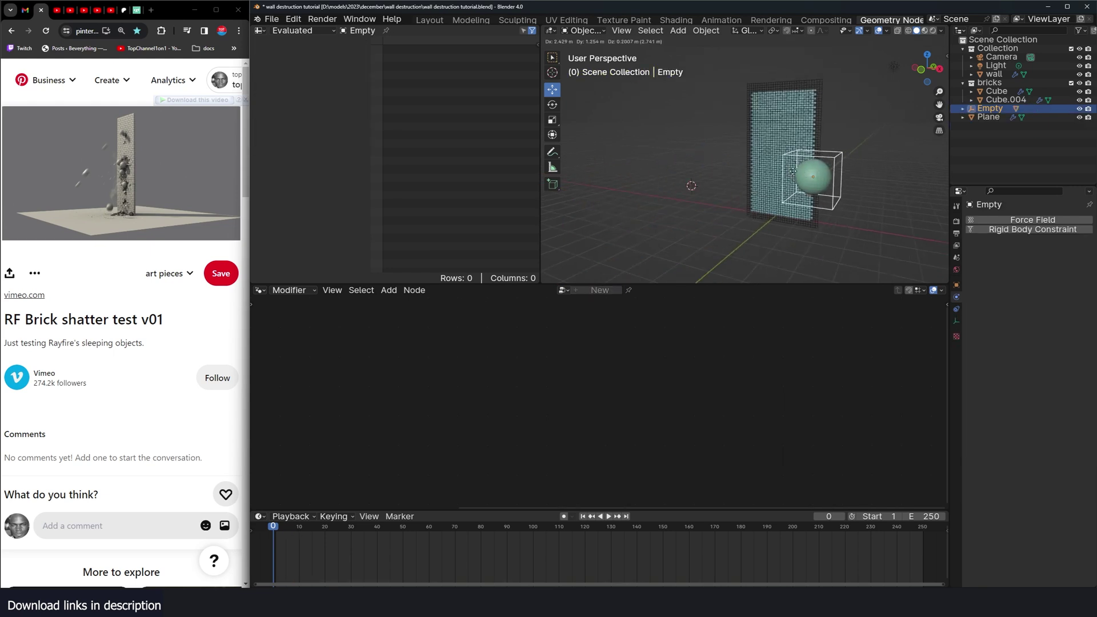
pyautogui.click(801, 177)
pyautogui.press('space')
pyautogui.press('Escape')
pyautogui.moveTo(802, 178); pyautogui.dragTo(863, 178, button='middle')
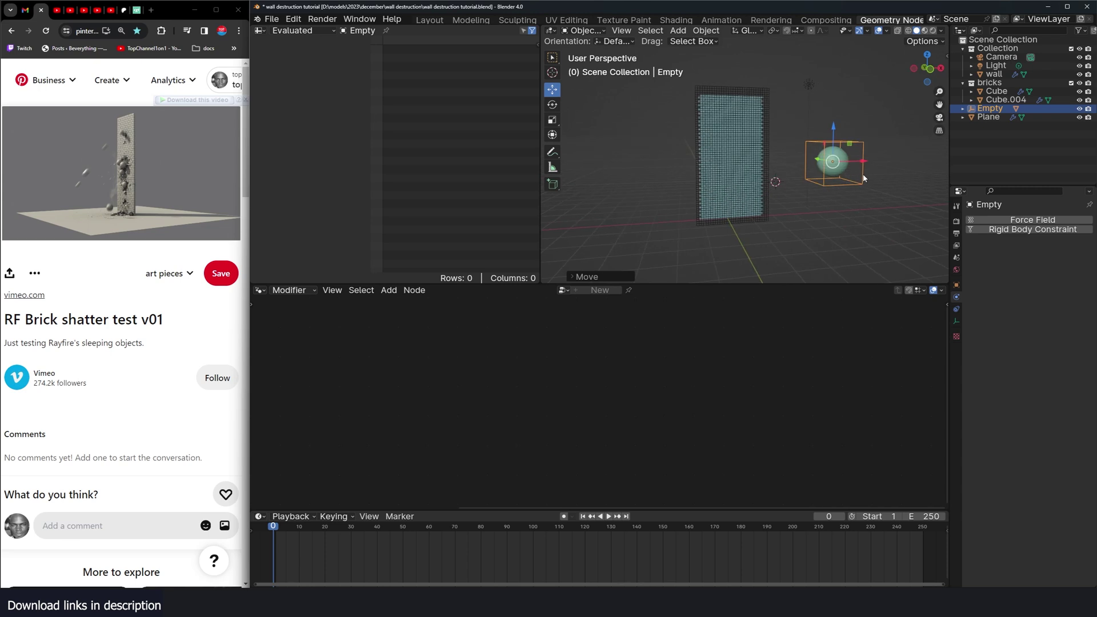
# - Reposition the Empty in front view near the upper part of the wall and test the playback
pyautogui.press('KP_1')
pyautogui.press('g')
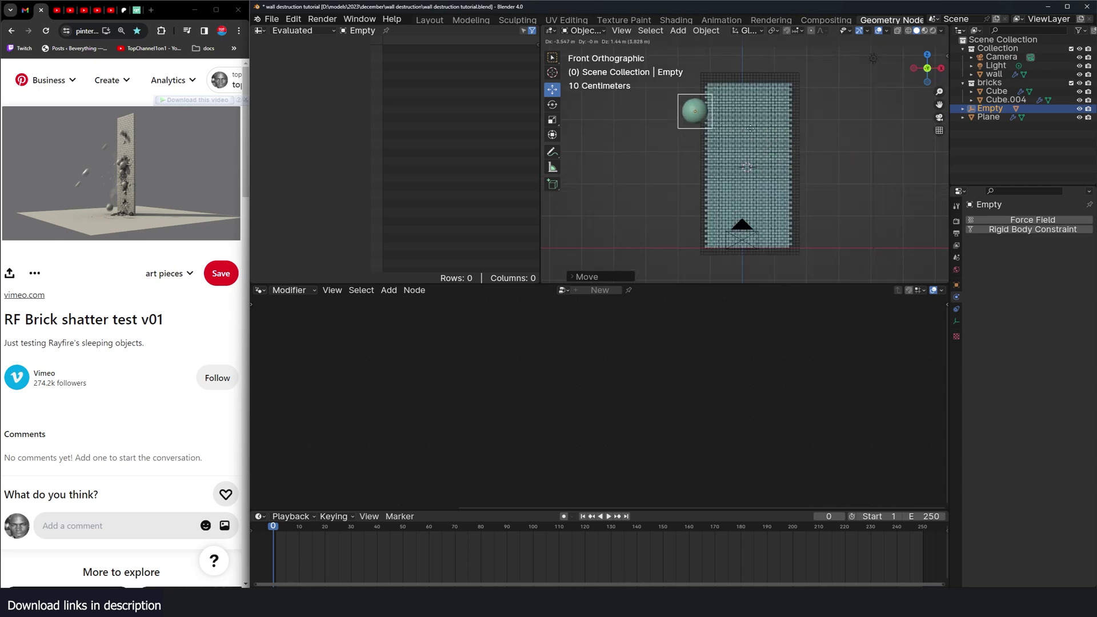
pyautogui.click(772, 127)
pyautogui.moveTo(772, 126)
pyautogui.mouseDown(button='middle')
pyautogui.moveTo(727, 159)
pyautogui.moveTo(764, 142)
pyautogui.mouseUp(button='middle')
pyautogui.press('space')
pyautogui.press('Escape')
# - Move the Empty lower and farther away from the wall in right view
pyautogui.scroll(-3, 764, 137)
pyautogui.press('KP_1')
pyautogui.press('KP_3')
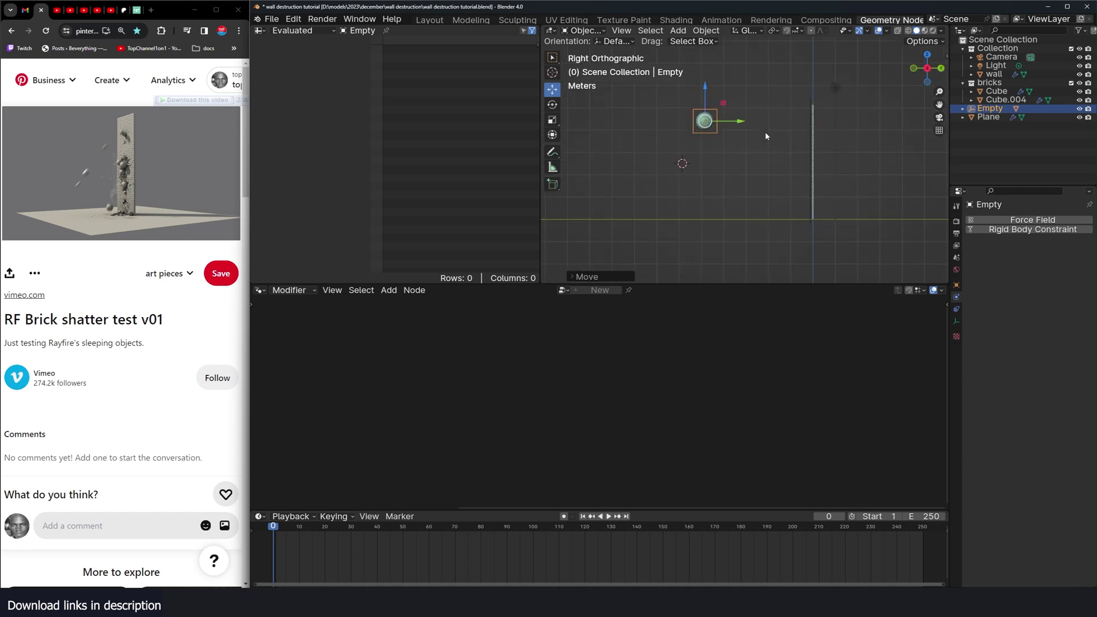
pyautogui.scroll(1, 765, 133)
pyautogui.scroll(1, 765, 135)
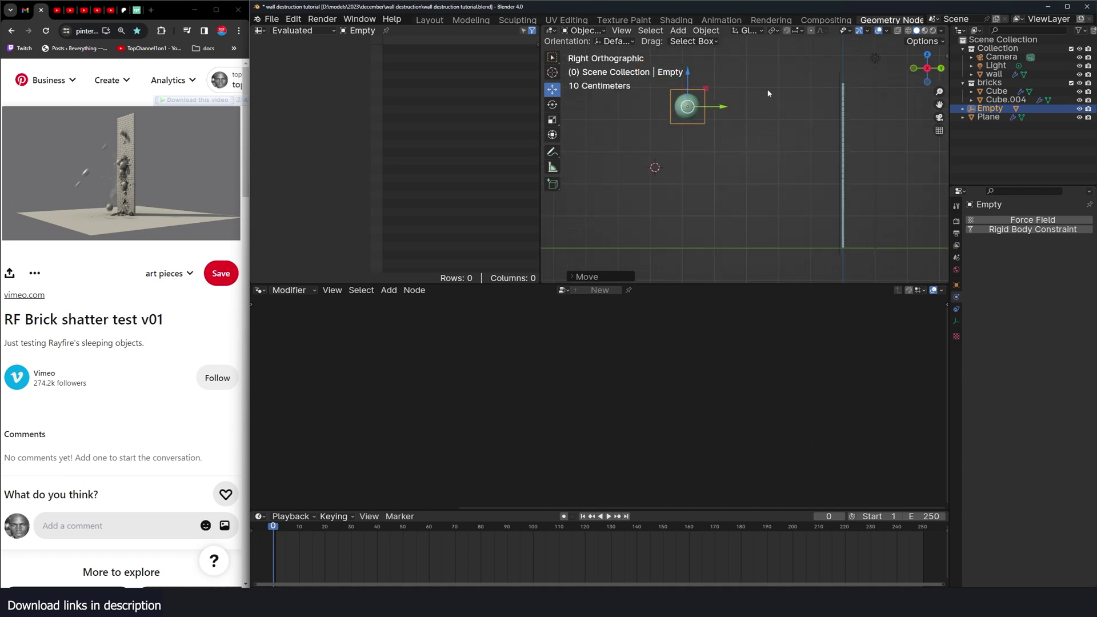
pyautogui.press('g')
pyautogui.click(617, 190)
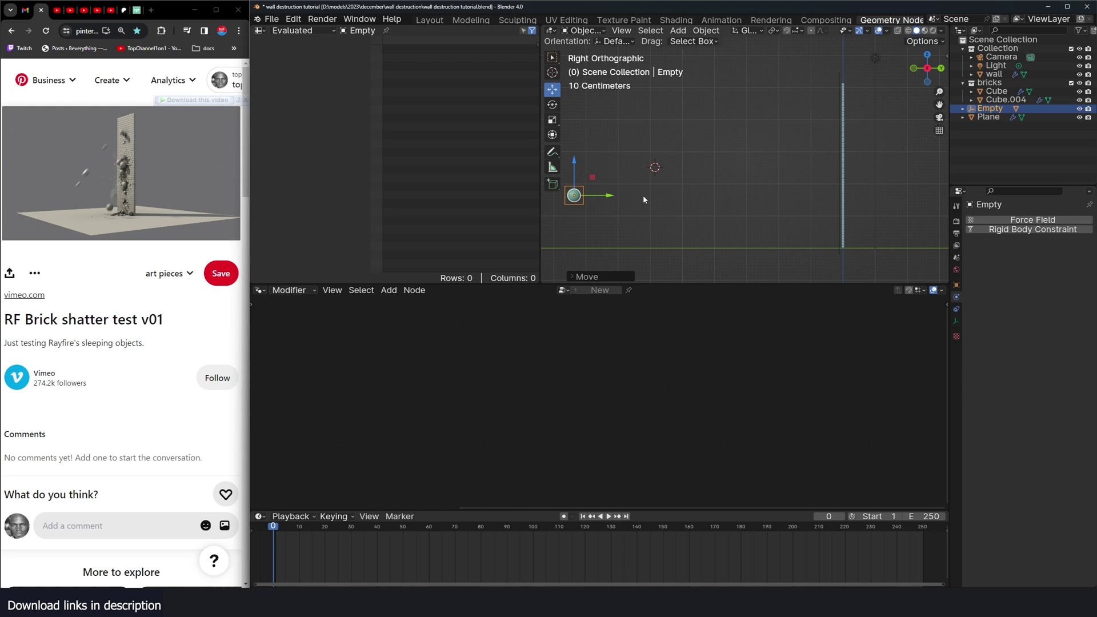
# - Rotate the Empty in right view to tilt the sphere's path upward toward the wall, and play the simulation
pyautogui.press('r')
pyautogui.click(656, 149)
pyautogui.press('space')
pyautogui.press('Escape')
pyautogui.press('r')
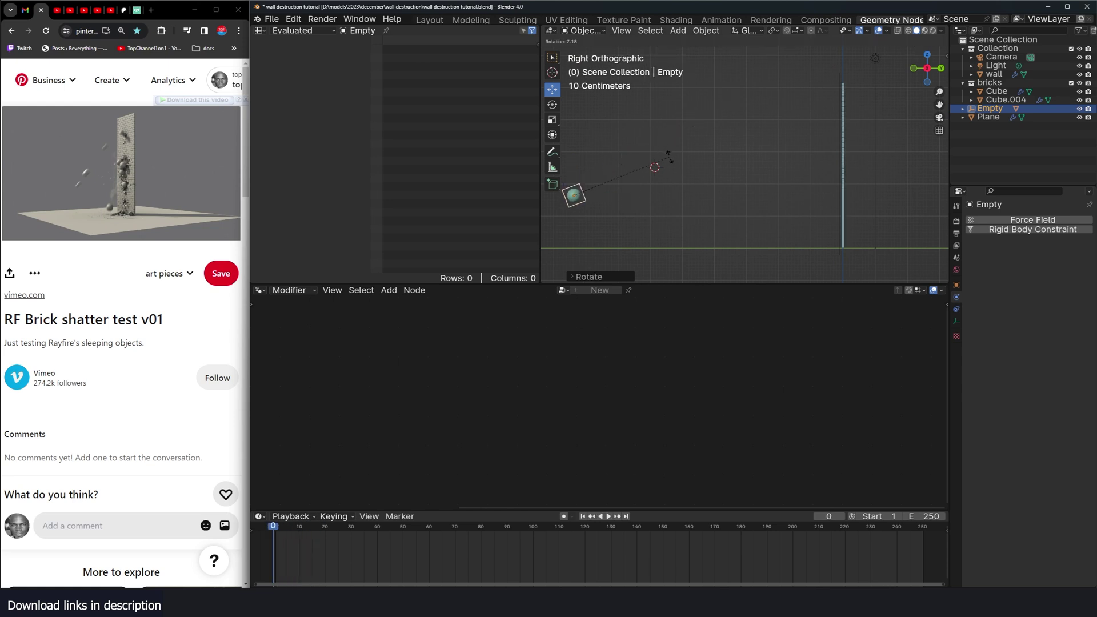
pyautogui.click(669, 162)
pyautogui.press('space')
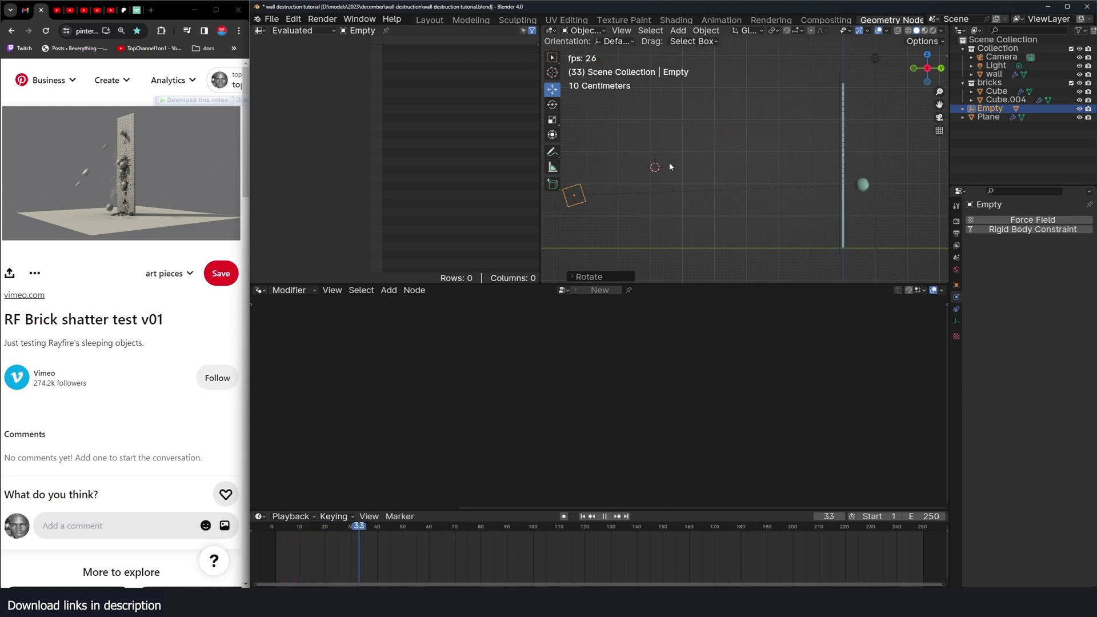
pyautogui.press('Escape')
pyautogui.moveTo(695, 178); pyautogui.dragTo(747, 180, button='middle')
pyautogui.press('space')
pyautogui.press('Escape')
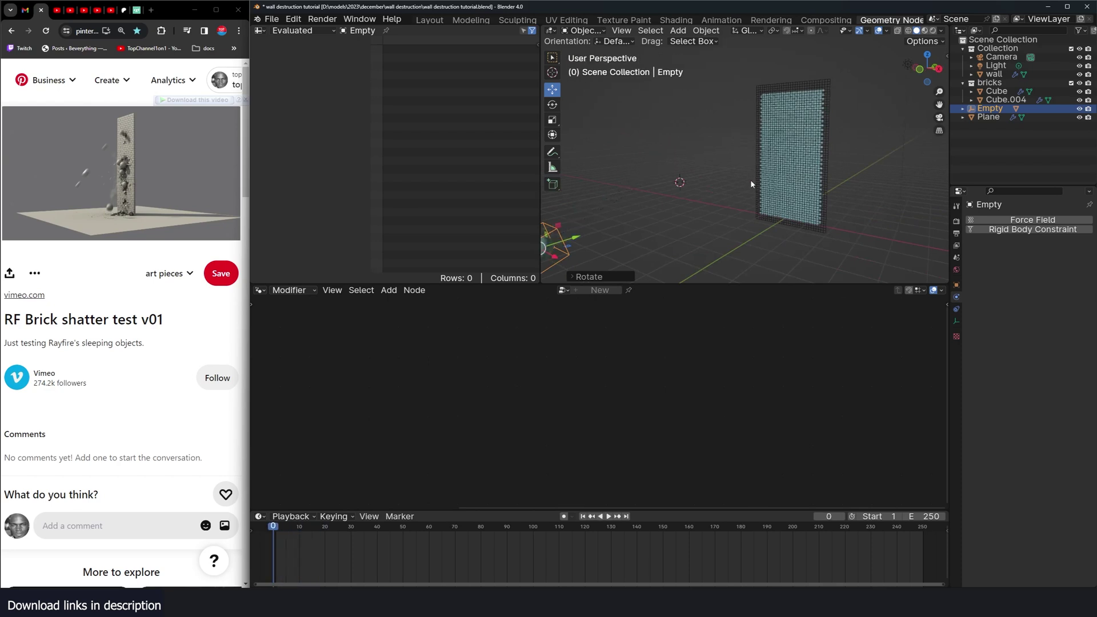
# - Move the Empty along the X axis in top view
pyautogui.press('KP_7')
pyautogui.scroll(-3, 751, 183)
pyautogui.press('g')
pyautogui.press('x')
pyautogui.click(762, 178)
pyautogui.moveTo(761, 178); pyautogui.dragTo(776, 159, button='middle')
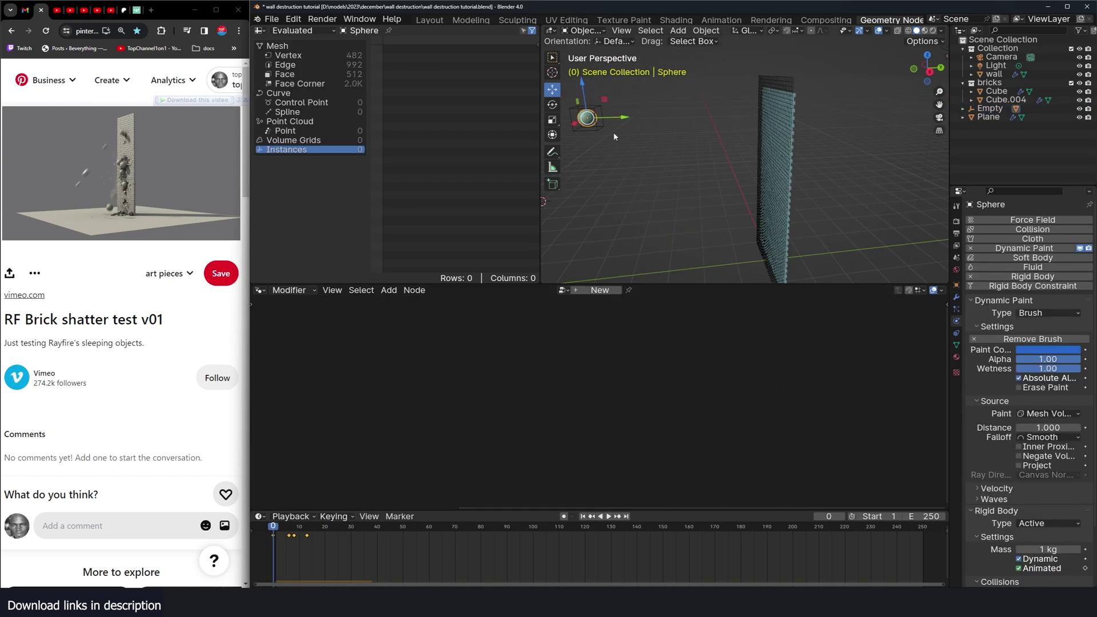
# - Duplicate the sphere in place, shift the copy's keyframes forward by about 7 frames, and play the animation
pyautogui.moveTo(614, 136); pyautogui.dragTo(670, 159, button='middle')
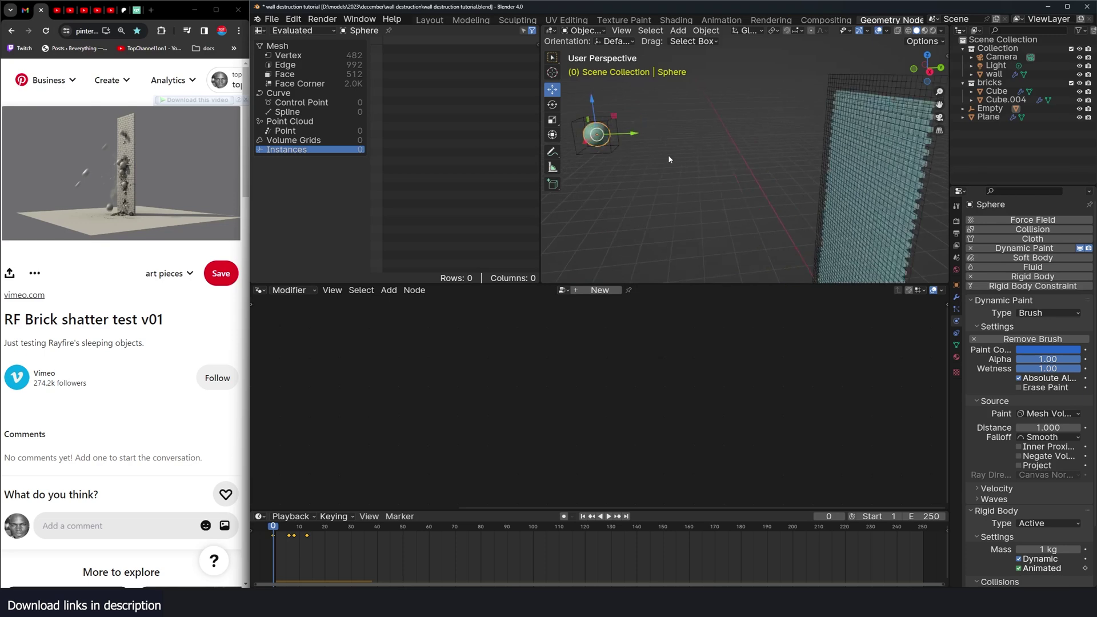
pyautogui.hotkey('shift', 'd')
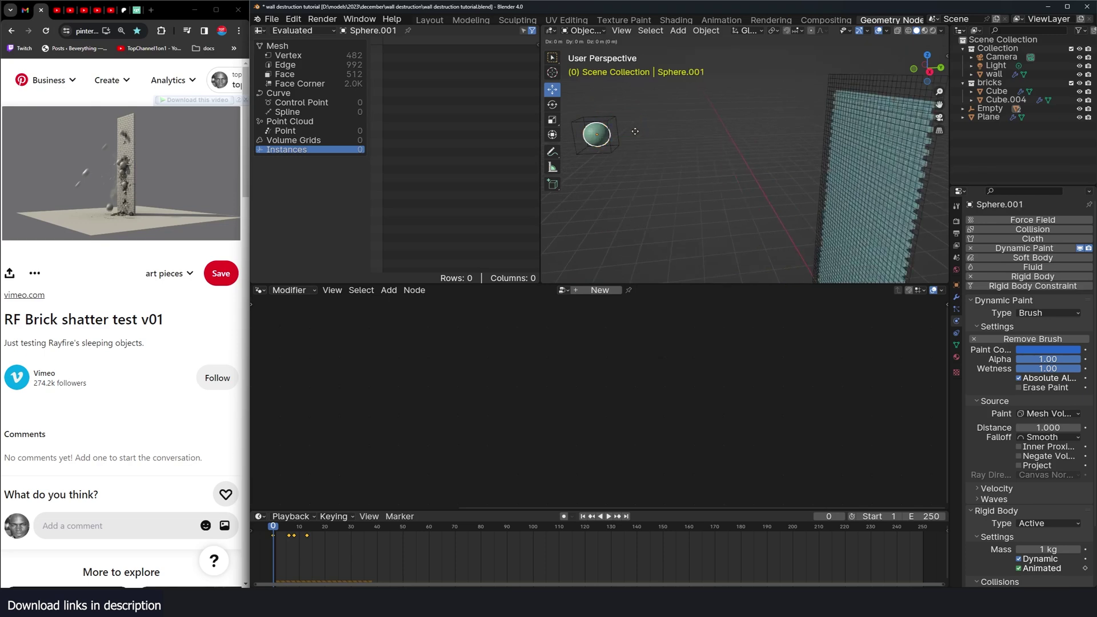
pyautogui.rightClick(634, 130)
pyautogui.press('g')
pyautogui.click(324, 554)
pyautogui.press('space')
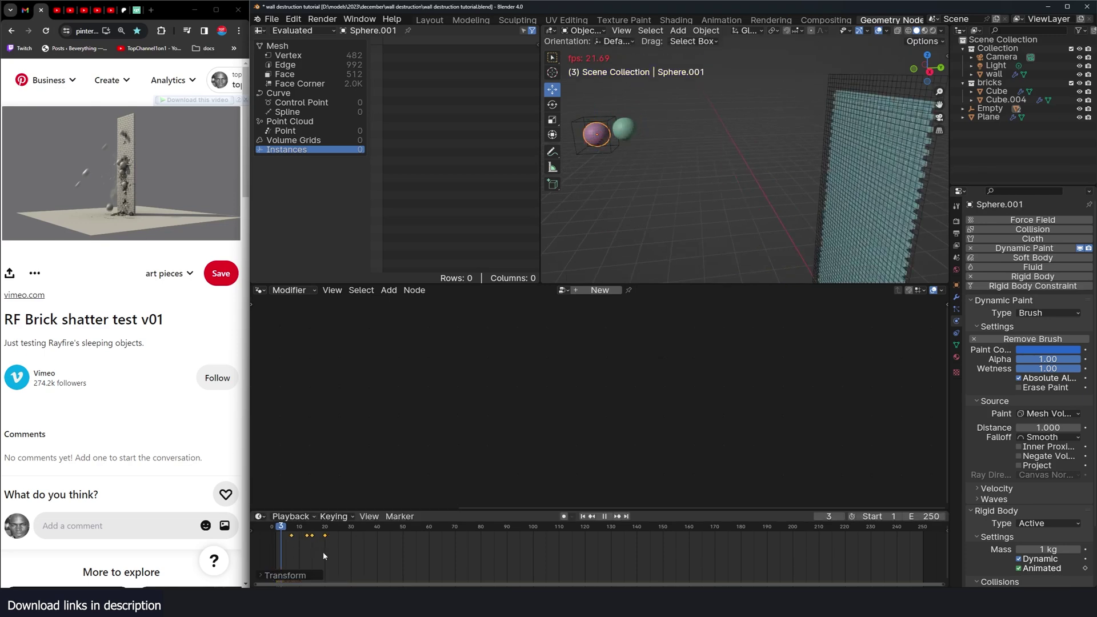
pyautogui.press('Escape')
# - Move both spheres into a new collection named "brushes"
pyautogui.moveTo(636, 218); pyautogui.dragTo(642, 219, button='middle')
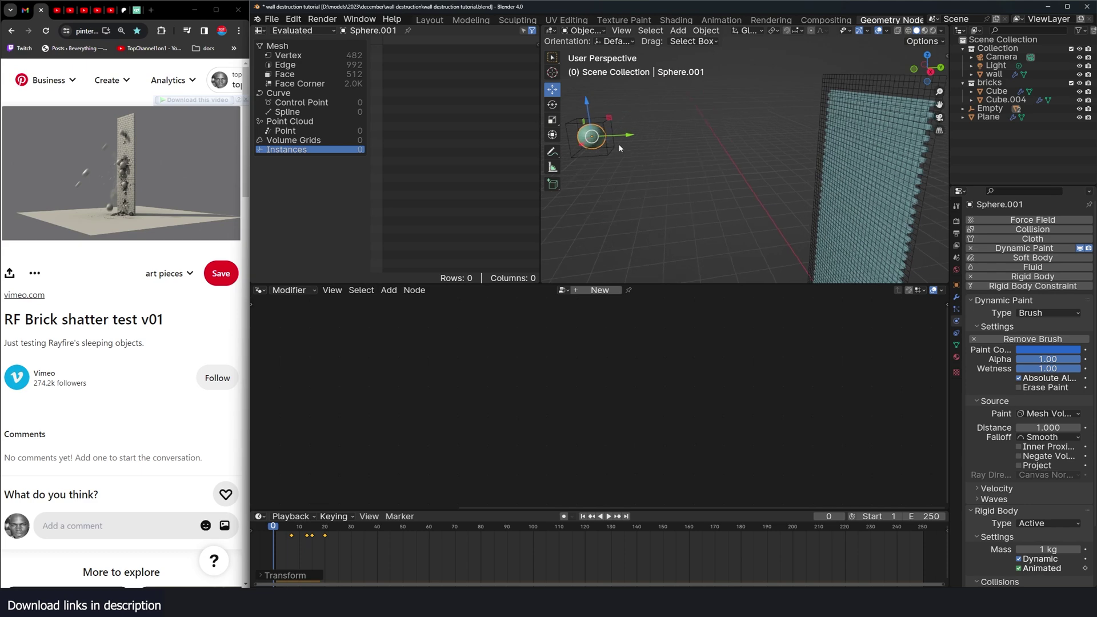
pyautogui.press('KP_Decimal')
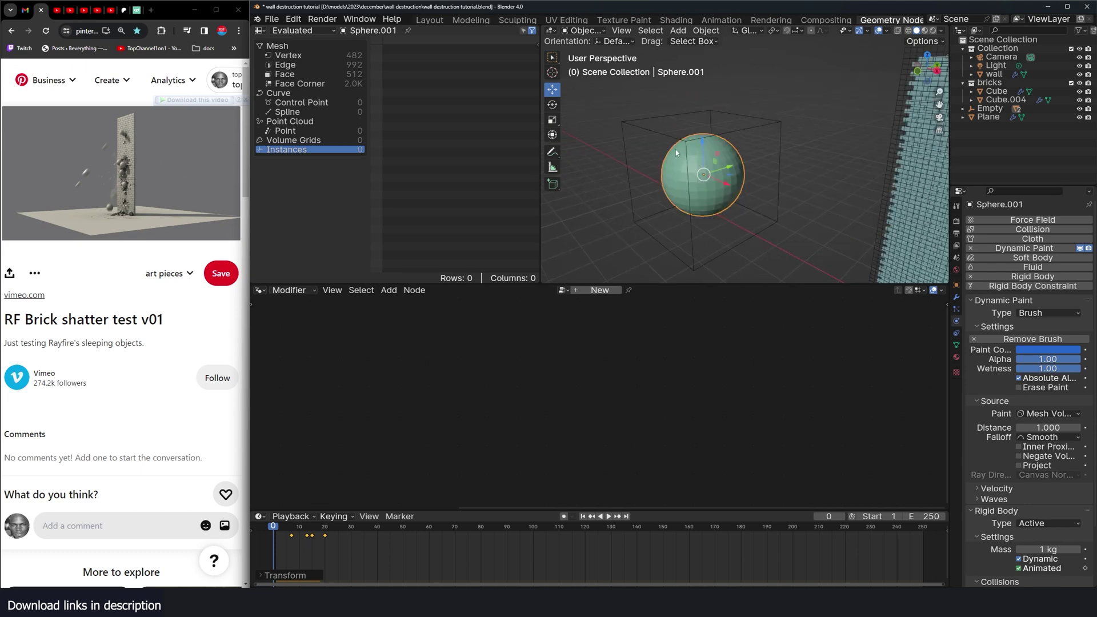
pyautogui.press('m')
pyautogui.click(670, 166)
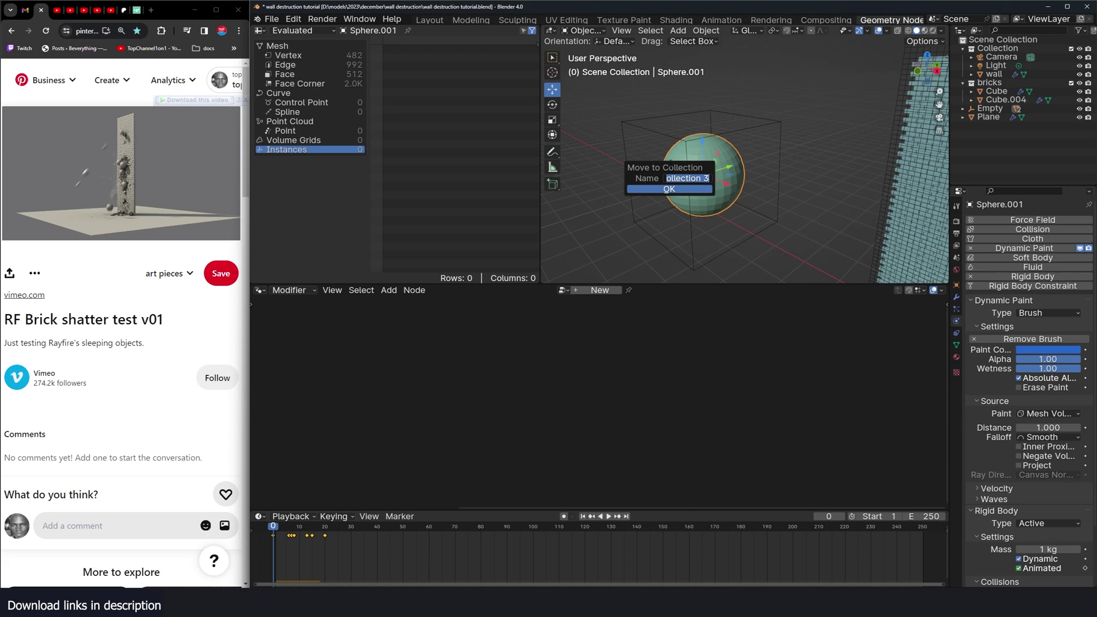
pyautogui.write('brushes')
pyautogui.press('Return')
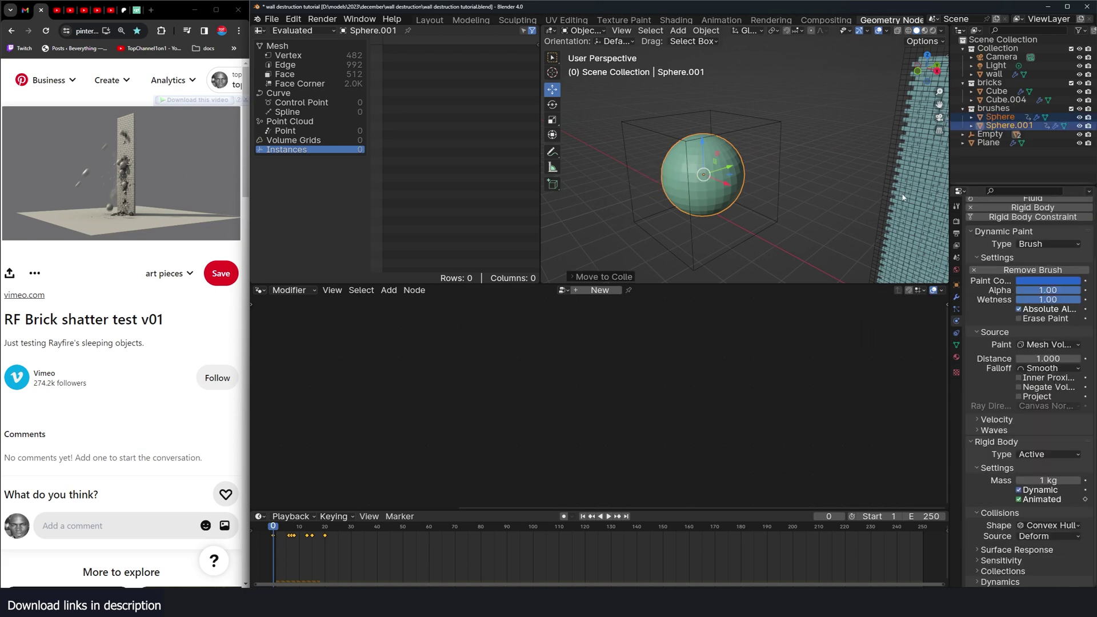
# - Set the plane's Dynamic Paint canvas to use the "brushes" brush collection, and play the simulation
pyautogui.scroll(-4, 836, 105)
pyautogui.click(846, 84)
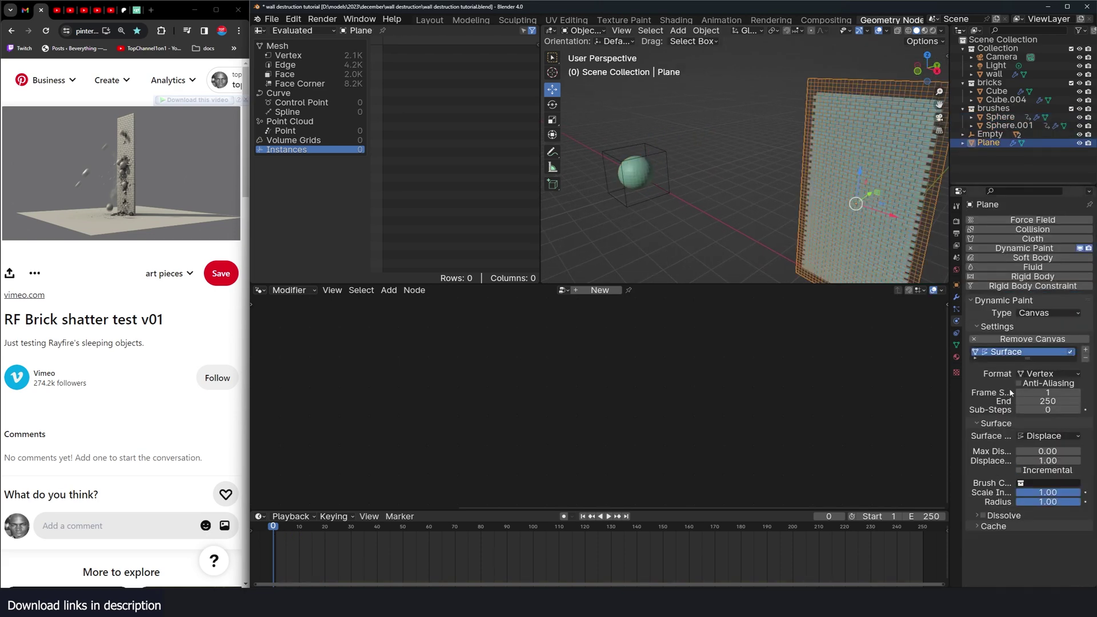
pyautogui.click(1045, 483)
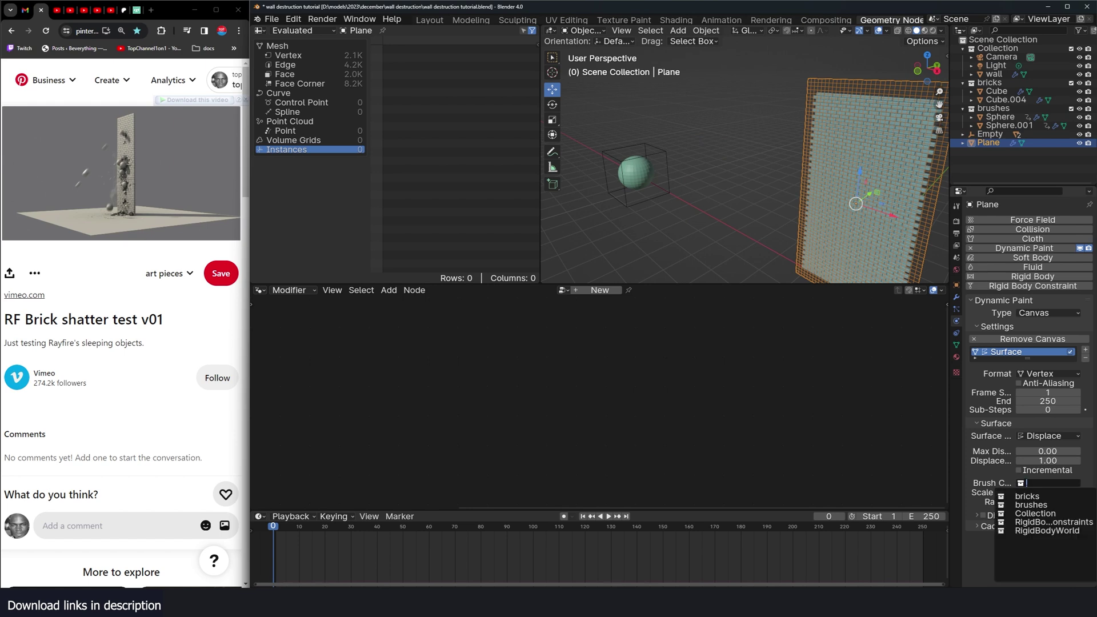
pyautogui.click(1028, 505)
pyautogui.press('space')
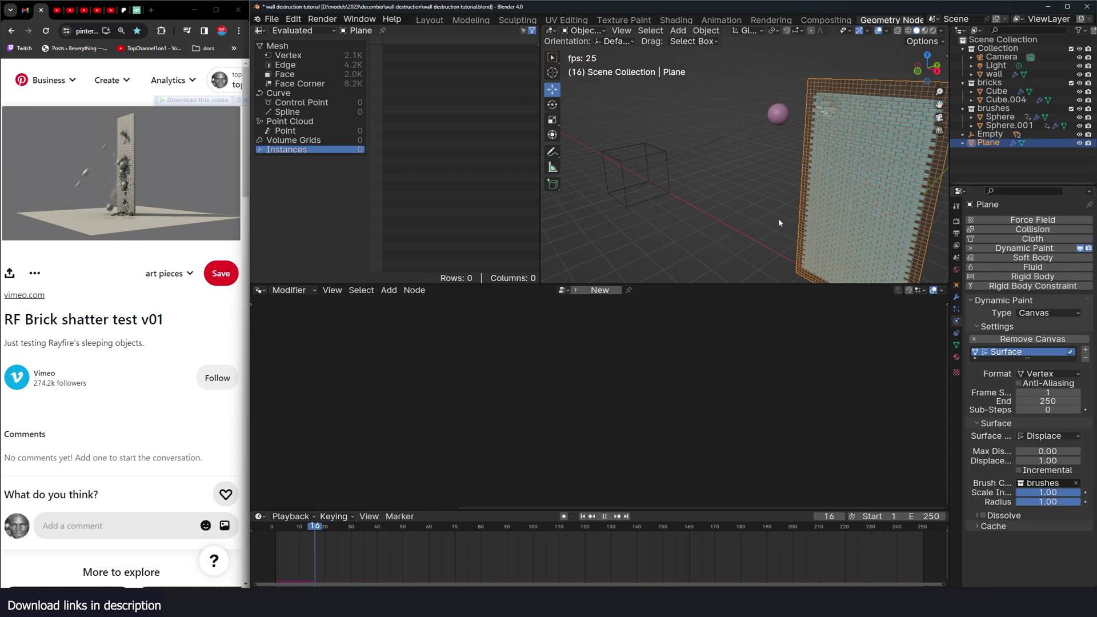
# - Shift Sphere.003's keyframes to start at about frame 25 and play the animation
pyautogui.press('Escape')
pyautogui.moveTo(789, 252)
pyautogui.mouseDown(button='middle')
pyautogui.moveTo(738, 225)
pyautogui.moveTo(818, 203)
pyautogui.moveTo(864, 208)
pyautogui.moveTo(674, 203)
pyautogui.mouseUp(button='middle')
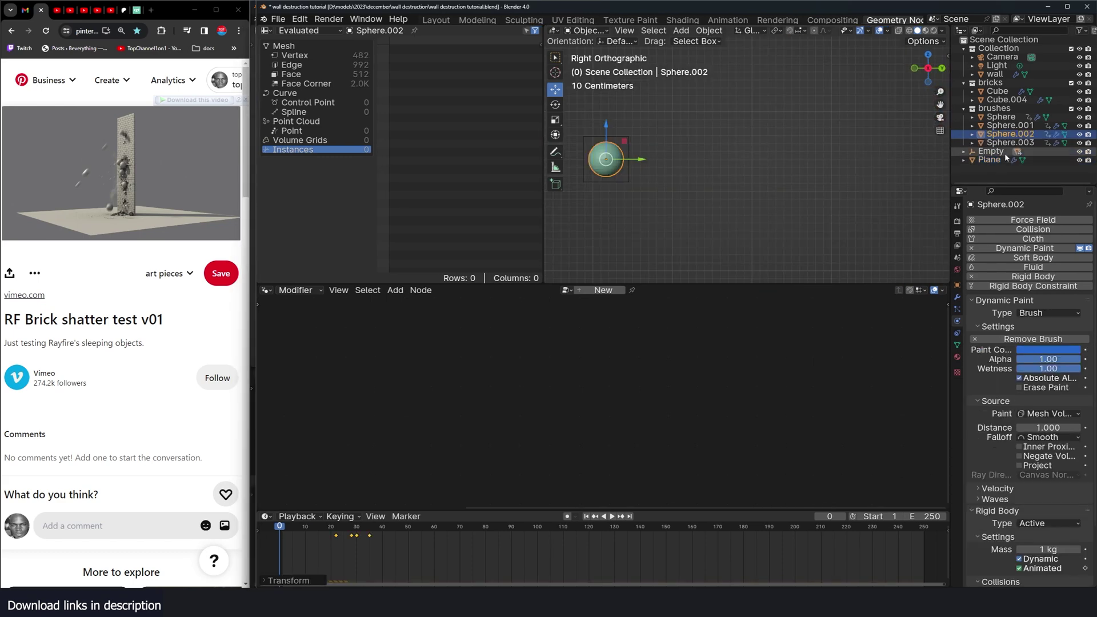
pyautogui.click(1009, 143)
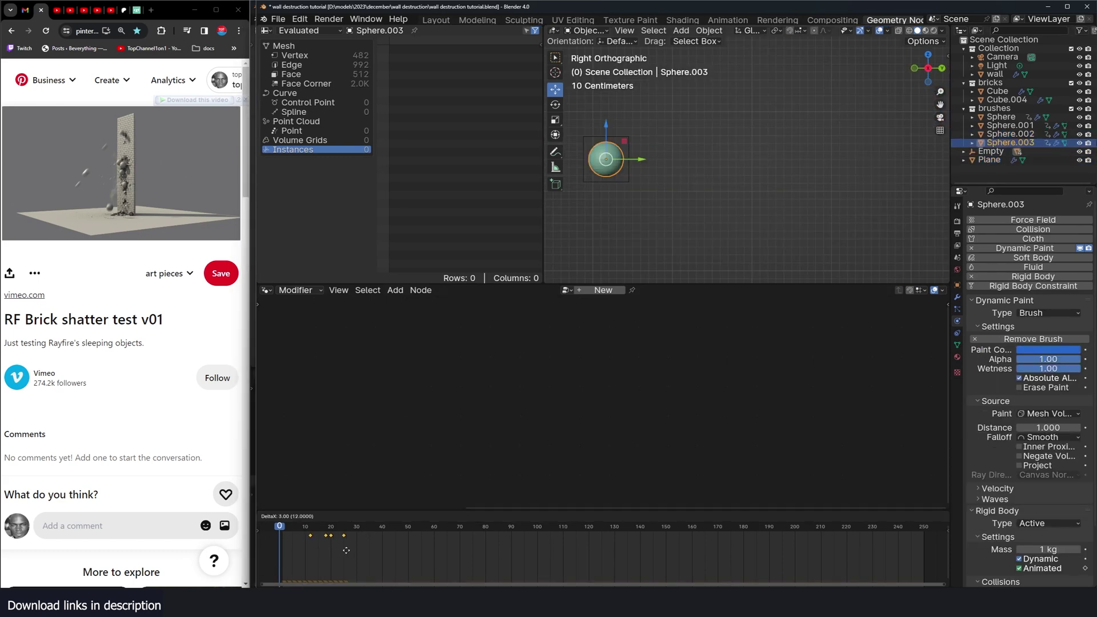
pyautogui.press('space')
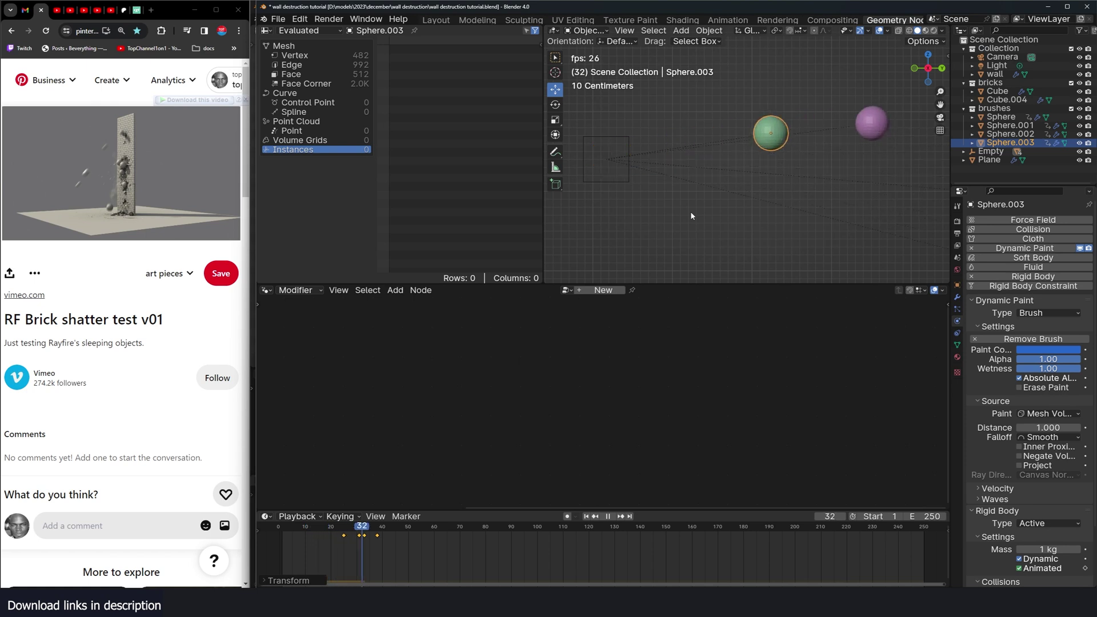
pyautogui.press('Escape')
pyautogui.moveTo(692, 216); pyautogui.dragTo(778, 241, button='middle')
pyautogui.press('space')
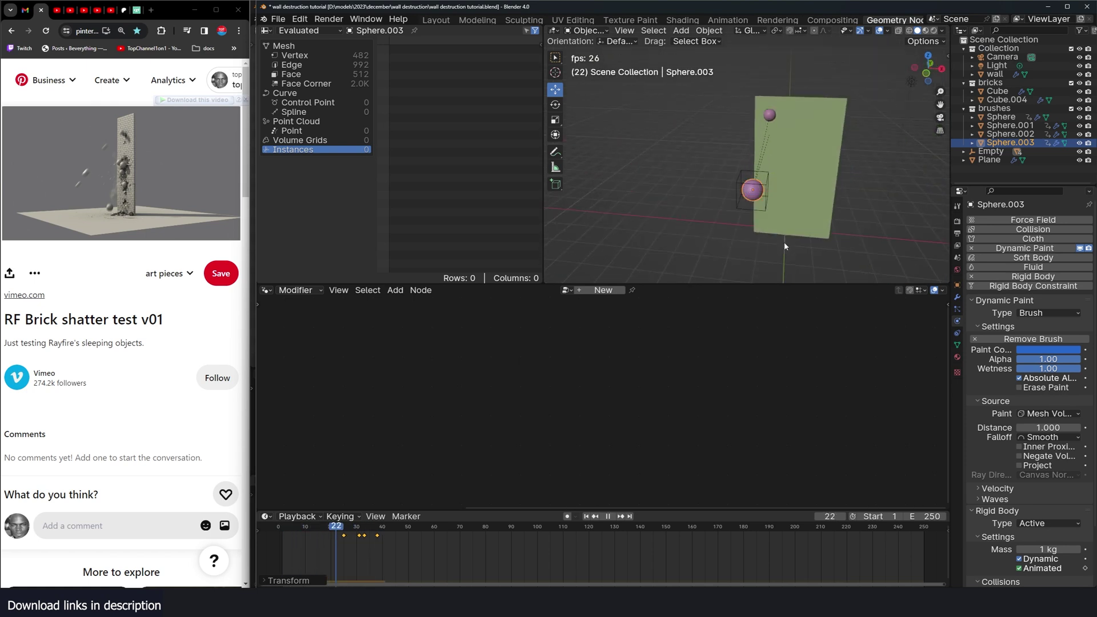
# - Reposition the Empty at the middle of the wall in front view and delete its existing later keyframes
pyautogui.press('Escape')
pyautogui.click(744, 205)
pyautogui.press('KP_1')
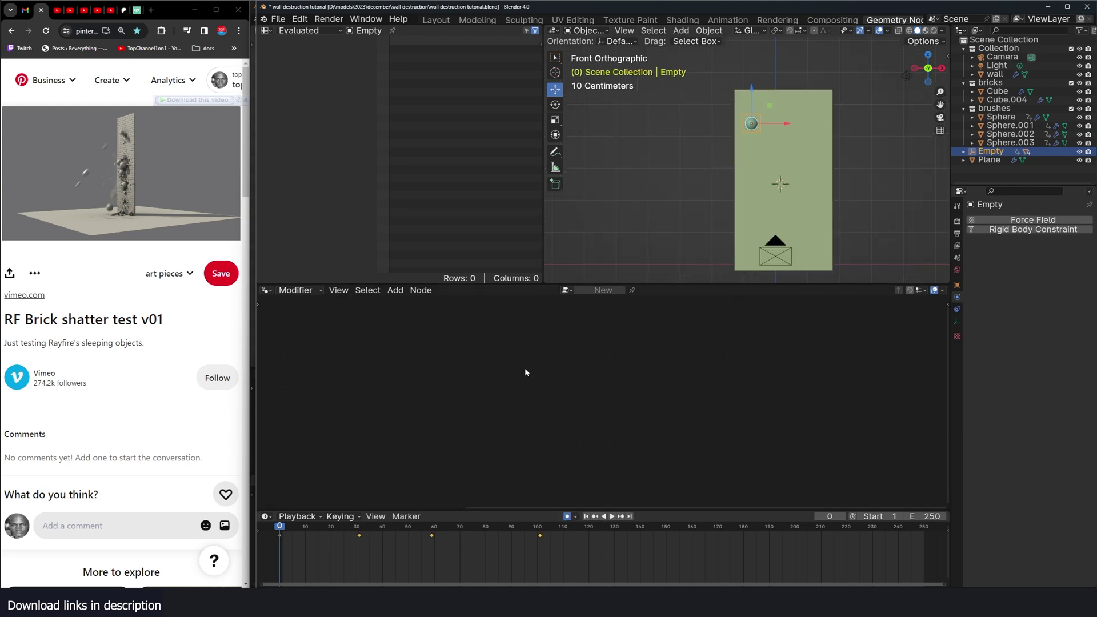
pyautogui.moveTo(766, 147); pyautogui.dragTo(779, 182)
pyautogui.press('x')
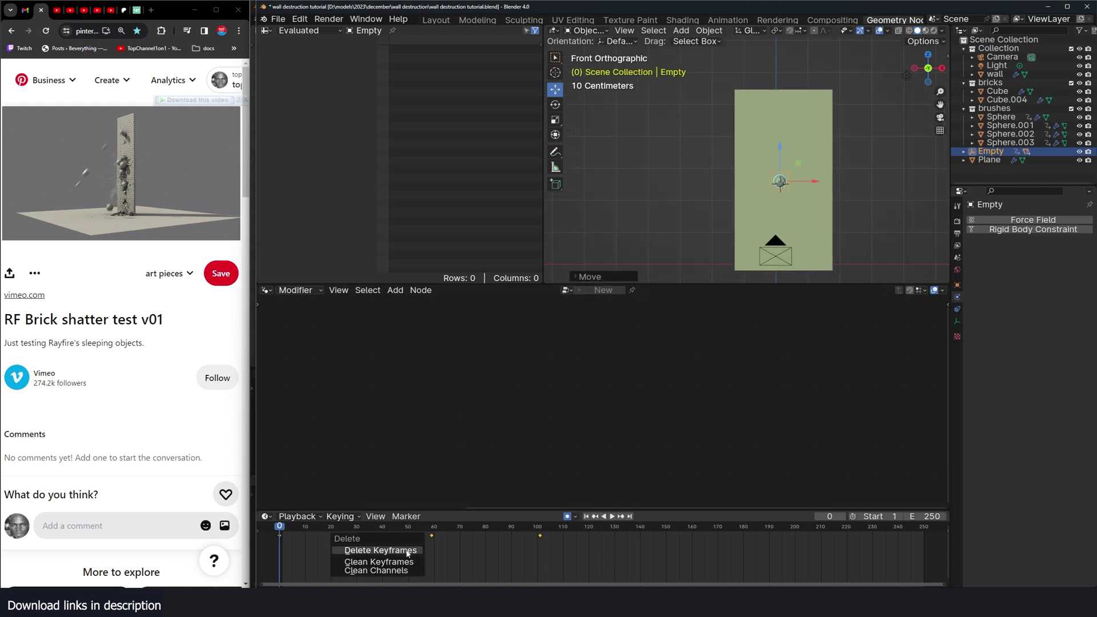
pyautogui.click(408, 550)
pyautogui.press('g')
pyautogui.click(790, 223)
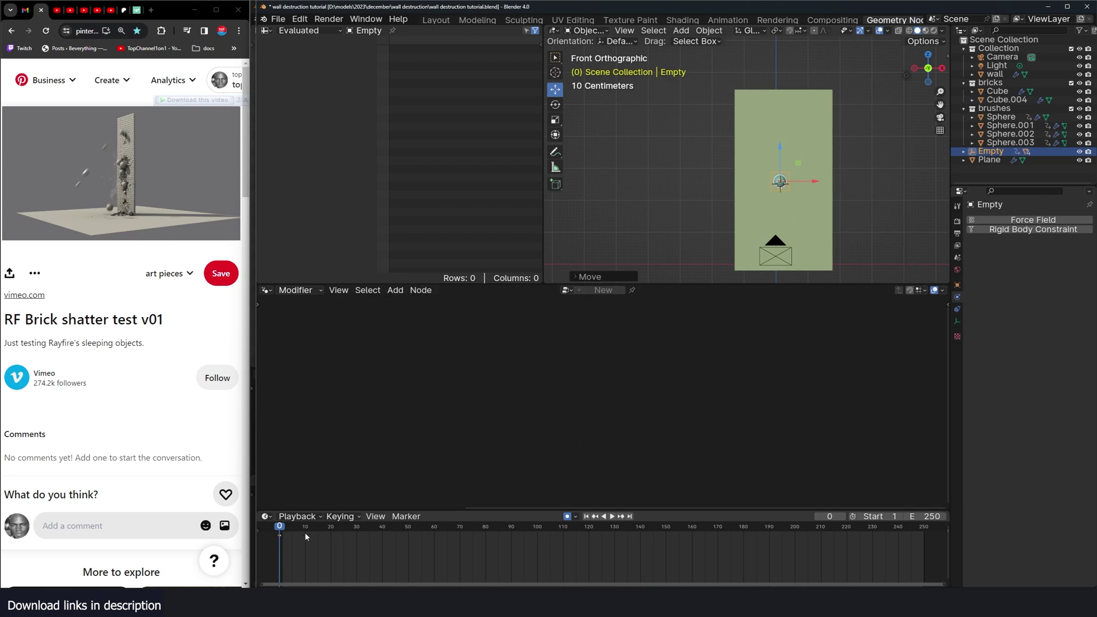
# - Animate the Empty by moving it across the wall at successive frames from about 12 to about 80
pyautogui.moveTo(305, 537); pyautogui.dragTo(311, 541)
pyautogui.press('g')
pyautogui.click(836, 189)
pyautogui.click(356, 532)
pyautogui.press('g')
pyautogui.click(755, 184)
pyautogui.click(388, 532)
pyautogui.press('g')
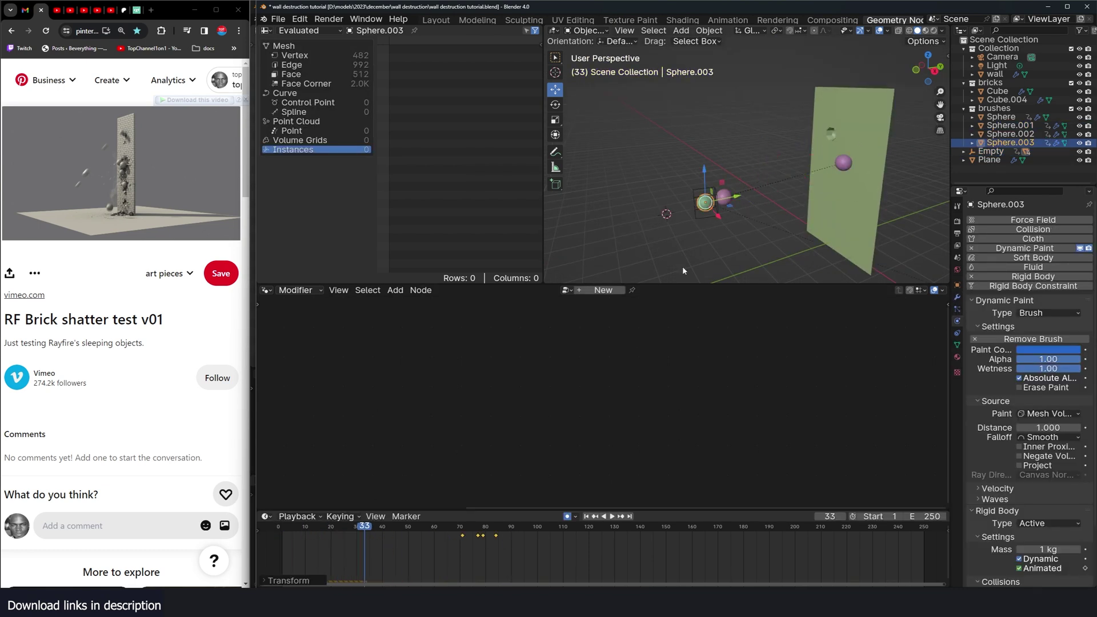
pyautogui.moveTo(429, 528); pyautogui.dragTo(484, 529)
pyautogui.press('g')
# - Shift Sphere.003's keyframes to start at about frame 61 and play the animation from the start
pyautogui.moveTo(731, 207); pyautogui.dragTo(804, 208, button='middle')
pyautogui.hotkey('shift', 'Left')
pyautogui.press('space')
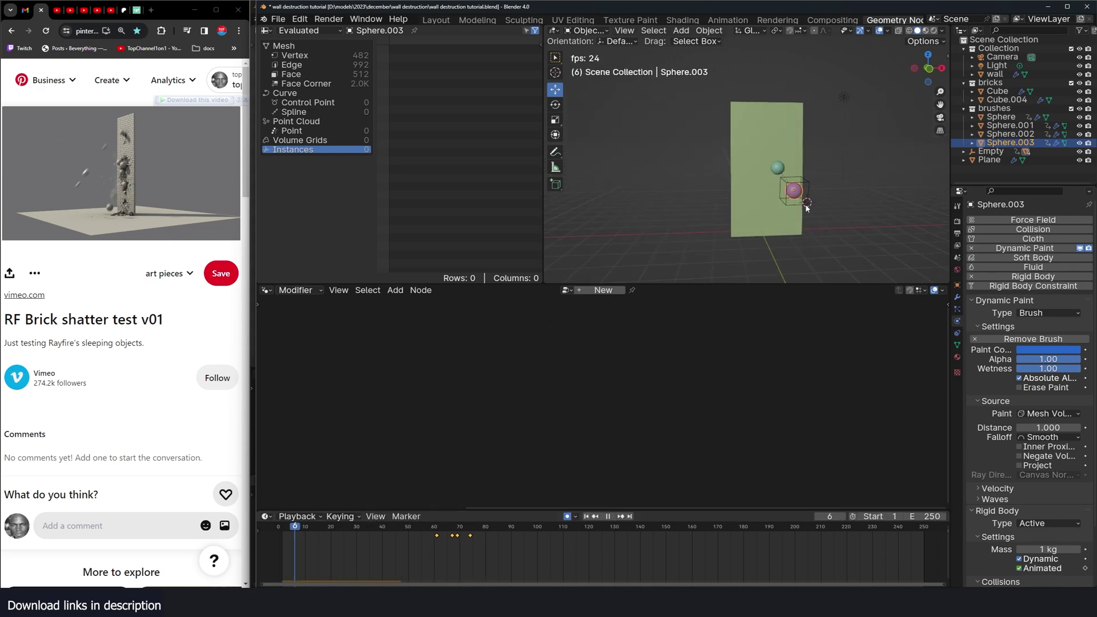
pyautogui.click(797, 189)
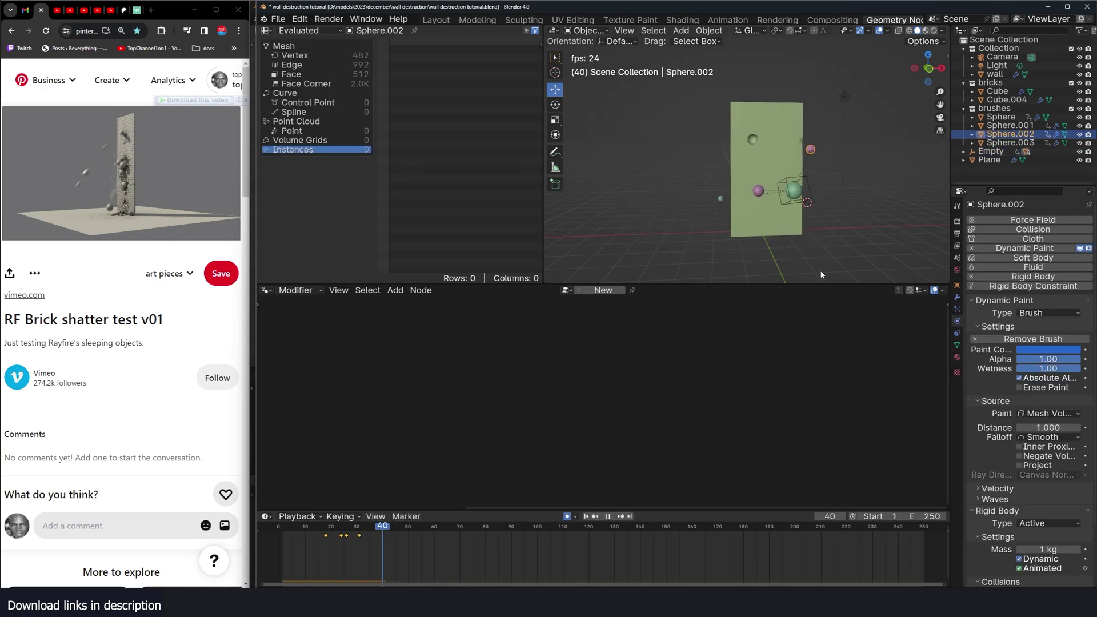
pyautogui.press('Escape')
# - Add a large ground plane under the wall and make it a passive rigid body
pyautogui.hotkey('shift', 'a')
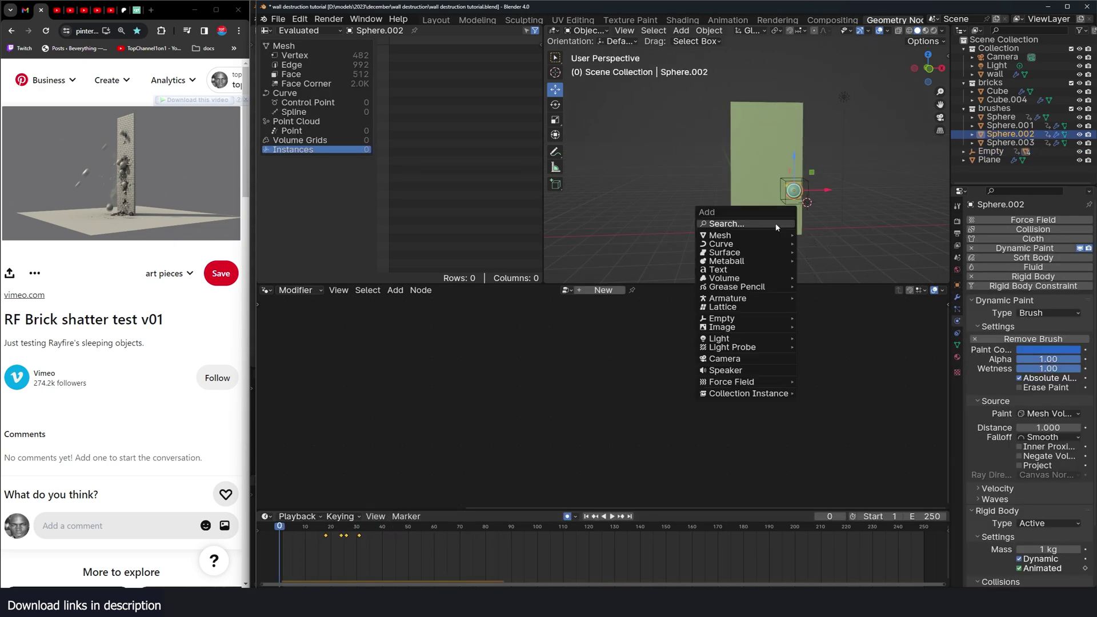
pyautogui.click(802, 236)
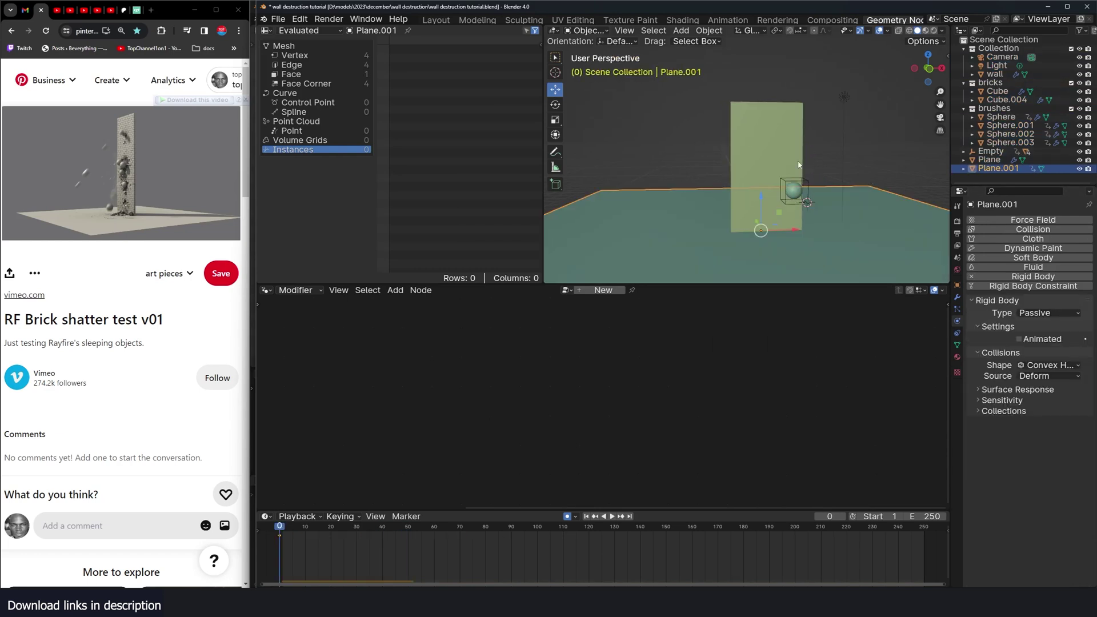
# - Hide the Dynamic Paint canvas plane and play the simulation on the bricks
pyautogui.click(799, 165)
pyautogui.moveTo(799, 165)
pyautogui.mouseDown(button='middle')
pyautogui.moveTo(766, 209)
pyautogui.moveTo(846, 203)
pyautogui.mouseUp(button='middle')
pyautogui.press('h')
pyautogui.press('space')
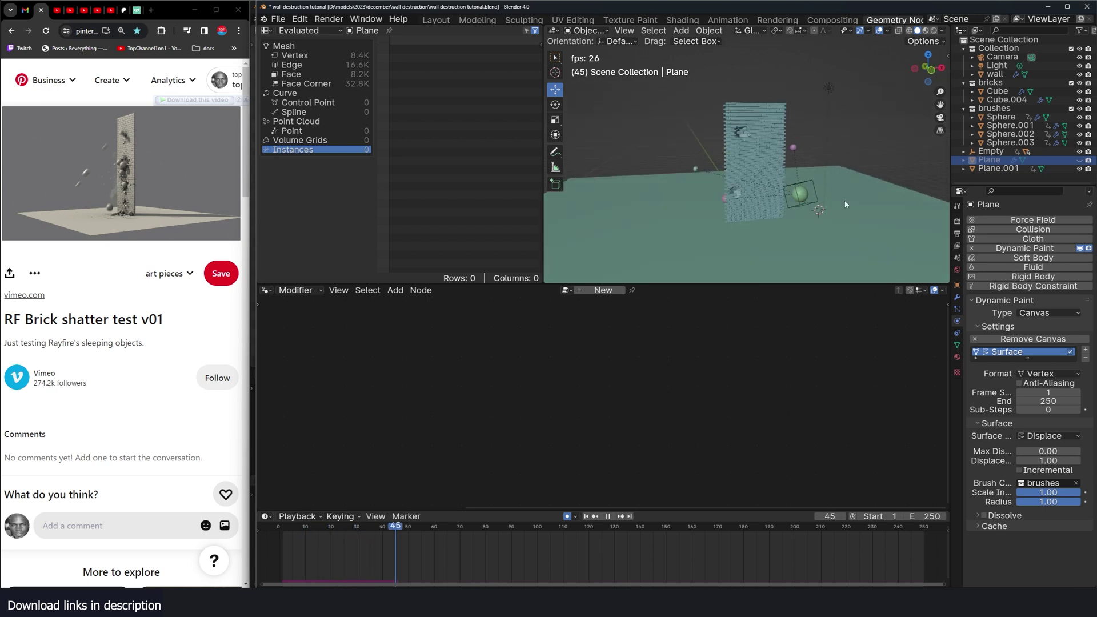
pyautogui.press('Escape')
# - Make the wall a passive rigid body with Final as its collision source, and play the simulation
pyautogui.click(729, 190)
pyautogui.press('space')
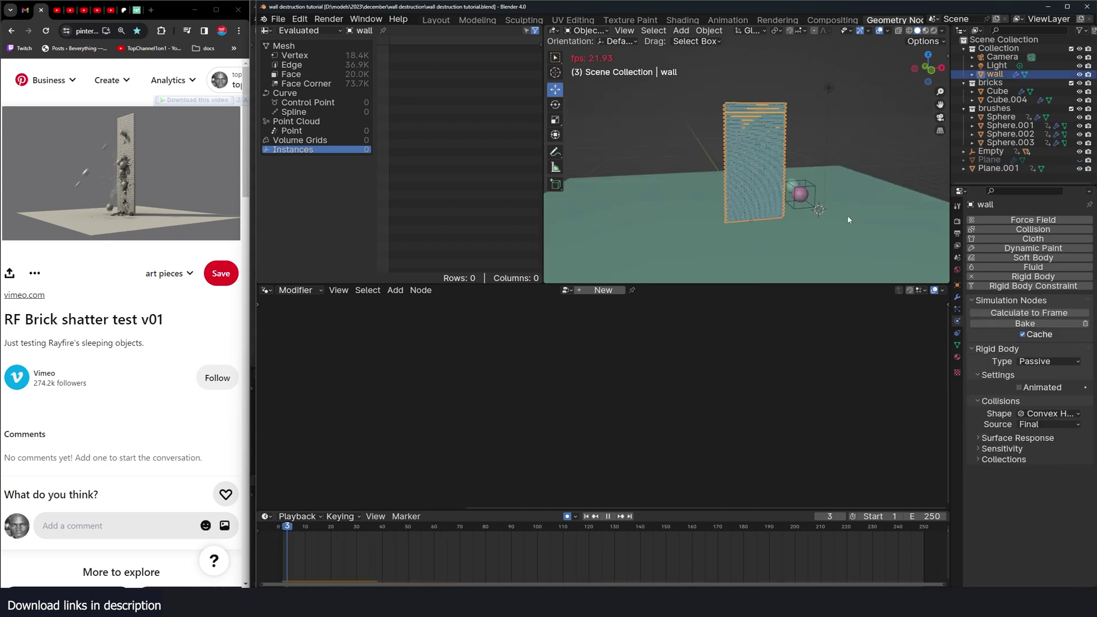
pyautogui.moveTo(728, 190); pyautogui.dragTo(821, 135, button='middle')
pyautogui.press('Escape')
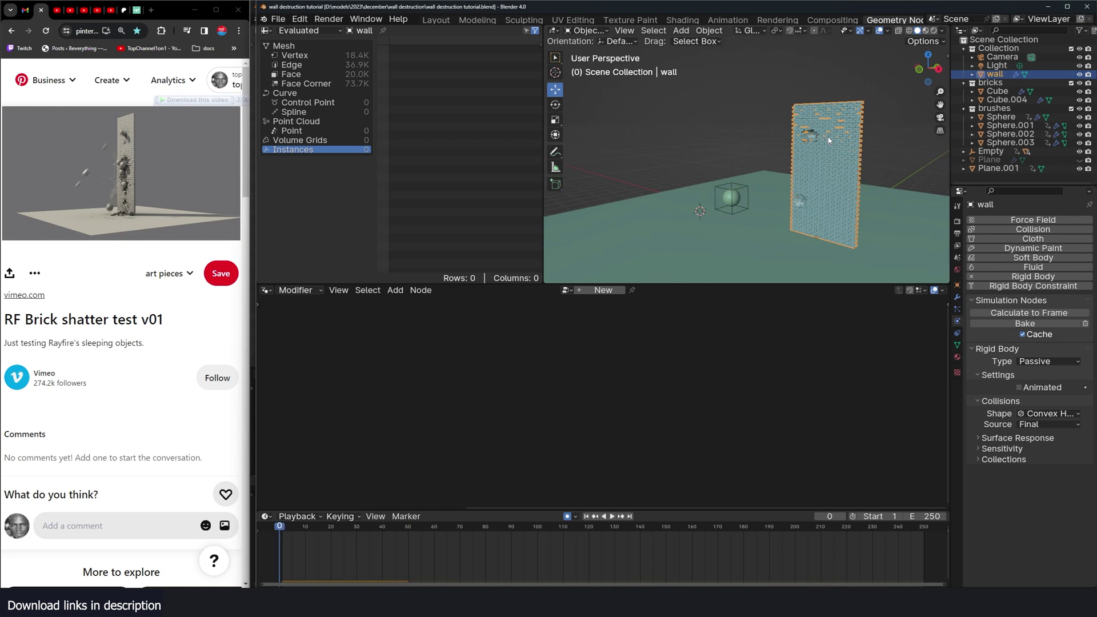
pyautogui.click(1030, 424)
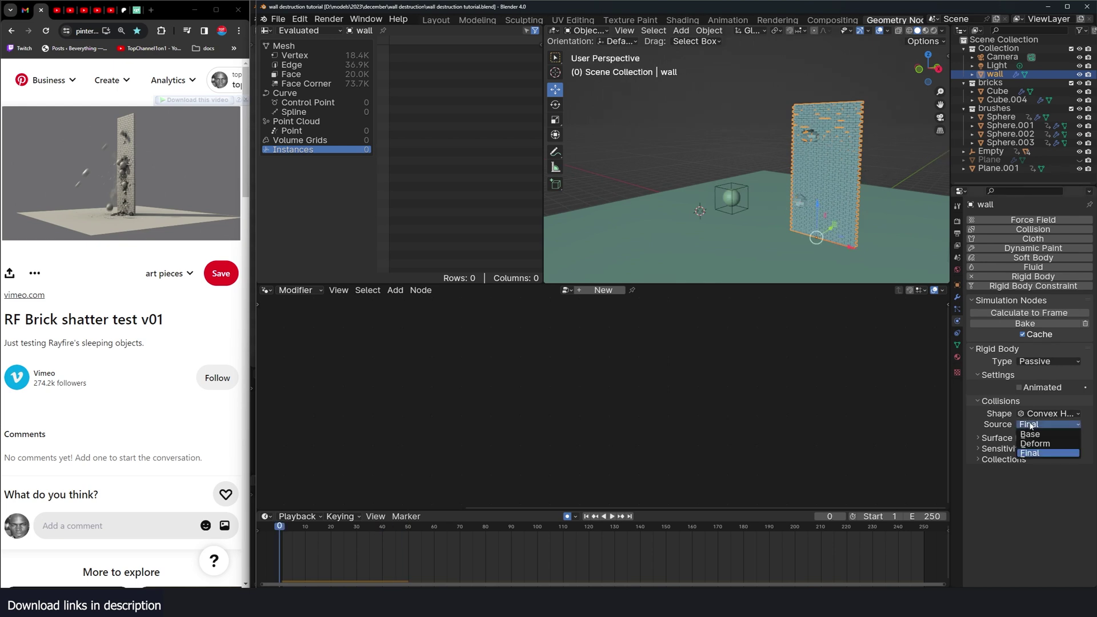
pyautogui.click(1039, 452)
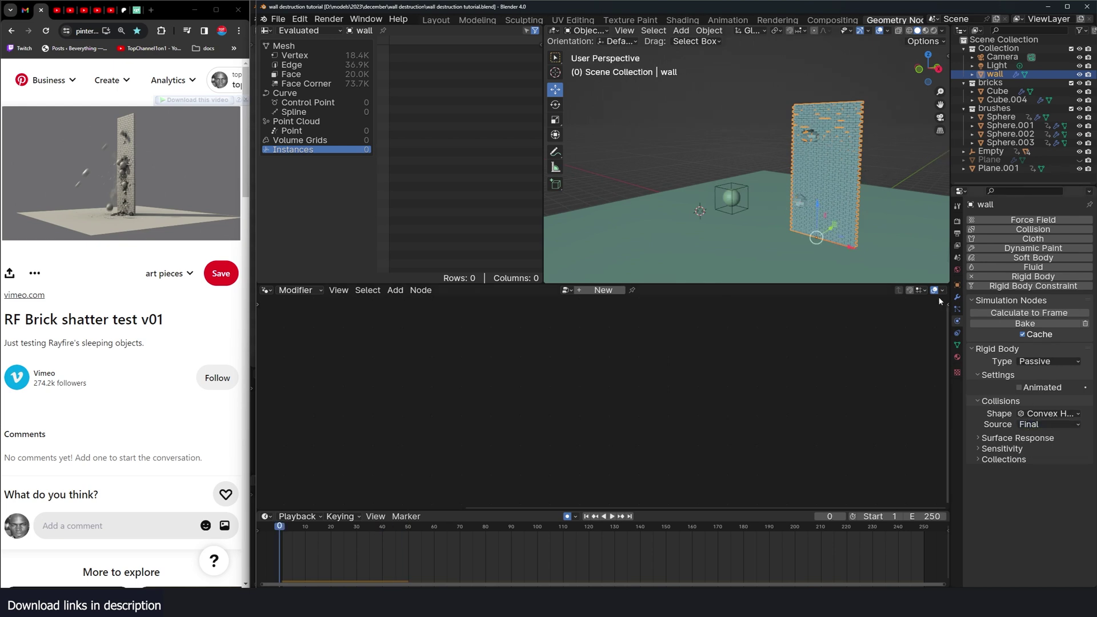
pyautogui.click(958, 296)
pyautogui.keyDown('shift'); pyautogui.moveTo(837, 192); pyautogui.dragTo(821, 203, button='middle'); pyautogui.keyUp('shift')
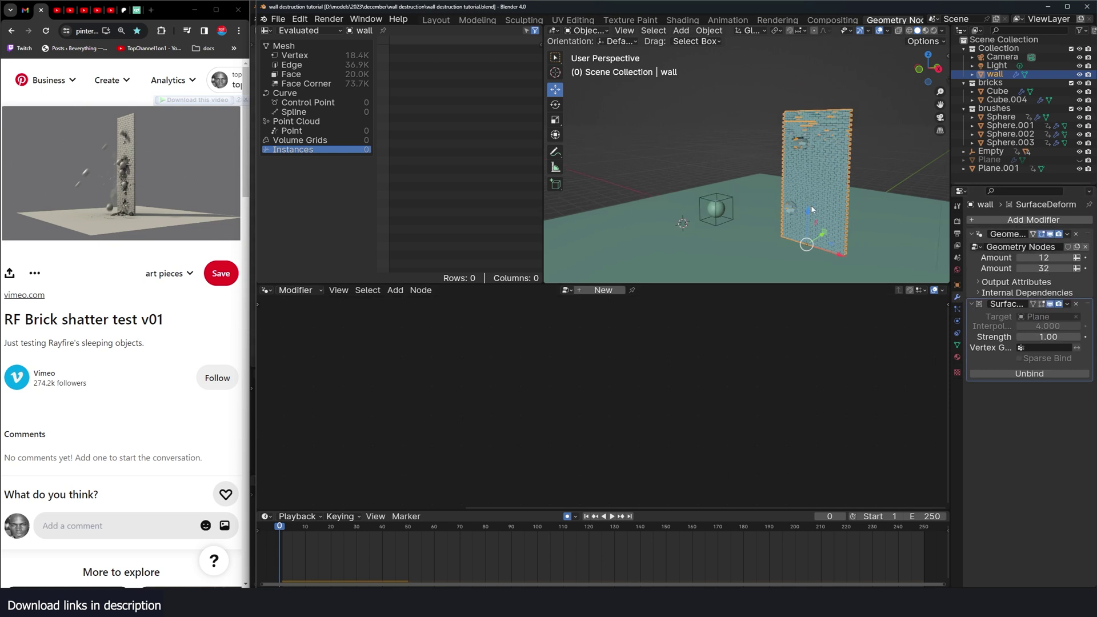
# - Add a new plane at the wall, rotate it 90° about X, and scale it to about 1.38 by 2.67 to cover the bricks
pyautogui.scroll(1, 821, 203)
pyautogui.hotkey('alt', 'a')
pyautogui.hotkey('shift', 'a')
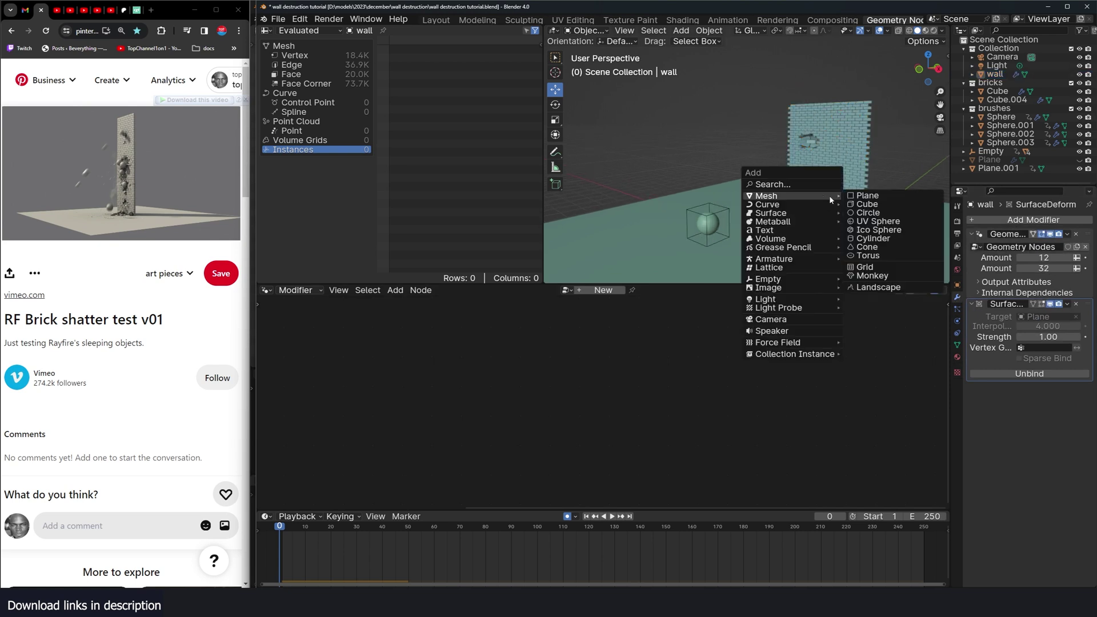
pyautogui.click(898, 196)
pyautogui.press('r')
pyautogui.press('x')
pyautogui.press('9')
pyautogui.press('0')
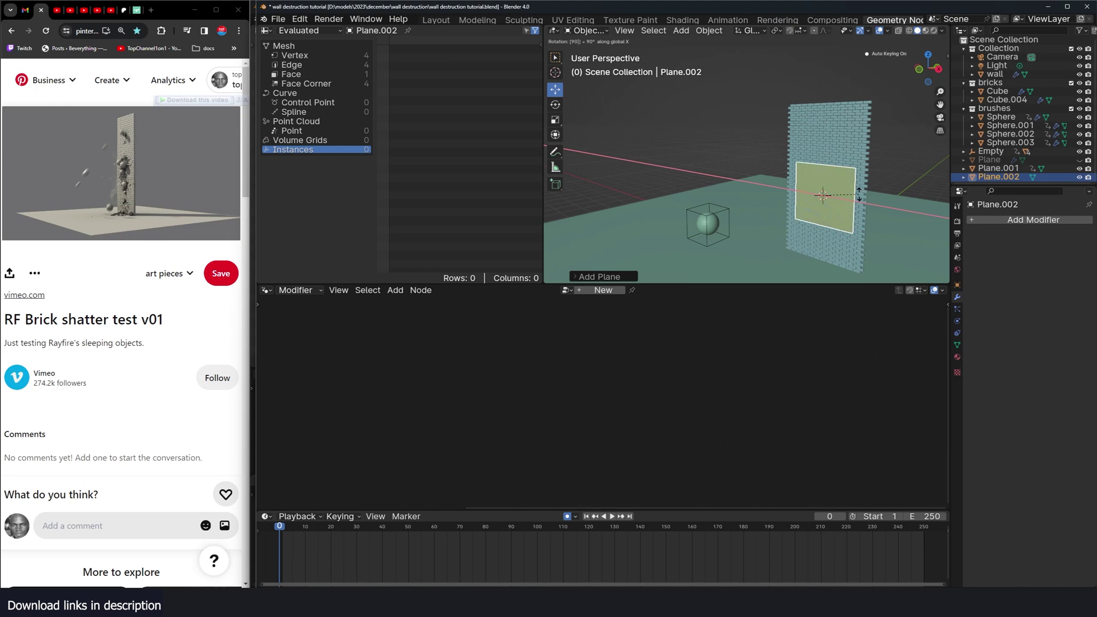
pyautogui.press('Return')
pyautogui.press('s')
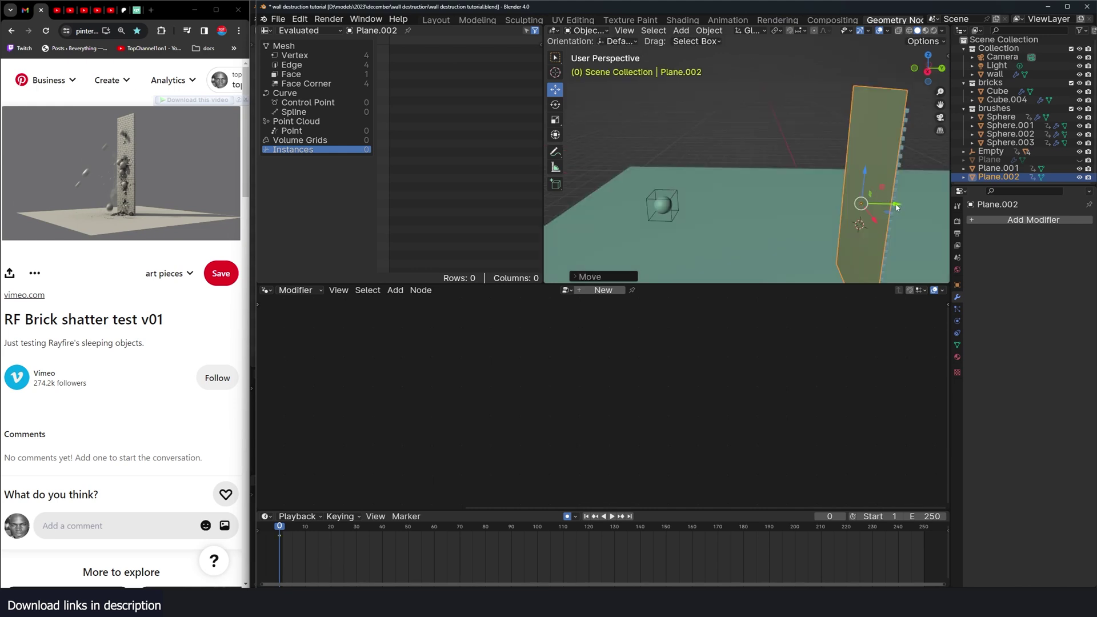
# - Move the new plane along Y to about -0.03 m against the wall and delete its keyframes
pyautogui.moveTo(896, 206); pyautogui.dragTo(898, 205)
pyautogui.press('x')
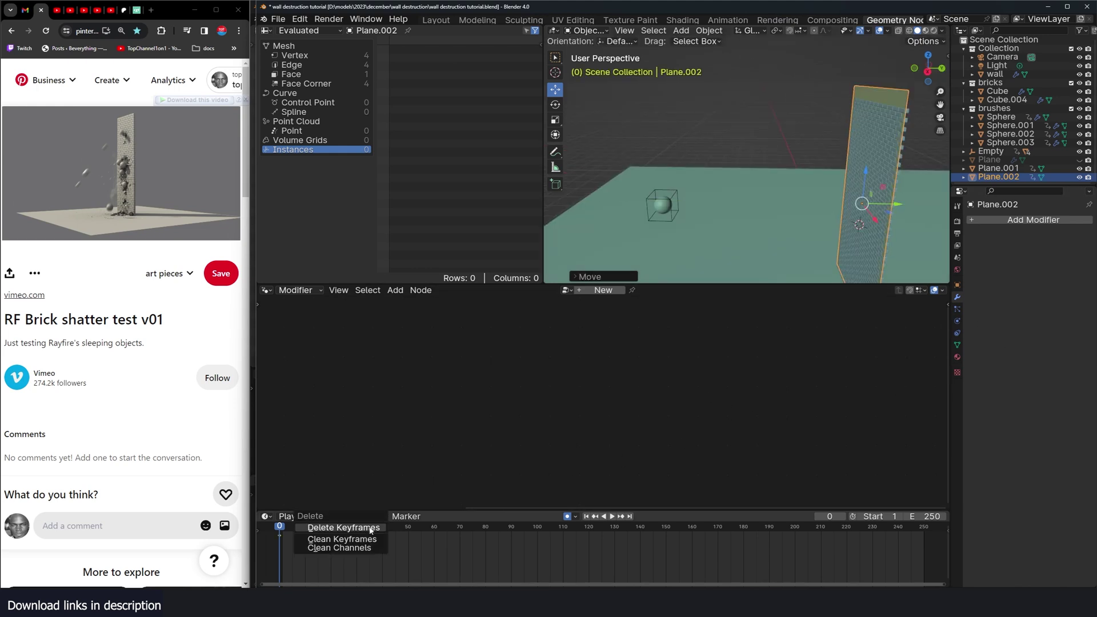
pyautogui.click(369, 527)
# - Set the new collision plane's viewport display to Wire
pyautogui.click(957, 284)
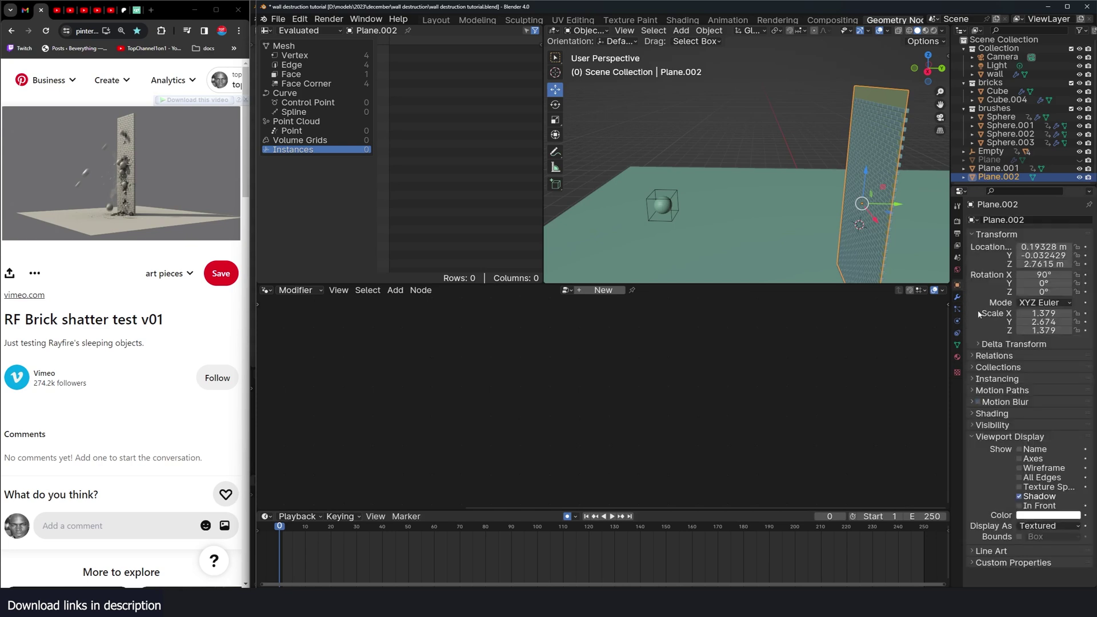
pyautogui.click(1042, 531)
pyautogui.click(1037, 539)
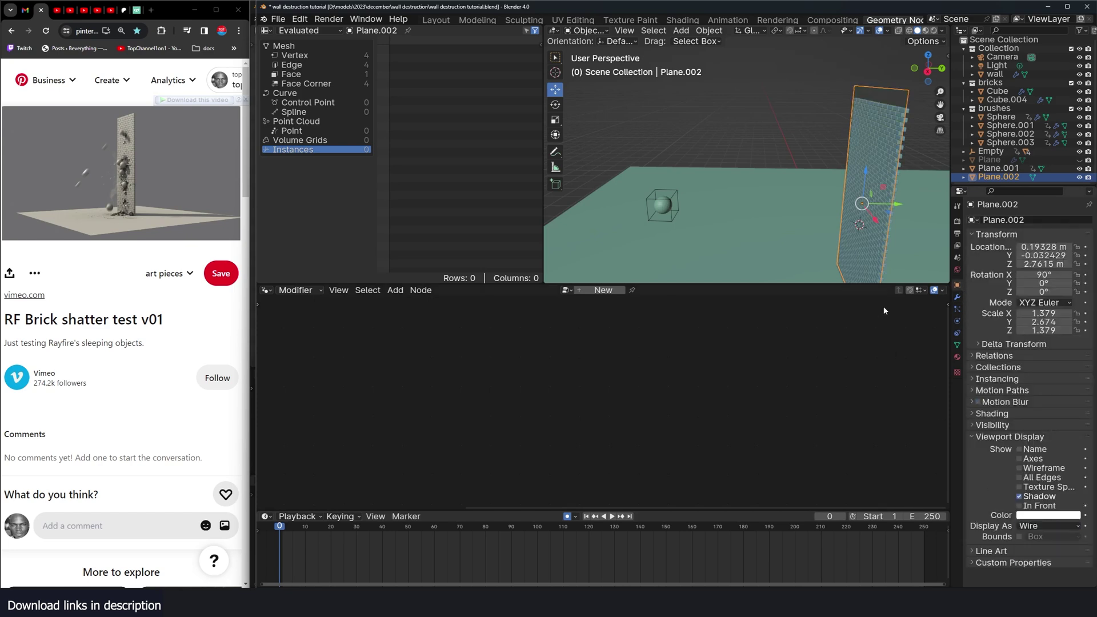
# - Make the wire plane a passive rigid body and play the simulation
pyautogui.click(957, 321)
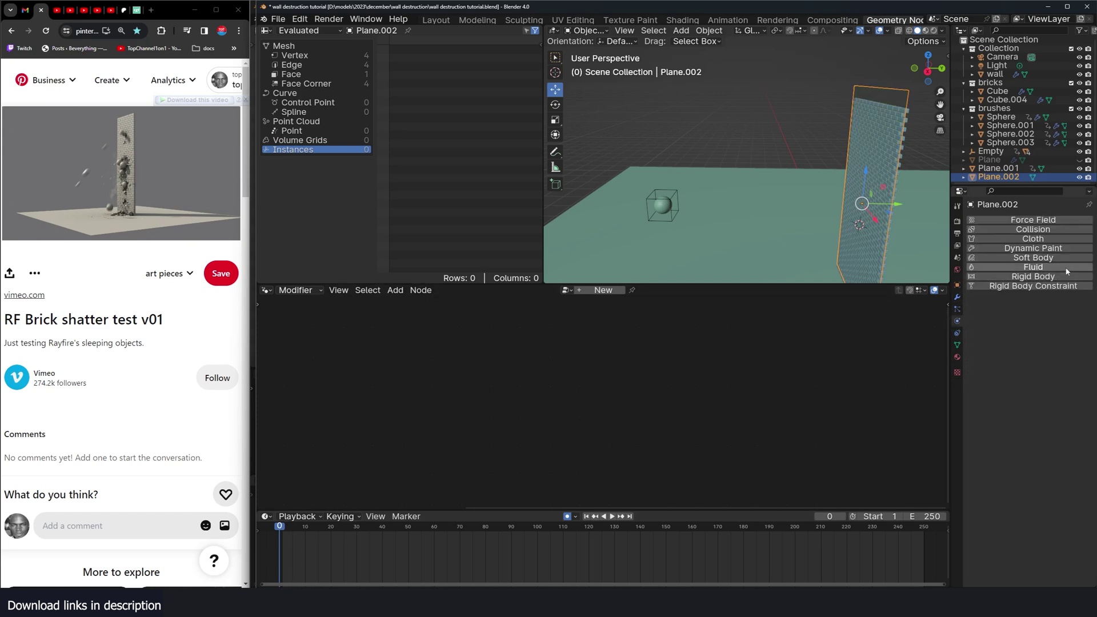
pyautogui.click(1033, 277)
pyautogui.click(1049, 312)
pyautogui.click(1034, 326)
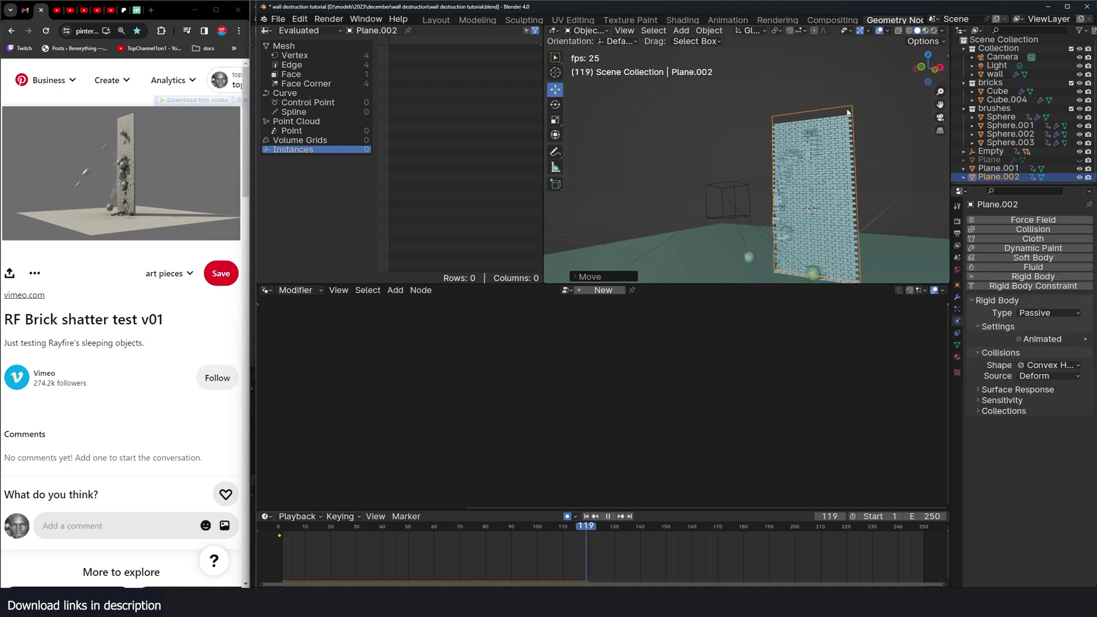
pyautogui.press('Escape')
pyautogui.press('space')
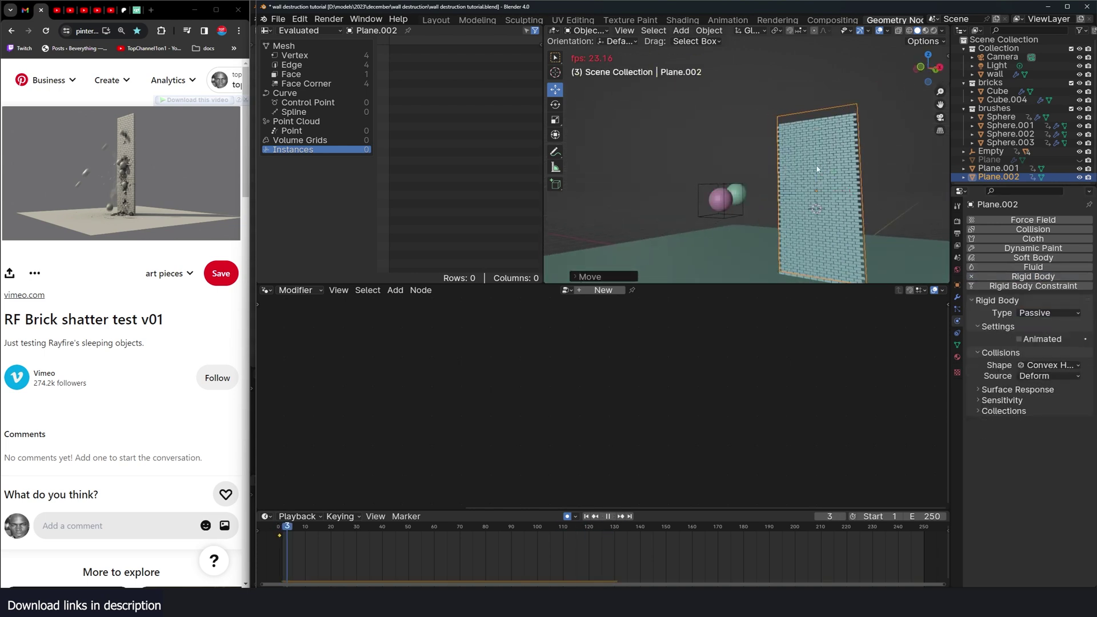
pyautogui.press('Escape')
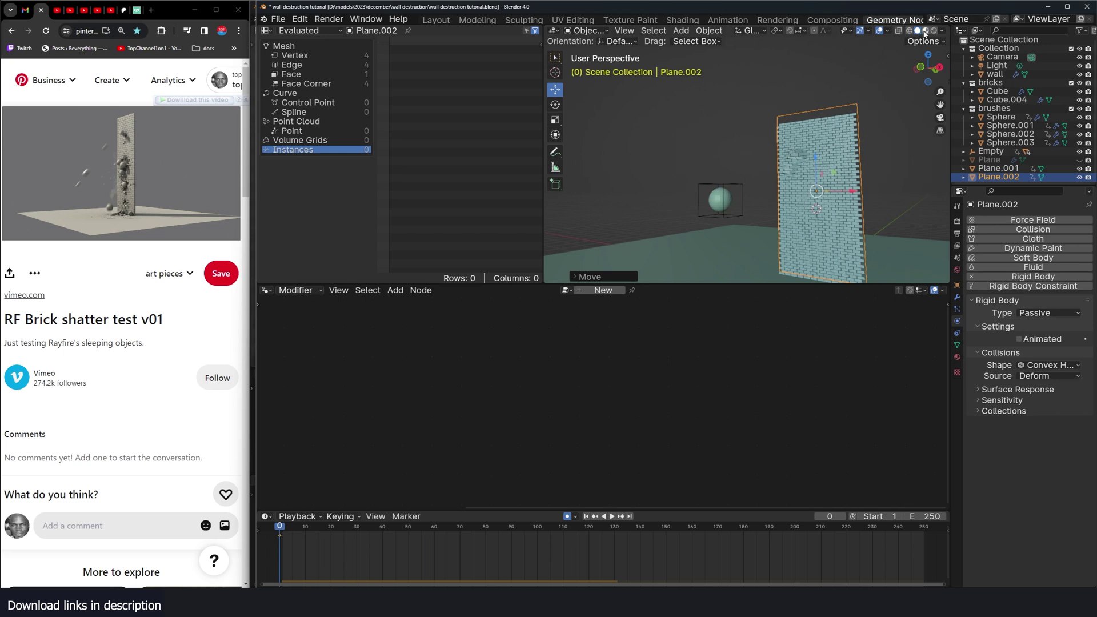
# - Switch the viewport to material preview and play the simulation to examine the wall
pyautogui.click(924, 31)
pyautogui.click(887, 91)
pyautogui.moveTo(886, 91)
pyautogui.mouseDown(button='middle')
pyautogui.moveTo(862, 149)
pyautogui.moveTo(798, 117)
pyautogui.moveTo(882, 123)
pyautogui.moveTo(843, 158)
pyautogui.moveTo(731, 166)
pyautogui.mouseUp(button='middle')
pyautogui.press('space')
pyautogui.press('Escape')
# - Unhide and select the Dynamic Paint canvas plane, and return the viewport to solid shading
pyautogui.hotkey('alt', 'h')
pyautogui.click(839, 137)
pyautogui.scroll(-3, 820, 135)
pyautogui.moveTo(820, 135); pyautogui.dragTo(859, 196, button='middle')
pyautogui.press('z')
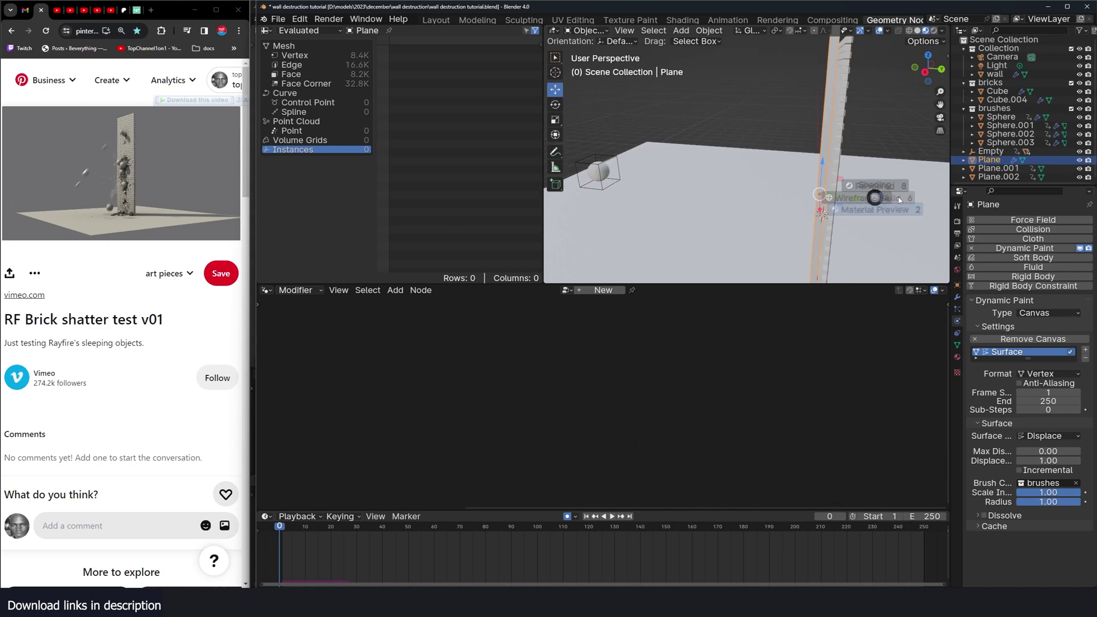
pyautogui.click(898, 197)
# - Move the canvas plane along Y to about -0.34 m in front of the wall and play the simulation
pyautogui.moveTo(859, 200); pyautogui.dragTo(838, 224)
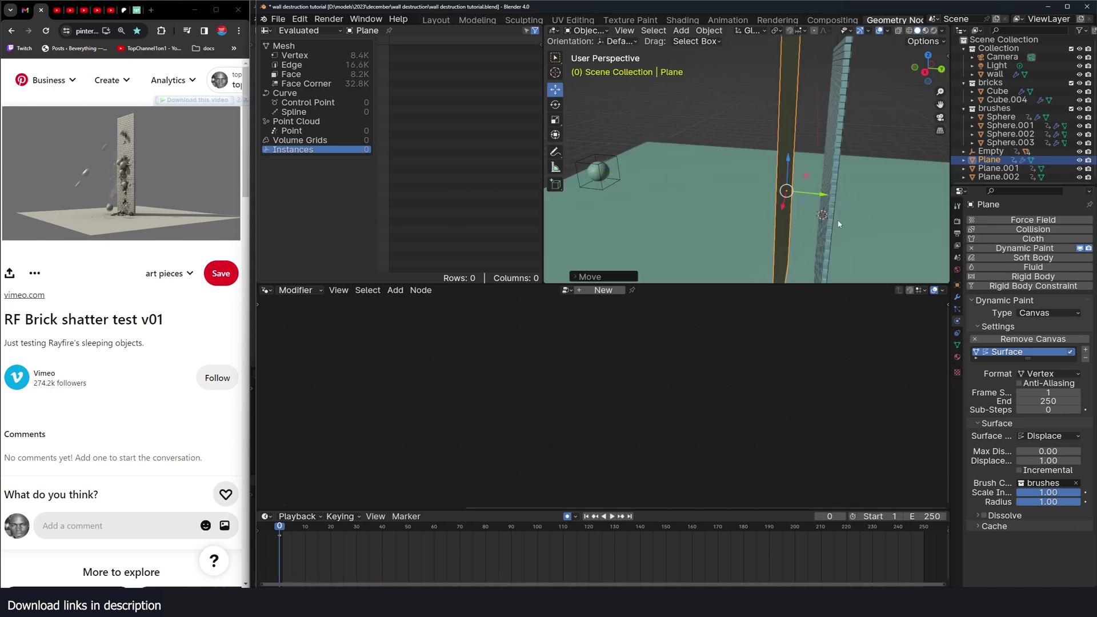
pyautogui.moveTo(818, 175); pyautogui.dragTo(786, 181, button='middle')
pyautogui.moveTo(803, 191); pyautogui.dragTo(829, 197)
pyautogui.moveTo(828, 197)
pyautogui.mouseDown(button='middle')
pyautogui.moveTo(864, 200)
pyautogui.moveTo(809, 186)
pyautogui.moveTo(919, 150)
pyautogui.moveTo(852, 155)
pyautogui.moveTo(834, 184)
pyautogui.mouseUp(button='middle')
pyautogui.press('space')
pyautogui.press('Escape')
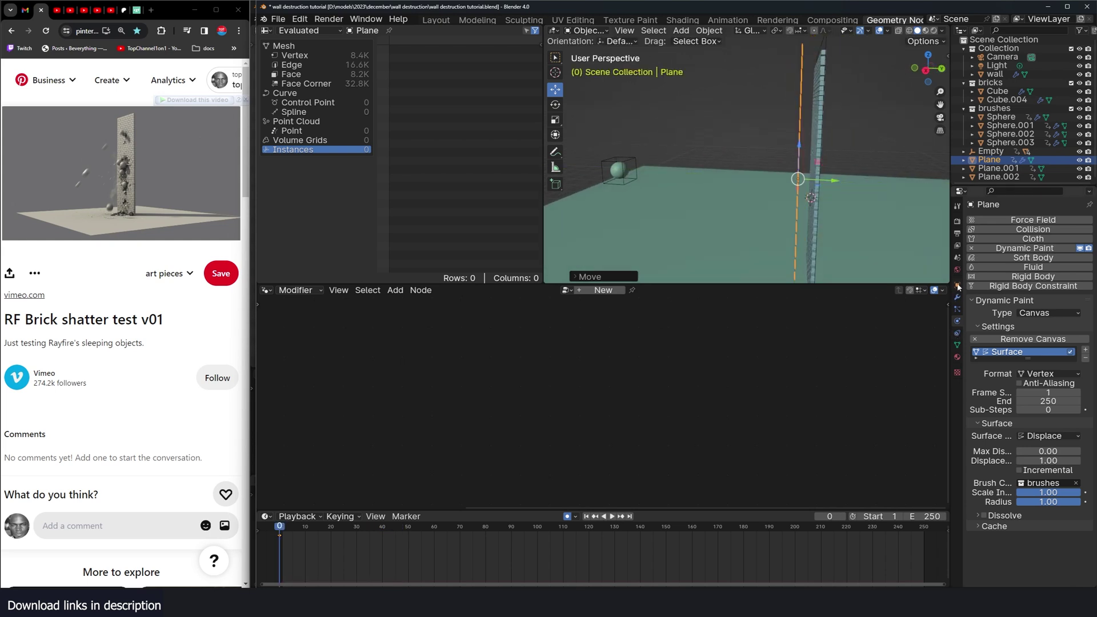
# - Set the canvas plane's display to Wire, move it along Y to about -0.12 m, and inspect the deformed bricks at frame 59
pyautogui.click(958, 286)
pyautogui.click(1048, 525)
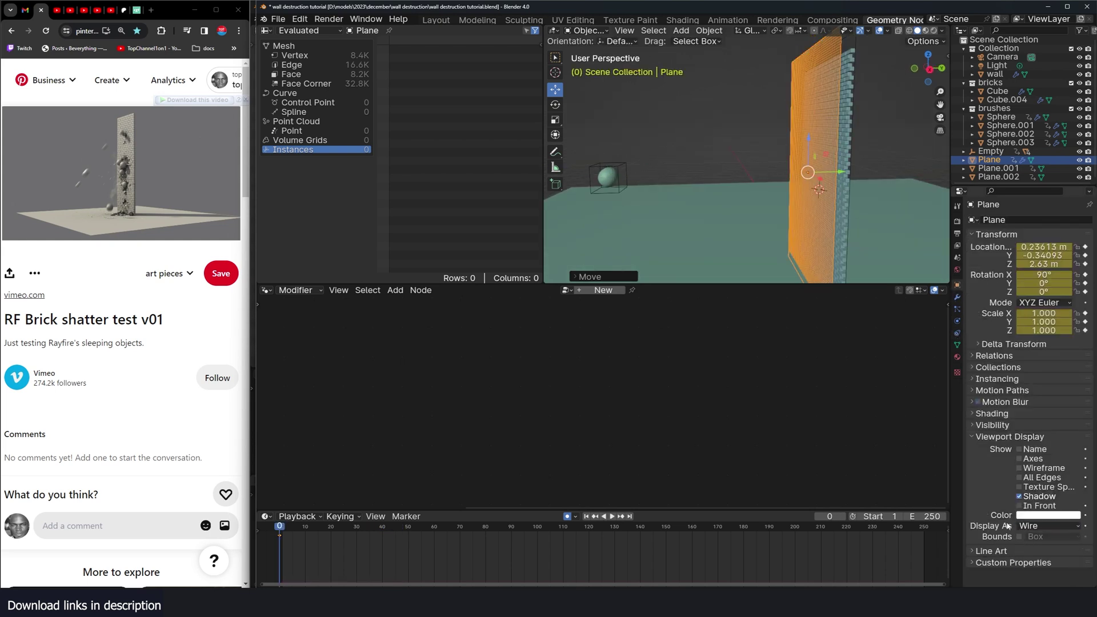
pyautogui.press('space')
pyautogui.moveTo(784, 215); pyautogui.dragTo(844, 200, button='middle')
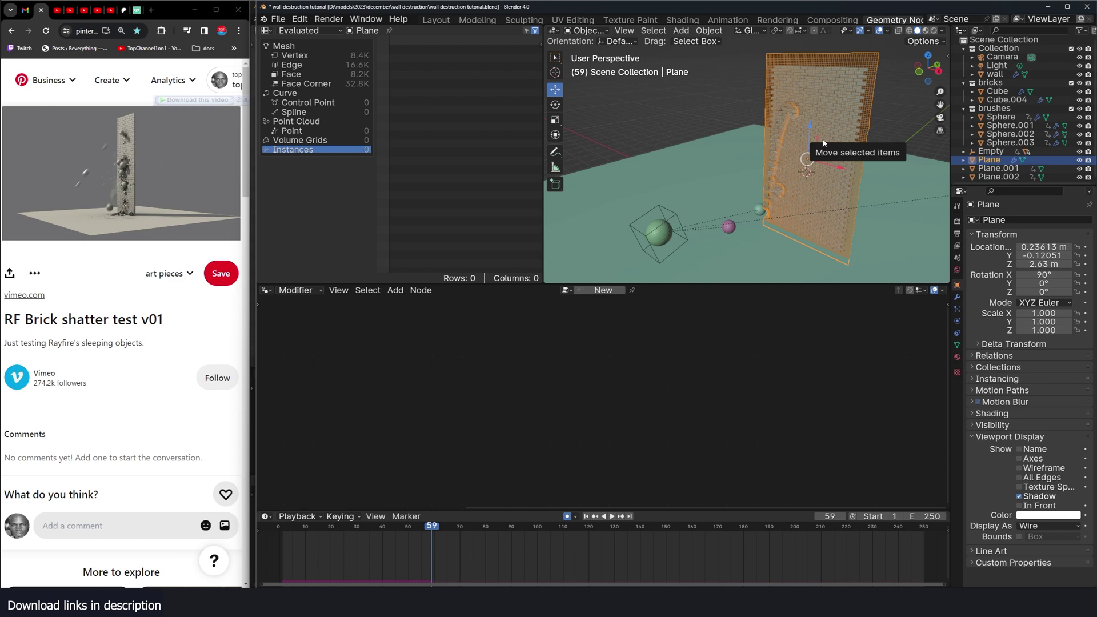
pyautogui.scroll(2, 823, 143)
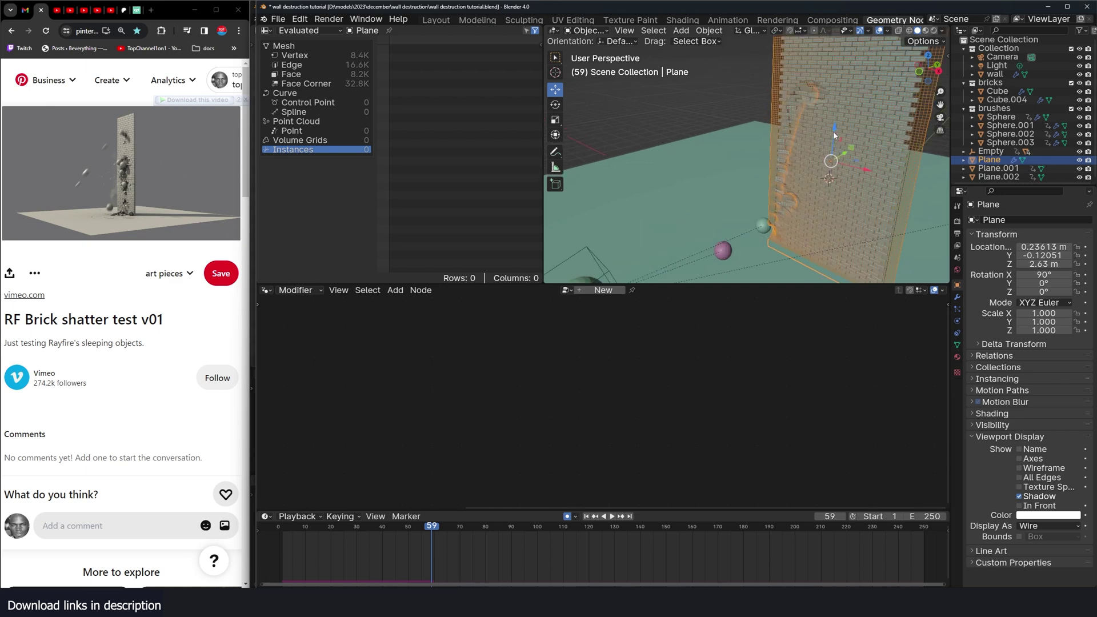
pyautogui.moveTo(833, 135); pyautogui.dragTo(825, 157, button='middle')
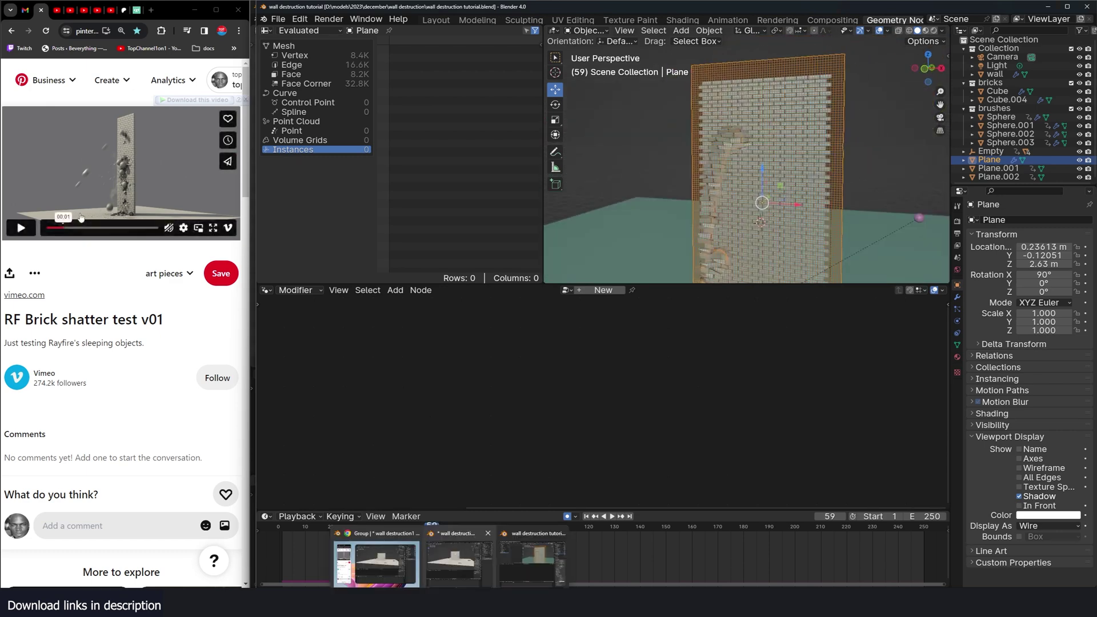
# - Play and pause the RF Brick shatter test reference video to examine the falling debris
pyautogui.click(48, 227)
pyautogui.click(21, 227)
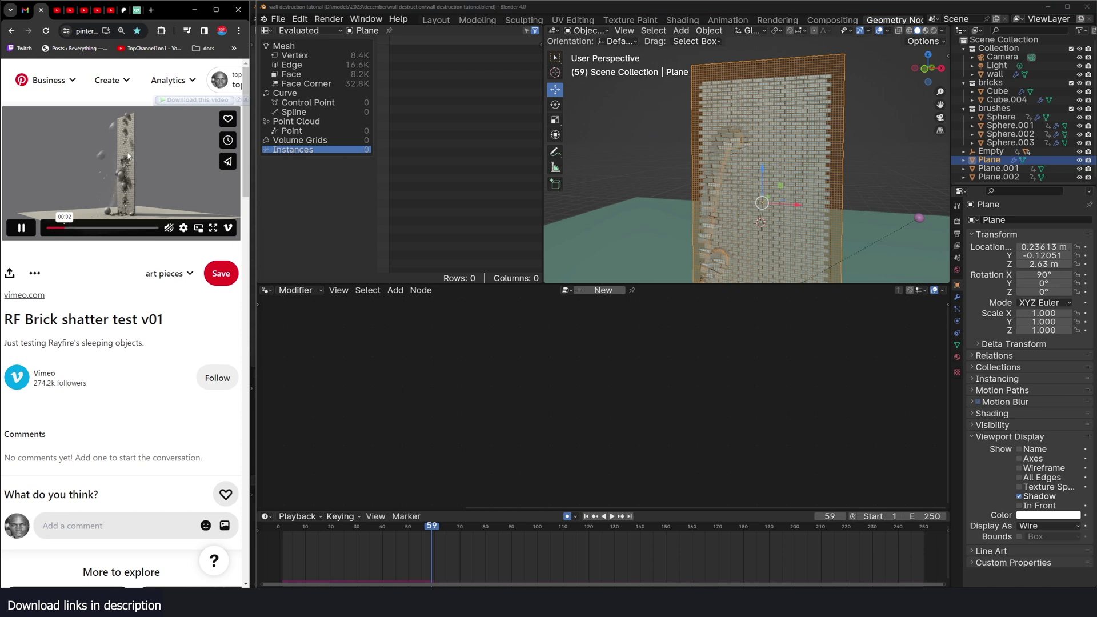
pyautogui.click(21, 227)
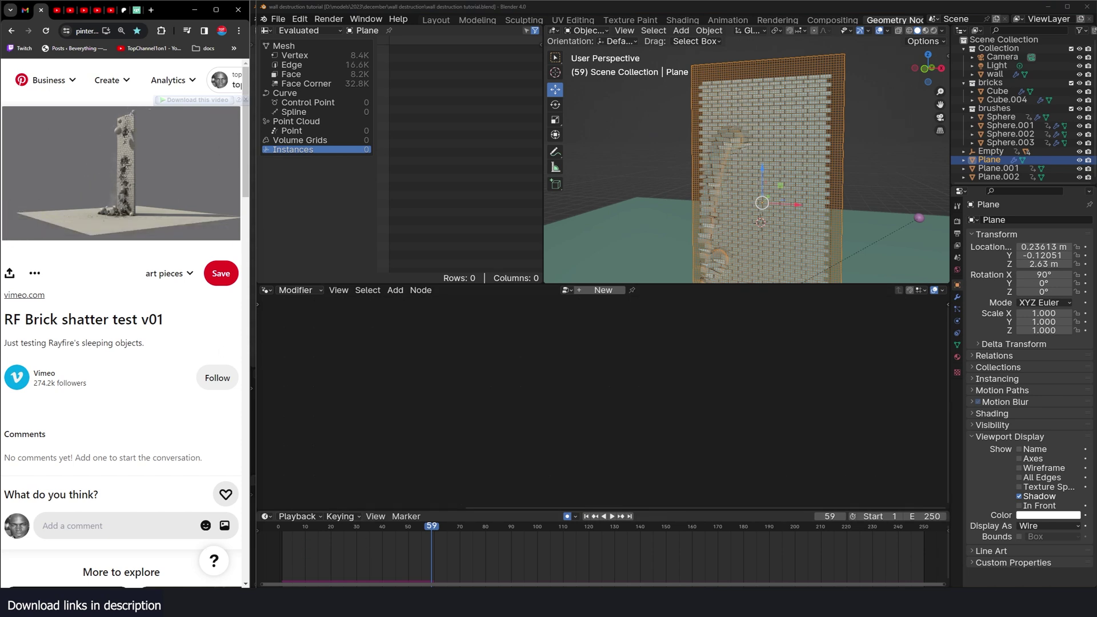
pyautogui.keyDown('shift'); pyautogui.moveTo(899, 273); pyautogui.dragTo(890, 258, button='middle'); pyautogui.keyUp('shift')
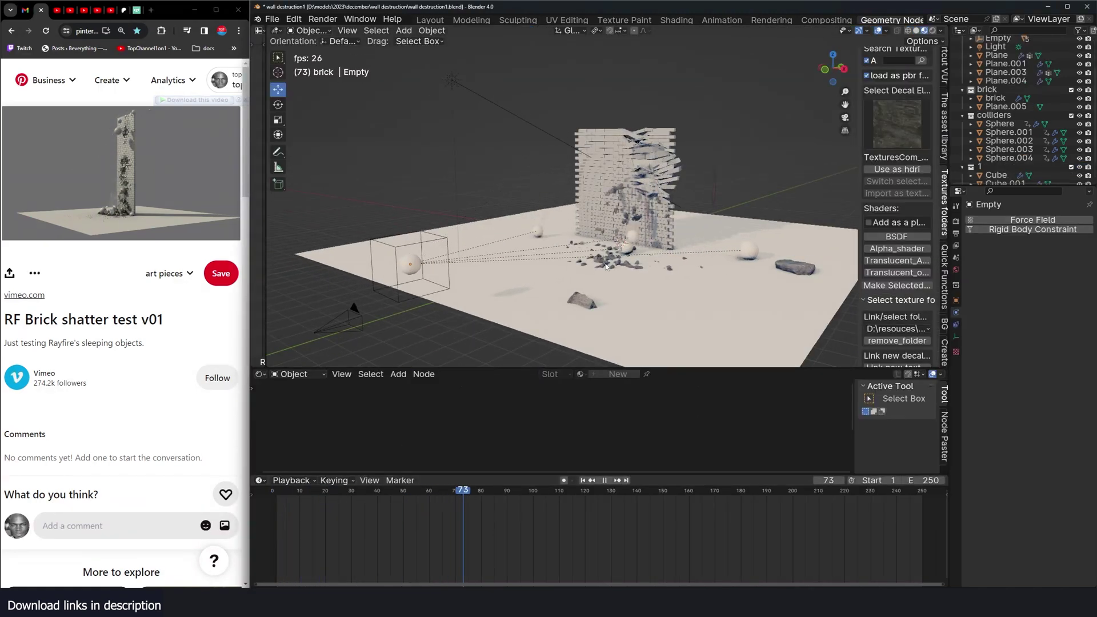
# - Copy the small rock mesh from the wall destruction1 file and paste it into the wall destruction tutorial file
pyautogui.press('space')
pyautogui.moveTo(652, 275); pyautogui.dragTo(716, 302, button='middle')
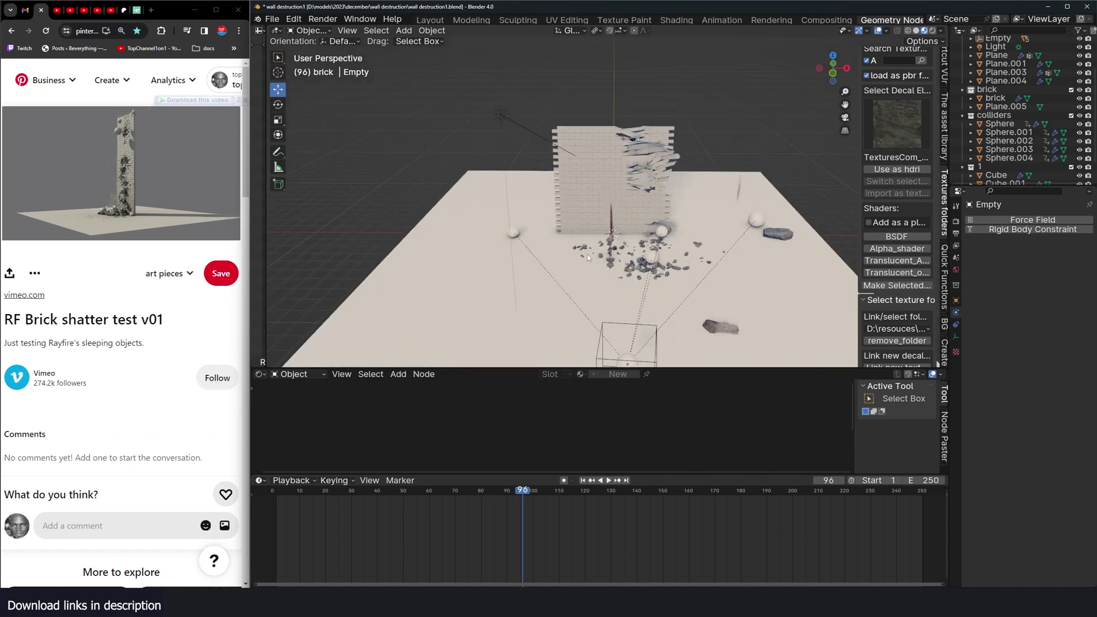
pyautogui.moveTo(590, 258); pyautogui.dragTo(523, 229, button='middle')
pyautogui.click(572, 295)
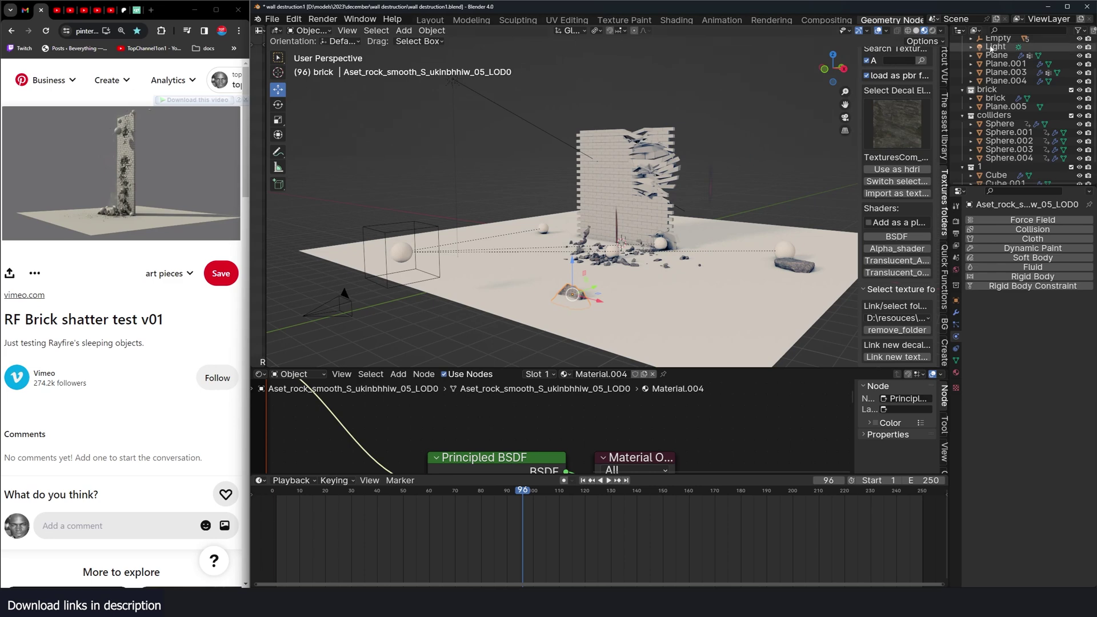
pyautogui.click(1047, 6)
pyautogui.click(842, 194)
pyautogui.hotkey('ctrl', 'v')
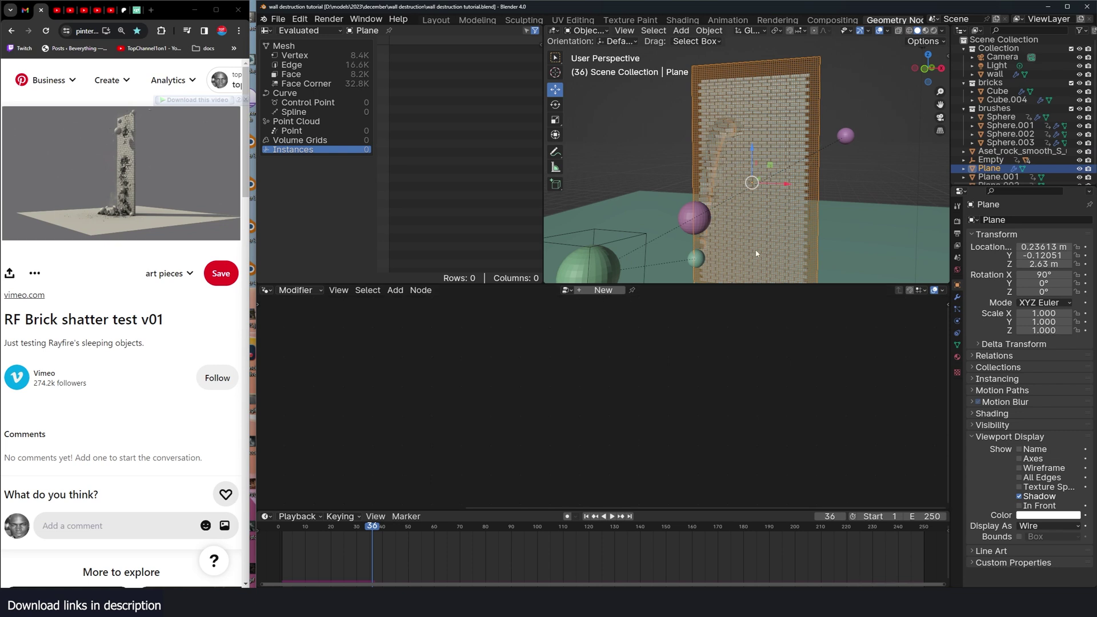
# - Set the canvas plane's display to Textured and play the simulation to inspect the dents from the brush spheres
pyautogui.moveTo(756, 253); pyautogui.dragTo(961, 379, button='middle')
pyautogui.click(1039, 527)
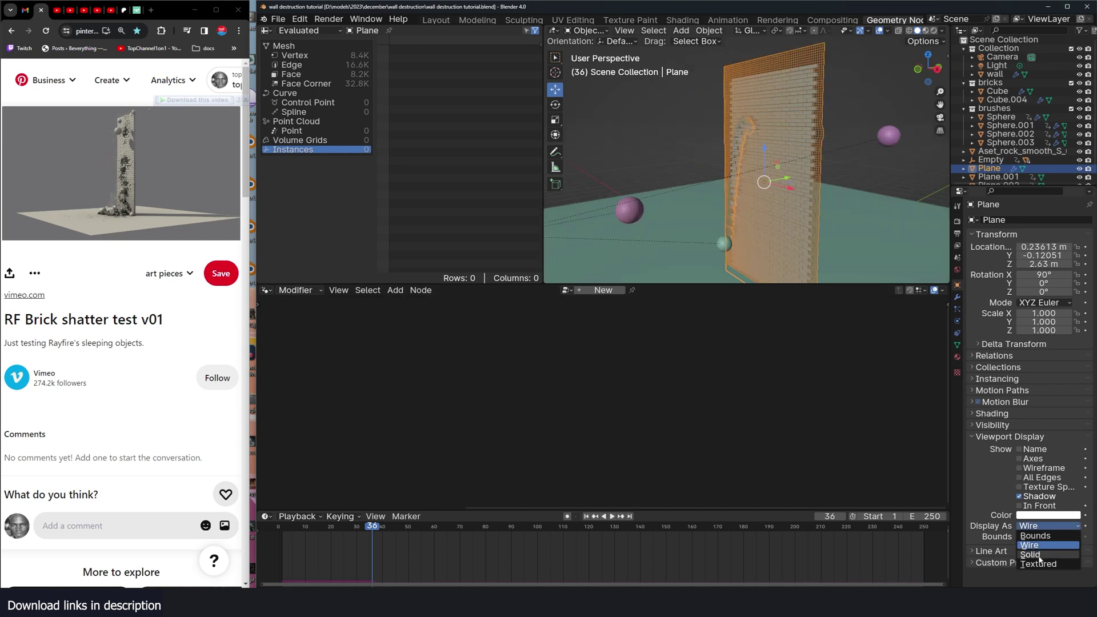
pyautogui.click(1038, 564)
pyautogui.moveTo(763, 269); pyautogui.dragTo(727, 258, button='middle')
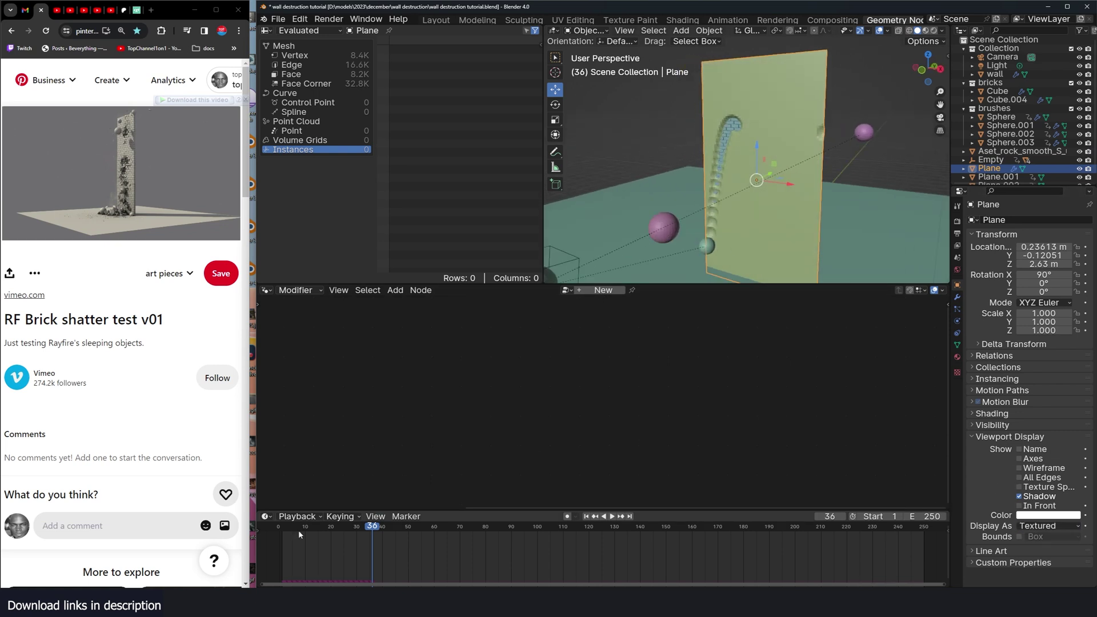
pyautogui.click(278, 544)
pyautogui.press('space')
pyautogui.press('space')
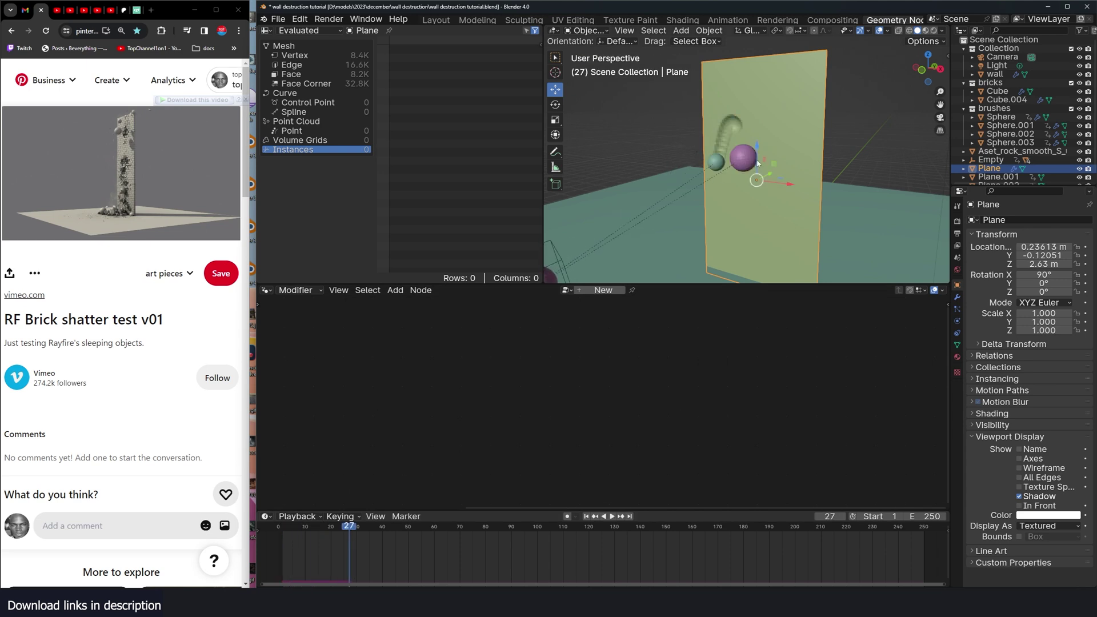
pyautogui.moveTo(756, 160); pyautogui.dragTo(762, 125, button='middle')
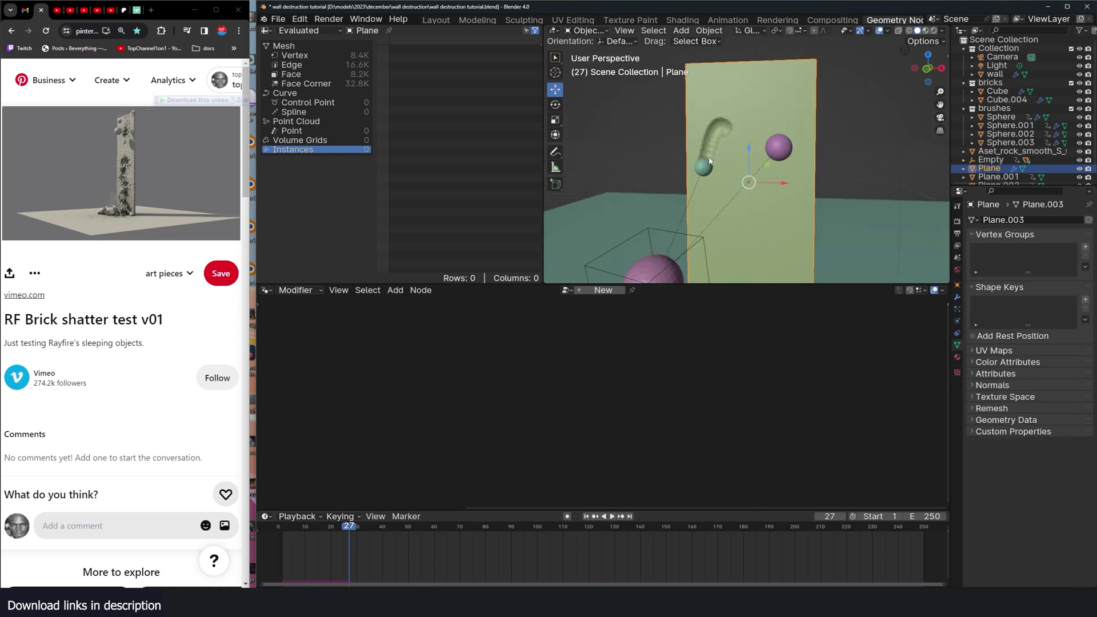
# - Add a second Dynamic Paint surface to the canvas plane, with surface type Weight and brush collection "brushes"
pyautogui.click(958, 298)
pyautogui.click(1075, 302)
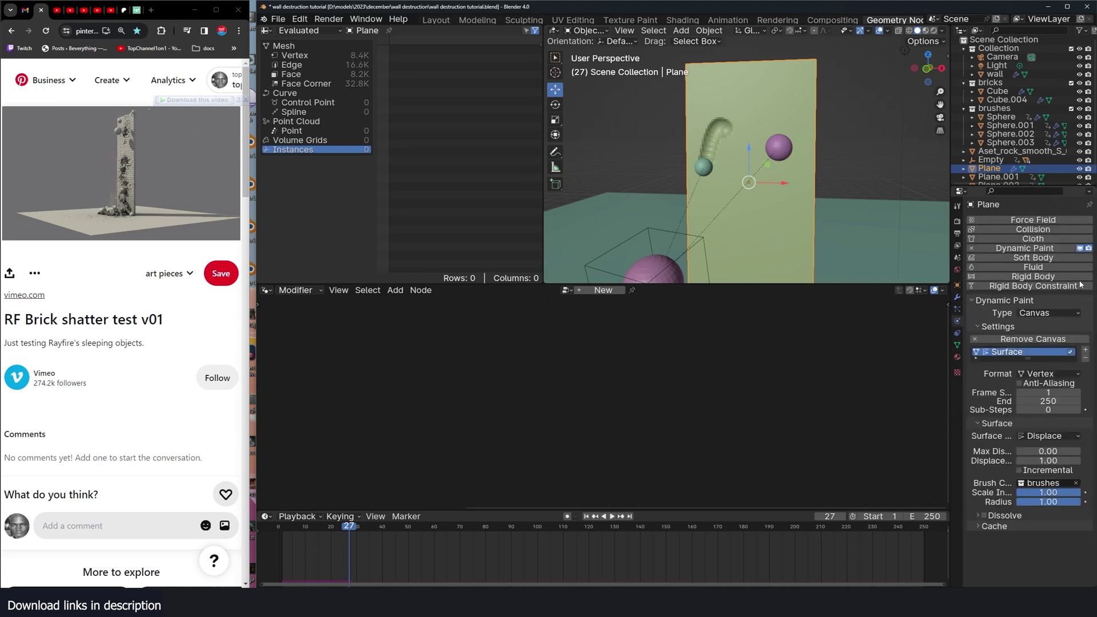
pyautogui.click(1084, 350)
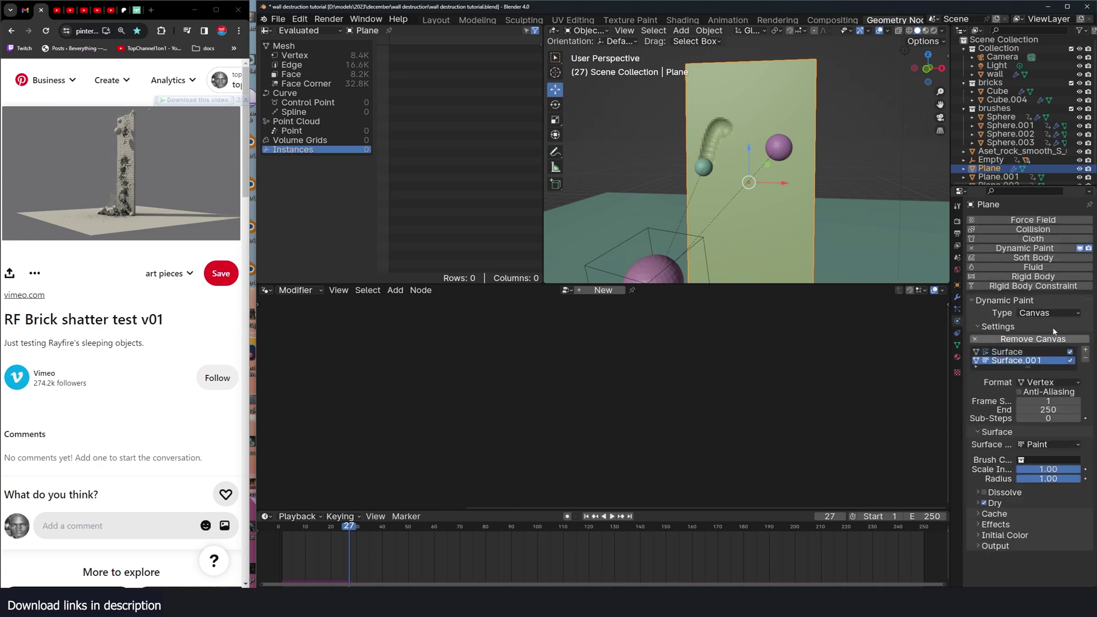
pyautogui.click(1041, 445)
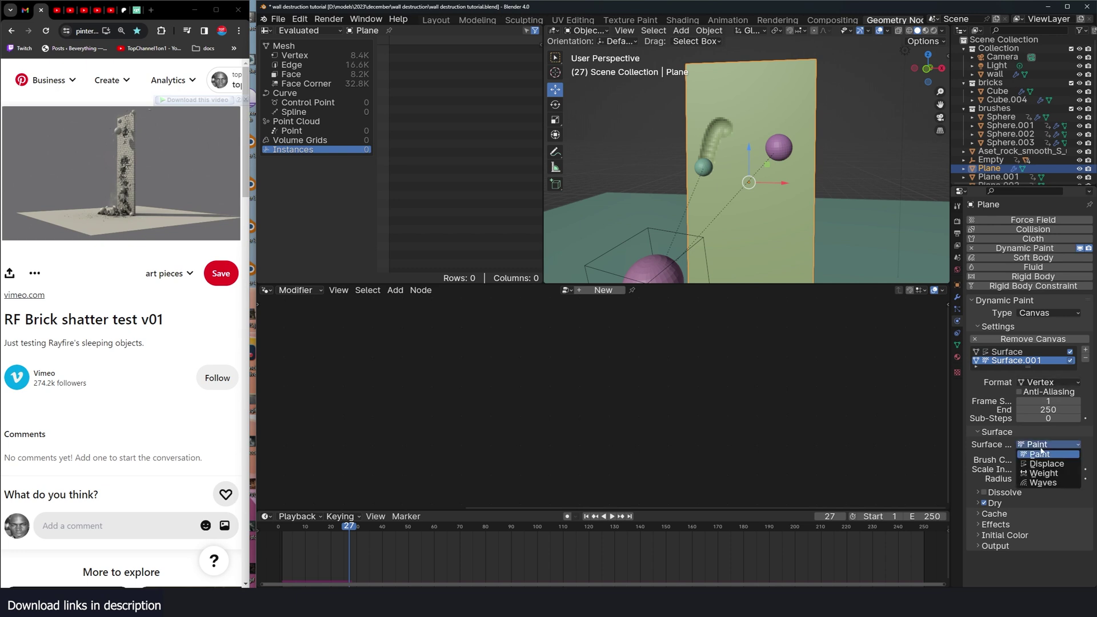
pyautogui.click(1045, 477)
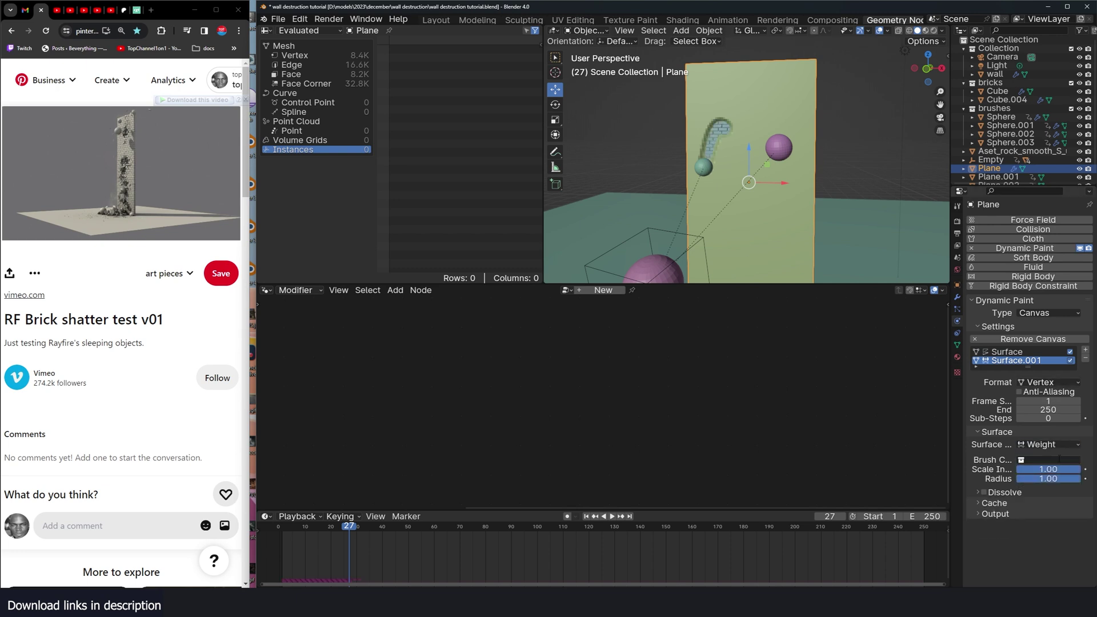
pyautogui.click(1059, 459)
pyautogui.click(1039, 484)
# - Switch the plane to Weight Paint mode, add the dp_weight output vertex group for the weight surface, and play the simulation
pyautogui.click(609, 31)
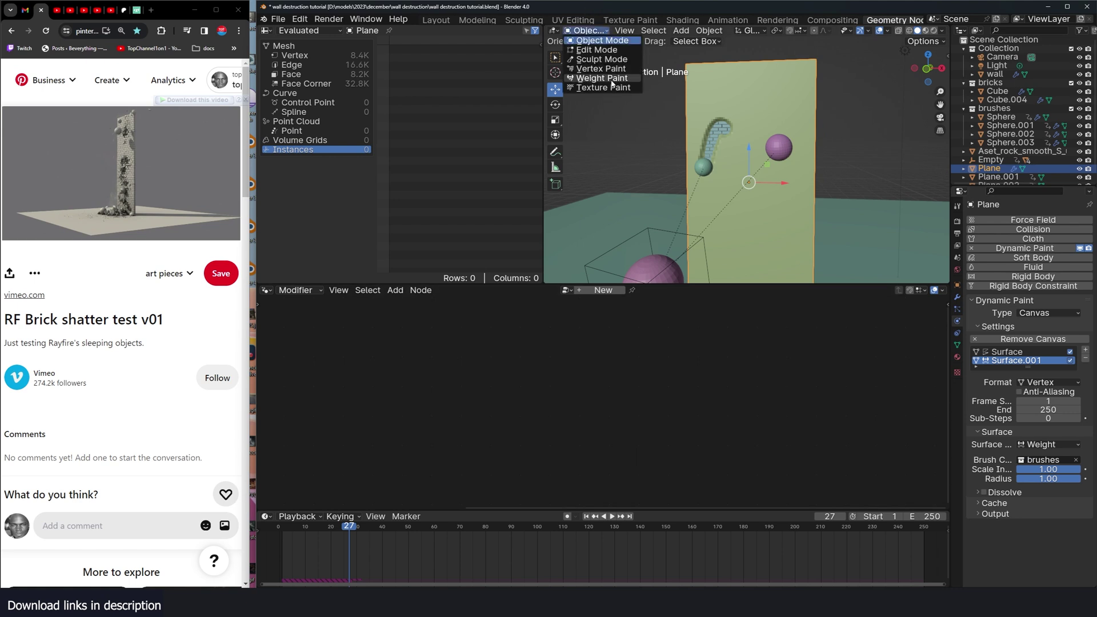
pyautogui.click(611, 80)
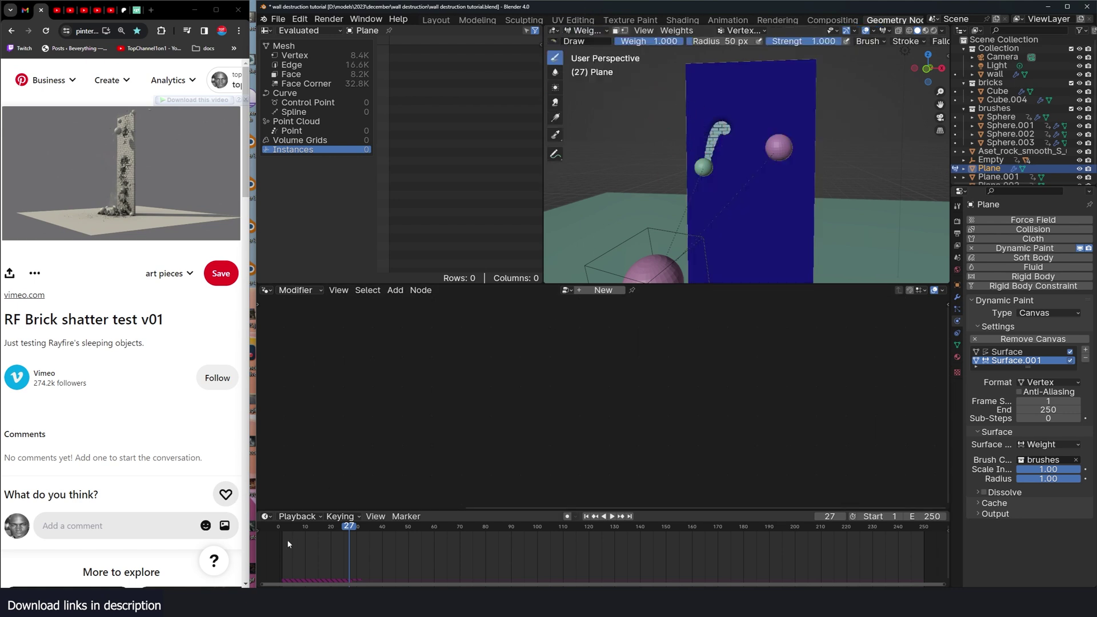
pyautogui.click(273, 545)
pyautogui.press('space')
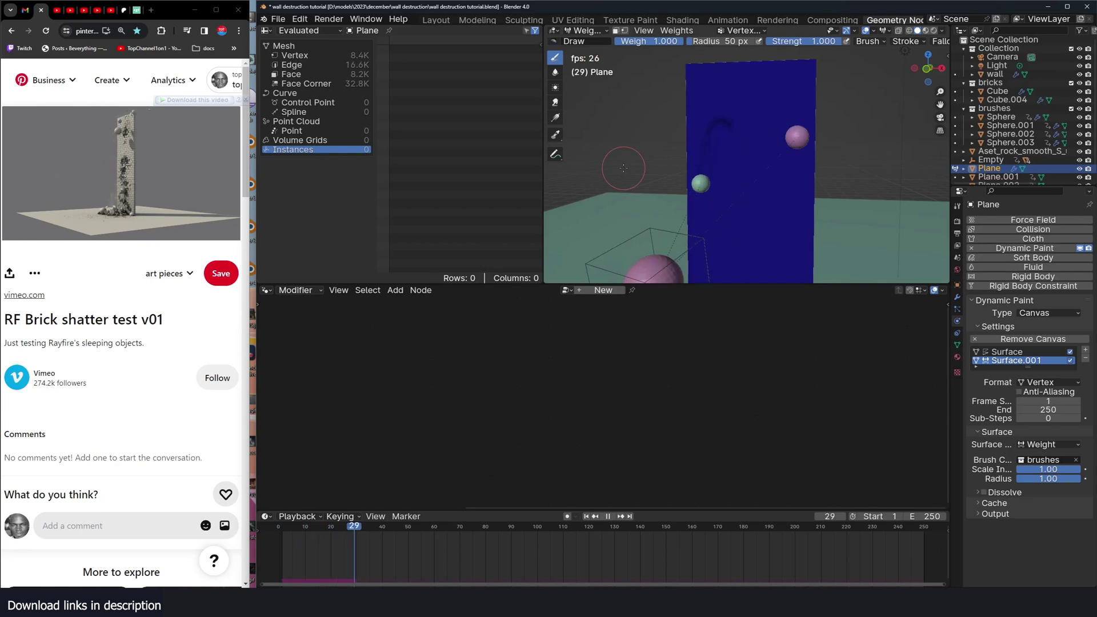
pyautogui.press('Escape')
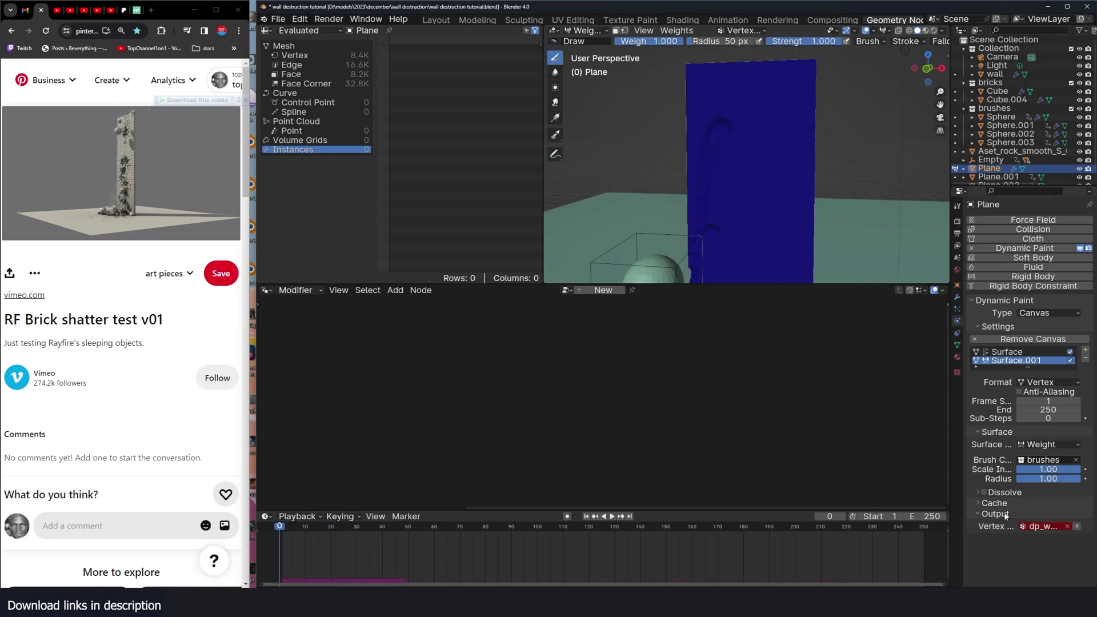
pyautogui.press('space')
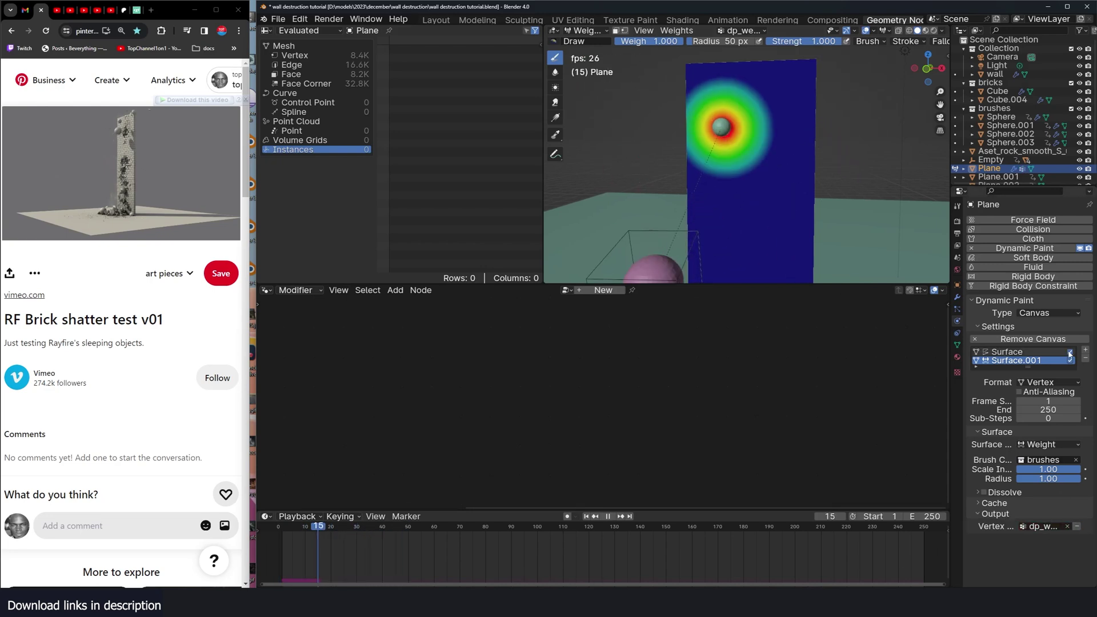
pyautogui.press('Escape')
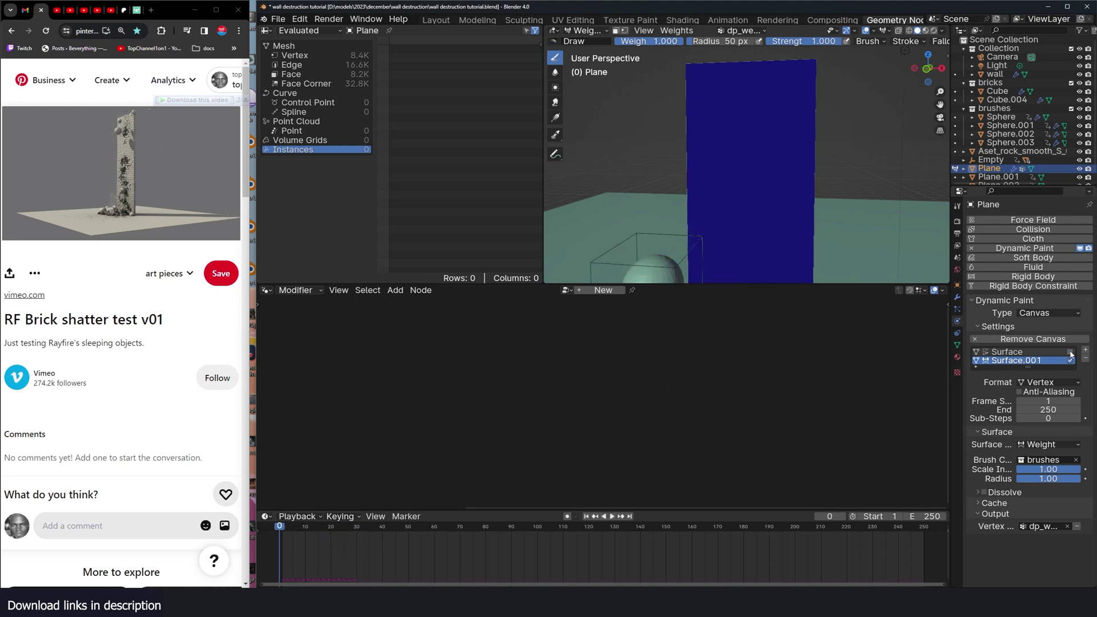
# - Select the Displace surface, return to Object Mode and play the simulation to examine the plane's displacement
pyautogui.click(1017, 352)
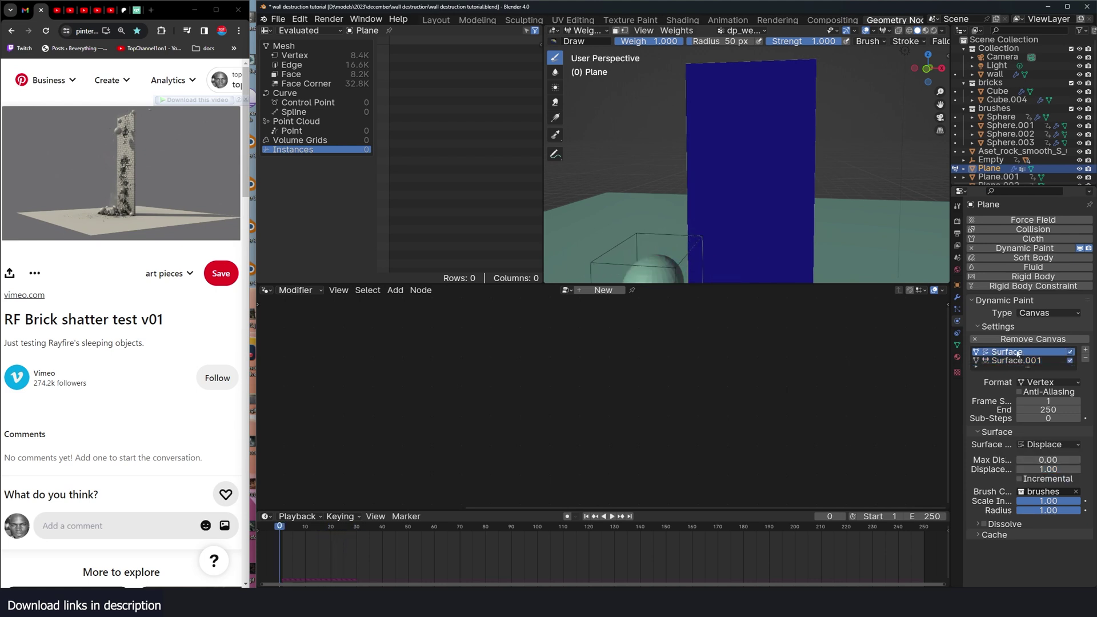
pyautogui.press('space')
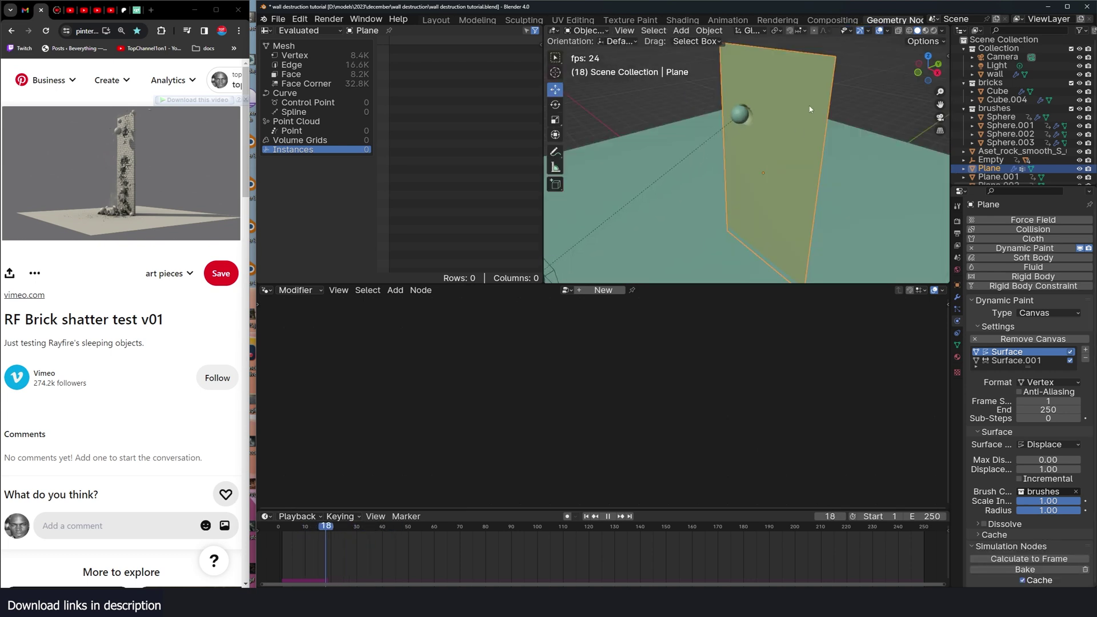
pyautogui.press('space')
pyautogui.moveTo(742, 171); pyautogui.dragTo(768, 135, button='middle')
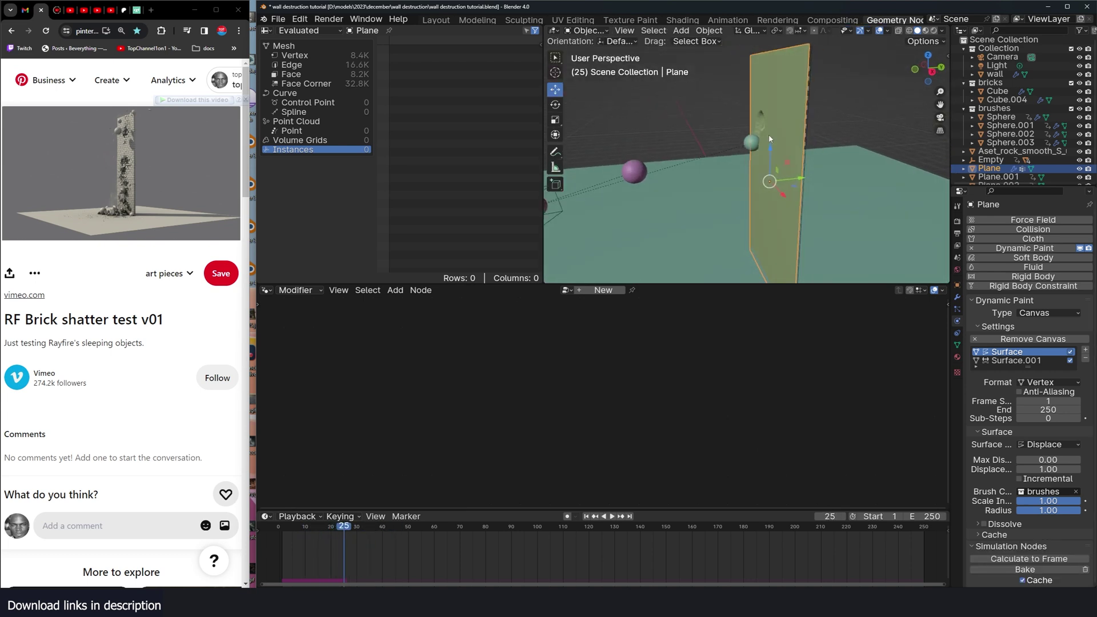
# - Duplicate the Dynamic Paint canvas plane in place and shift the copy slightly along Y
pyautogui.click(769, 135)
pyautogui.rightClick(768, 136)
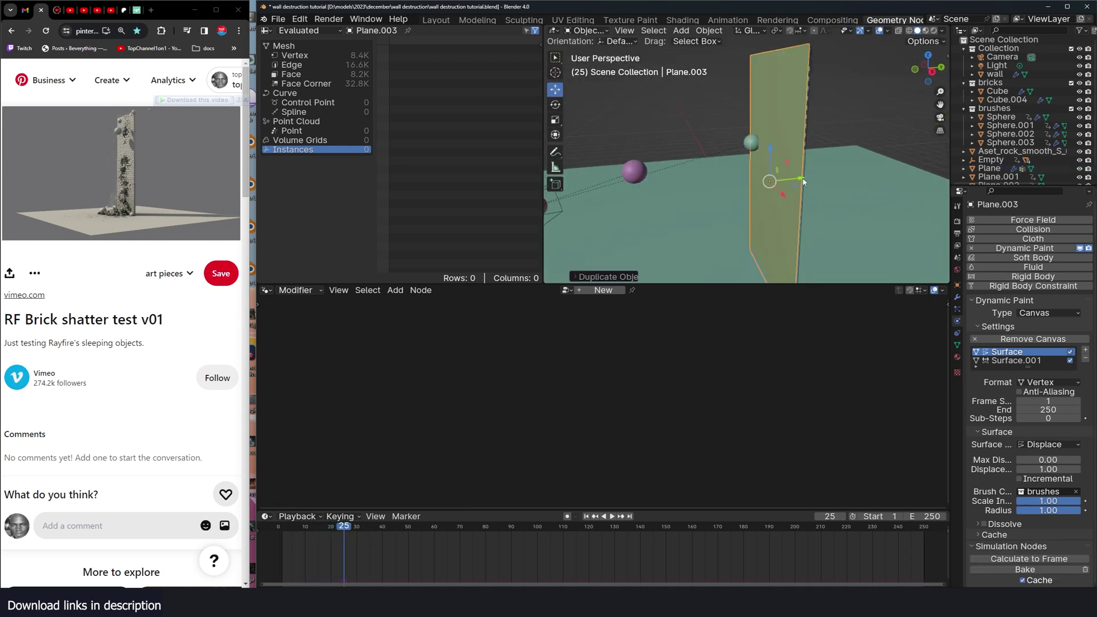
pyautogui.moveTo(802, 182); pyautogui.dragTo(805, 181)
# - Play the simulation up to frame 87 and inspect the duplicated plane's dents from both sides
pyautogui.moveTo(805, 181)
pyautogui.mouseDown(button='middle')
pyautogui.moveTo(779, 184)
pyautogui.moveTo(766, 158)
pyautogui.mouseUp(button='middle')
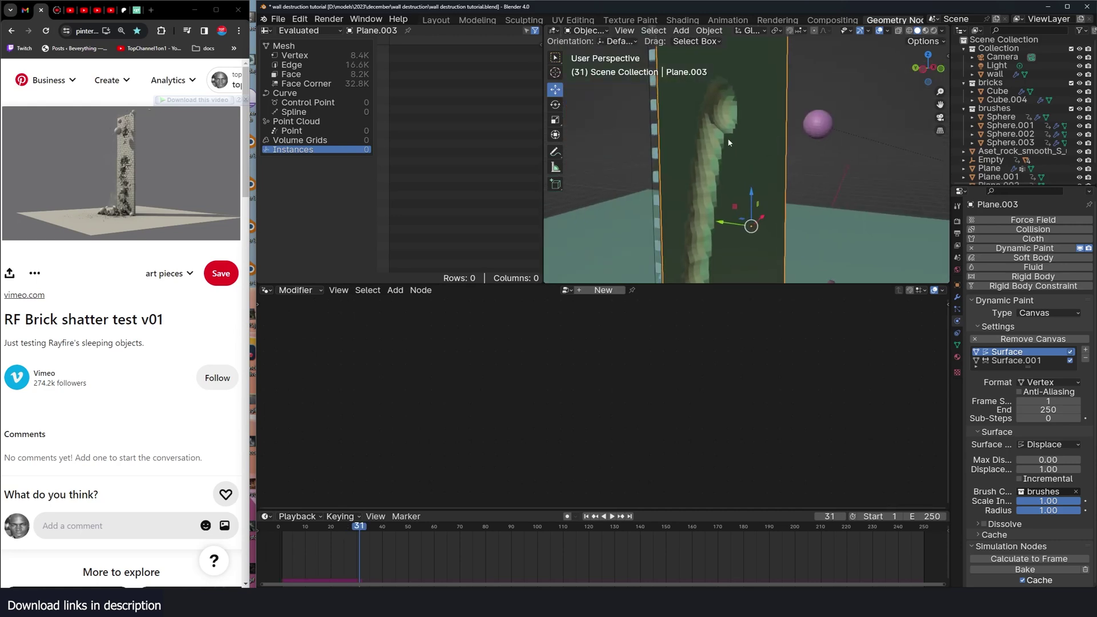
pyautogui.moveTo(728, 142); pyautogui.dragTo(737, 118, button='middle')
pyautogui.press('space')
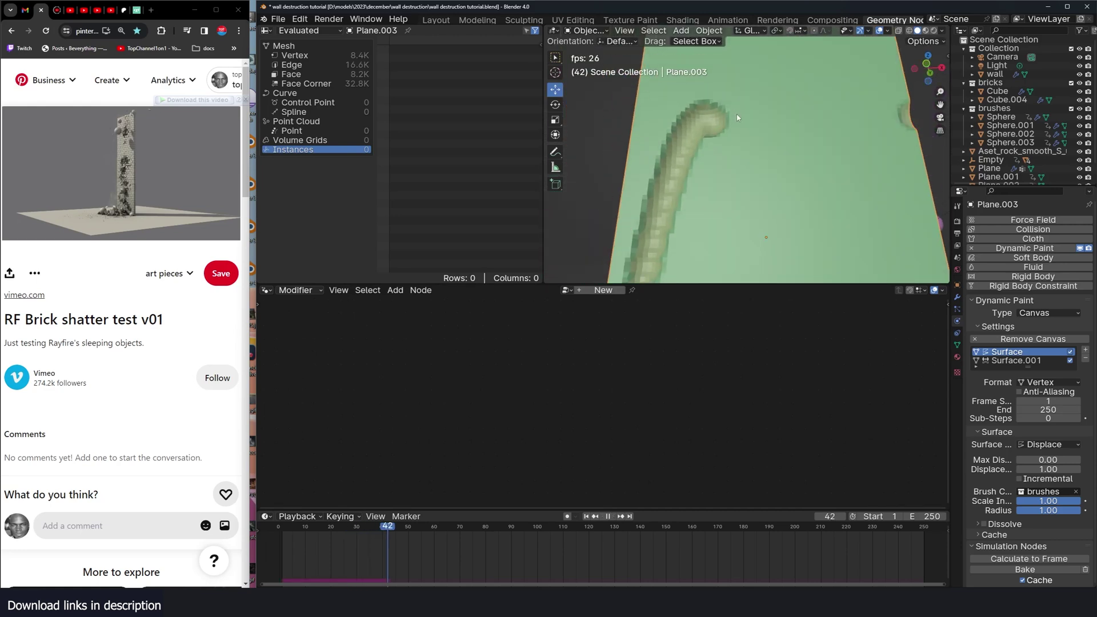
pyautogui.scroll(-6, 736, 118)
pyautogui.moveTo(764, 163); pyautogui.dragTo(745, 186, button='middle')
pyautogui.scroll(3, 758, 186)
pyautogui.press('space')
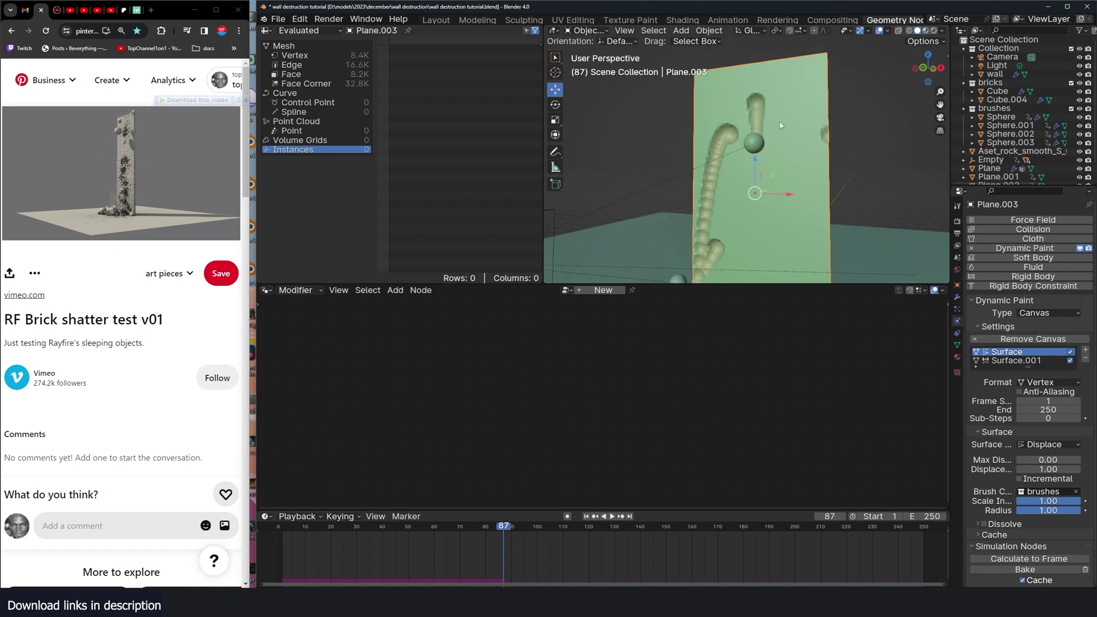
# - Create a new geometry node tree on the duplicated plane and select its Weight-type Dynamic Paint surface
pyautogui.moveTo(780, 125); pyautogui.dragTo(695, 263, button='middle')
pyautogui.click(604, 290)
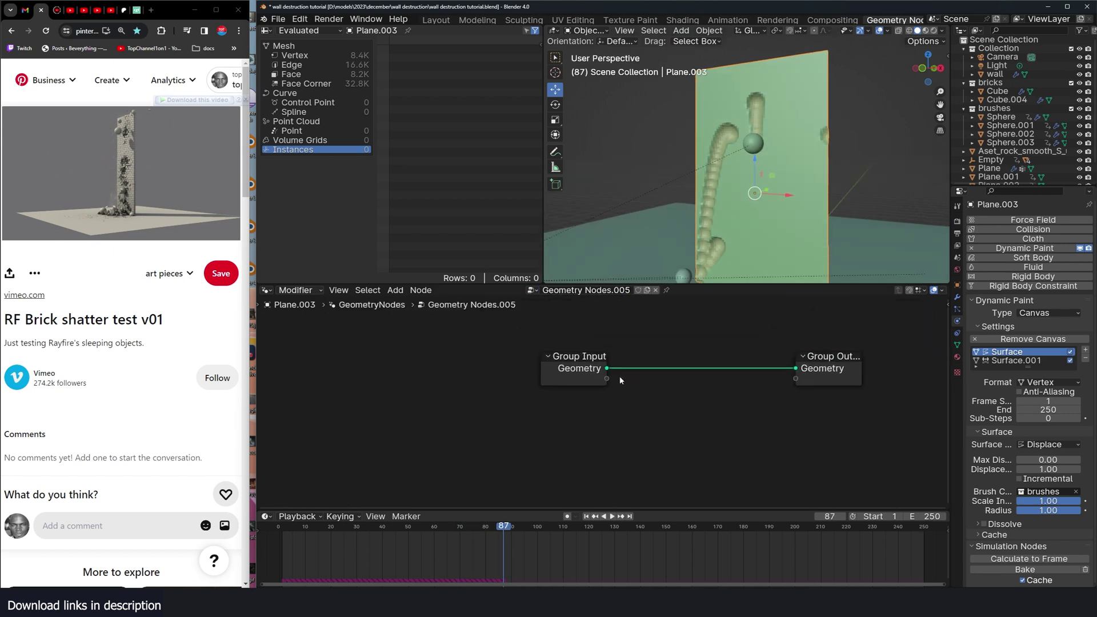
pyautogui.click(1016, 360)
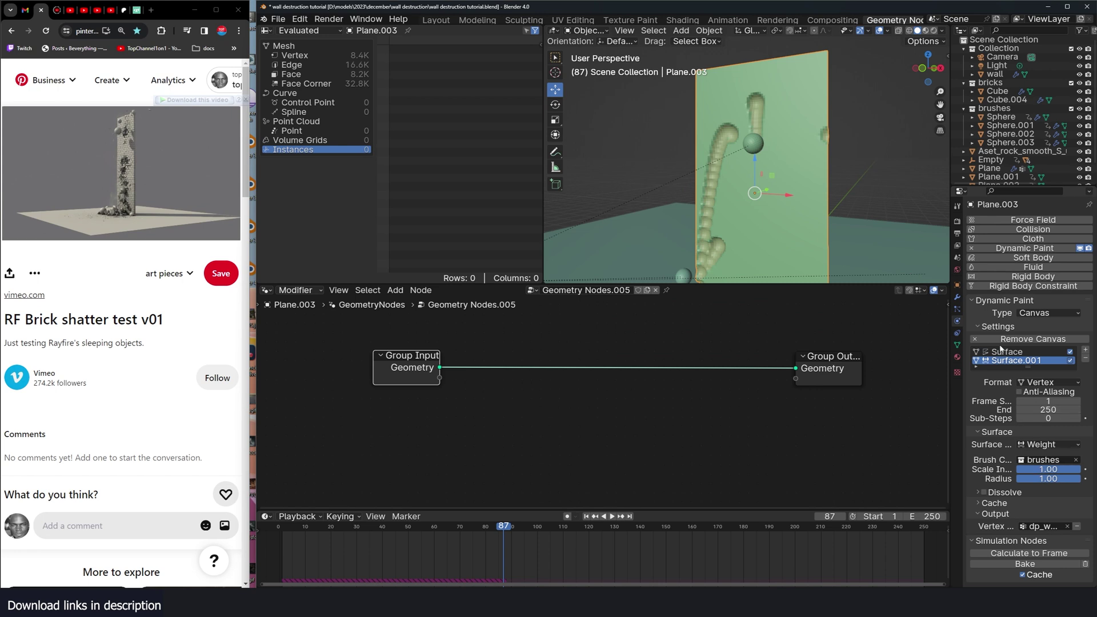
# - Examine the duplicate's dp_weight vertex group in Weight Paint mode, then return to Object Mode
pyautogui.click(957, 345)
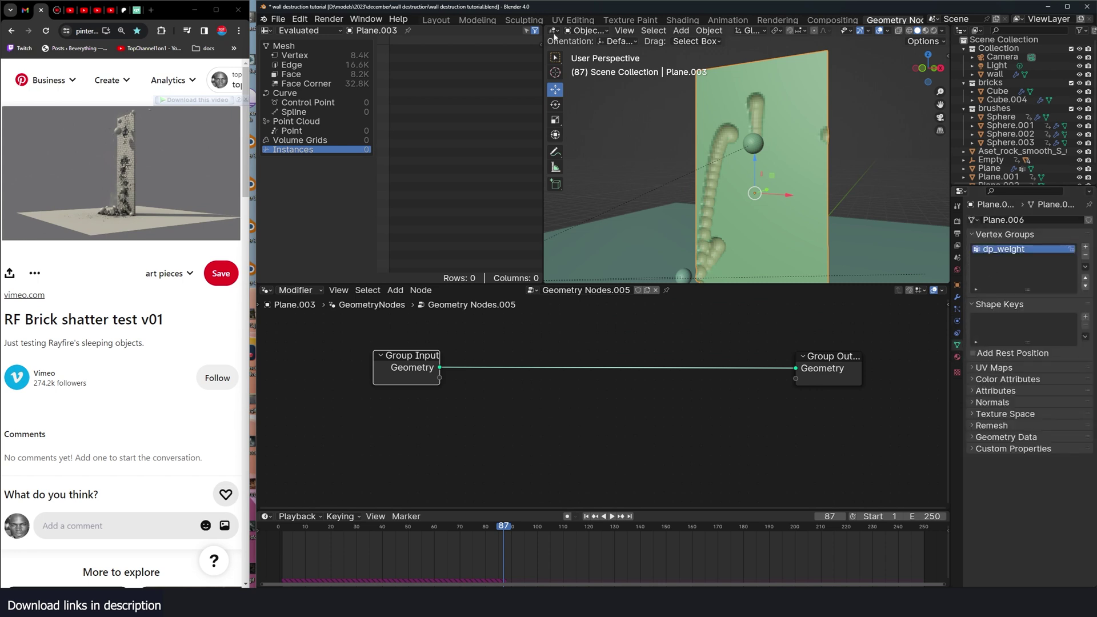
pyautogui.click(592, 32)
pyautogui.click(594, 86)
pyautogui.click(596, 34)
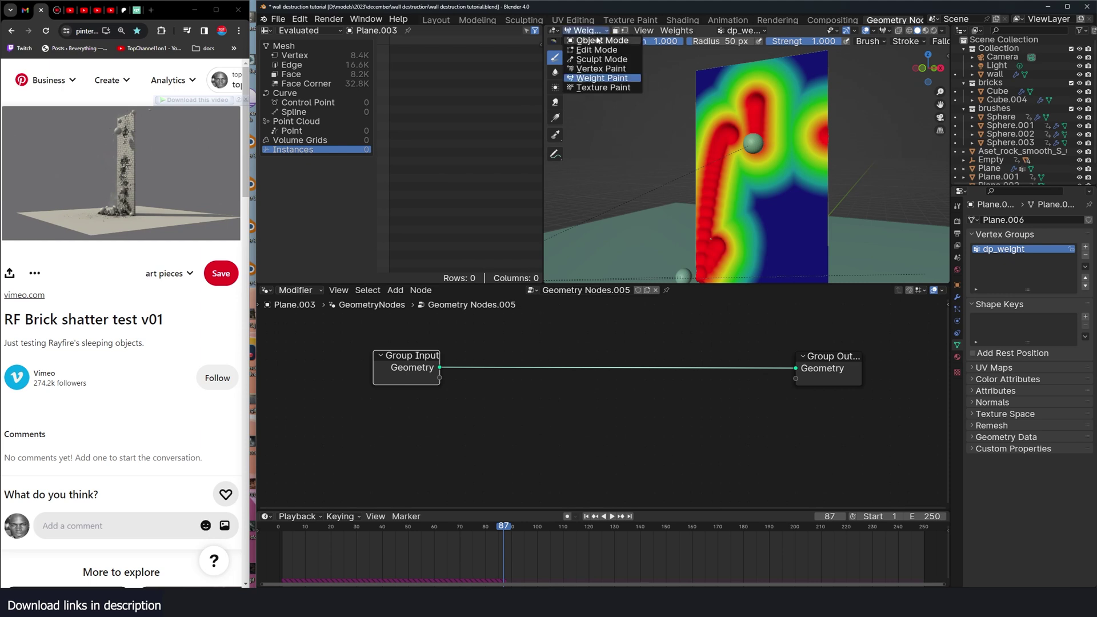
pyautogui.click(594, 41)
# - Add a Float Named Attribute node below Group Input and set its name to dp_weight
pyautogui.moveTo(512, 342); pyautogui.dragTo(519, 336, button='middle')
pyautogui.hotkey('shift', 'a')
pyautogui.click(519, 335)
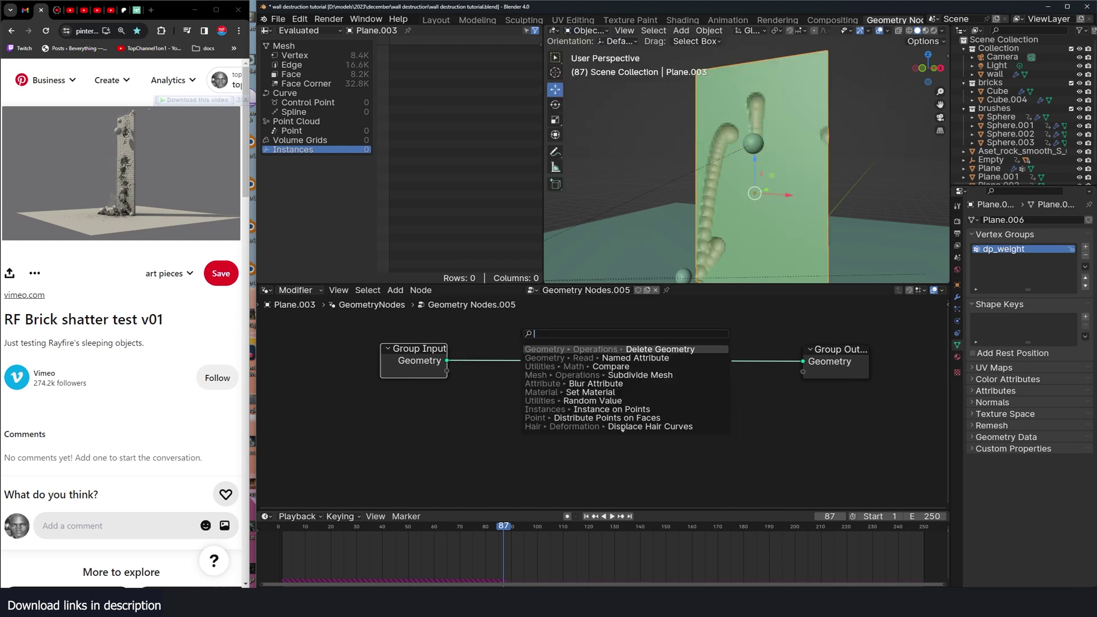
pyautogui.write('na')
pyautogui.press('Return')
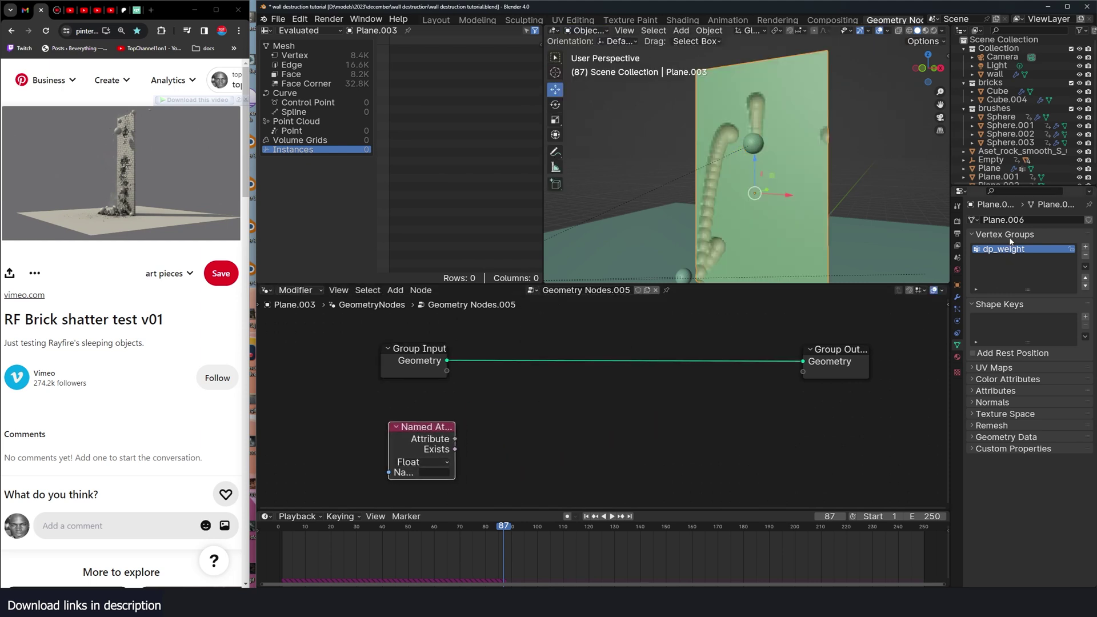
pyautogui.click(433, 471)
pyautogui.press('Return')
# - Feed the dp_weight attribute into a Float Greater Than comparison, and add a Delete Geometry node before Group Output
pyautogui.moveTo(455, 440); pyautogui.dragTo(528, 402)
pyautogui.click(559, 419)
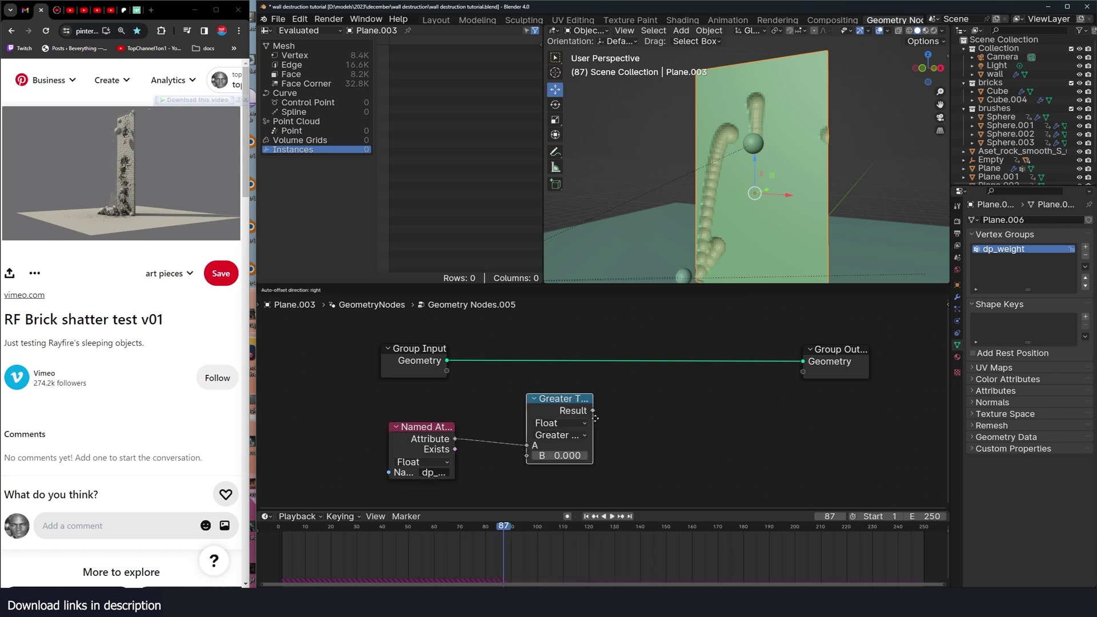
pyautogui.click(557, 402)
pyautogui.hotkey('shift', 'a')
pyautogui.write('delete')
pyautogui.press('Return')
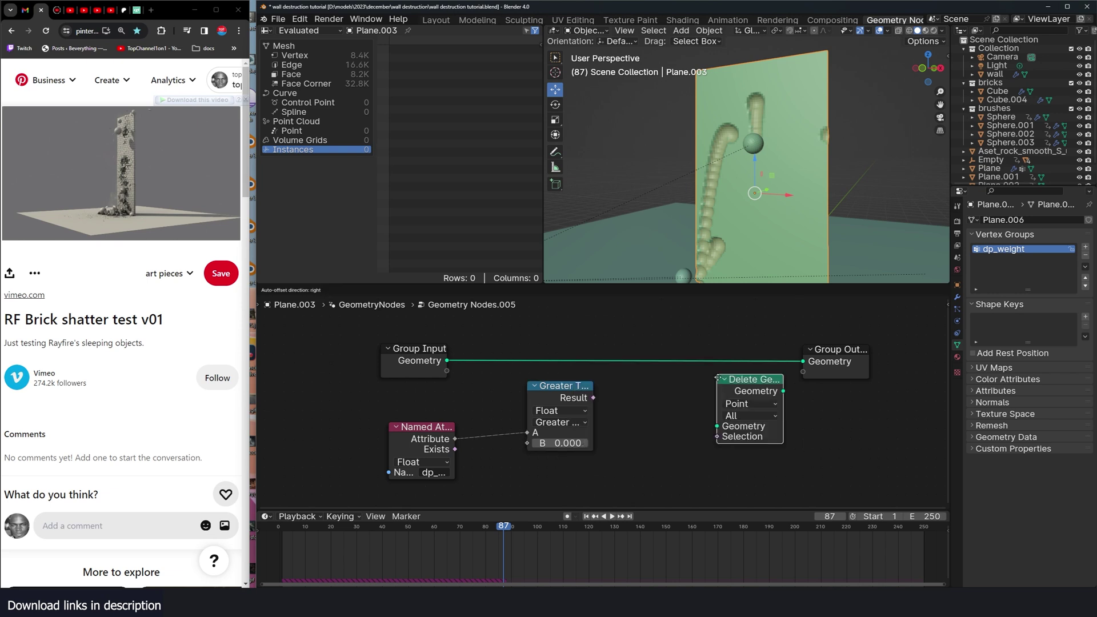
pyautogui.click(703, 370)
# - Preview dp_weight on the Group Input geometry through a Viewer node, play to frame 33, and spread the nodes apart
pyautogui.keyDown('ctrl'); pyautogui.keyDown('shift'); pyautogui.click(447, 438); pyautogui.keyUp('shift'); pyautogui.keyUp('ctrl')
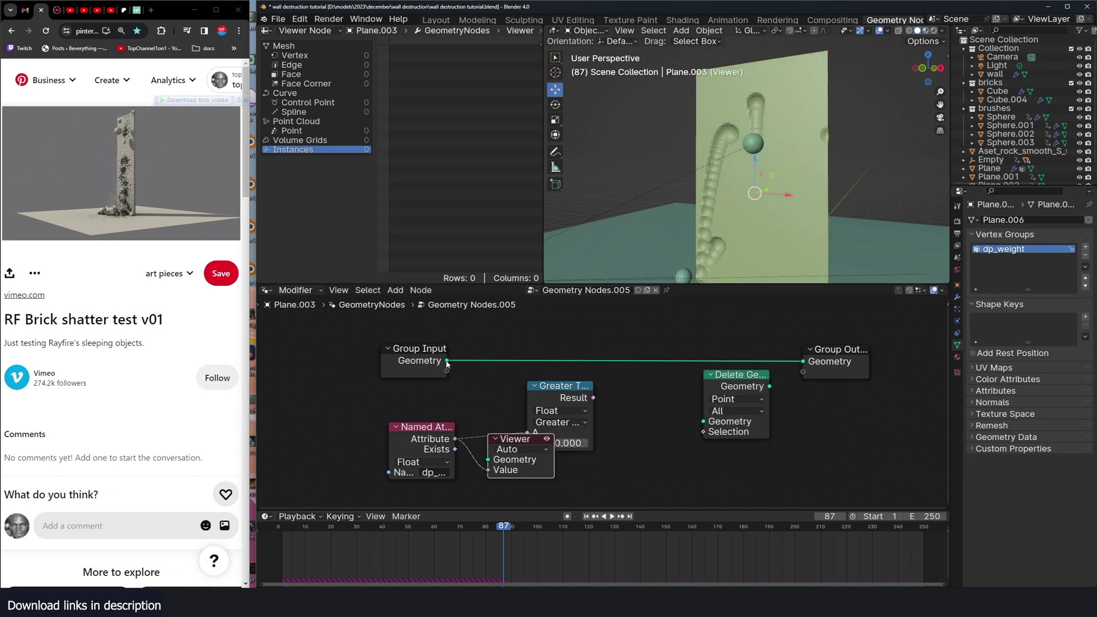
pyautogui.keyDown('ctrl'); pyautogui.keyDown('shift'); pyautogui.click(447, 364); pyautogui.keyUp('shift'); pyautogui.keyUp('ctrl')
pyautogui.press('g')
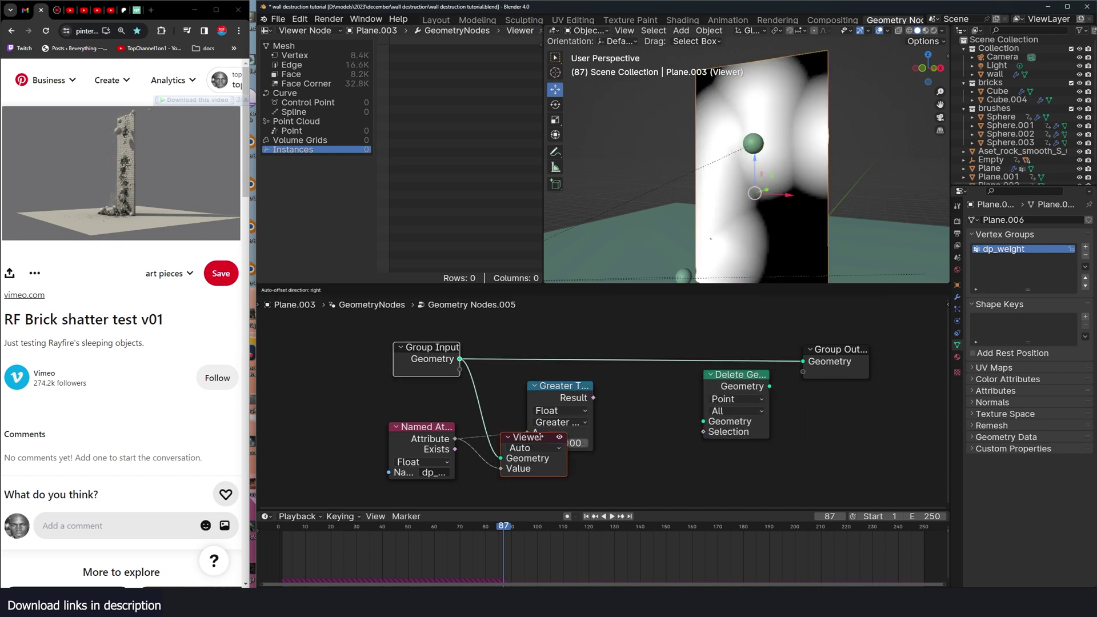
pyautogui.click(541, 418)
pyautogui.moveTo(288, 536); pyautogui.dragTo(278, 537)
pyautogui.press('space')
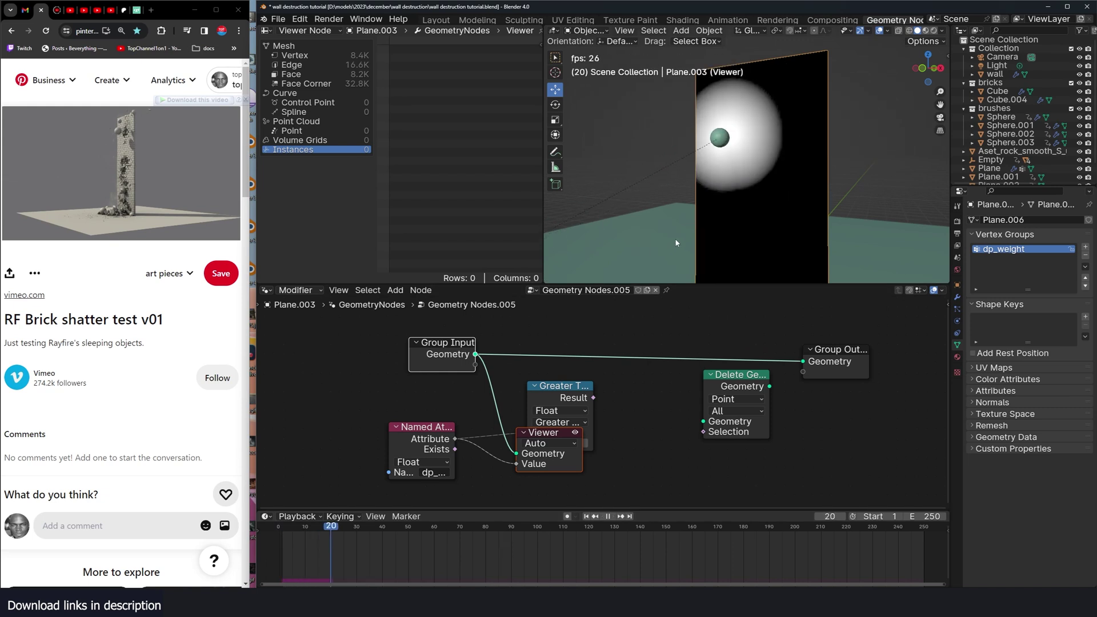
pyautogui.press('space')
pyautogui.moveTo(548, 323); pyautogui.dragTo(463, 343)
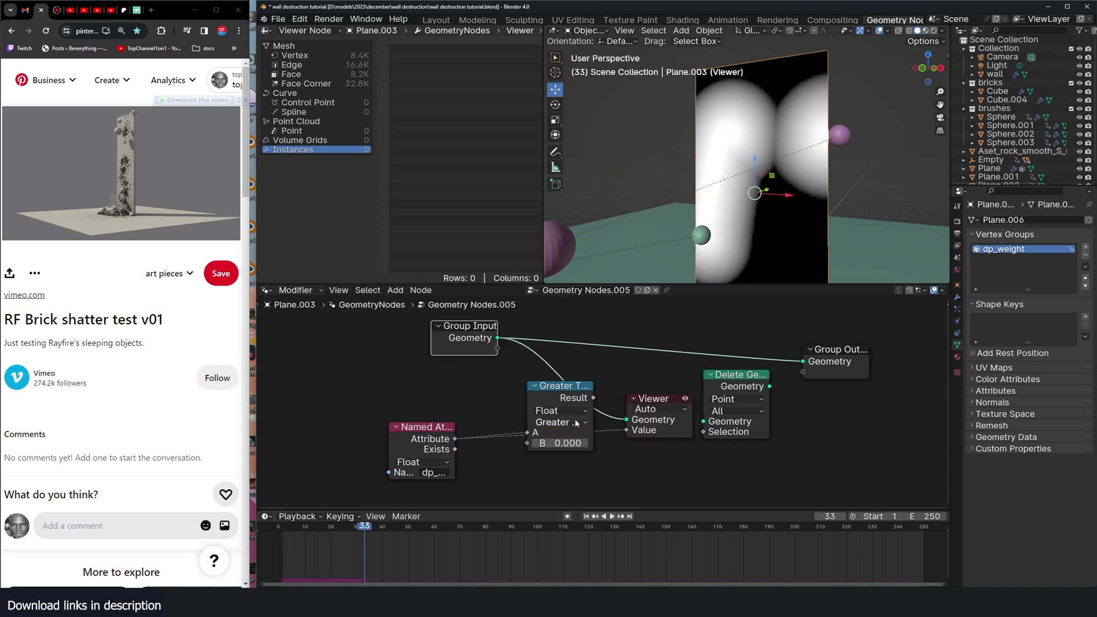
# - Link the comparison result and Group Input geometry to Delete Geometry's Selection and Geometry, and preview its output
pyautogui.moveTo(586, 399); pyautogui.dragTo(678, 430)
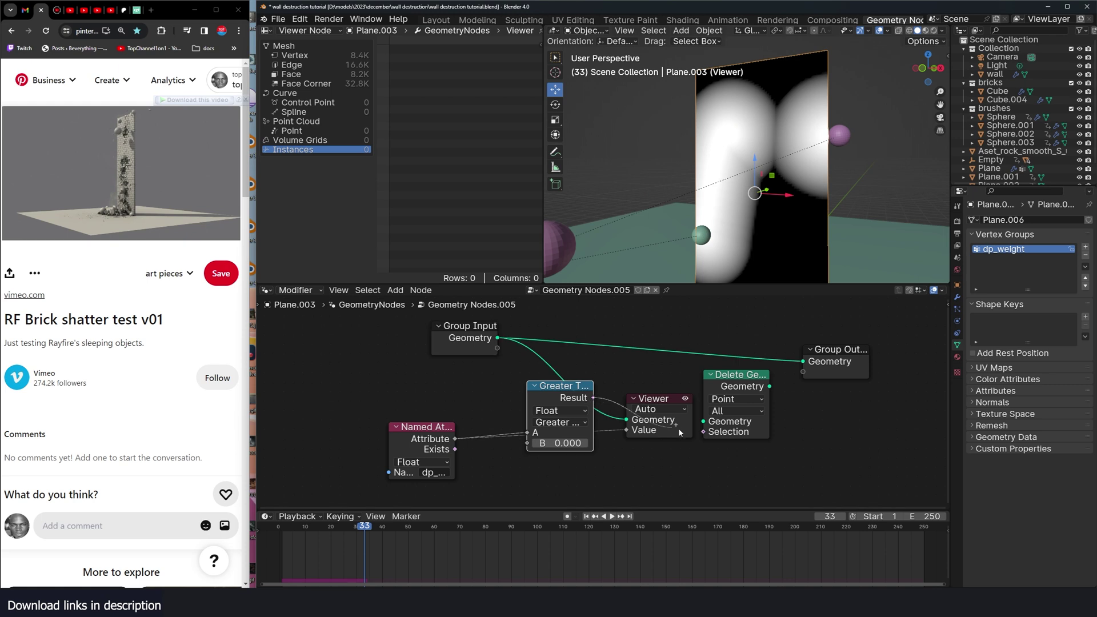
pyautogui.moveTo(498, 340); pyautogui.dragTo(704, 421)
pyautogui.keyDown('ctrl'); pyautogui.keyDown('shift'); pyautogui.click(725, 376); pyautogui.keyUp('shift'); pyautogui.keyUp('ctrl')
pyautogui.moveTo(725, 374); pyautogui.dragTo(703, 327)
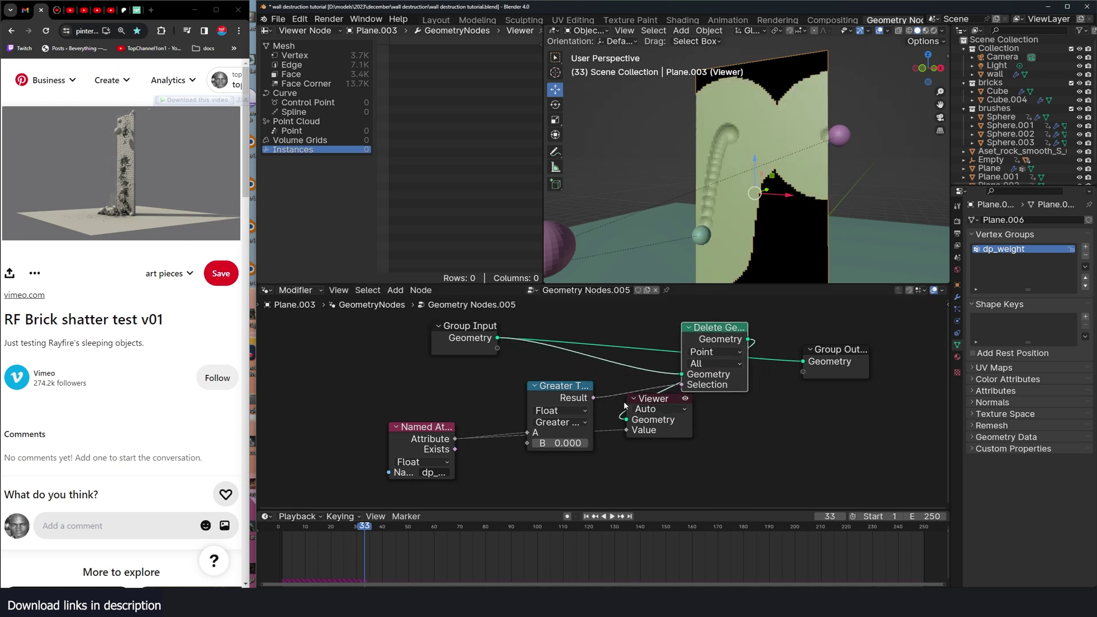
# - Move the Viewer beside Group Output, cut its Value link, and set the comparison threshold B to 0.970
pyautogui.moveTo(646, 402); pyautogui.dragTo(838, 386)
pyautogui.keyDown('ctrl'); pyautogui.moveTo(607, 420); pyautogui.dragTo(604, 438, button='right'); pyautogui.keyUp('ctrl')
pyautogui.moveTo(563, 443); pyautogui.dragTo(565, 442)
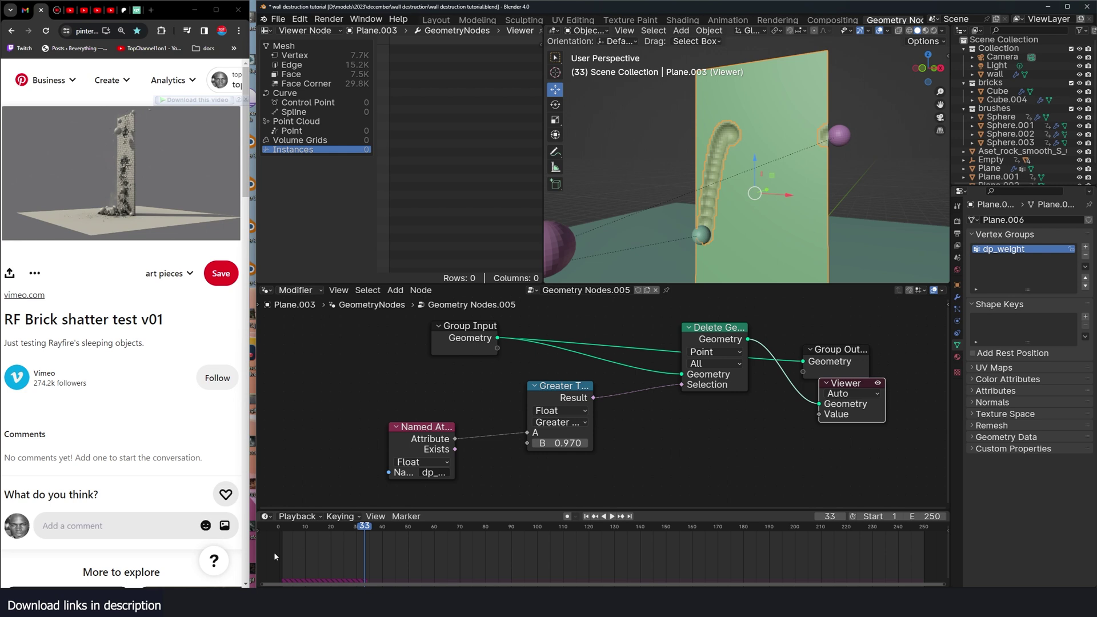
pyautogui.moveTo(840, 166); pyautogui.dragTo(645, 168, button='middle')
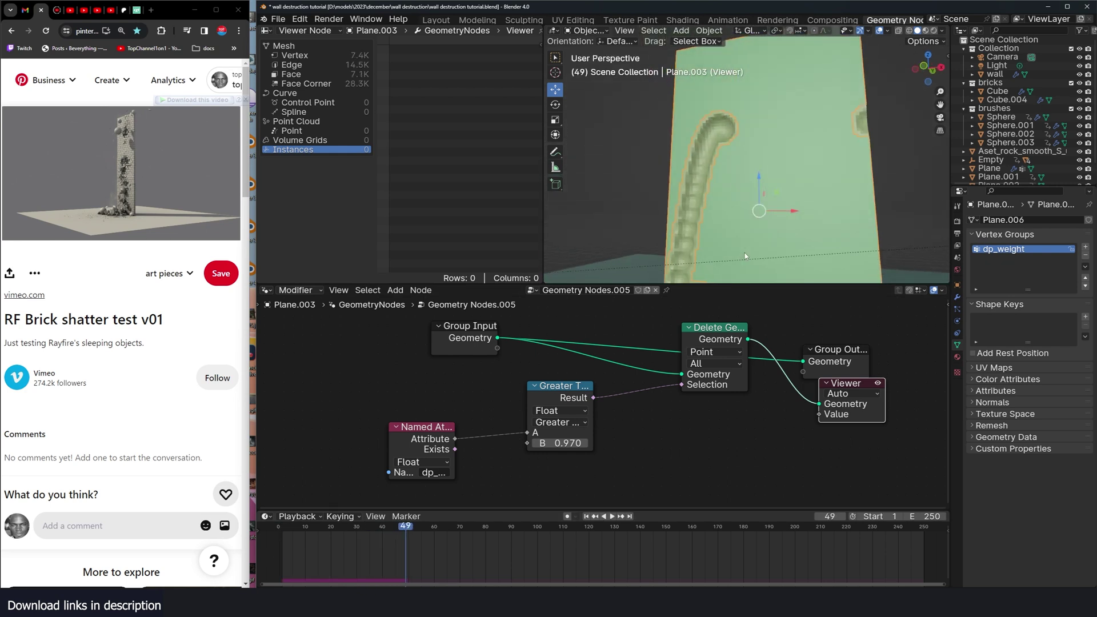
# - Switch the comparison to Less Than and set its threshold B to 0.910
pyautogui.click(577, 423)
pyautogui.click(574, 445)
pyautogui.moveTo(754, 165); pyautogui.dragTo(664, 271, button='middle')
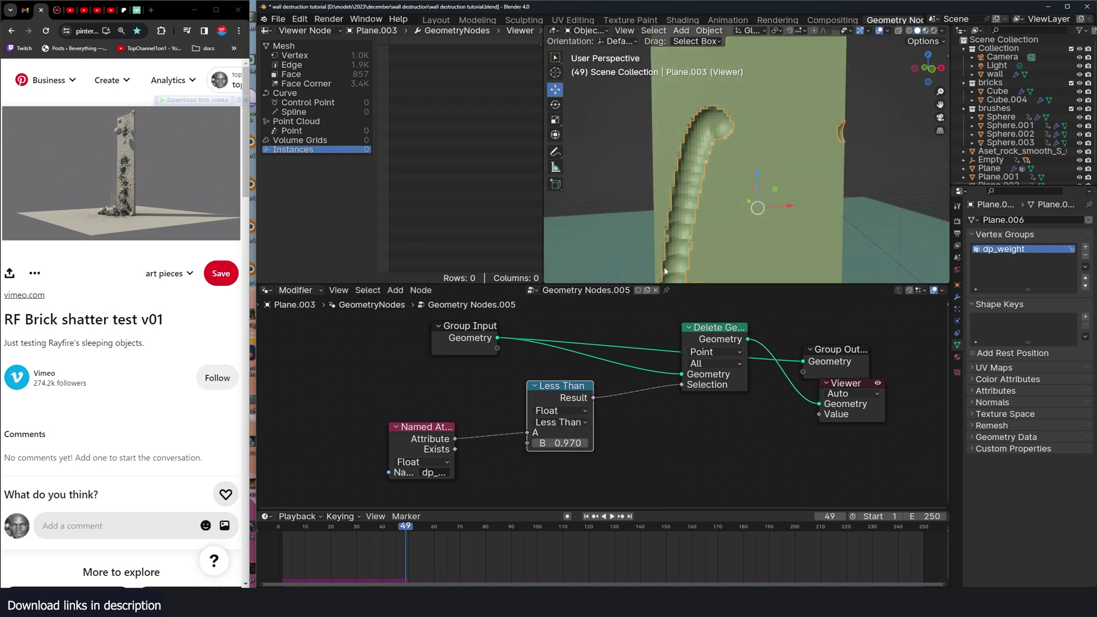
pyautogui.moveTo(568, 442)
pyautogui.mouseDown()
pyautogui.moveTo(533, 443)
pyautogui.moveTo(564, 443)
pyautogui.mouseUp()
pyautogui.moveTo(674, 251); pyautogui.dragTo(745, 270, button='middle')
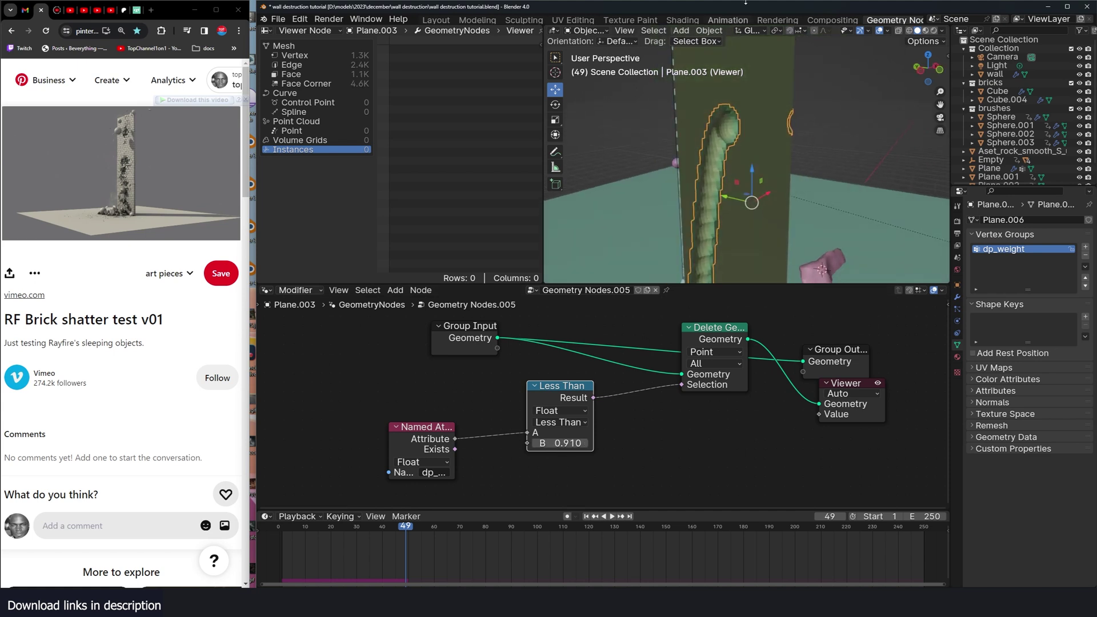
# - Replay the simulation from the start to frame 32 and inspect the remaining dent geometry from both sides
pyautogui.moveTo(730, 198); pyautogui.dragTo(732, 200)
pyautogui.press('space')
pyautogui.hotkey('shift', 'Left')
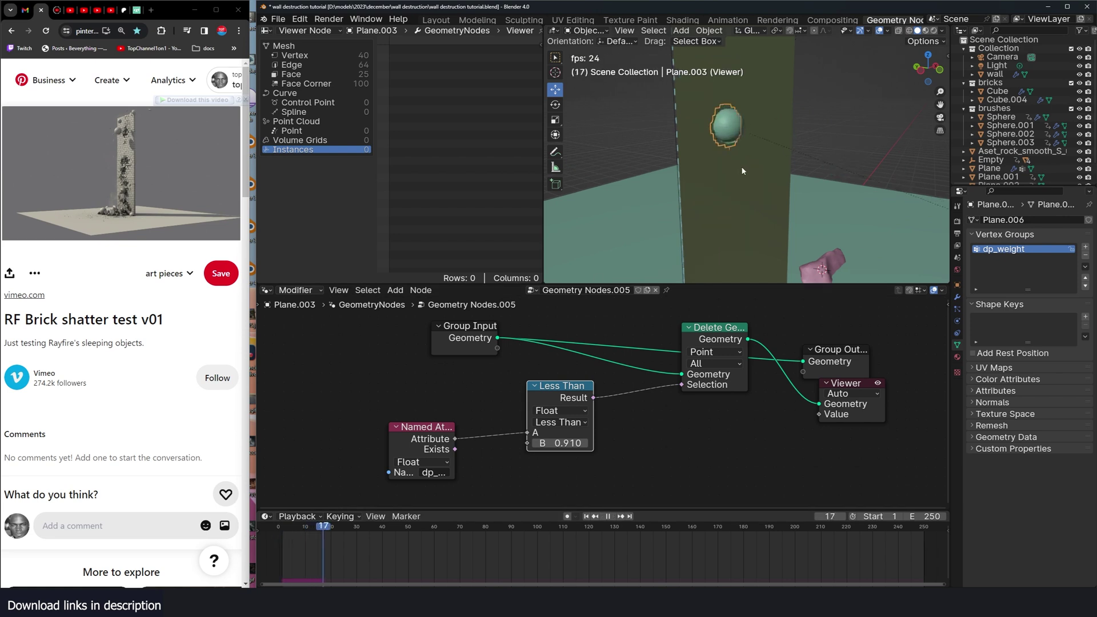
pyautogui.press('space')
pyautogui.moveTo(758, 162); pyautogui.dragTo(683, 154, button='middle')
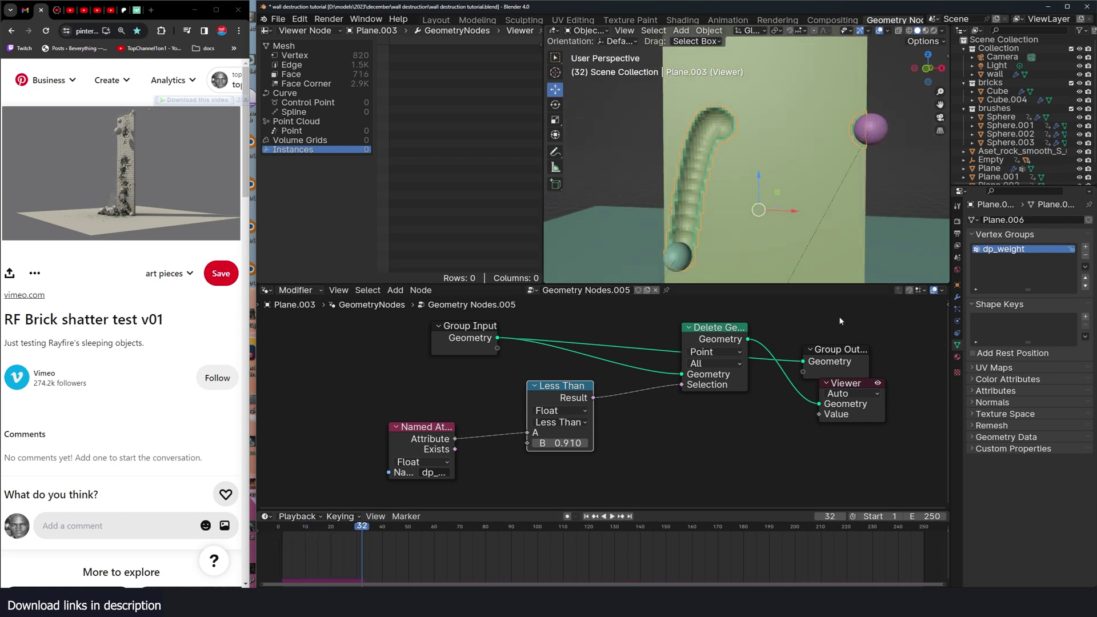
# - Connect Delete Geometry's output to Group Output and save the file
pyautogui.scroll(-2, 785, 340)
pyautogui.click(693, 360)
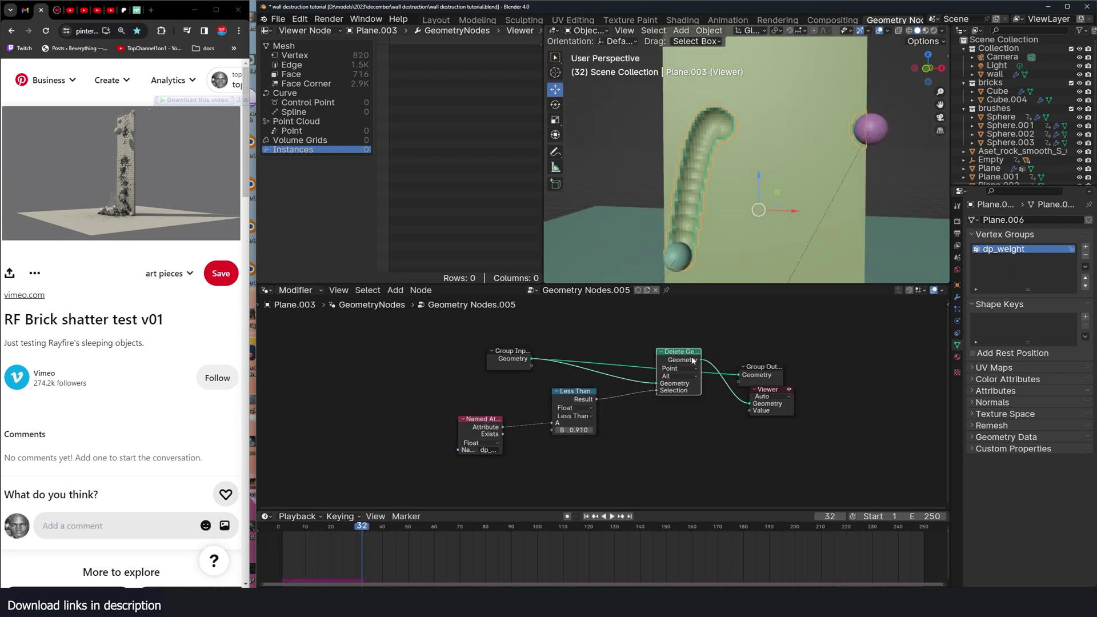
pyautogui.keyDown('alt'); pyautogui.keyDown('shift'); pyautogui.click(692, 361); pyautogui.keyUp('shift'); pyautogui.keyUp('alt')
pyautogui.moveTo(753, 204); pyautogui.dragTo(717, 134, button='middle')
pyautogui.hotkey('ctrl', 's')
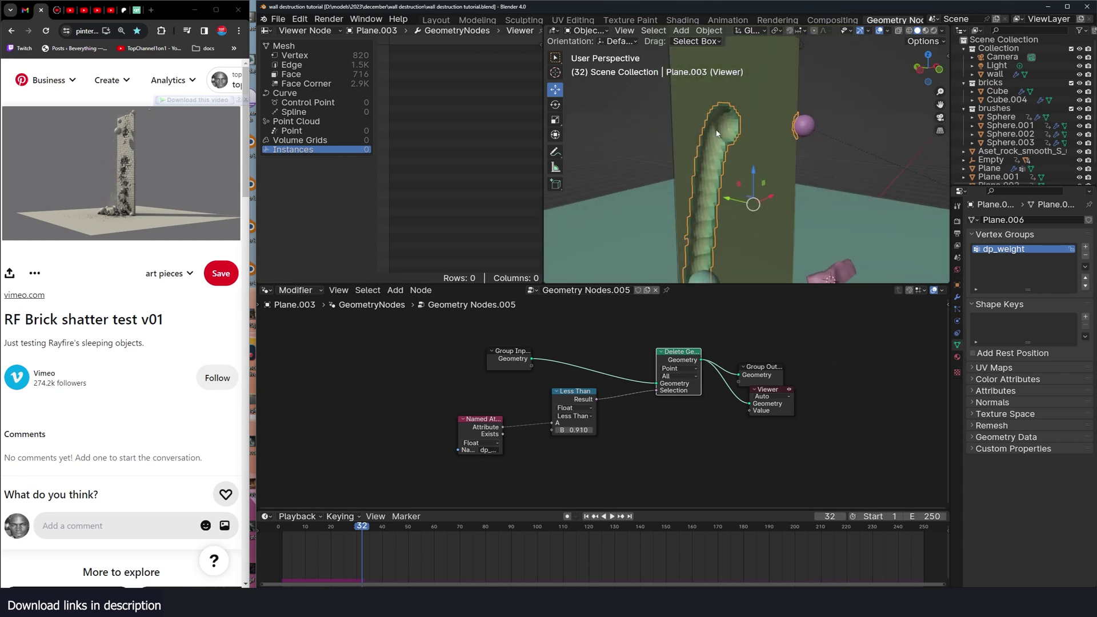
# - Scrub the timeline to frame 23 and add an emitter particle system to the duplicated plane
pyautogui.moveTo(283, 553); pyautogui.dragTo(339, 553)
pyautogui.click(957, 309)
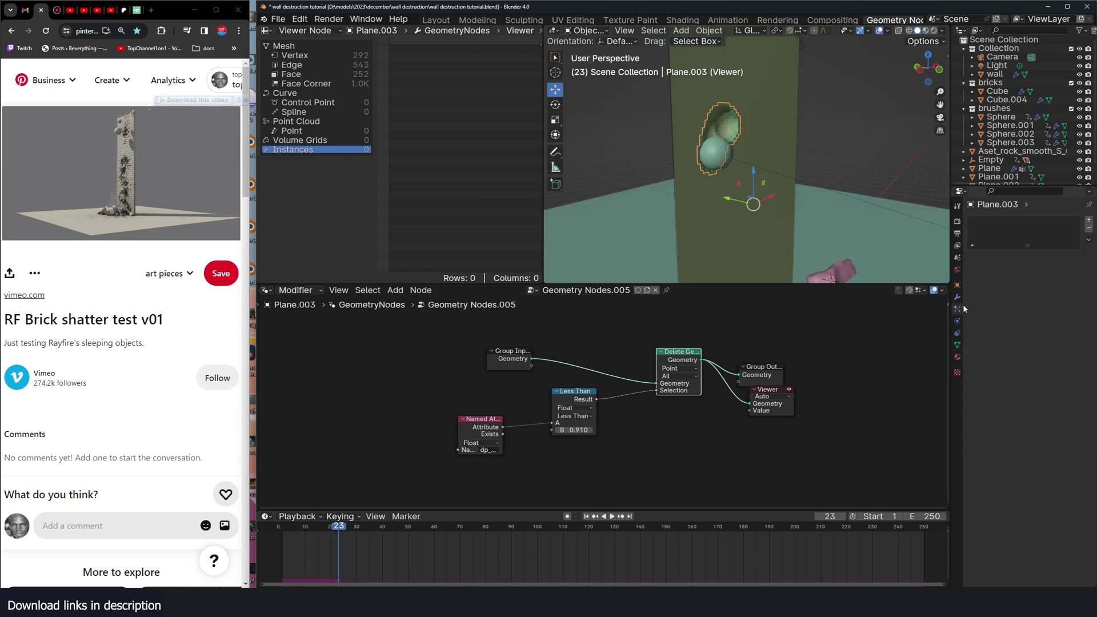
pyautogui.click(1089, 221)
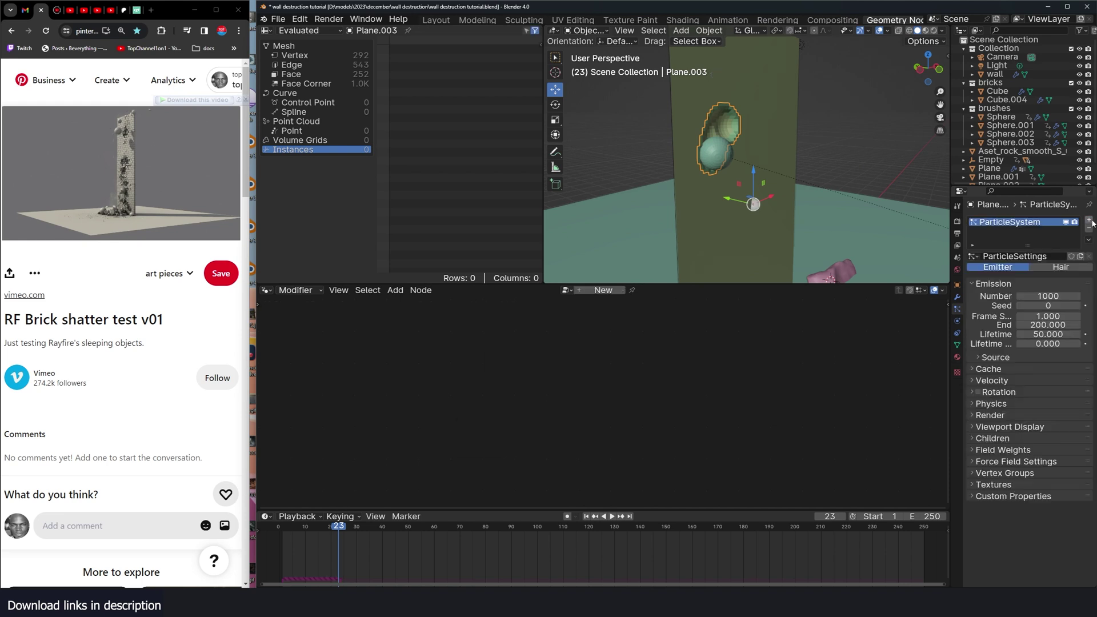
# - Play the simulation from the start to frame 32 and inspect where the particles are emitted
pyautogui.click(279, 569)
pyautogui.press('space')
pyautogui.press('space')
pyautogui.moveTo(778, 204); pyautogui.dragTo(729, 206, button='middle')
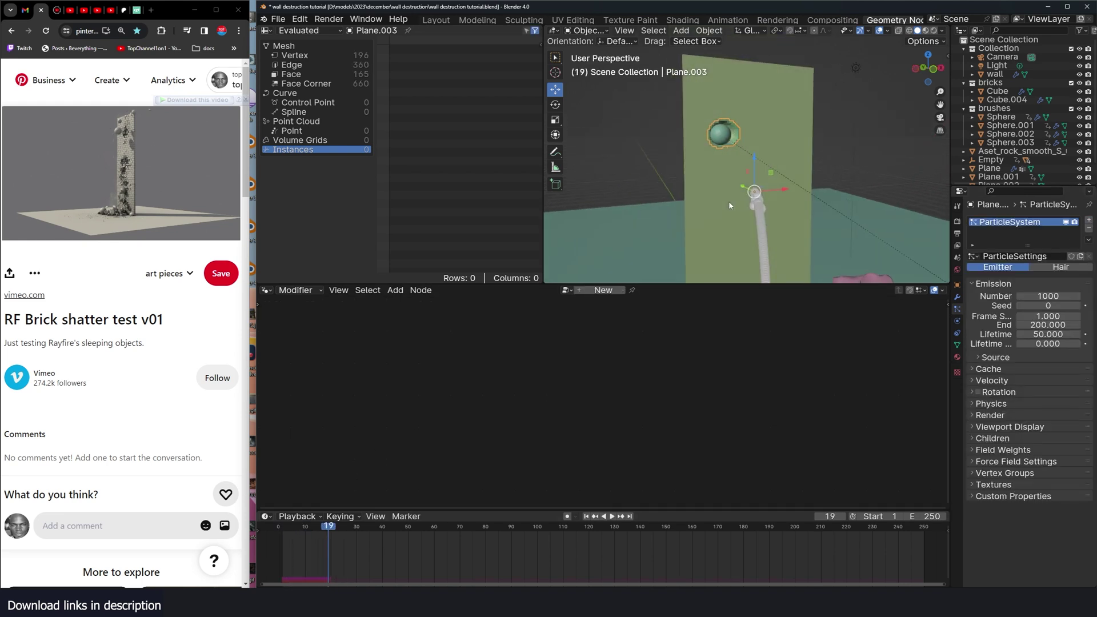
pyautogui.scroll(3, 729, 206)
pyautogui.press('space')
pyautogui.press('space')
# - Enable Use Modifier Stack for the particle emission source and replay the simulation to check it
pyautogui.click(1025, 358)
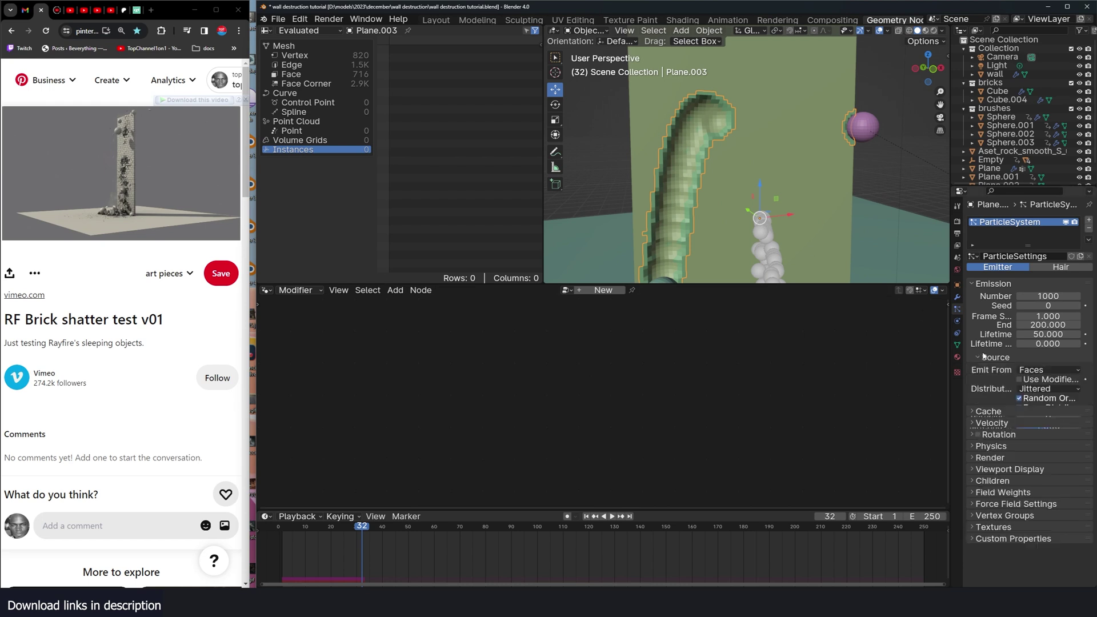
pyautogui.click(1019, 379)
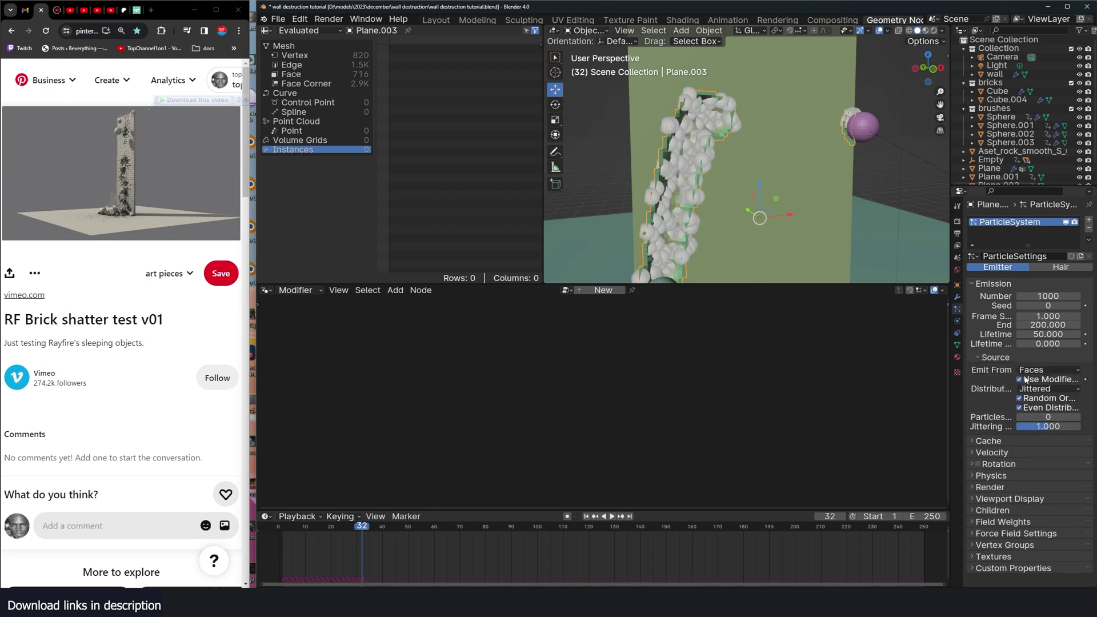
pyautogui.hotkey('shift', 'Left')
pyautogui.press('space')
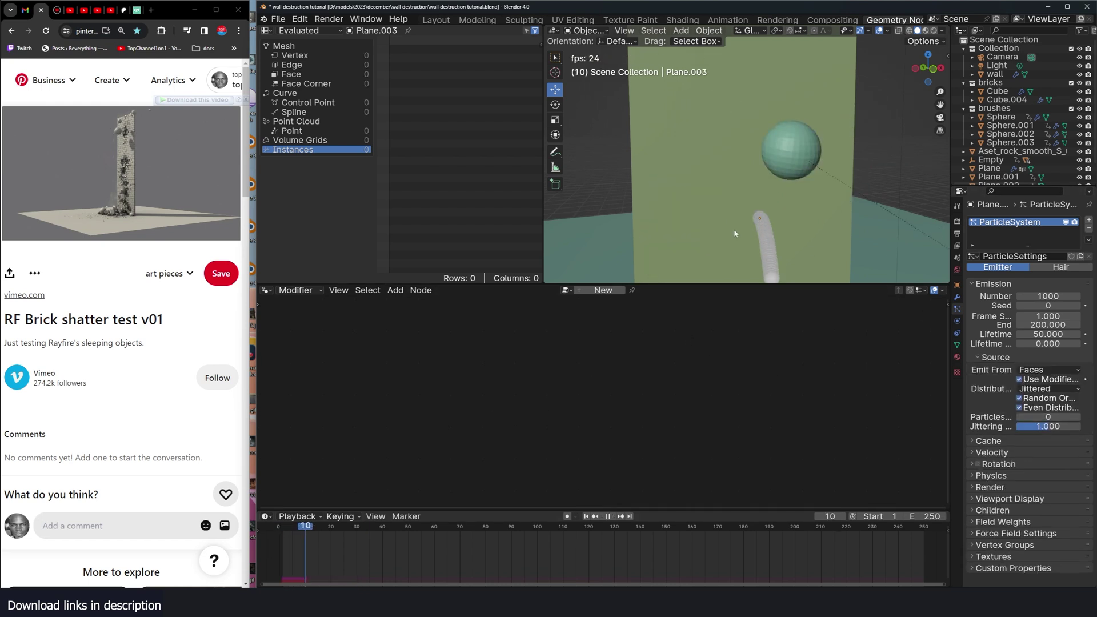
pyautogui.scroll(-3, 734, 229)
pyautogui.moveTo(797, 210); pyautogui.dragTo(753, 225, button='middle')
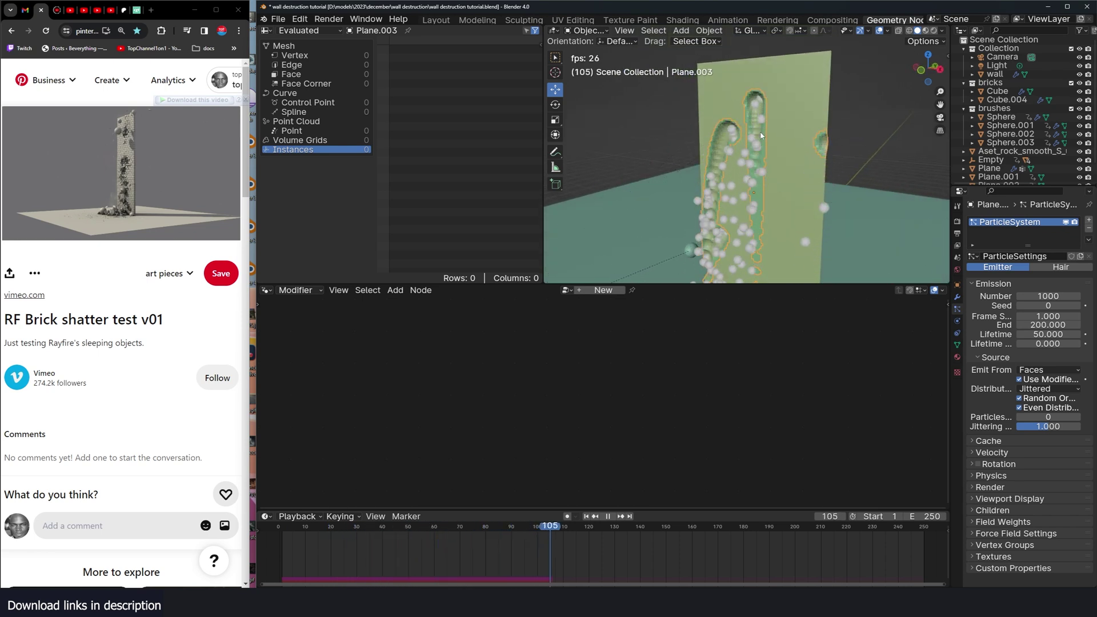
pyautogui.press('Escape')
# - Render the particles as Object using the Aset_rock_smooth rock as the instance, and play to frame 33
pyautogui.click(988, 488)
pyautogui.click(1057, 500)
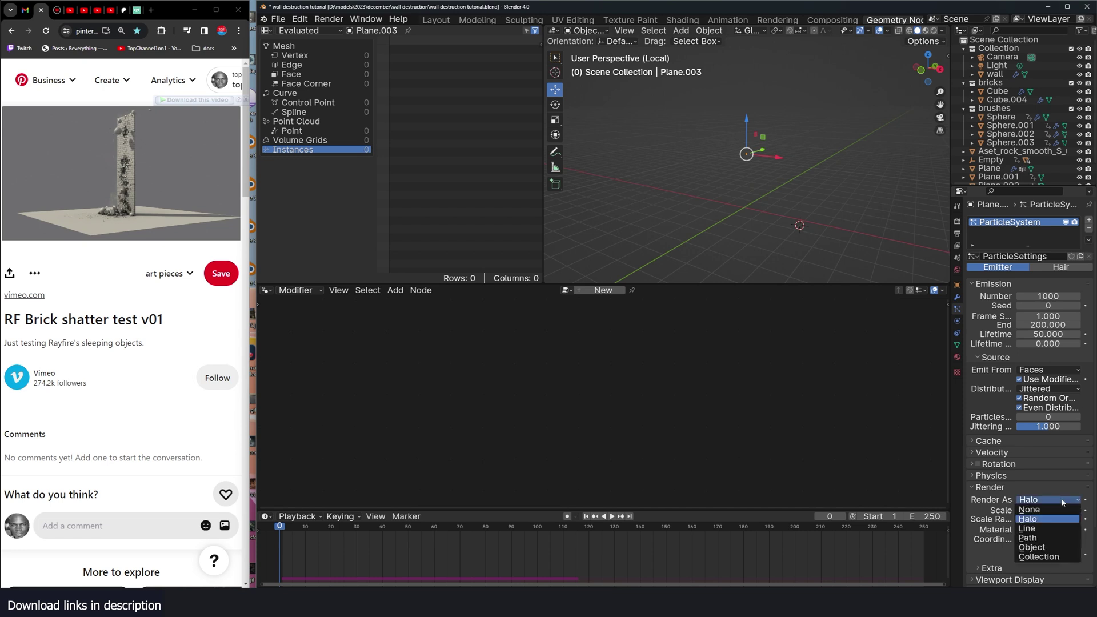
pyautogui.click(1040, 547)
pyautogui.scroll(-4, 1049, 535)
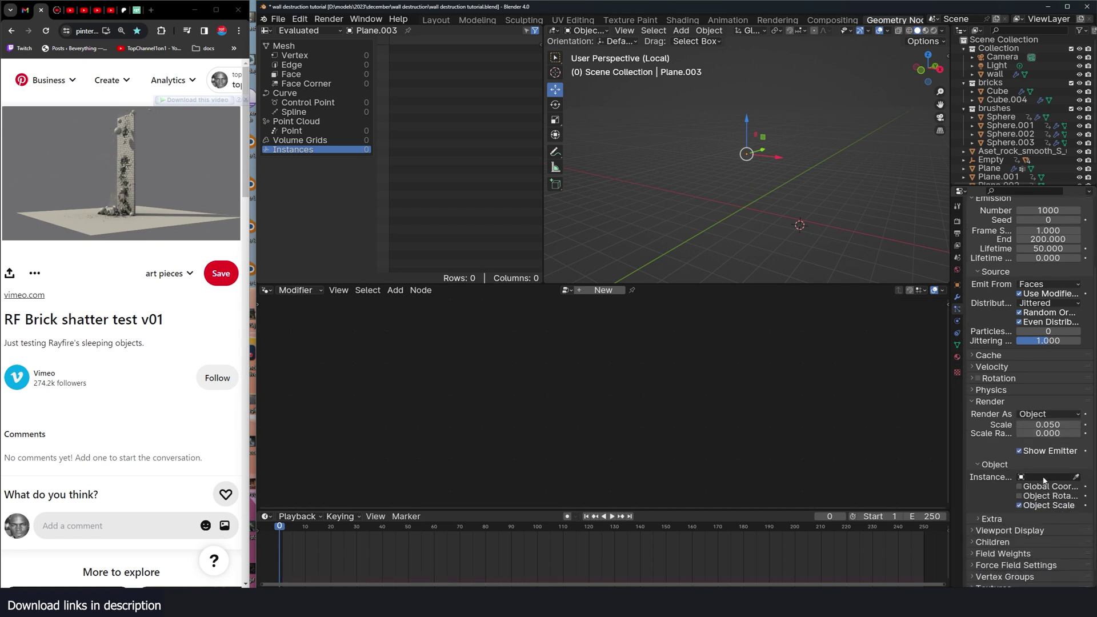
pyautogui.click(1048, 476)
pyautogui.click(1044, 490)
pyautogui.press('space')
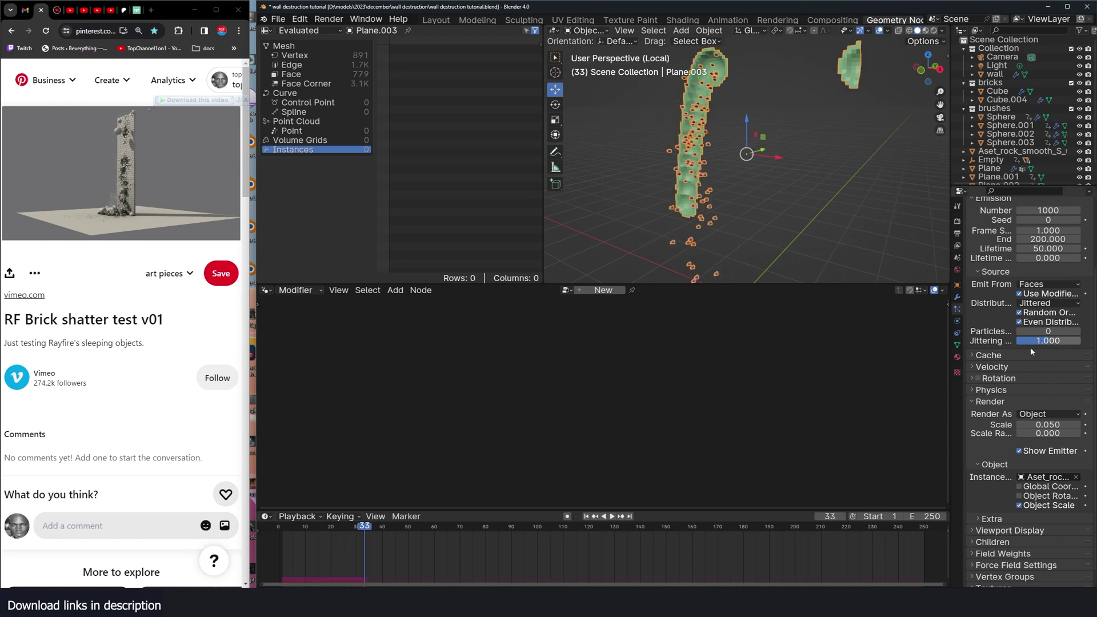
# - Set the rock particles' render scale to 0.457 and scale randomness to 1
pyautogui.doubleClick(1028, 425)
pyautogui.write('1')
pyautogui.press('Return')
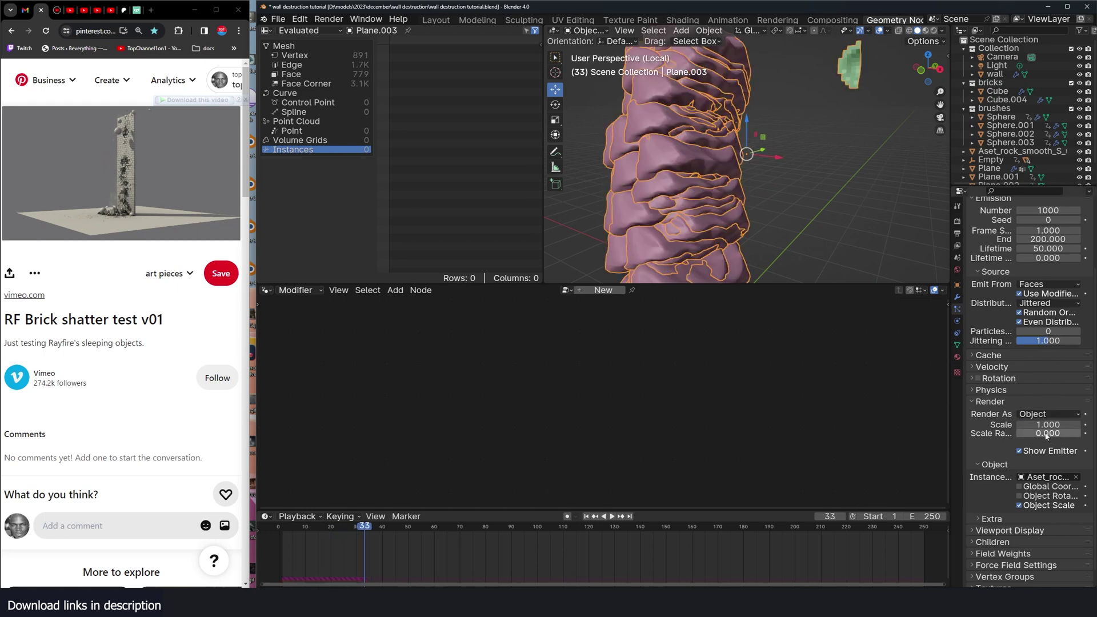
pyautogui.moveTo(1046, 435); pyautogui.dragTo(1016, 425)
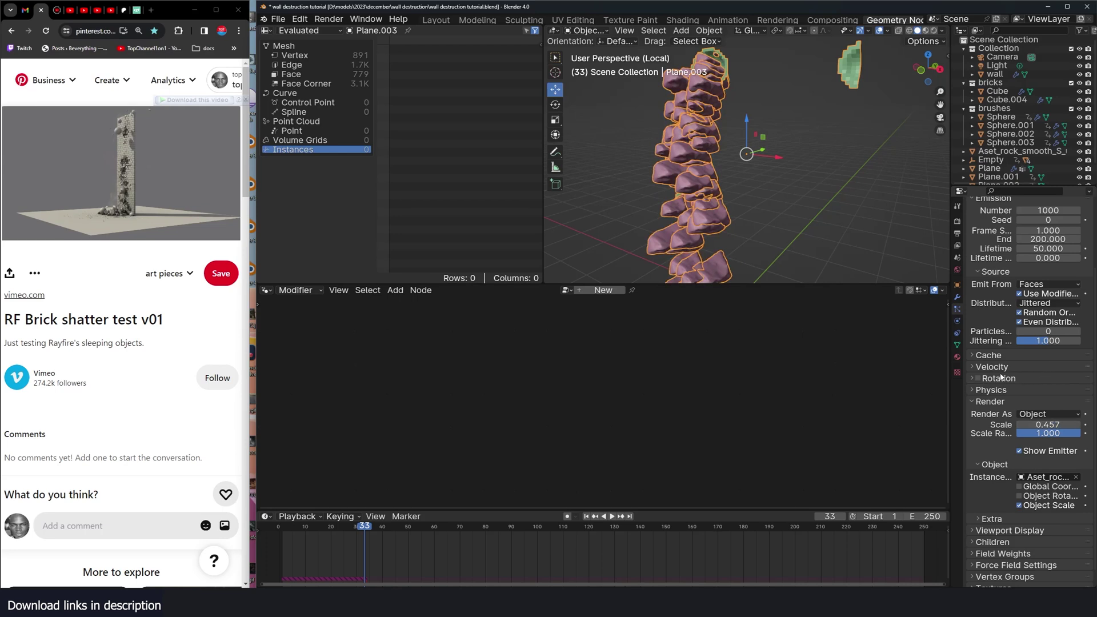
# - Enable Dynamic particle rotation with randomize 0.980, phase 1, randomize phase 2, and angular velocity amount 1
pyautogui.click(978, 380)
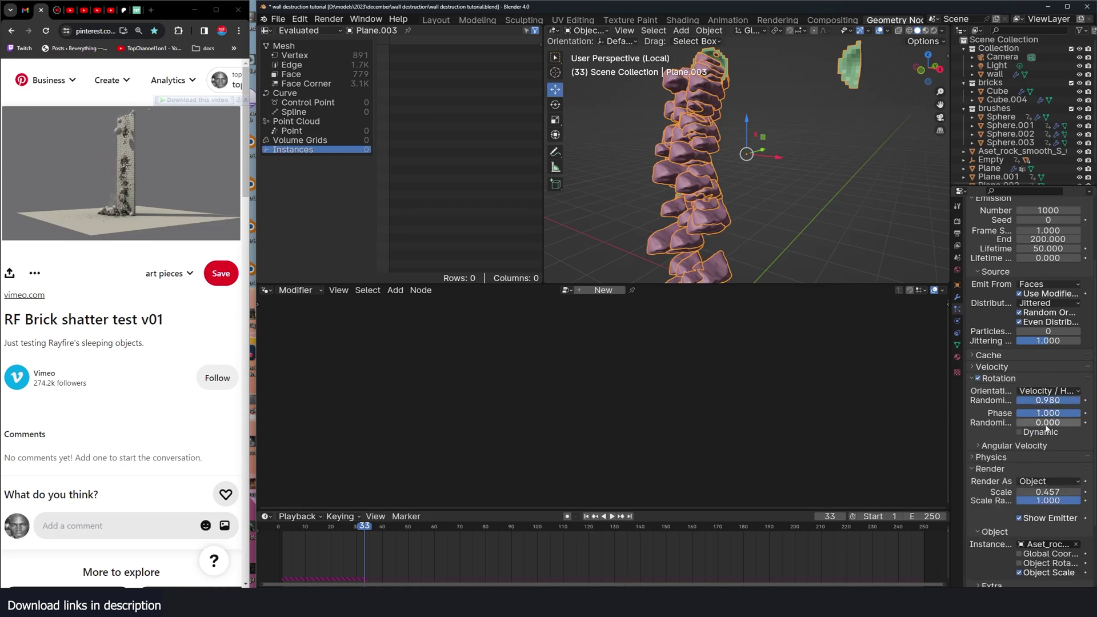
pyautogui.click(1006, 446)
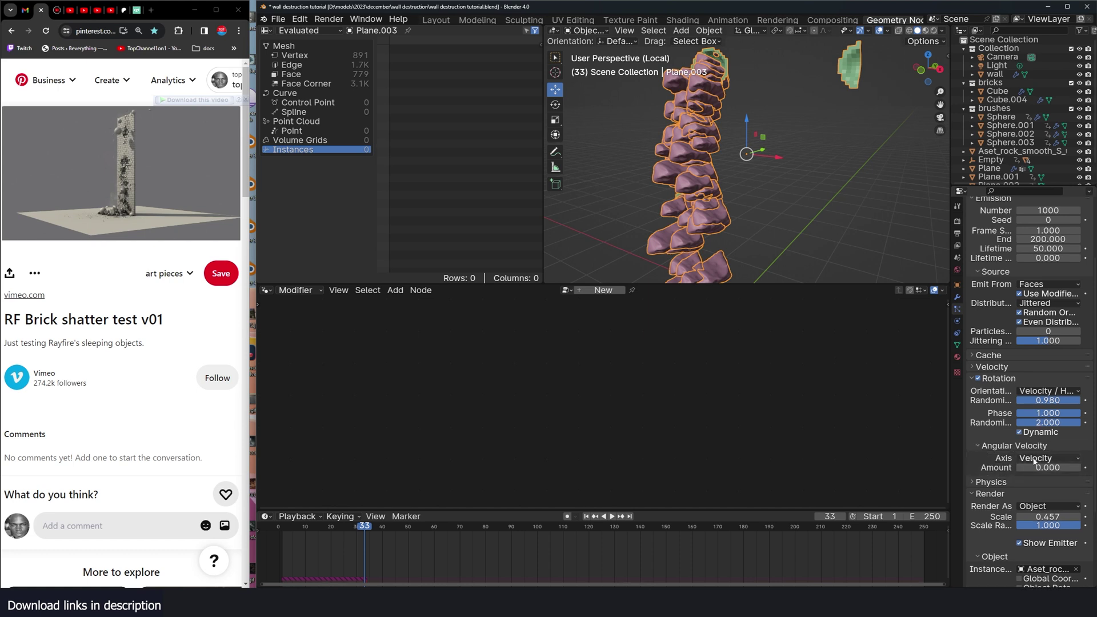
pyautogui.click(1035, 467)
# - Set the particles' Normal velocity to 3 m/s and replay the simulation to check how the rocks fly out
pyautogui.scroll(1, 995, 327)
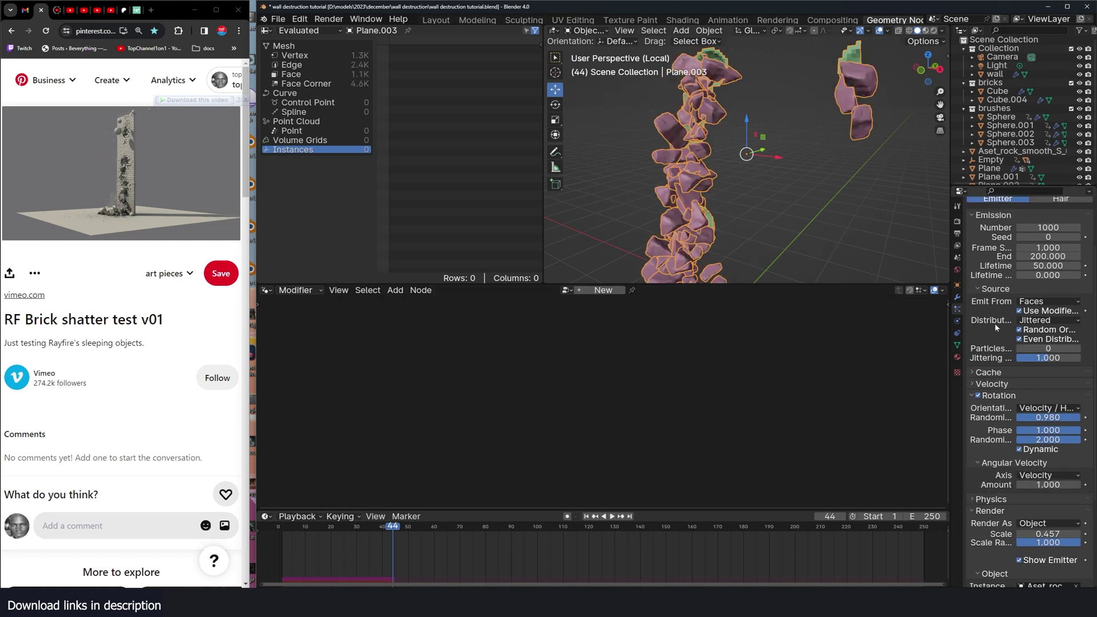
pyautogui.click(995, 385)
pyautogui.press('Return')
pyautogui.hotkey('shift', 'Left')
pyautogui.press('space')
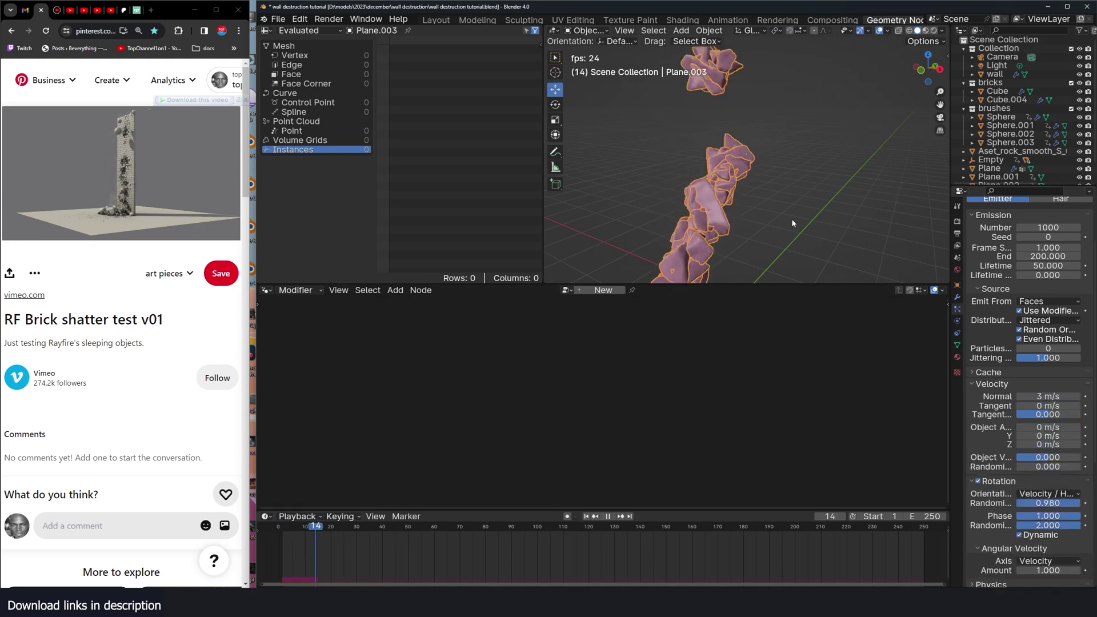
pyautogui.scroll(-3, 780, 235)
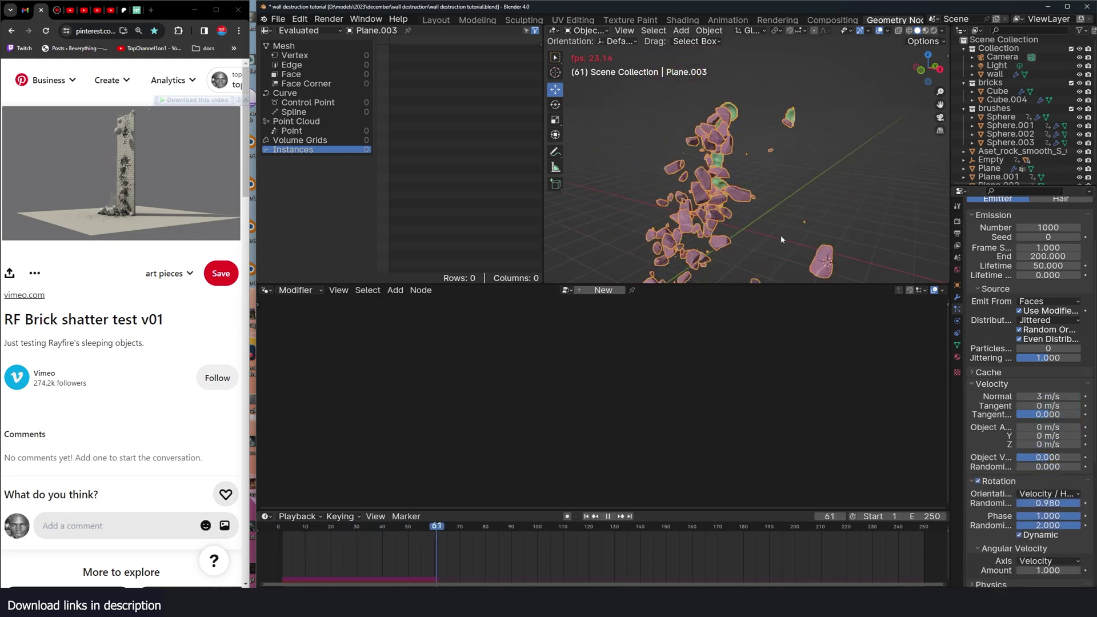
pyautogui.press('Escape')
pyautogui.moveTo(757, 184); pyautogui.dragTo(758, 190, button='middle')
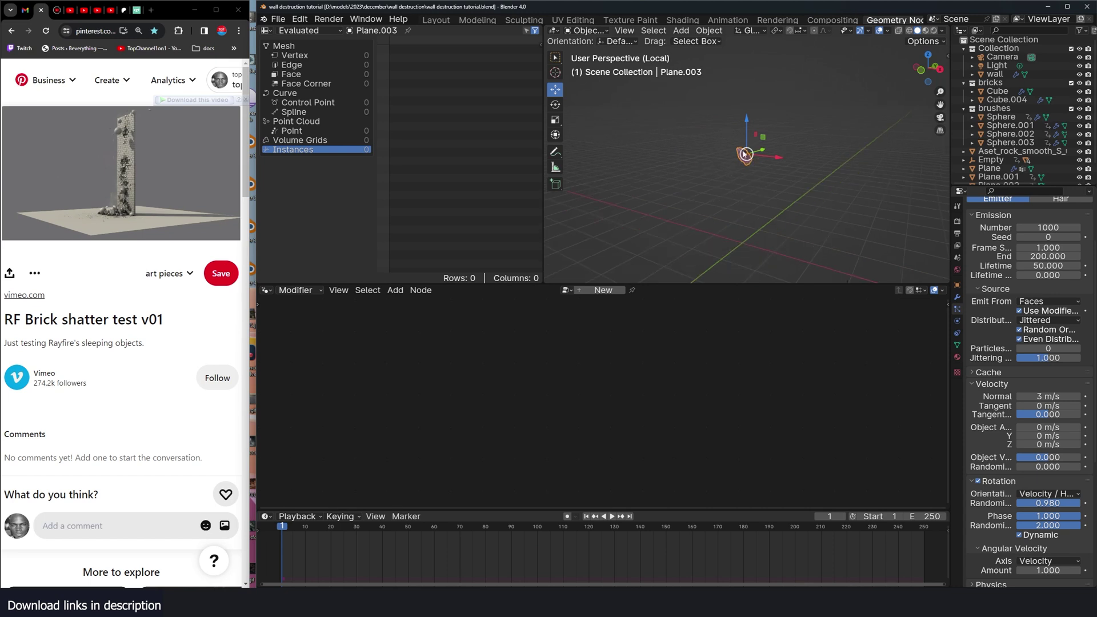
pyautogui.press('space')
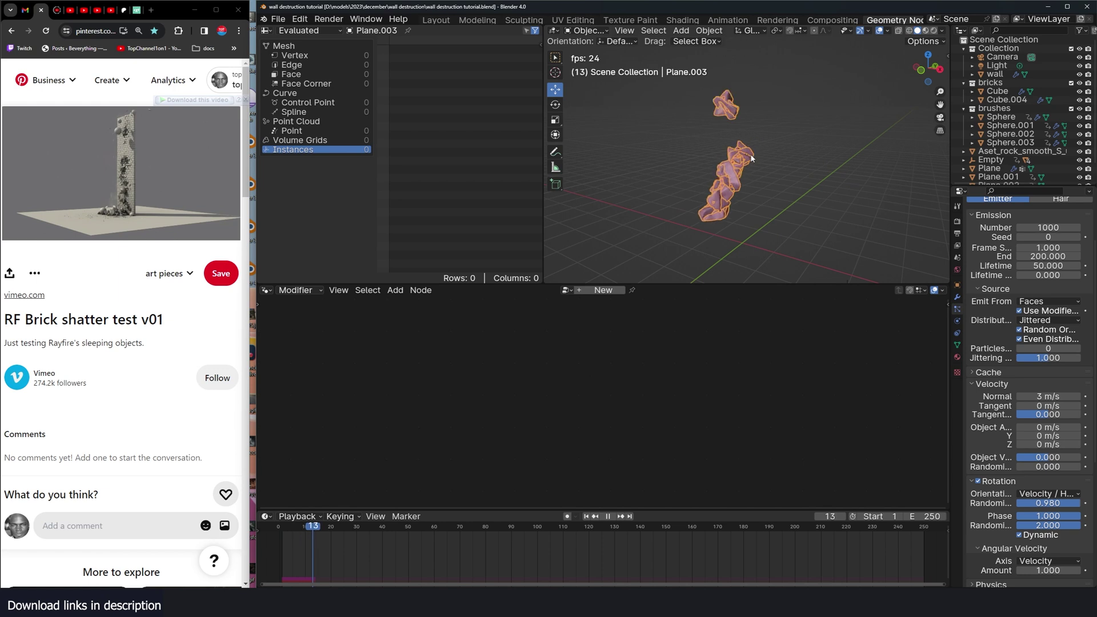
# - Replay the rock particle simulation from the start and examine the falling debris from another angle
pyautogui.hotkey('shift', 'Left')
pyautogui.keyDown('ctrl'); pyautogui.moveTo(748, 157); pyautogui.dragTo(748, 206, button='middle'); pyautogui.keyUp('ctrl')
pyautogui.press('space')
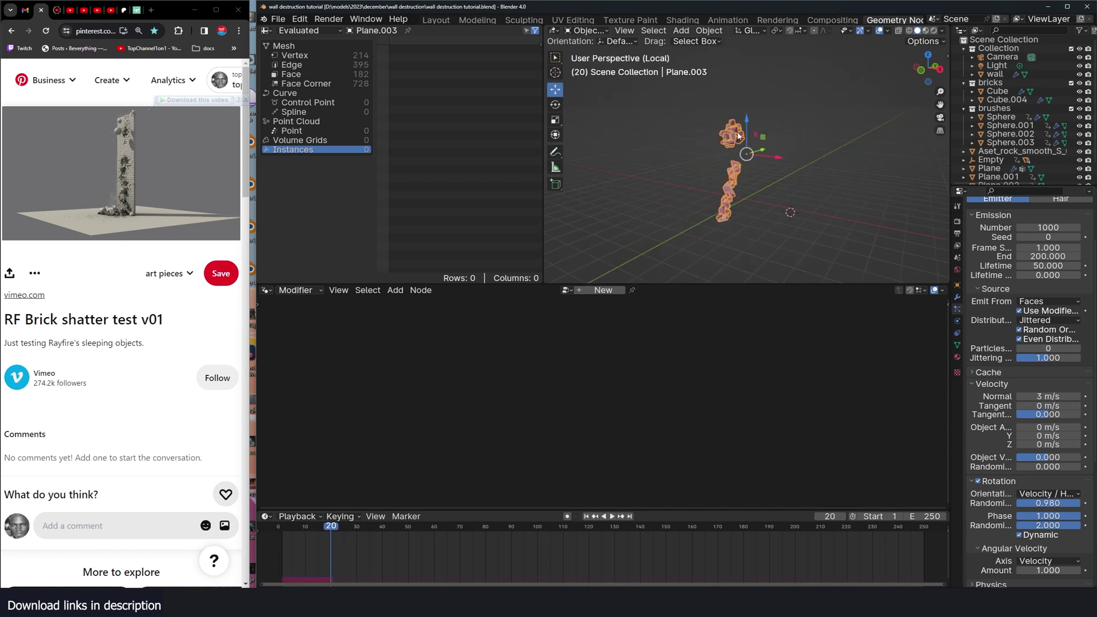
pyautogui.press('space')
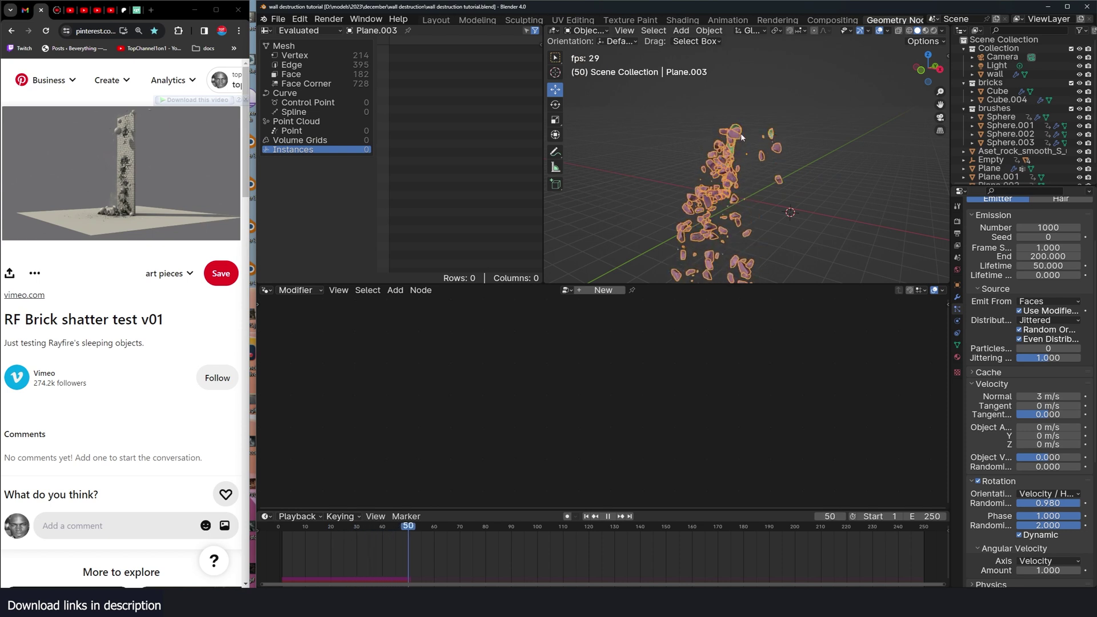
pyautogui.press('Escape')
# - Set the rock particles' emission start frame to 13, replay the simulation, and return to the full scene
pyautogui.moveTo(307, 552)
pyautogui.mouseDown()
pyautogui.moveTo(298, 558)
pyautogui.moveTo(319, 560)
pyautogui.moveTo(310, 557)
pyautogui.mouseUp()
pyautogui.scroll(3, 1052, 375)
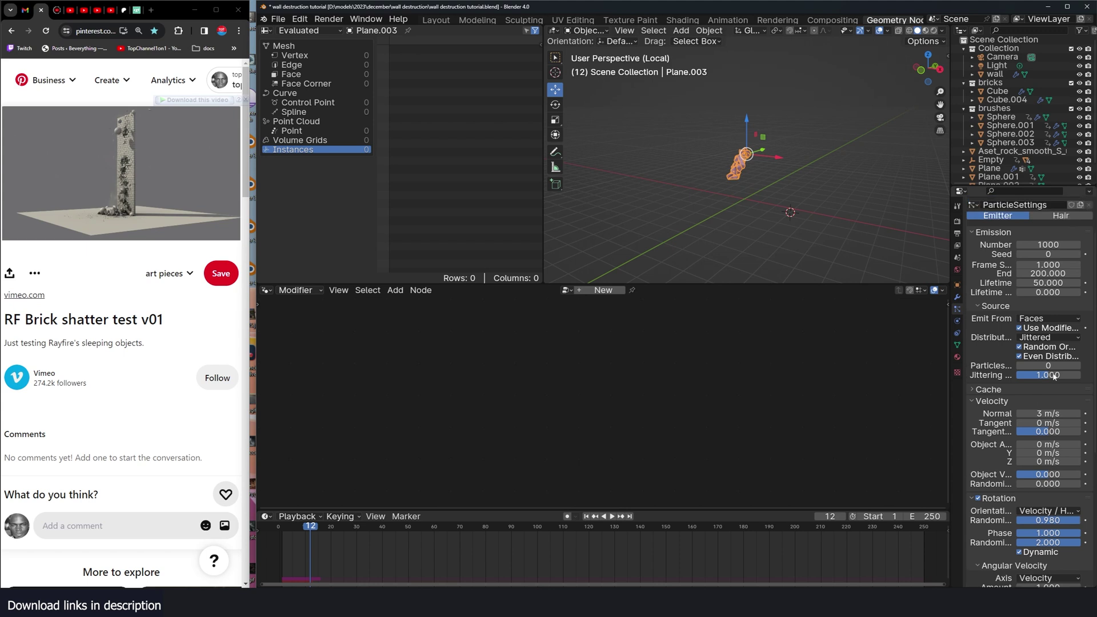
pyautogui.press('space')
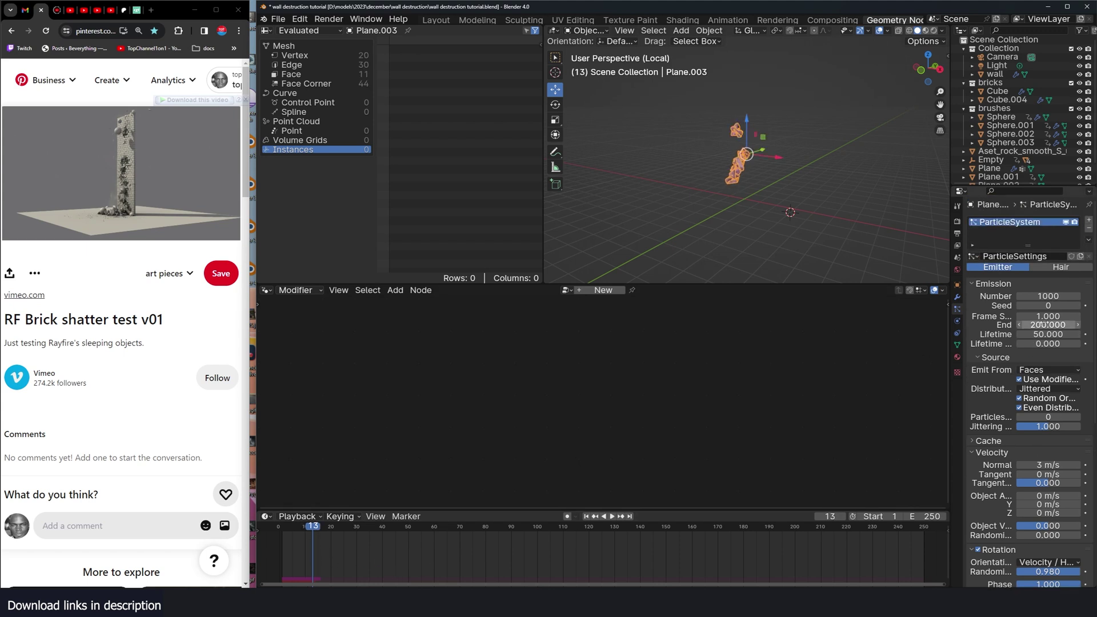
pyautogui.press('Return')
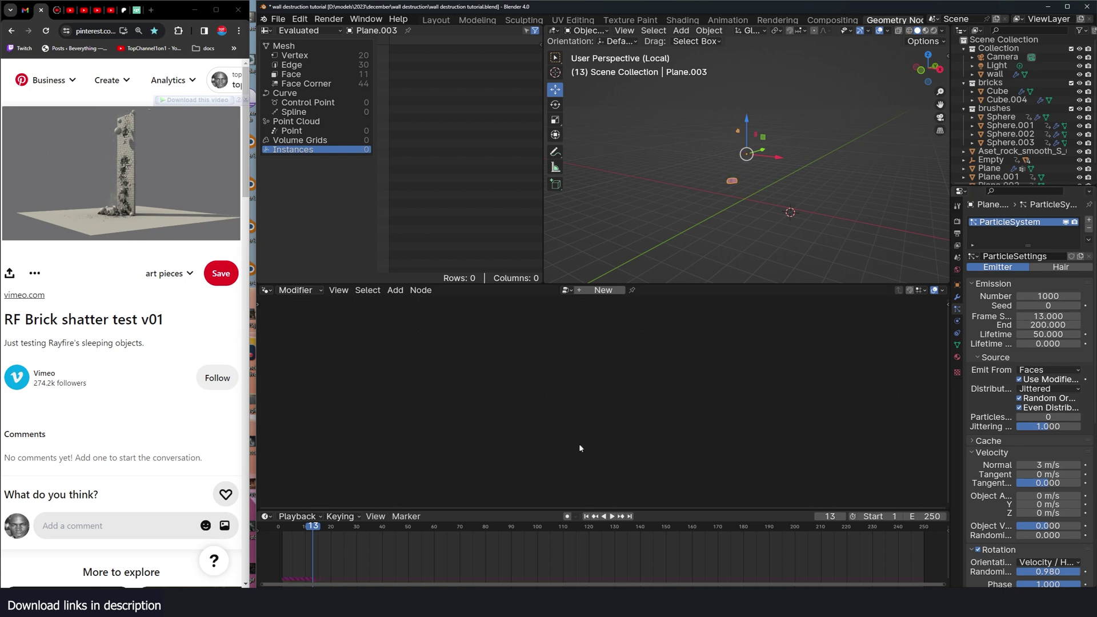
pyautogui.press('space')
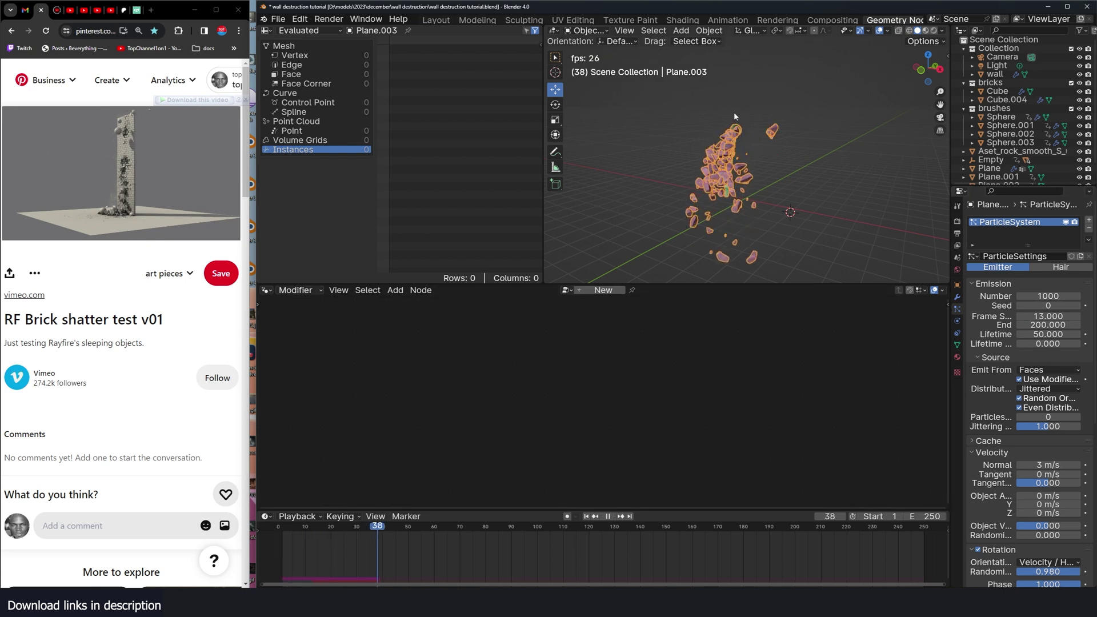
pyautogui.press('space')
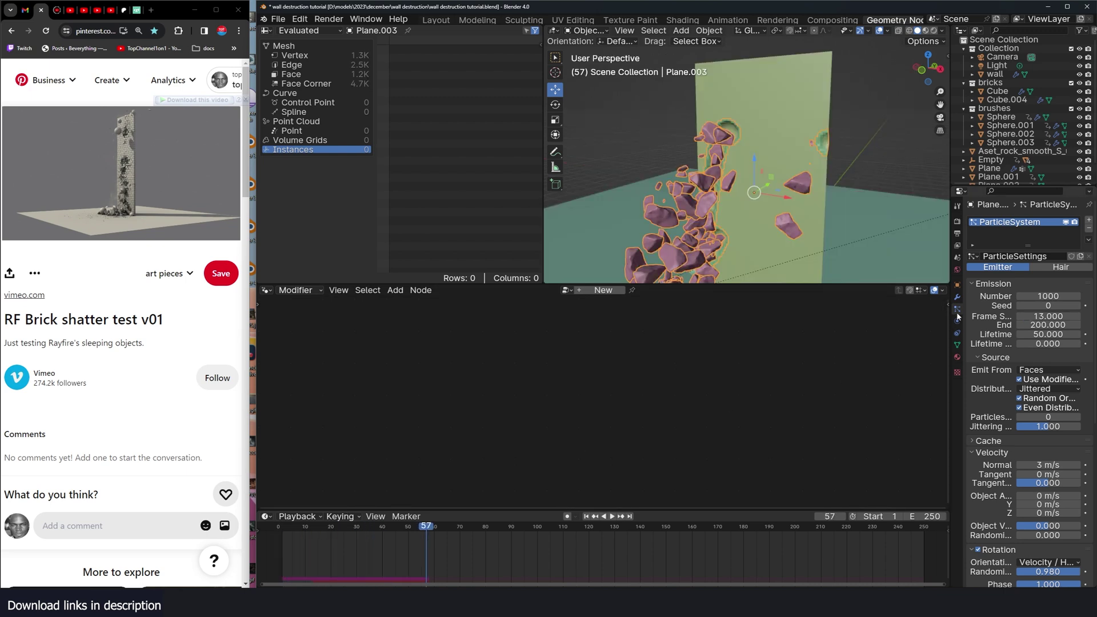
# - Hide the Plane.003 emitter's instancer in both viewport and render, then replay from frame 0
pyautogui.click(956, 285)
pyautogui.click(997, 378)
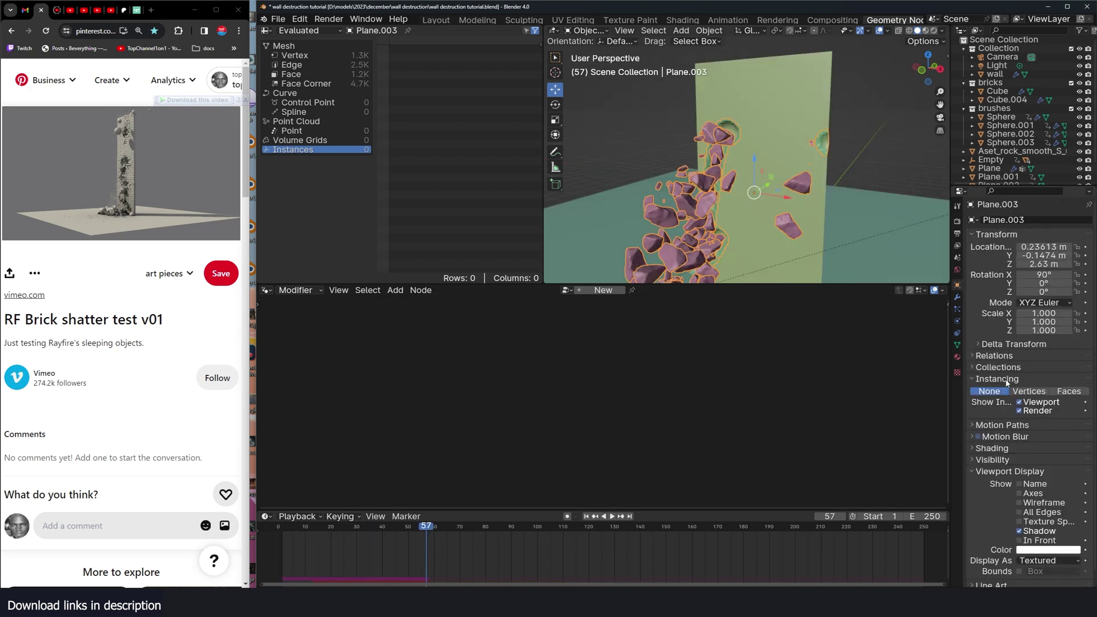
pyautogui.moveTo(1028, 402); pyautogui.dragTo(1027, 411)
pyautogui.click(273, 560)
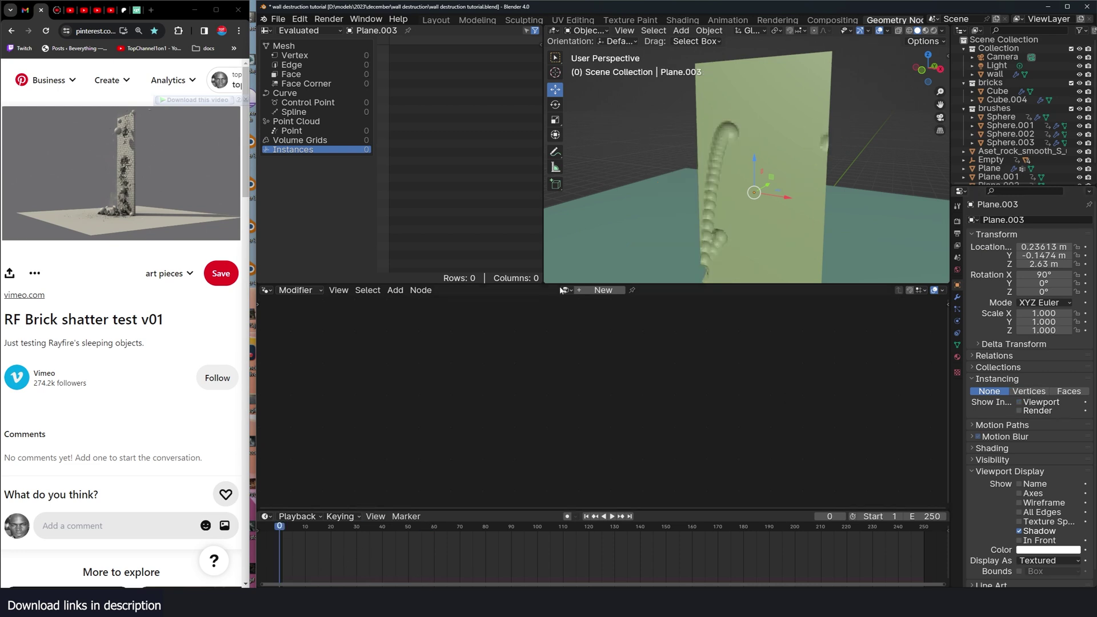
pyautogui.press('space')
pyautogui.press('space')
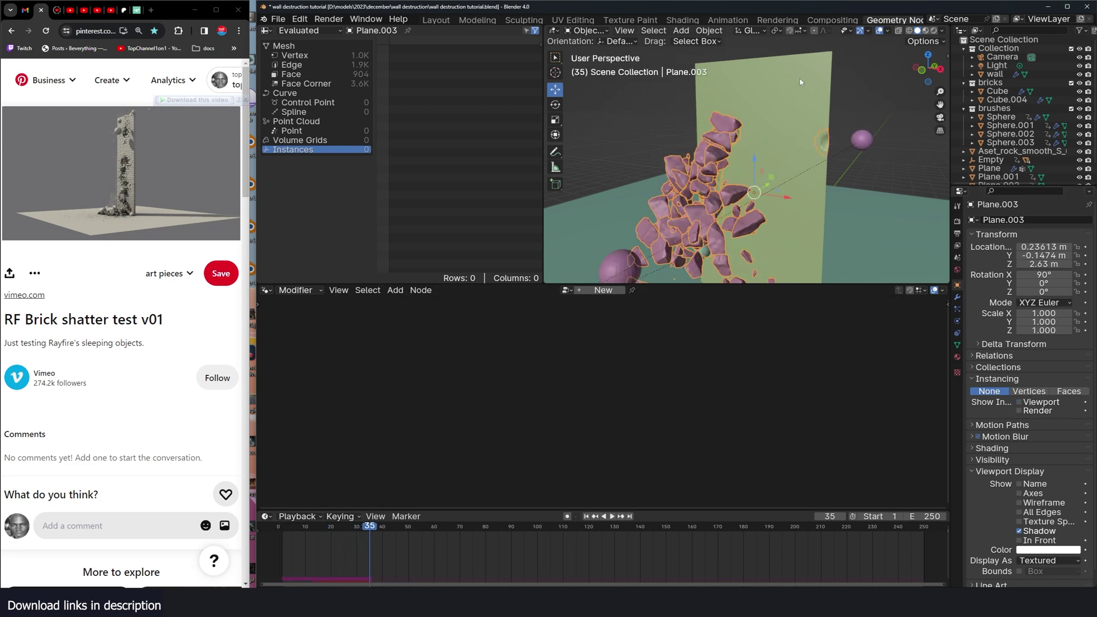
# - Set the viewport display of the Plane in front of the bricks to Wire
pyautogui.click(786, 187)
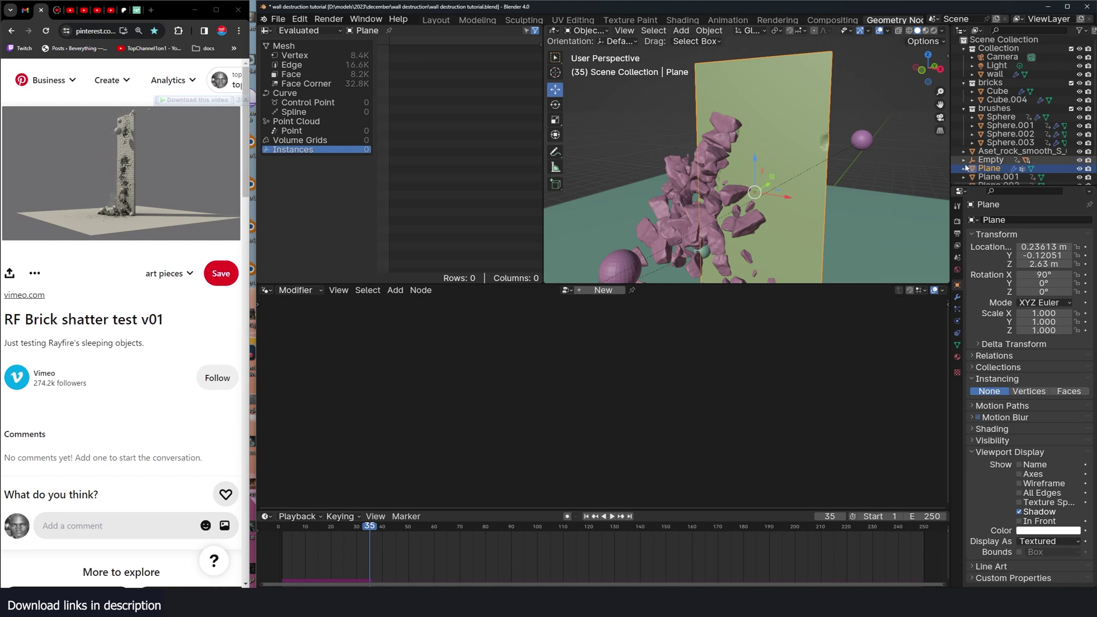
pyautogui.click(1049, 540)
pyautogui.click(1040, 566)
pyautogui.scroll(-1, 789, 233)
pyautogui.click(889, 85)
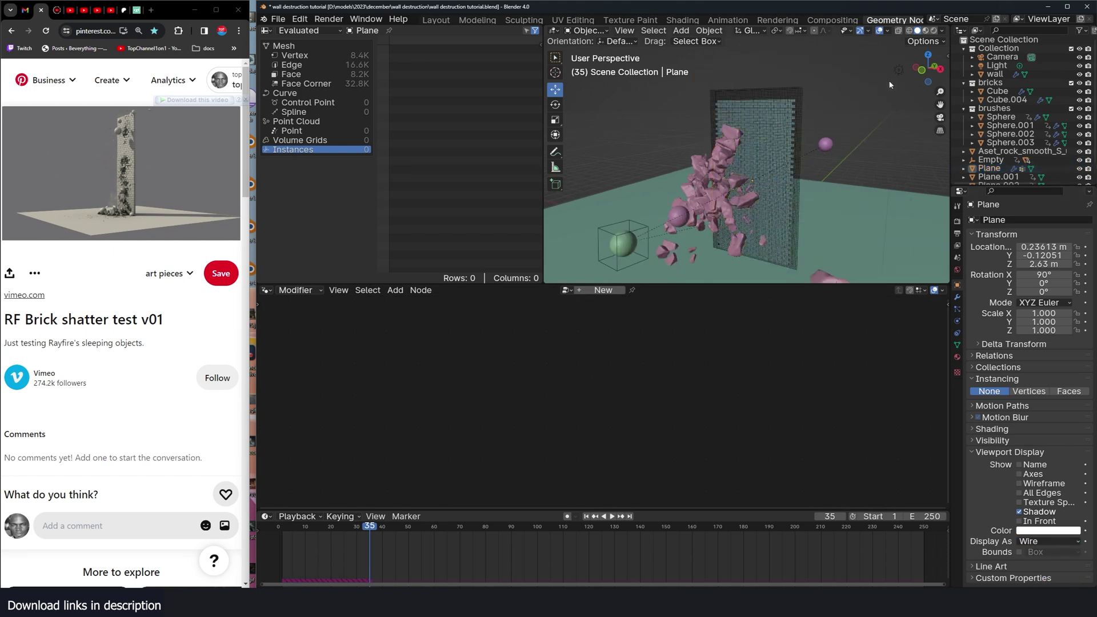
# - Hide the viewport overlays and replay the wall destruction from the start
pyautogui.click(879, 31)
pyautogui.click(269, 574)
pyautogui.press('space')
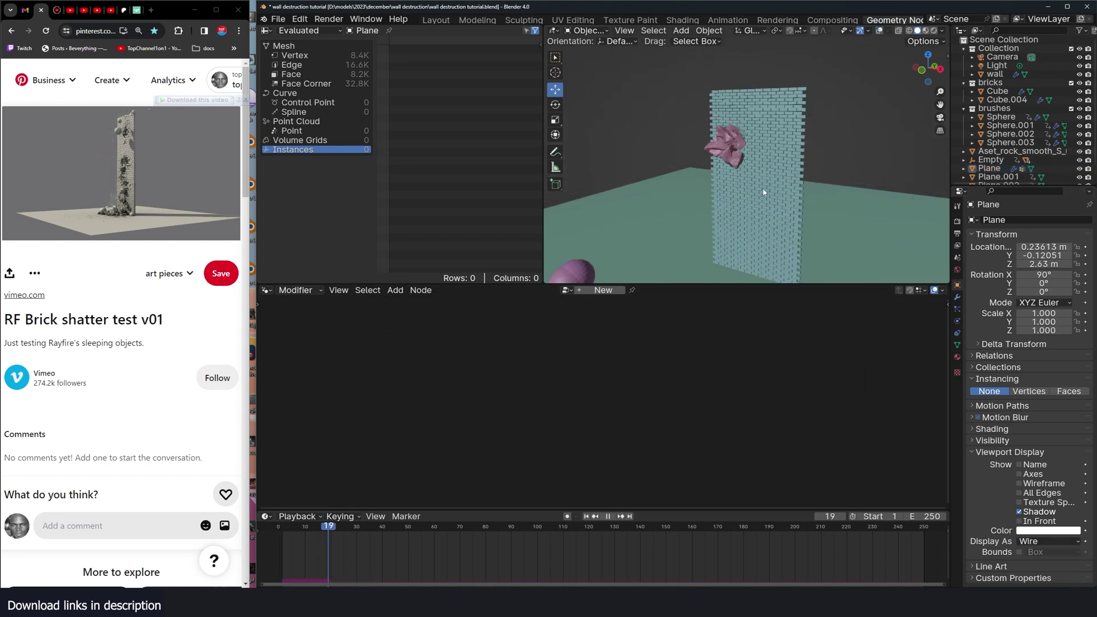
pyautogui.press('space')
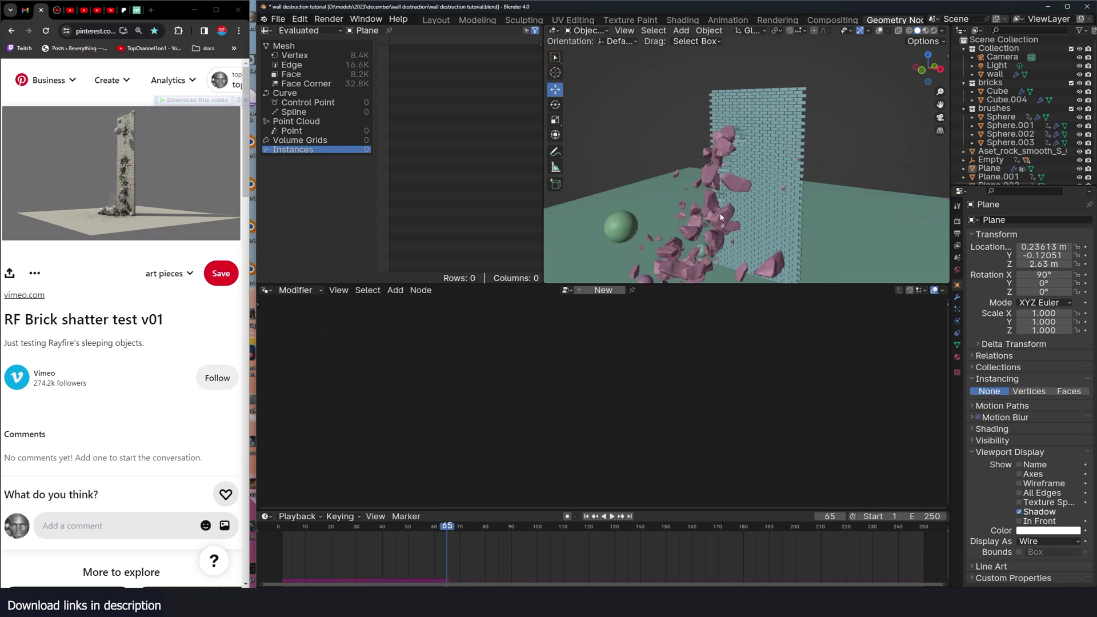
# - Set the rock particles' Normal velocity to 0.5 m/s and render scale to 0.186, then replay
pyautogui.click(746, 230)
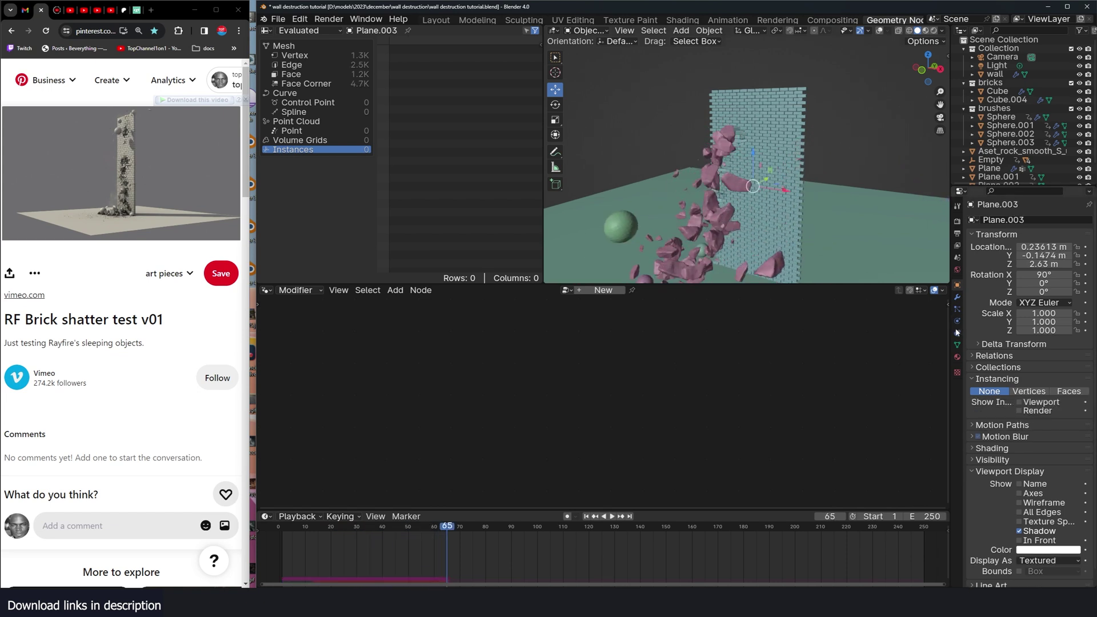
pyautogui.click(958, 308)
pyautogui.scroll(-5, 1028, 343)
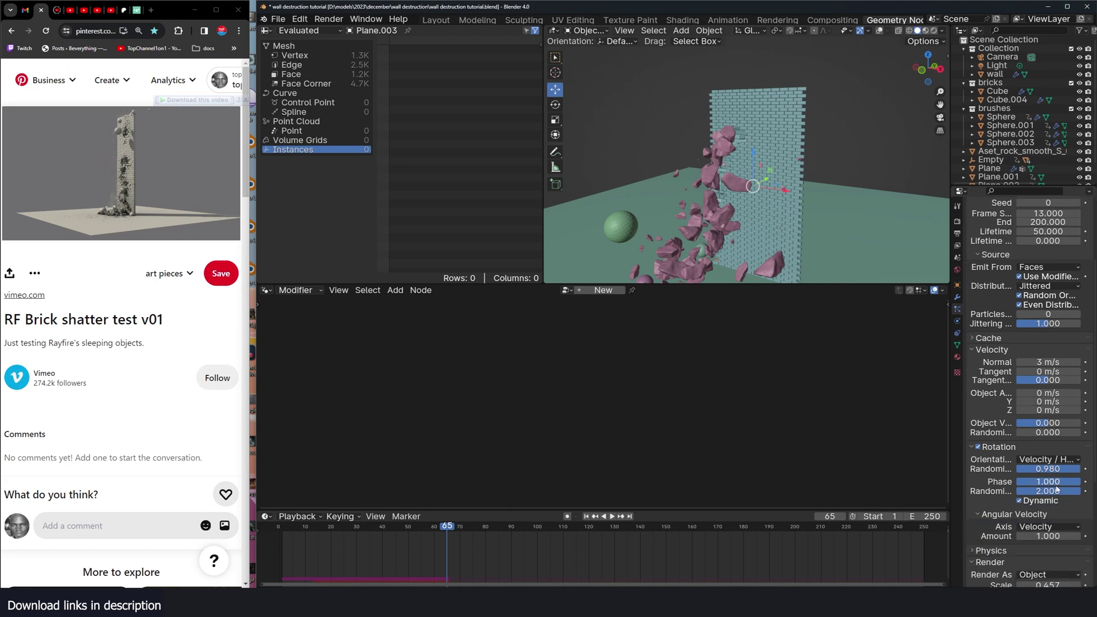
pyautogui.hotkey('shift', 'Left')
pyautogui.press('space')
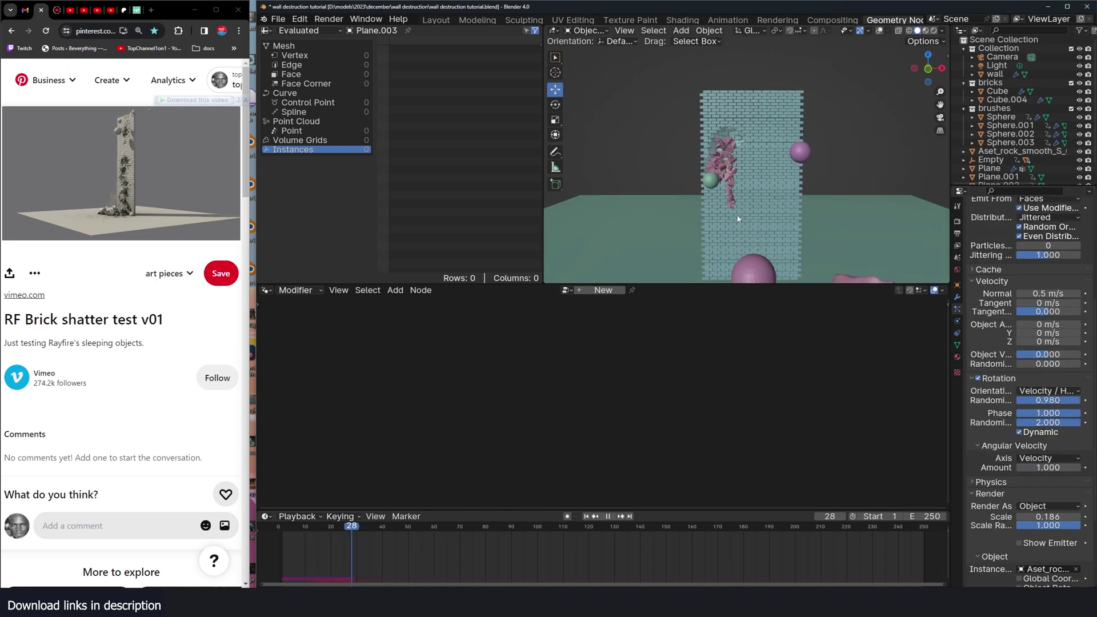
# - Replay the destruction and examine the smaller debris around the brick wall and the particle settings
pyautogui.hotkey('shift', 'Left')
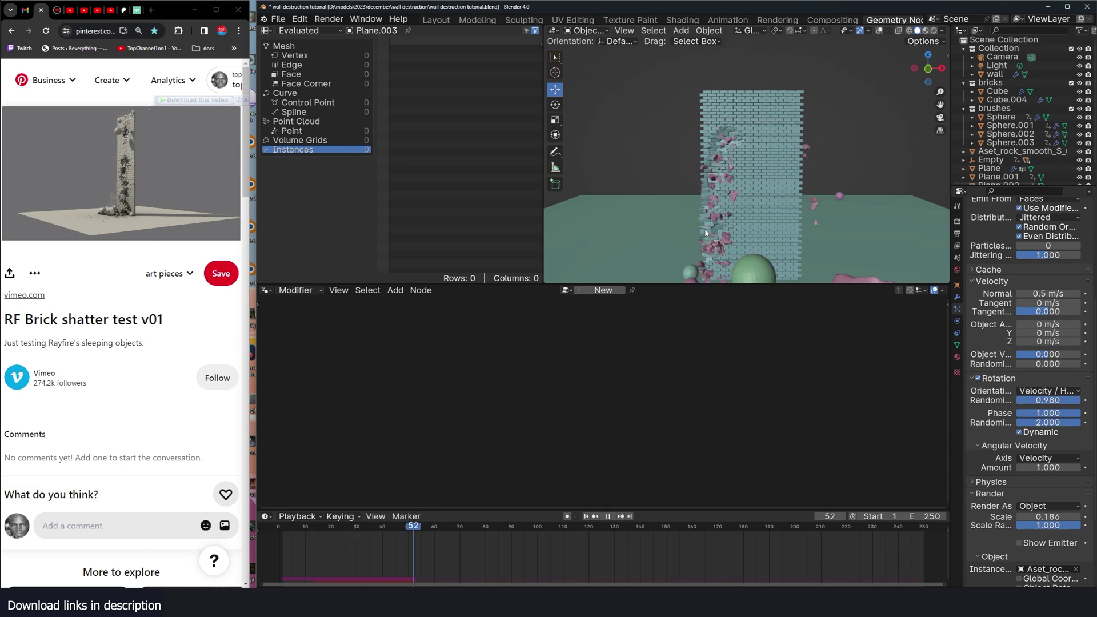
pyautogui.press('space')
pyautogui.moveTo(717, 233); pyautogui.dragTo(695, 223, button='middle')
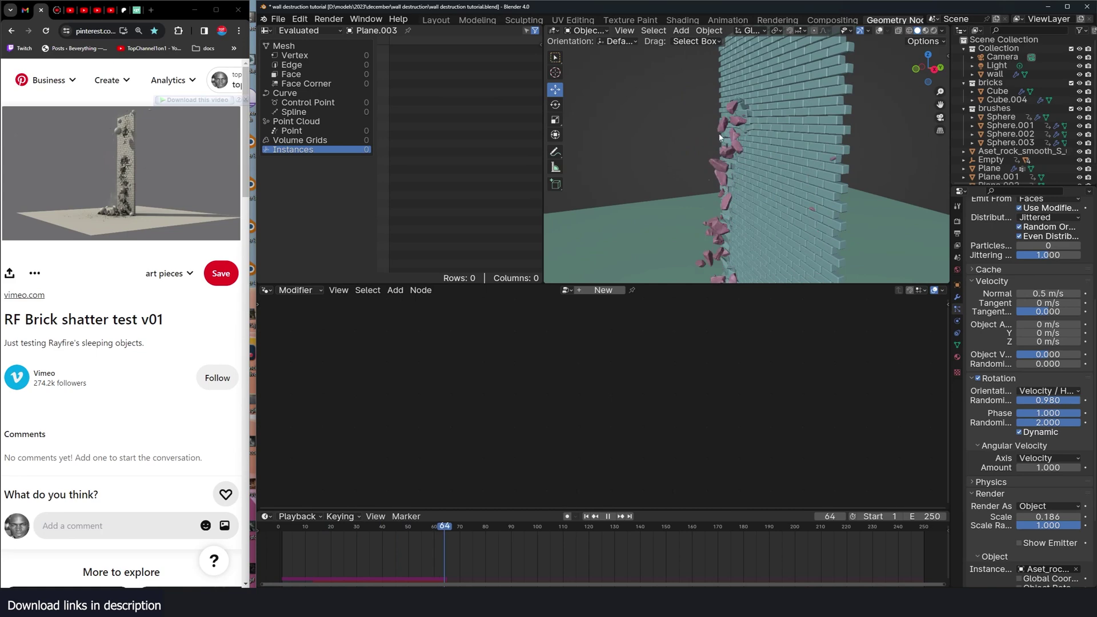
pyautogui.scroll(-3, 728, 142)
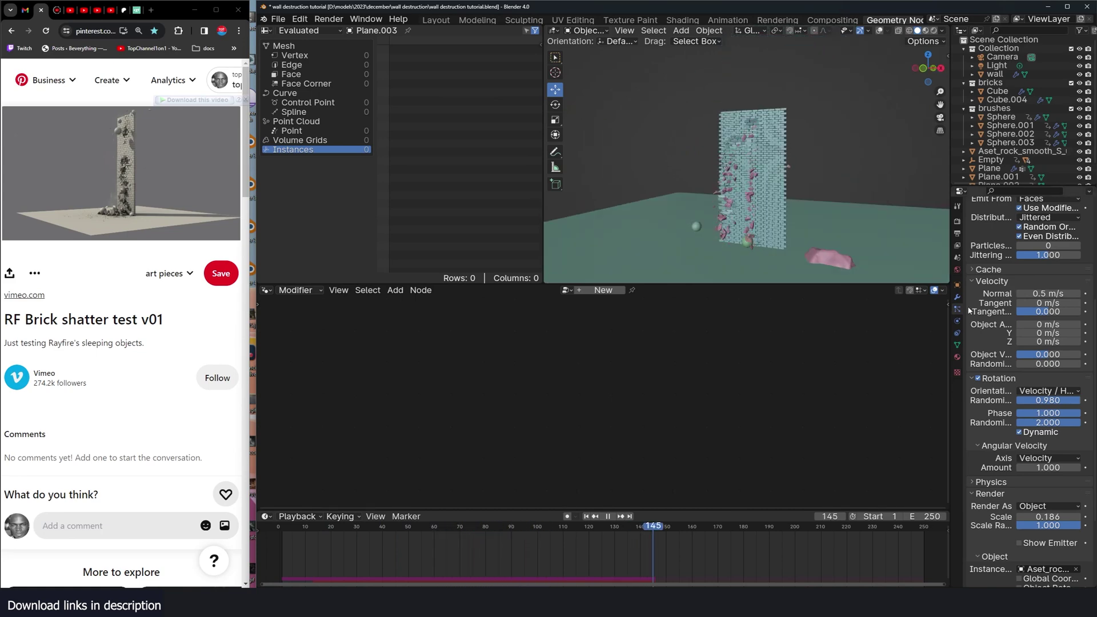
pyautogui.scroll(-3, 1014, 294)
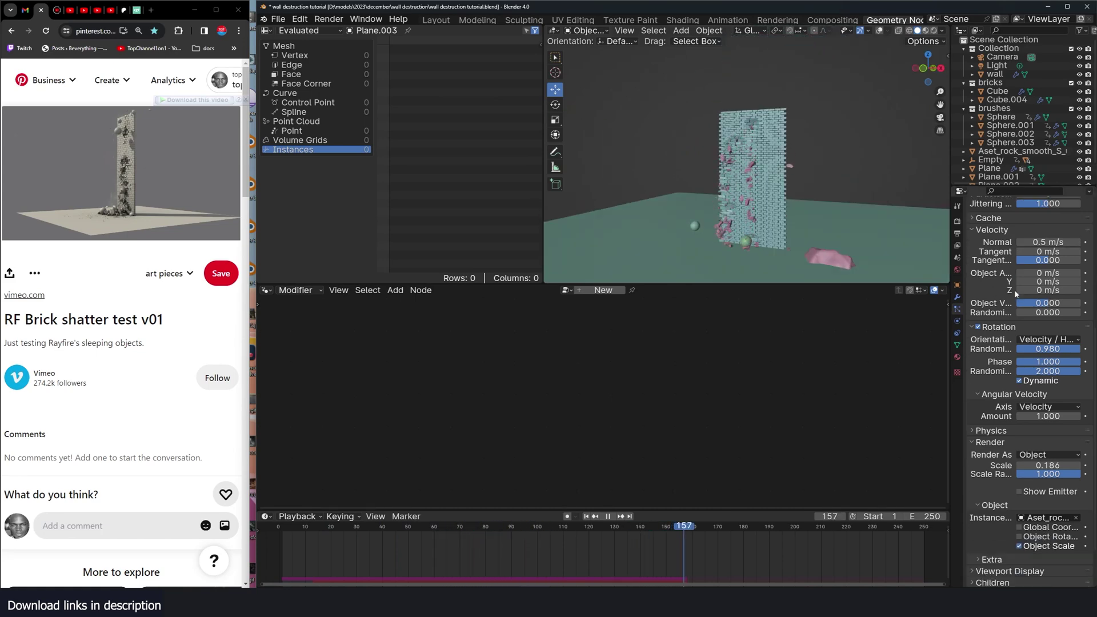
pyautogui.scroll(5, 1014, 294)
pyautogui.scroll(3, 1015, 294)
pyautogui.scroll(4, 700, 161)
# - Switch the viewport to Material Preview shading and examine the falling rocks from several angles during playback
pyautogui.moveTo(699, 161); pyautogui.dragTo(862, 102, button='middle')
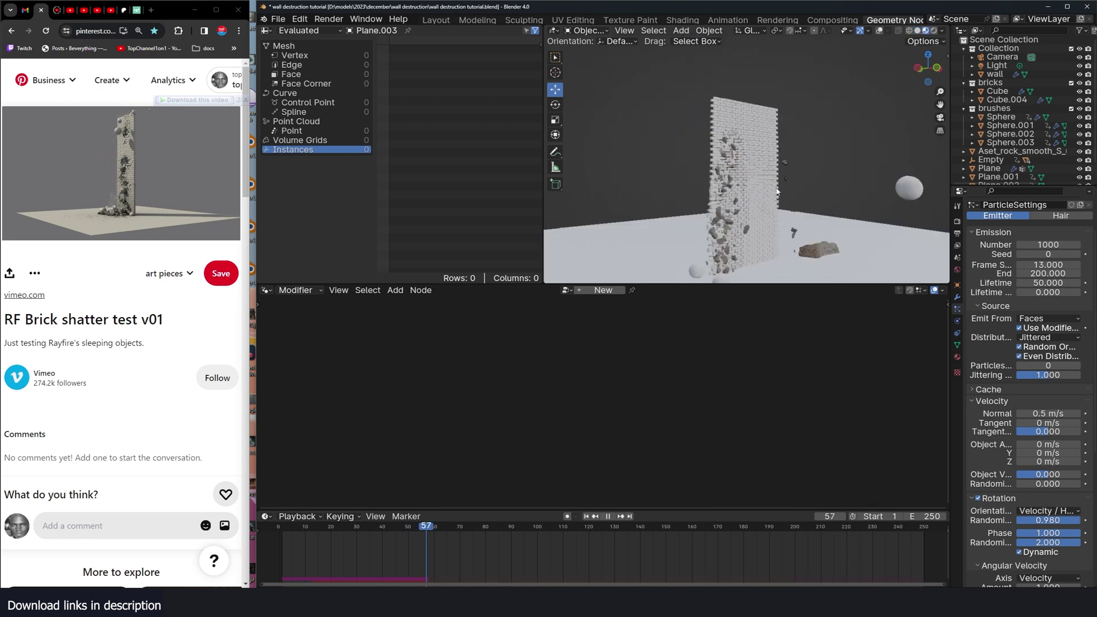
pyautogui.press('space')
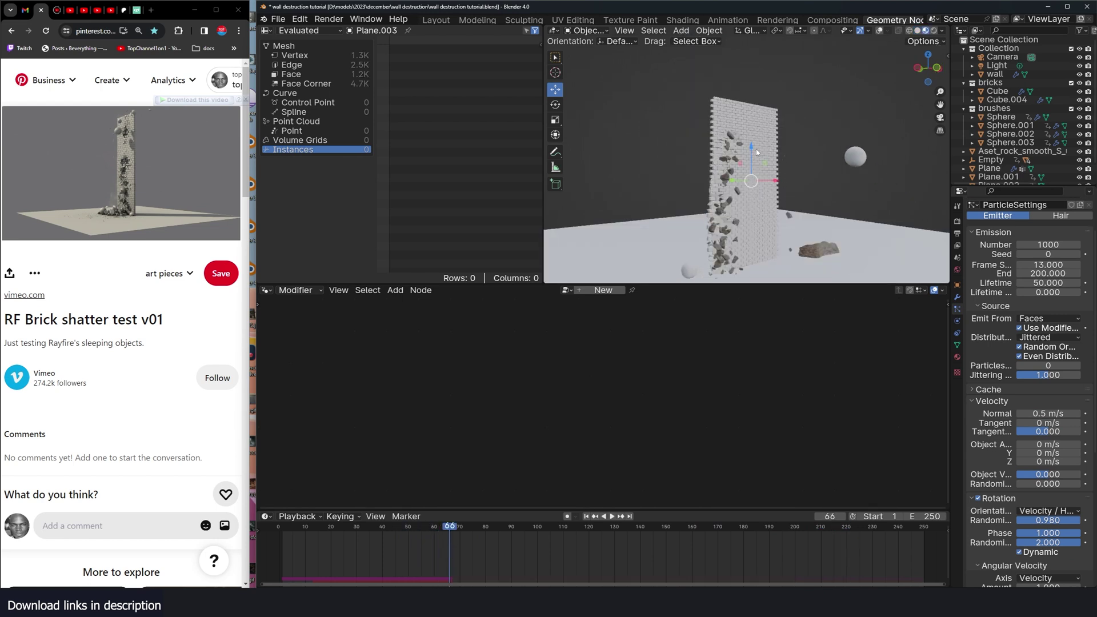
pyautogui.scroll(3, 817, 172)
pyautogui.moveTo(811, 182); pyautogui.dragTo(735, 161, button='middle')
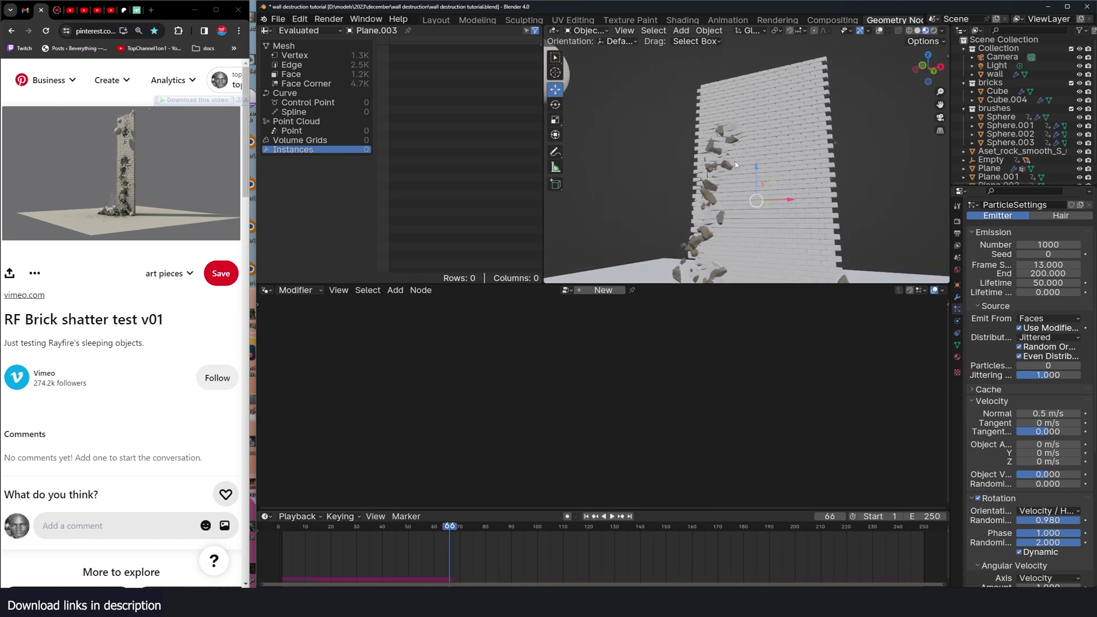
pyautogui.press('space')
pyautogui.press('space')
# - Show the viewport overlays and turn off Plane.003's Geometry Nodes and particle system modifiers in the viewport
pyautogui.click(879, 31)
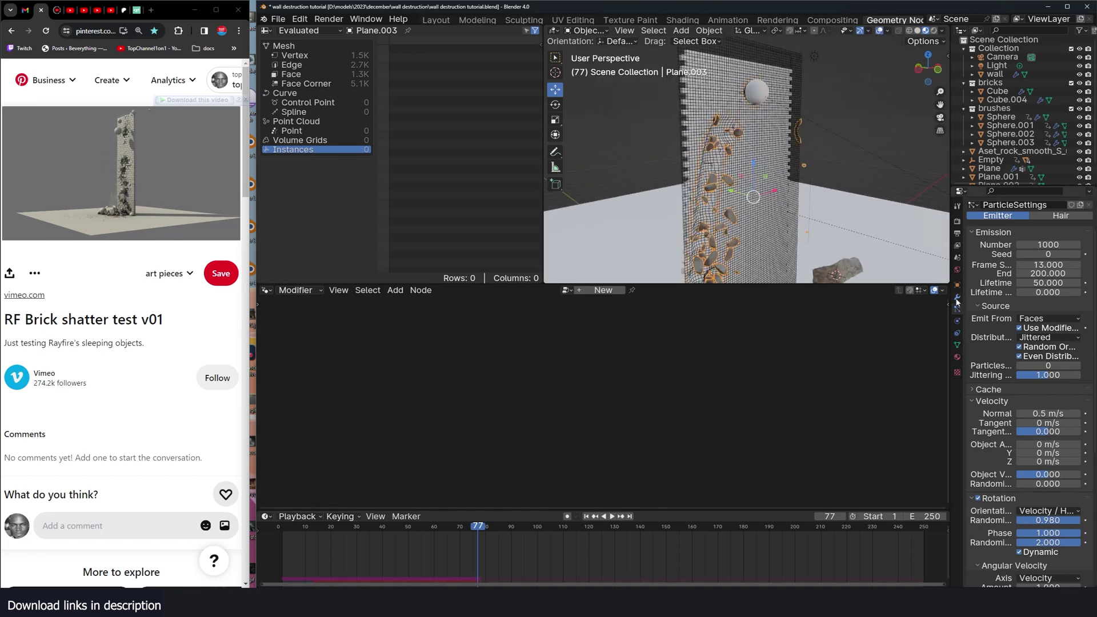
pyautogui.click(957, 299)
pyautogui.click(1054, 330)
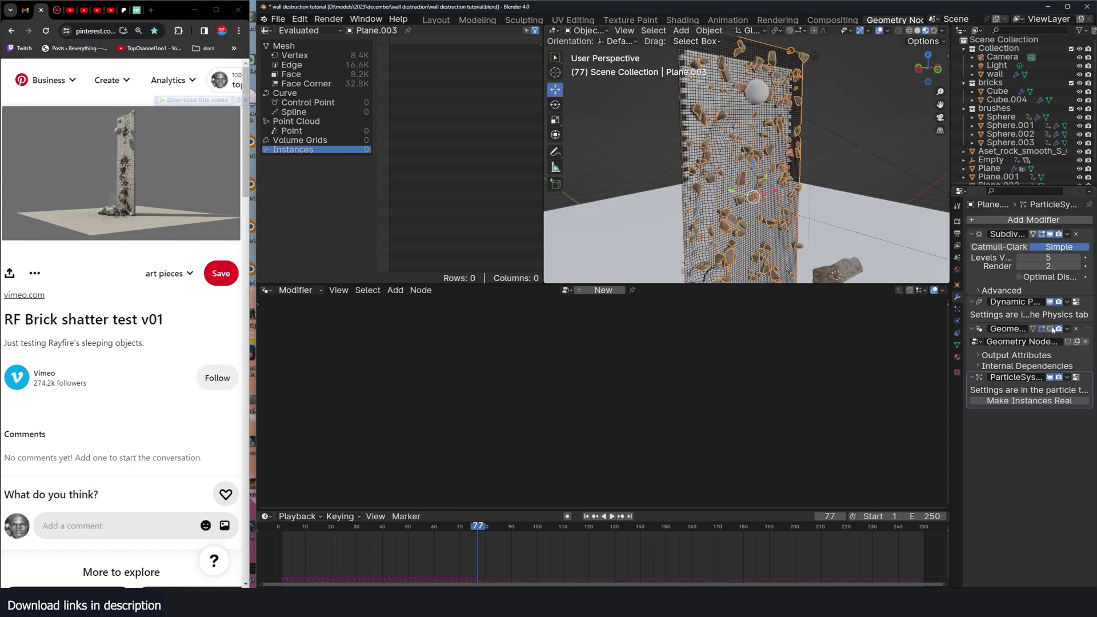
pyautogui.click(1055, 377)
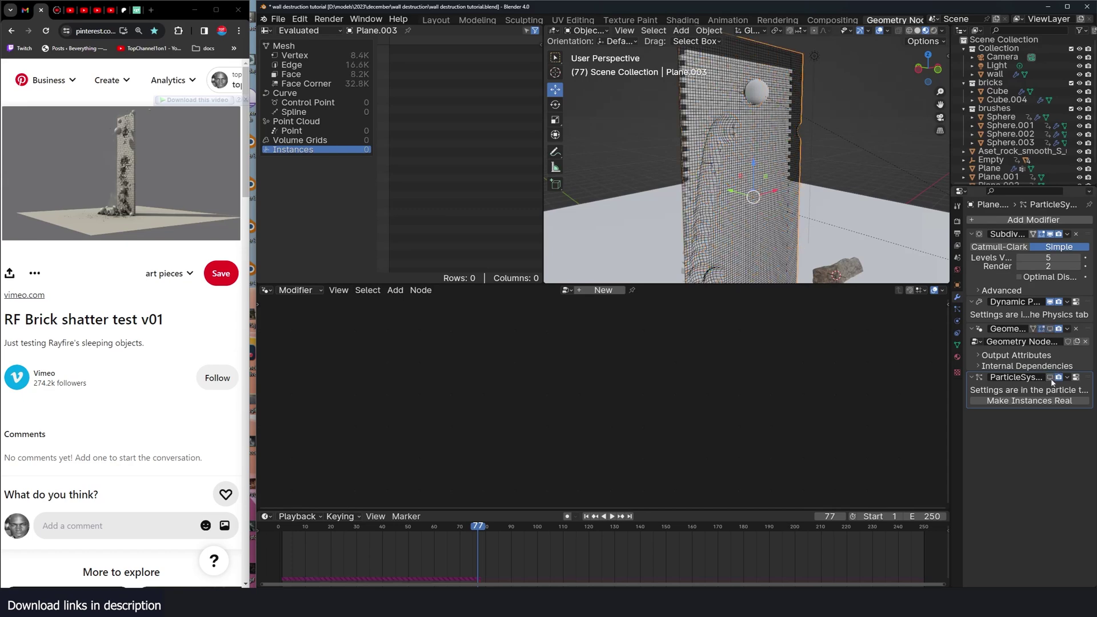
# - Display Plane.003 as Solid, enable its instancer in viewport and render, and isolate it in local view
pyautogui.click(958, 285)
pyautogui.click(1047, 550)
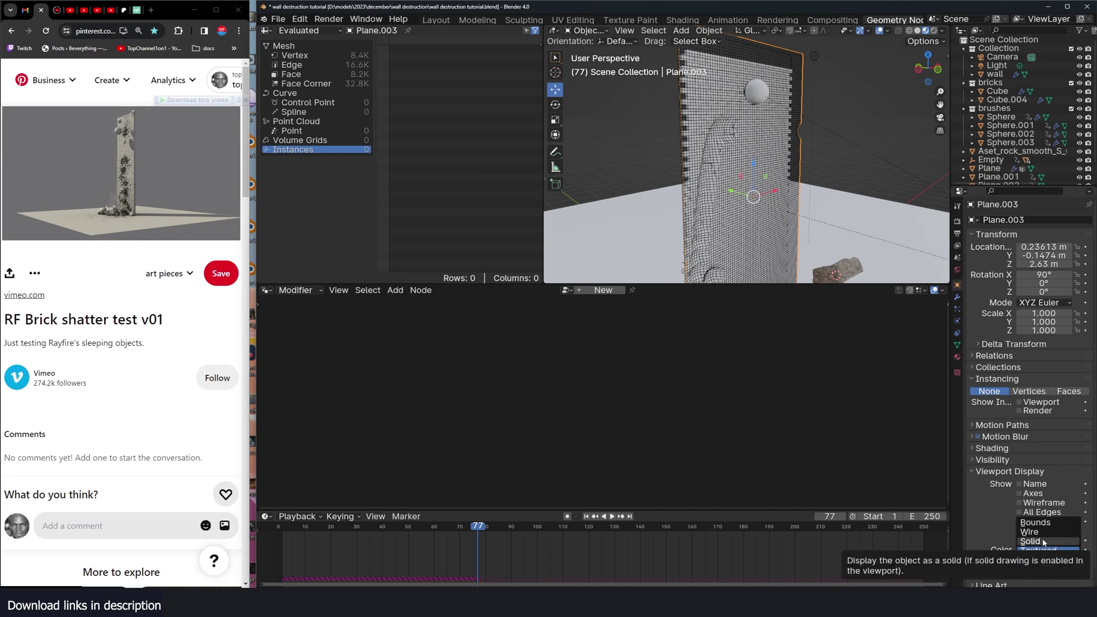
pyautogui.click(1043, 542)
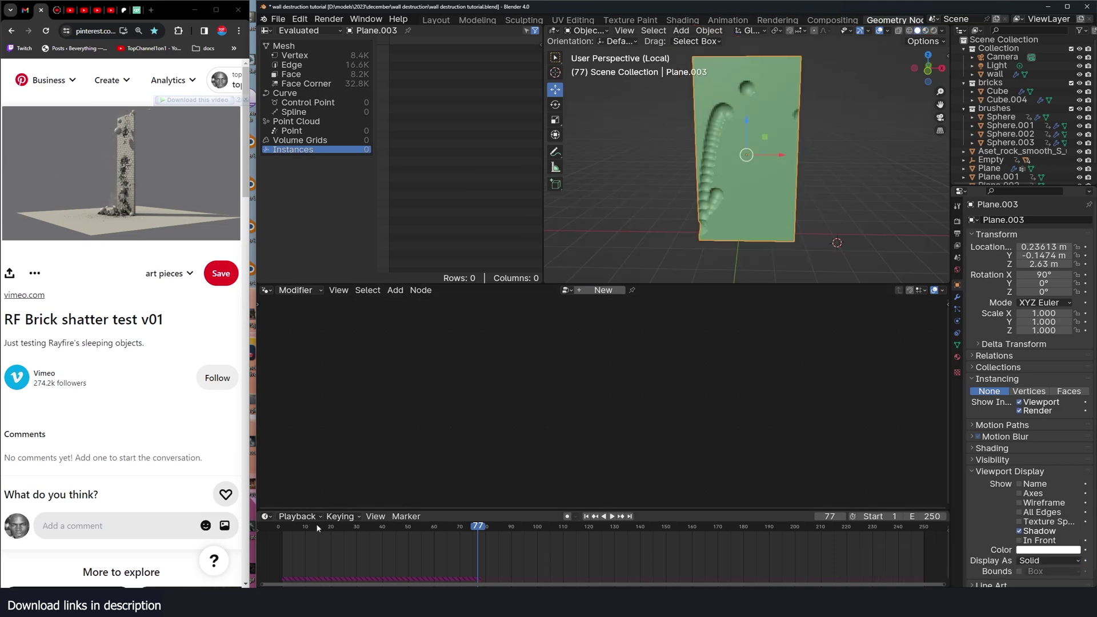
# - Replay the dented Plane.003, switch it to Weight Paint mode, and replay to examine the Dynamic Paint weights
pyautogui.moveTo(317, 529); pyautogui.dragTo(269, 553)
pyautogui.press('space')
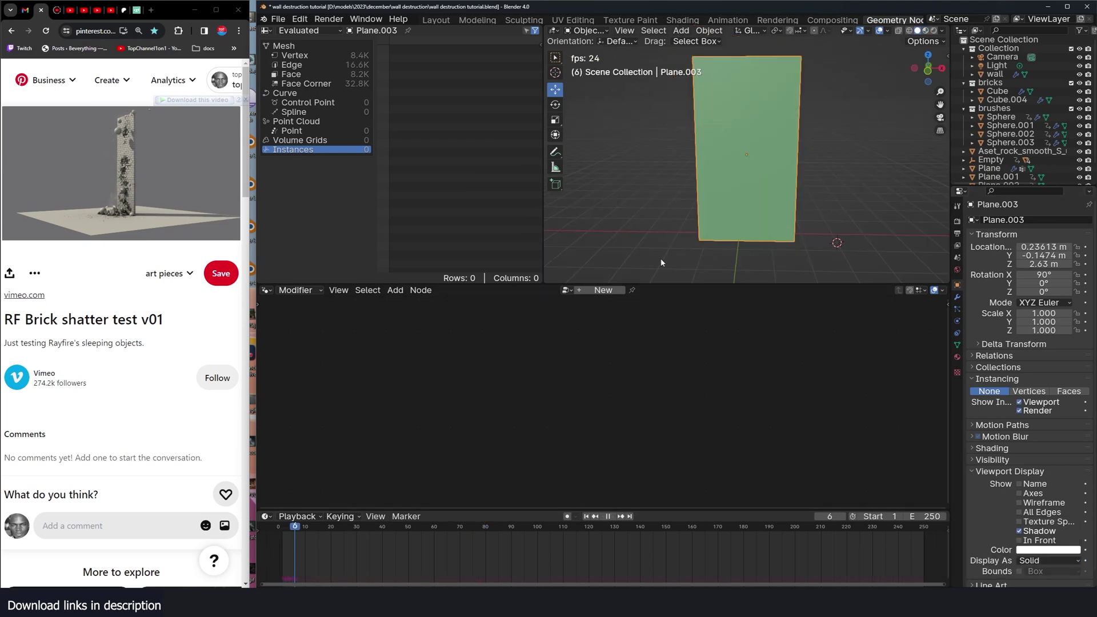
pyautogui.press('space')
pyautogui.click(587, 30)
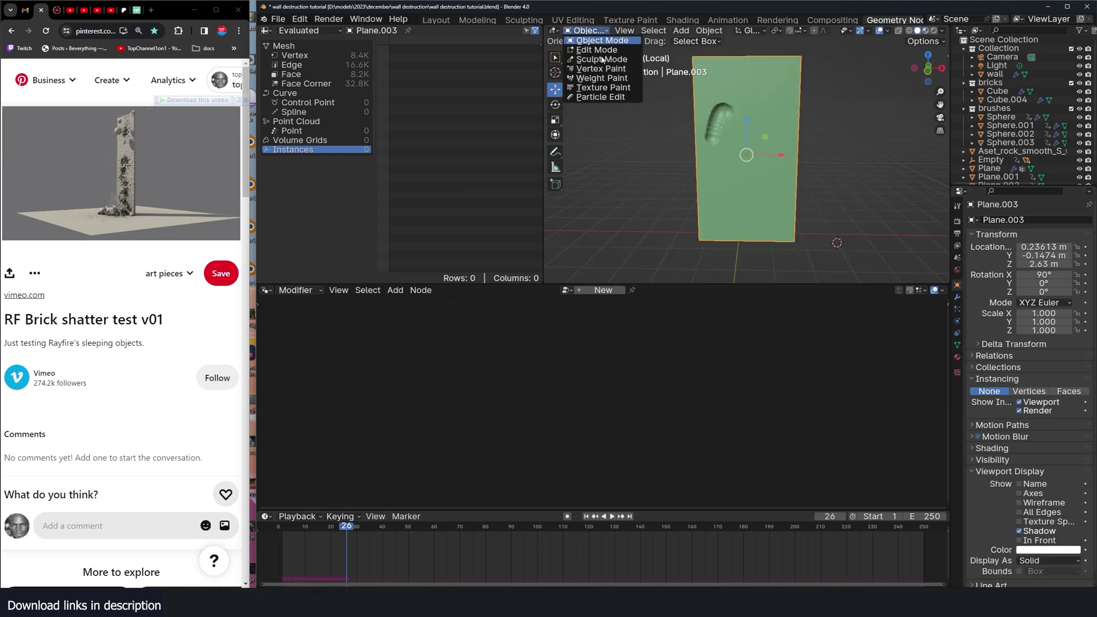
pyautogui.click(606, 78)
pyautogui.hotkey('shift', 'Left')
pyautogui.press('space')
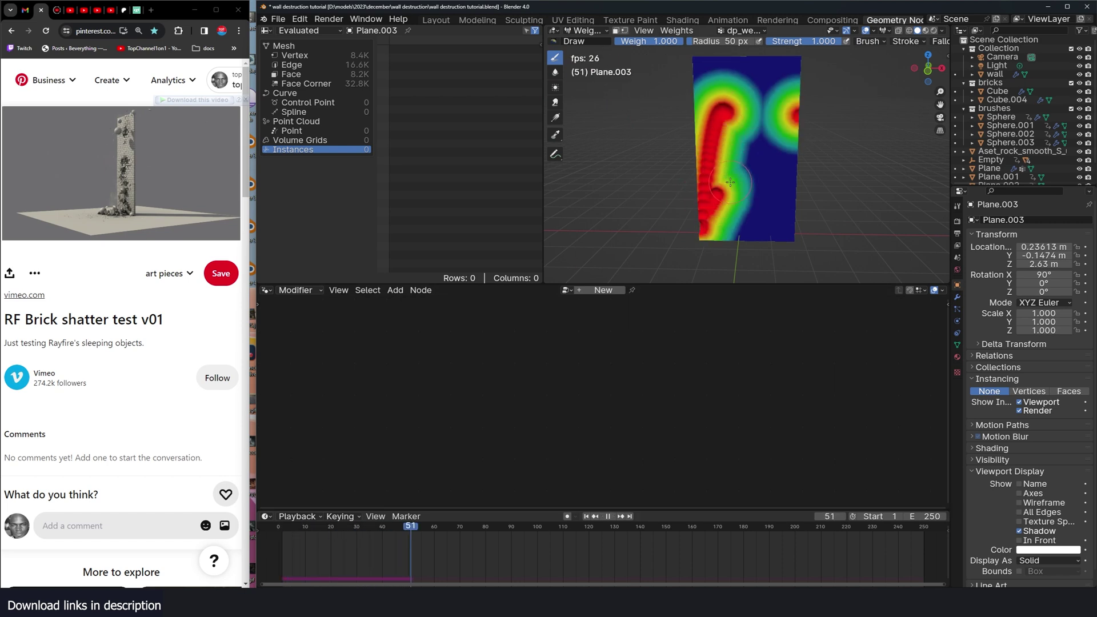
pyautogui.press('space')
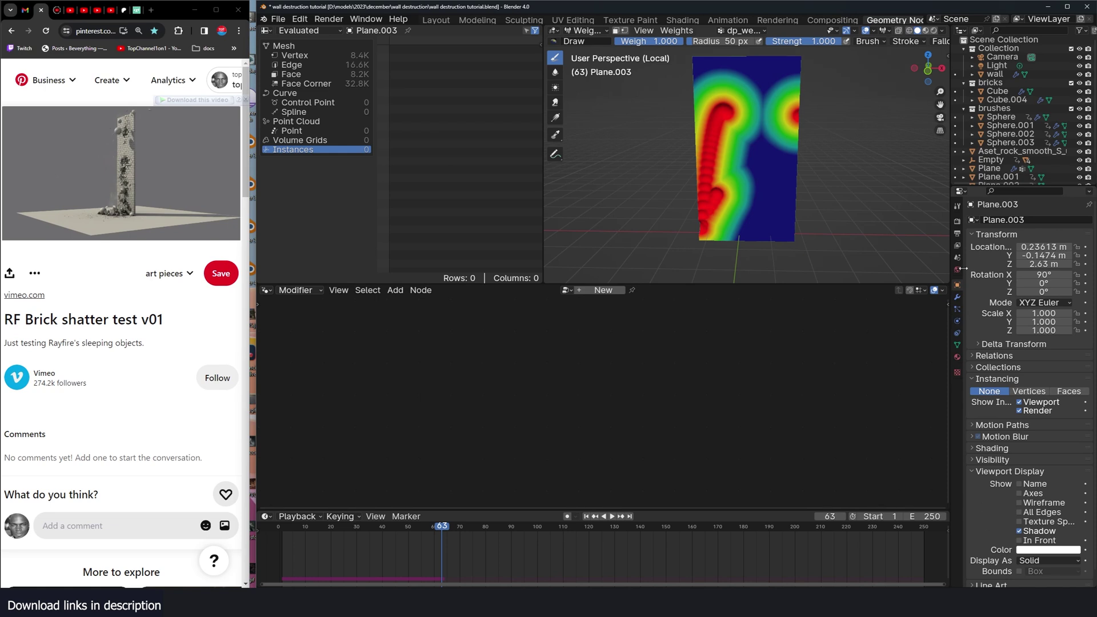
# - Enable Dissolve on Plane.003's Surface.001 Dynamic Paint weight surface and replay the animation from the start
pyautogui.click(958, 322)
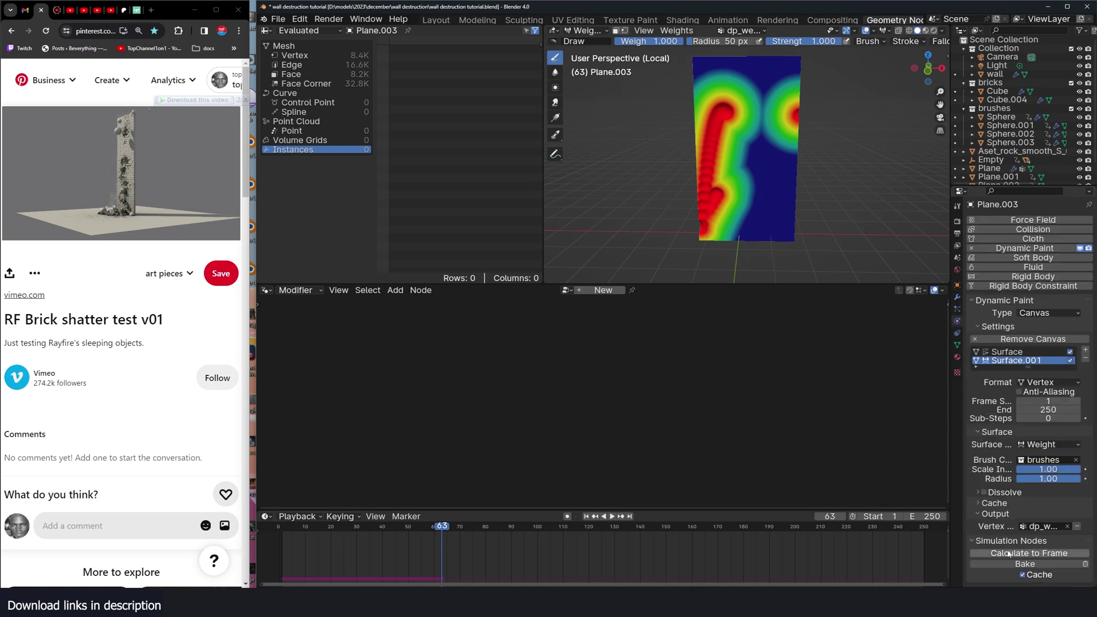
pyautogui.click(994, 493)
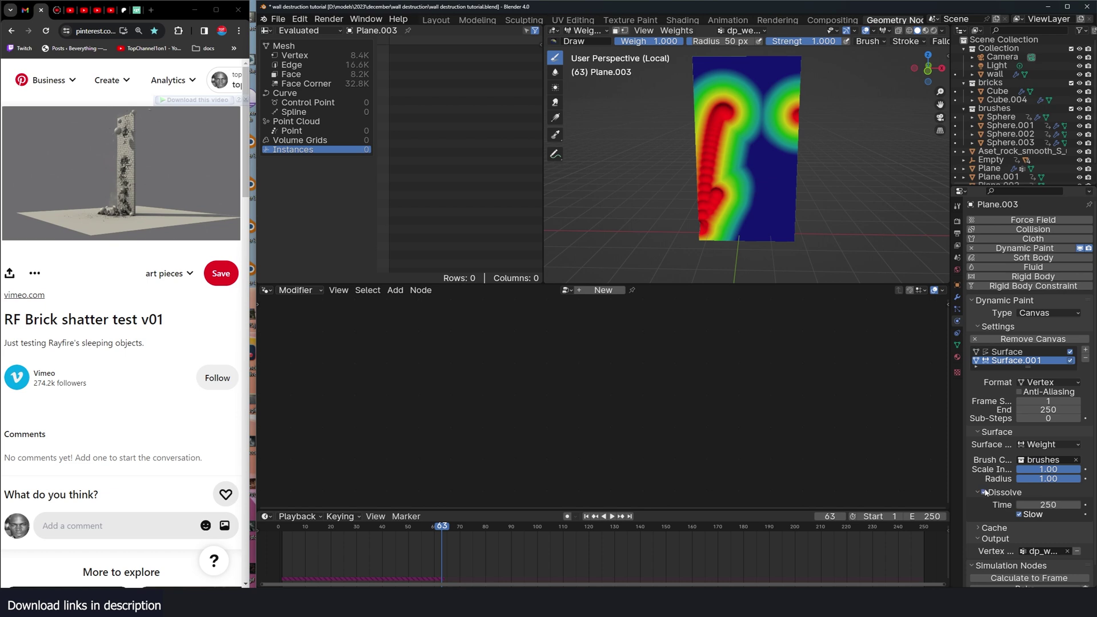
pyautogui.click(265, 549)
pyautogui.press('space')
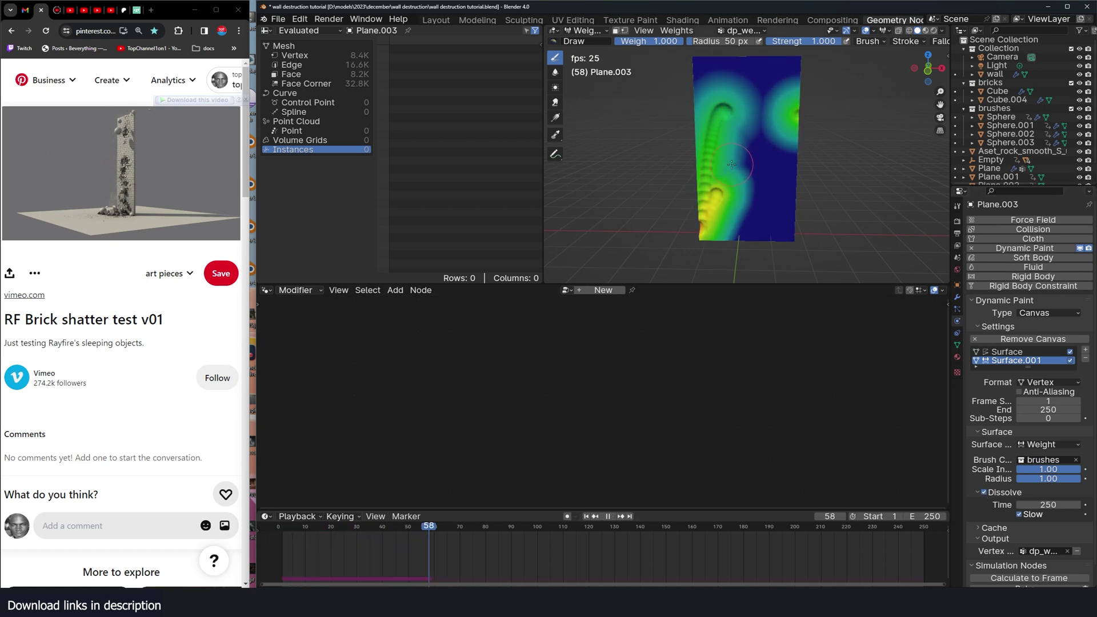
pyautogui.press('Escape')
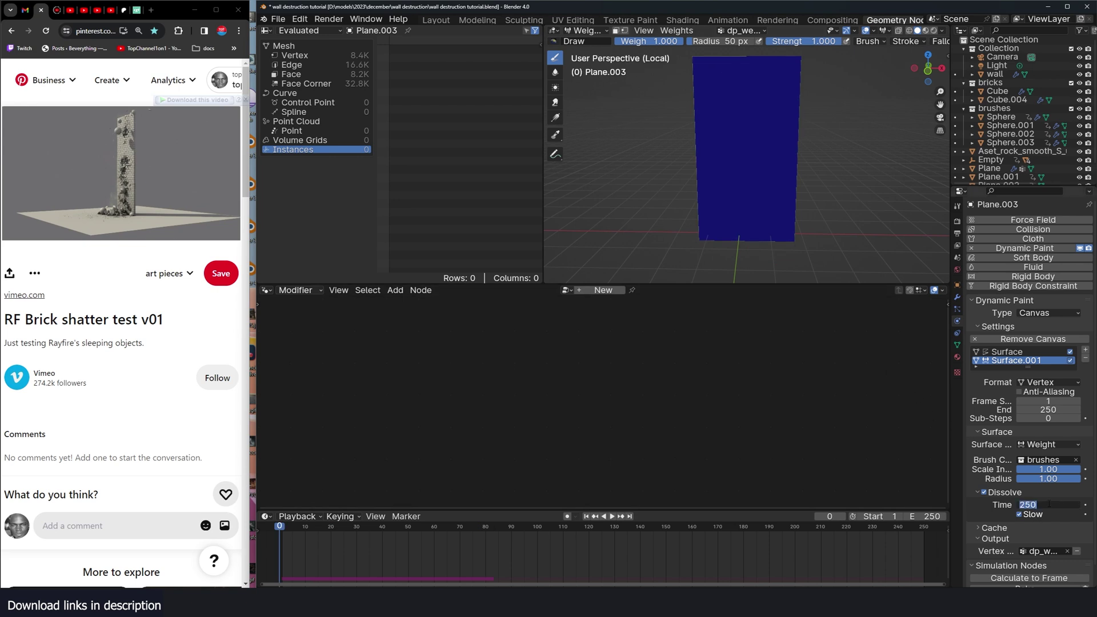
# - Set the dissolve time to 50 with Slow turned off, and replay the fading weights
pyautogui.press('Return')
pyautogui.press('space')
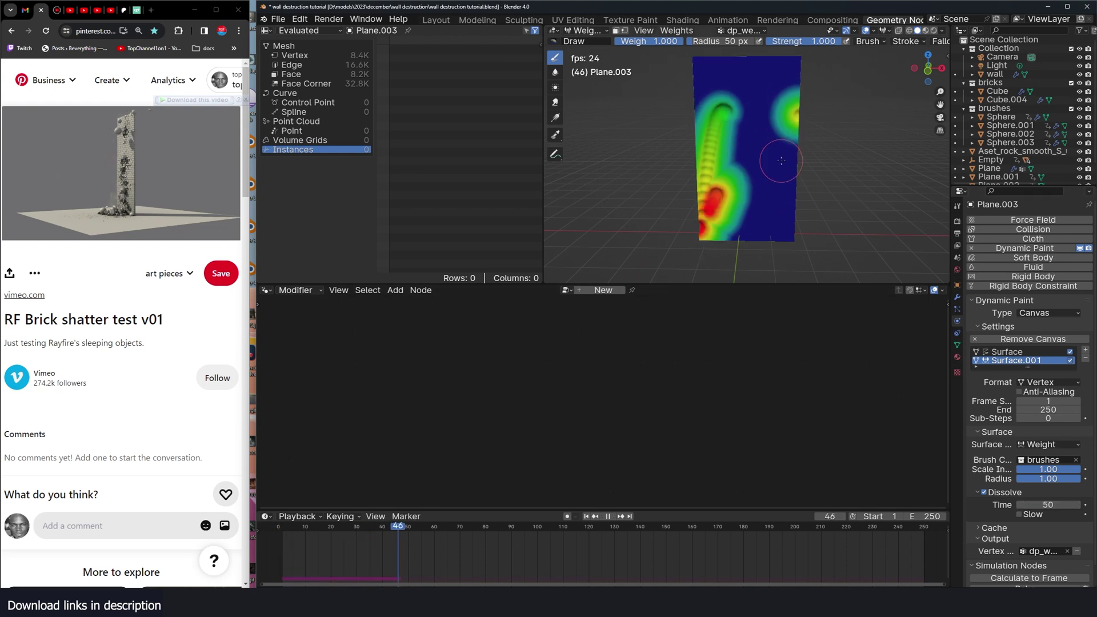
pyautogui.press('Escape')
# - Return Plane.003 to Object Mode and turn its Geometry Nodes modifier back on in the viewport
pyautogui.click(584, 30)
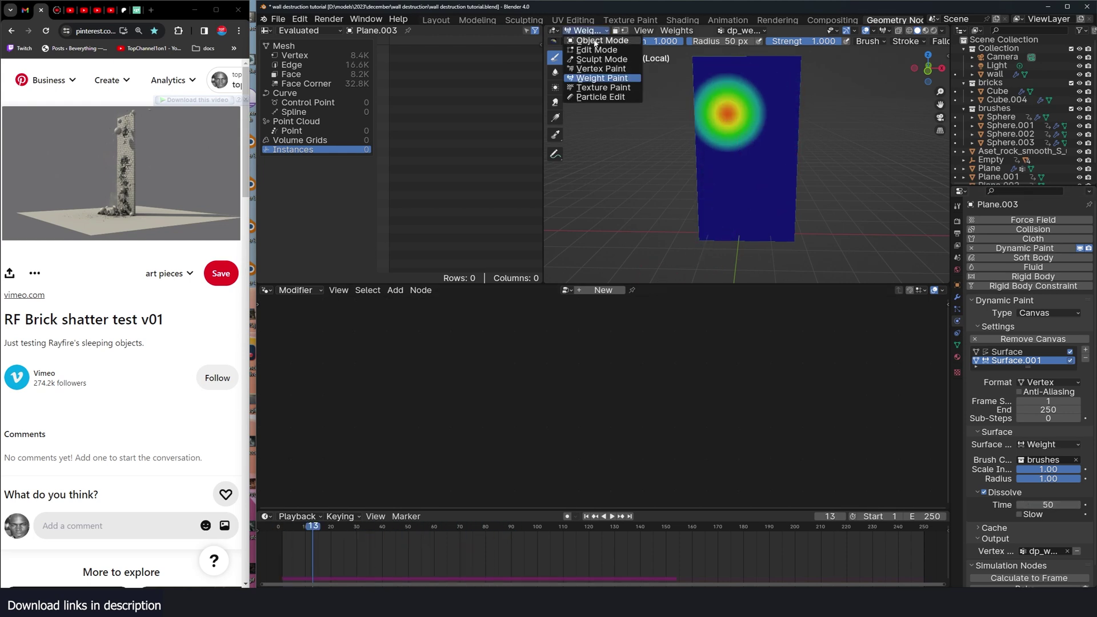
pyautogui.click(590, 41)
pyautogui.click(957, 297)
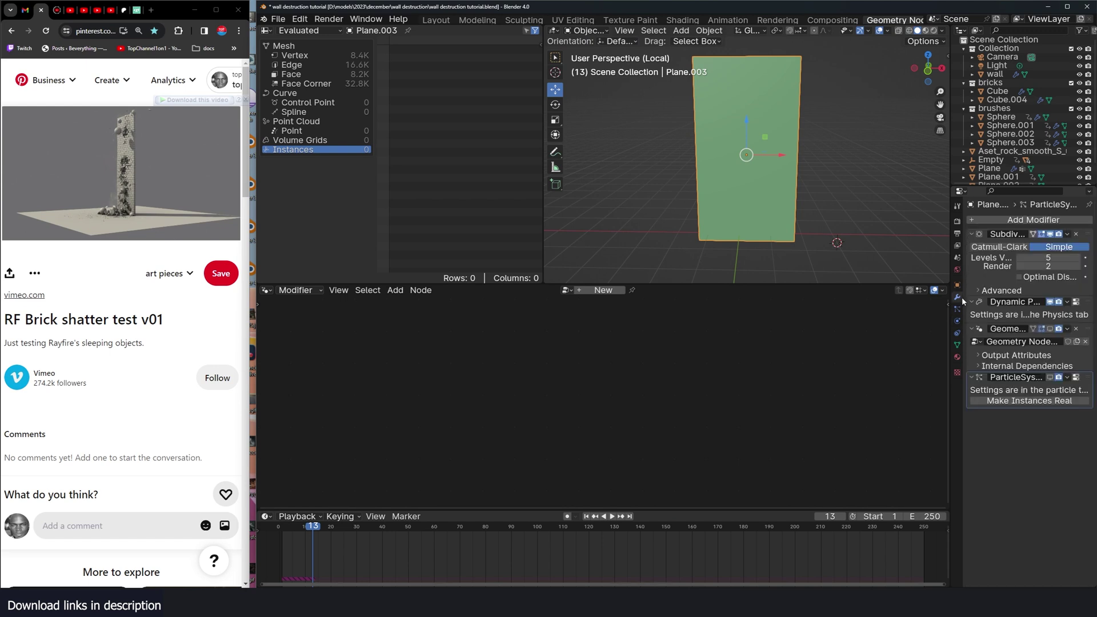
pyautogui.click(1050, 331)
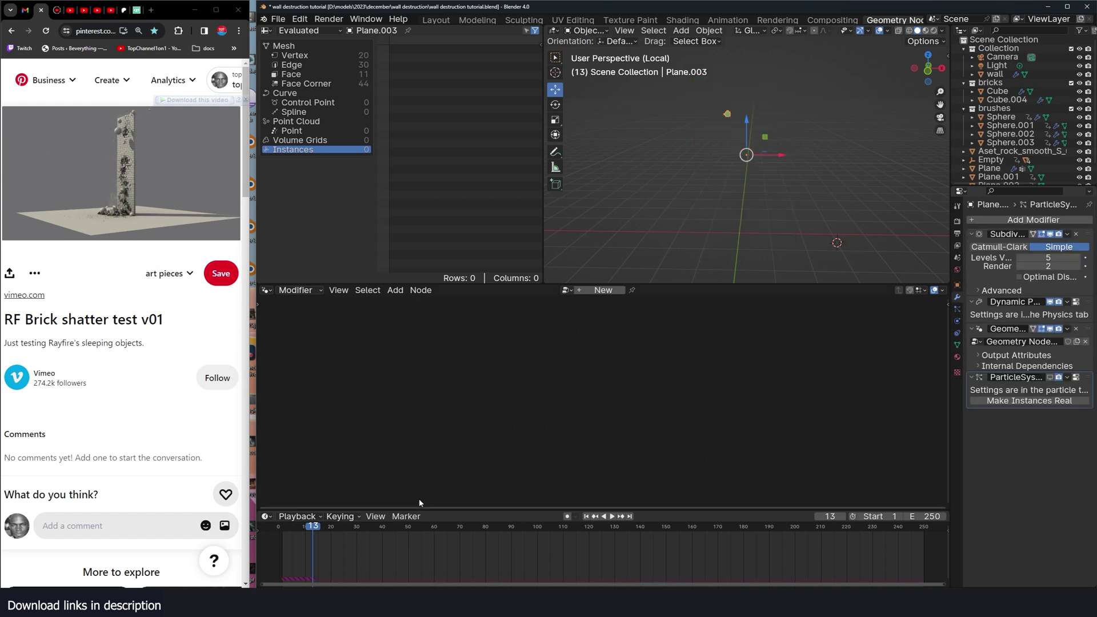
# - Replay the masked emitter area, then turn on Plane.003's particle system in the viewport and replay the falling rocks
pyautogui.press('space')
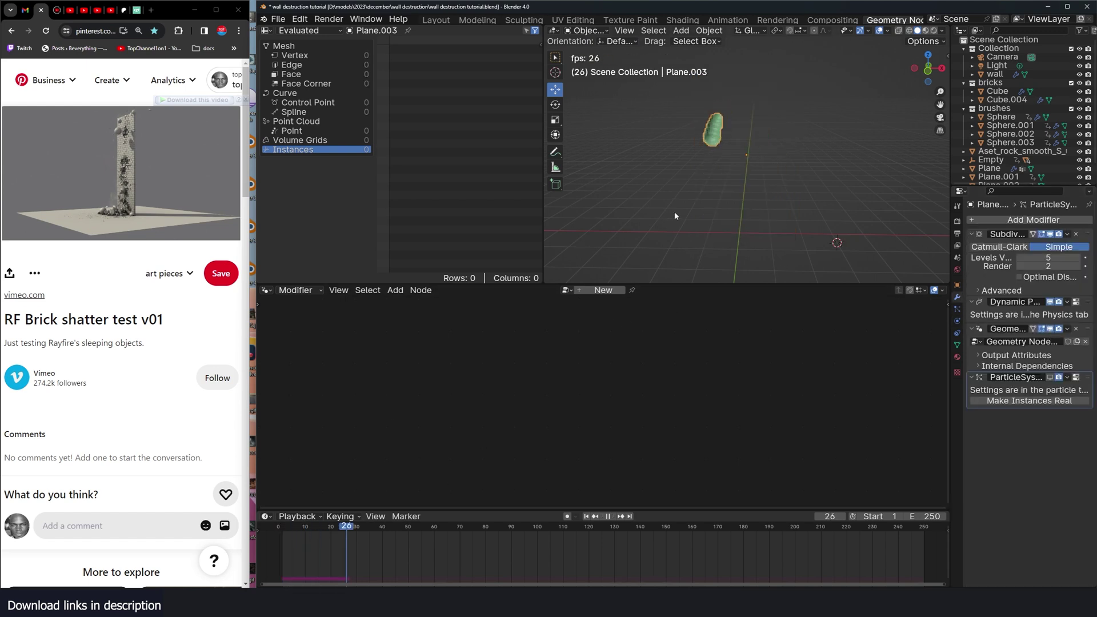
pyautogui.press('Escape')
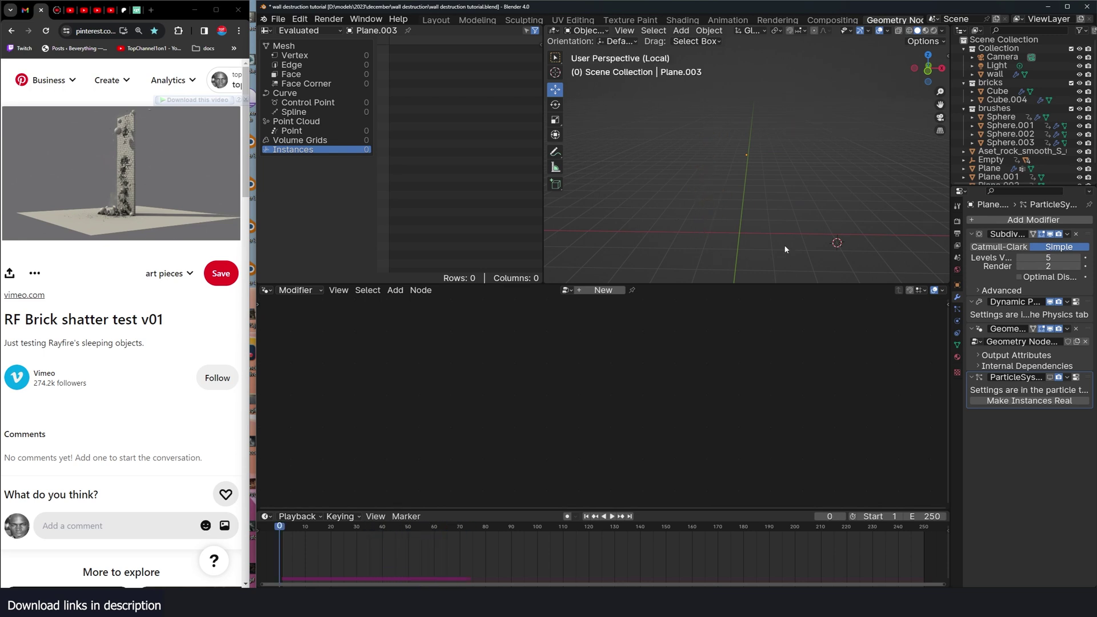
pyautogui.press('space')
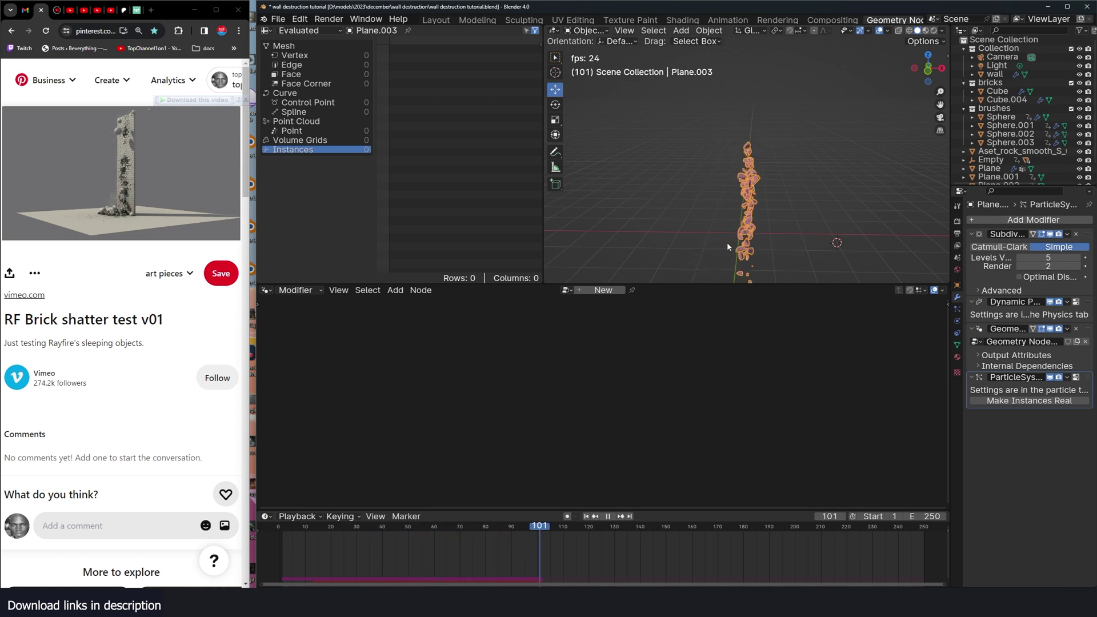
pyautogui.press('Escape')
# - Turn off Plane.003's instancer in viewport and render, leave local view, and replay the full wall scene
pyautogui.click(958, 283)
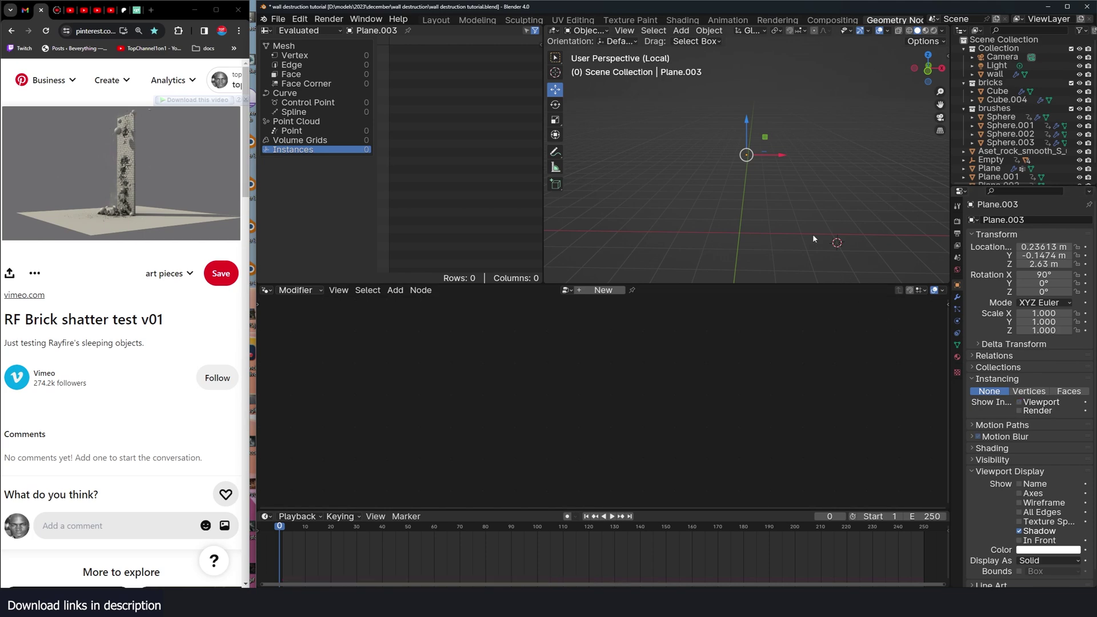
pyautogui.press('/')
pyautogui.press('space')
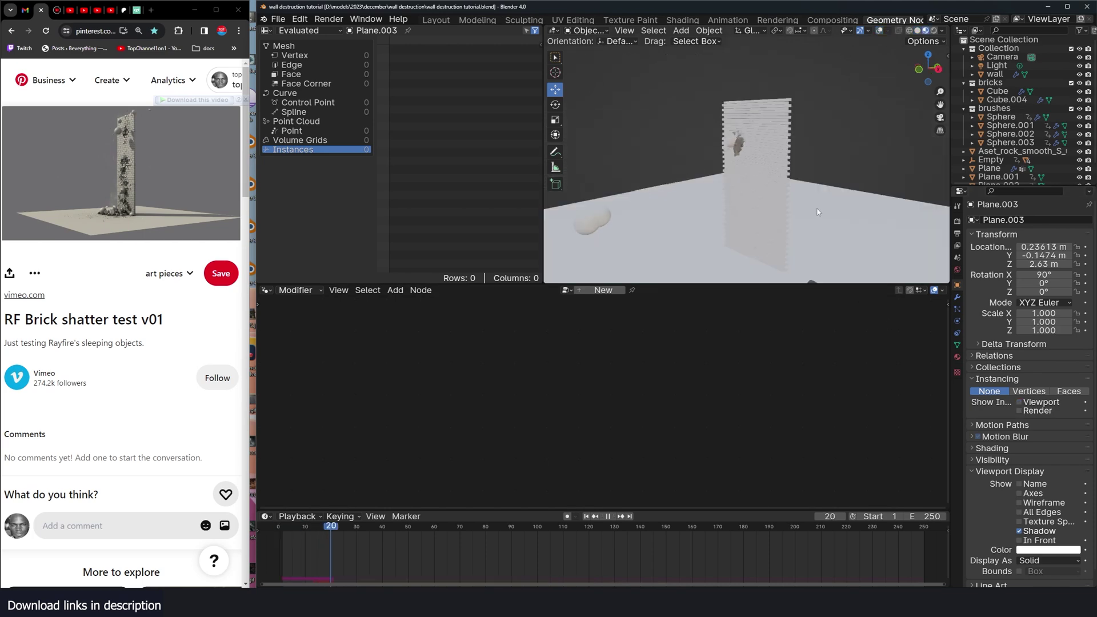
pyautogui.press('KP_1')
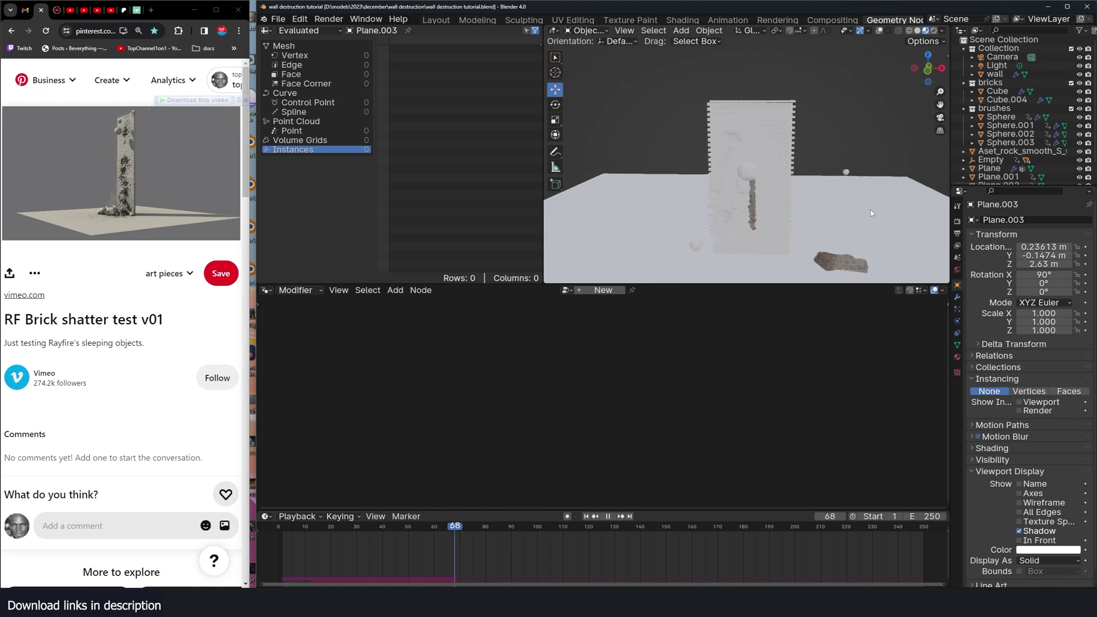
pyautogui.moveTo(869, 210); pyautogui.dragTo(834, 212, button='middle')
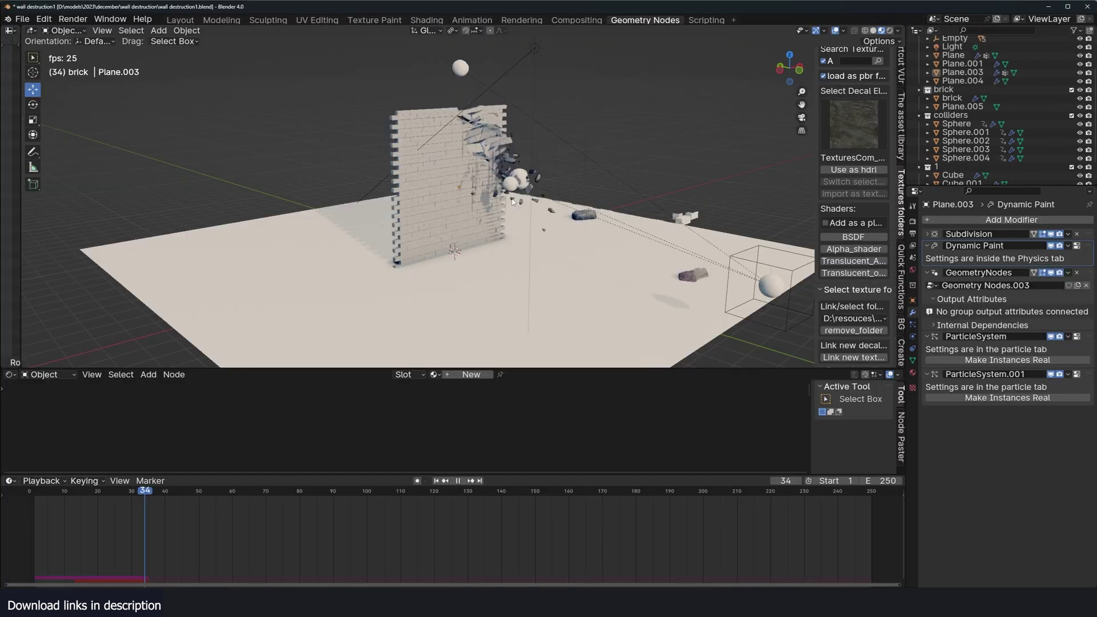
# - Examine the smashed wall and rock debris in wall destruction1.blend up close, selecting the Plane.003 debris emitter and resuming playback
pyautogui.scroll(5, 512, 201)
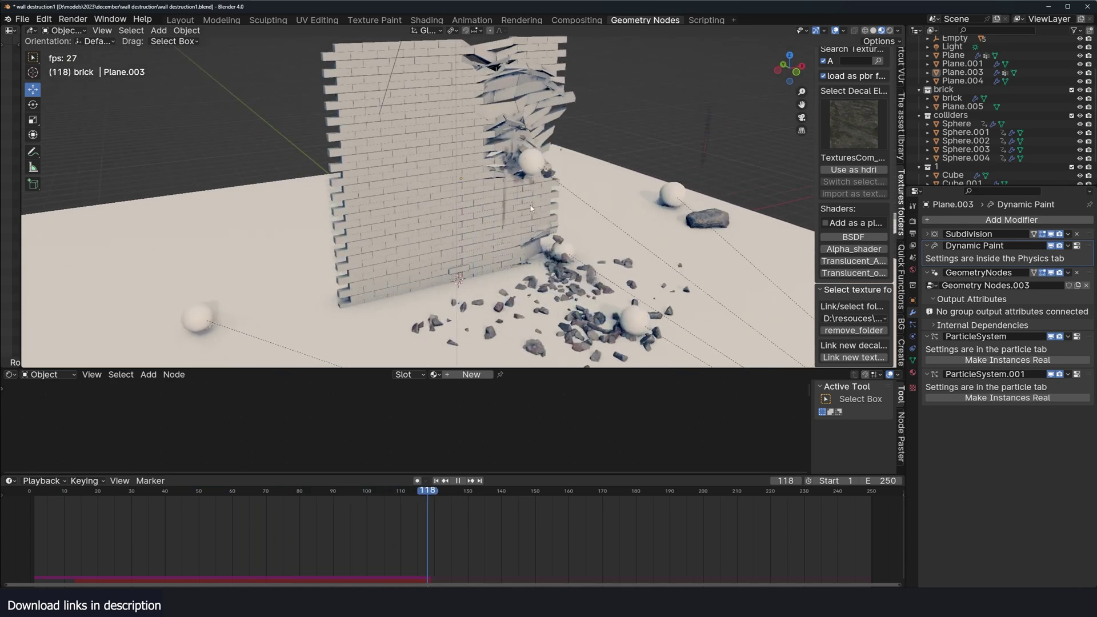
pyautogui.press('space')
pyautogui.click(507, 189)
pyautogui.click(507, 186)
pyautogui.moveTo(481, 235); pyautogui.dragTo(535, 215, button='middle')
pyautogui.moveTo(493, 254); pyautogui.dragTo(680, 164, button='middle')
pyautogui.click(683, 164)
pyautogui.click(443, 222)
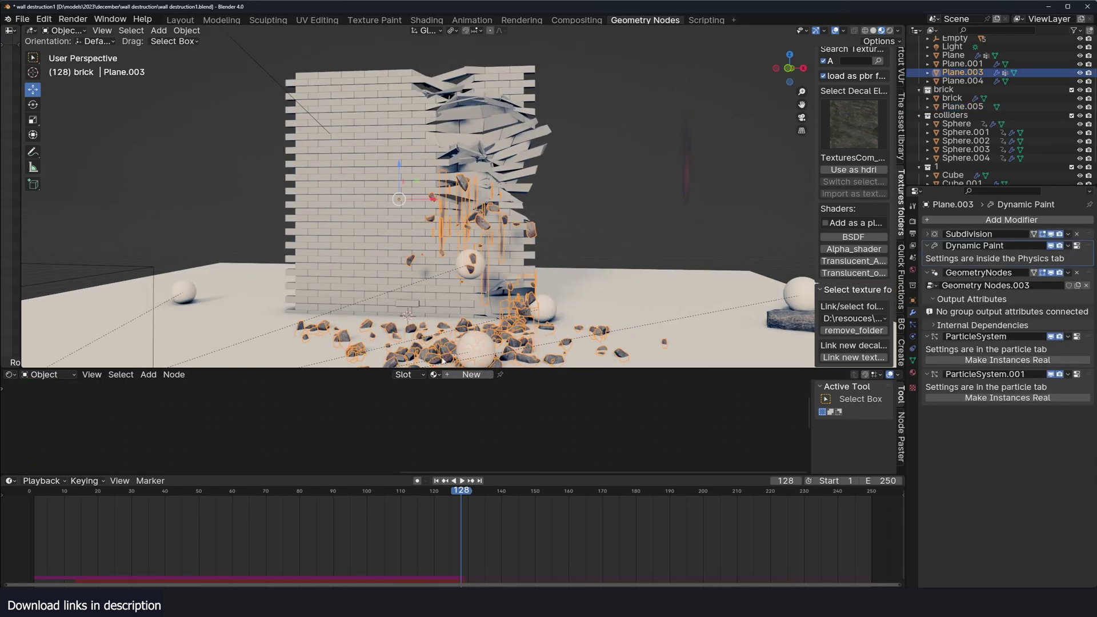
pyautogui.press('space')
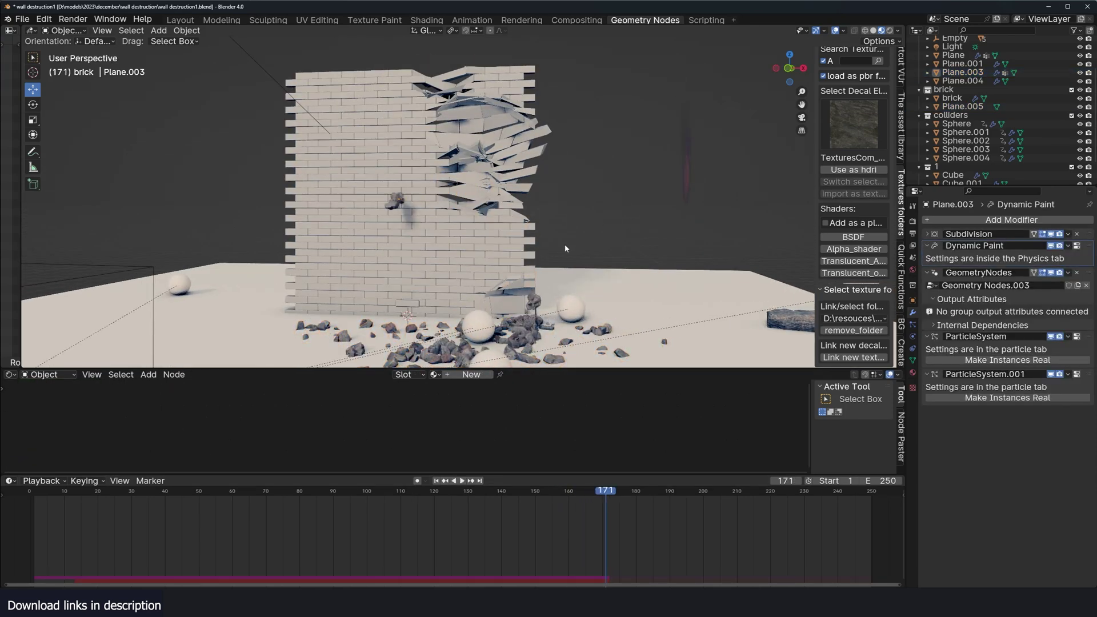